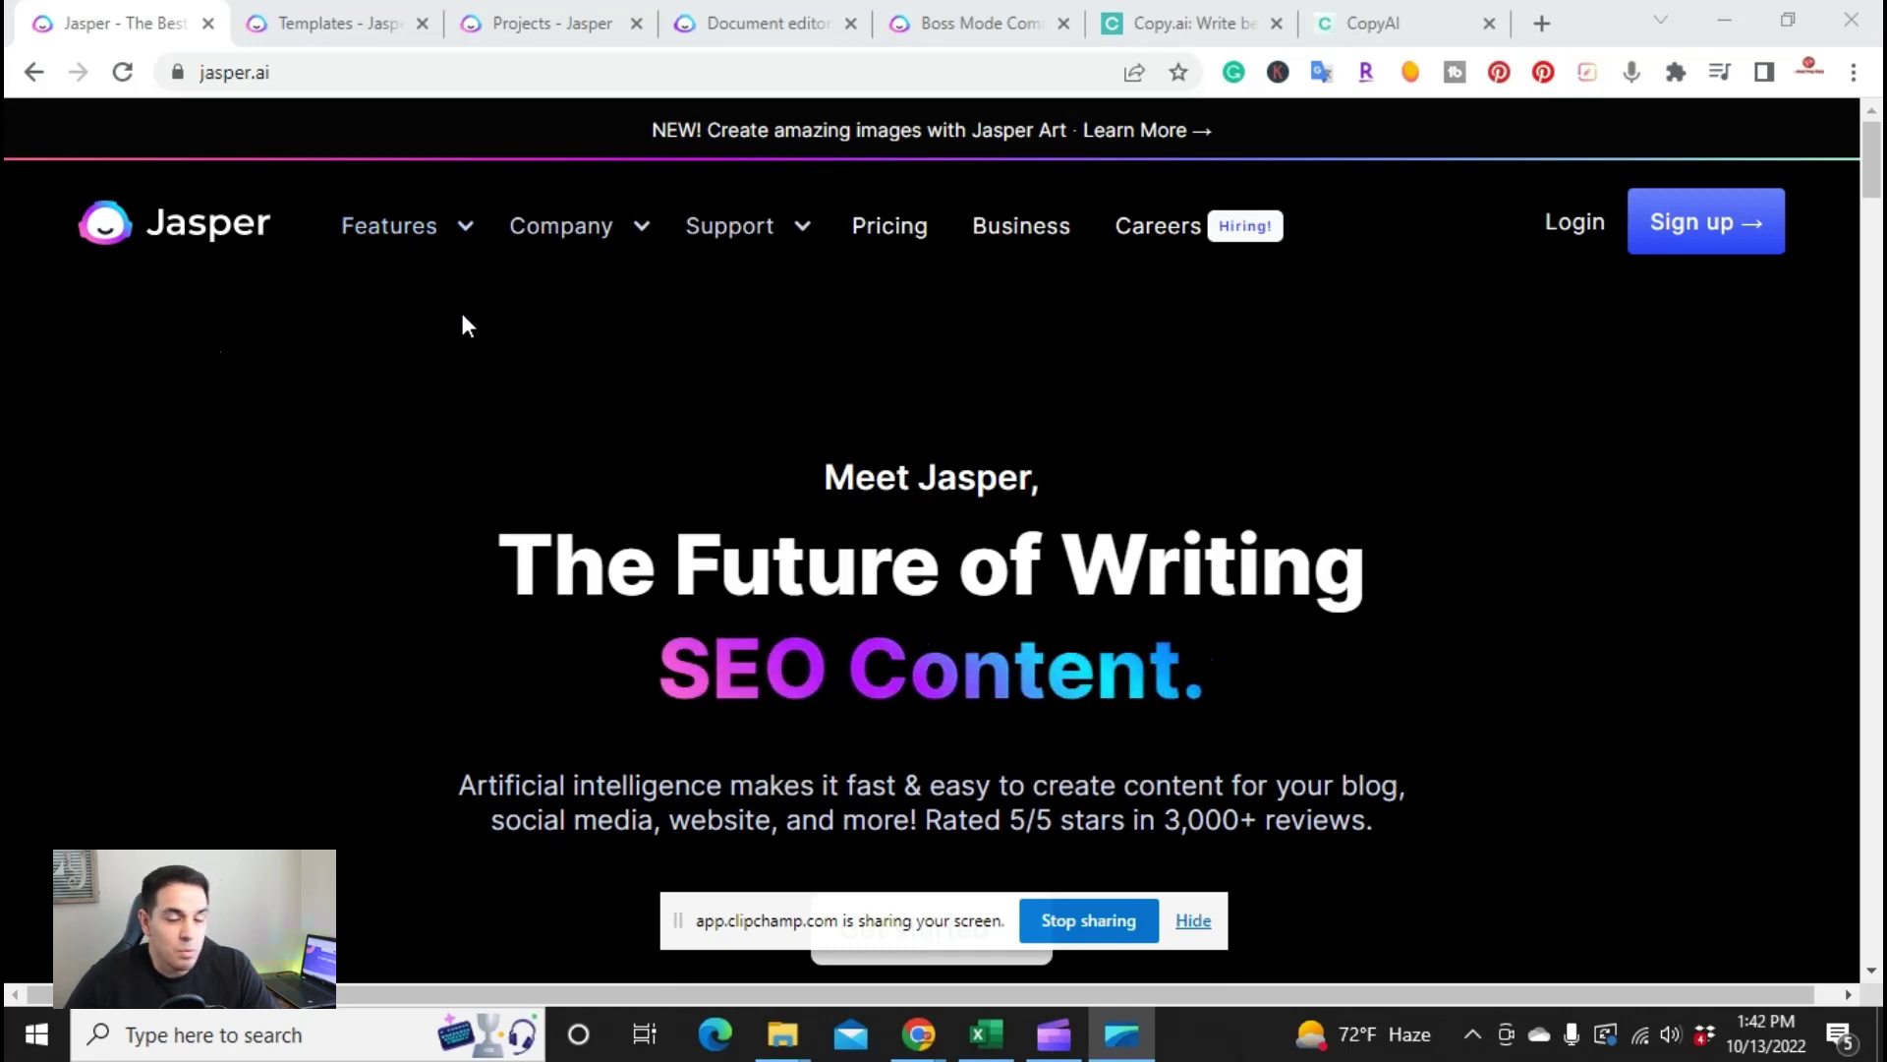
# - Open Jasper's pricing page and set the Starter plan to 20,000 and Boss Mode to 50,000 words per month
pyautogui.click(872, 229)
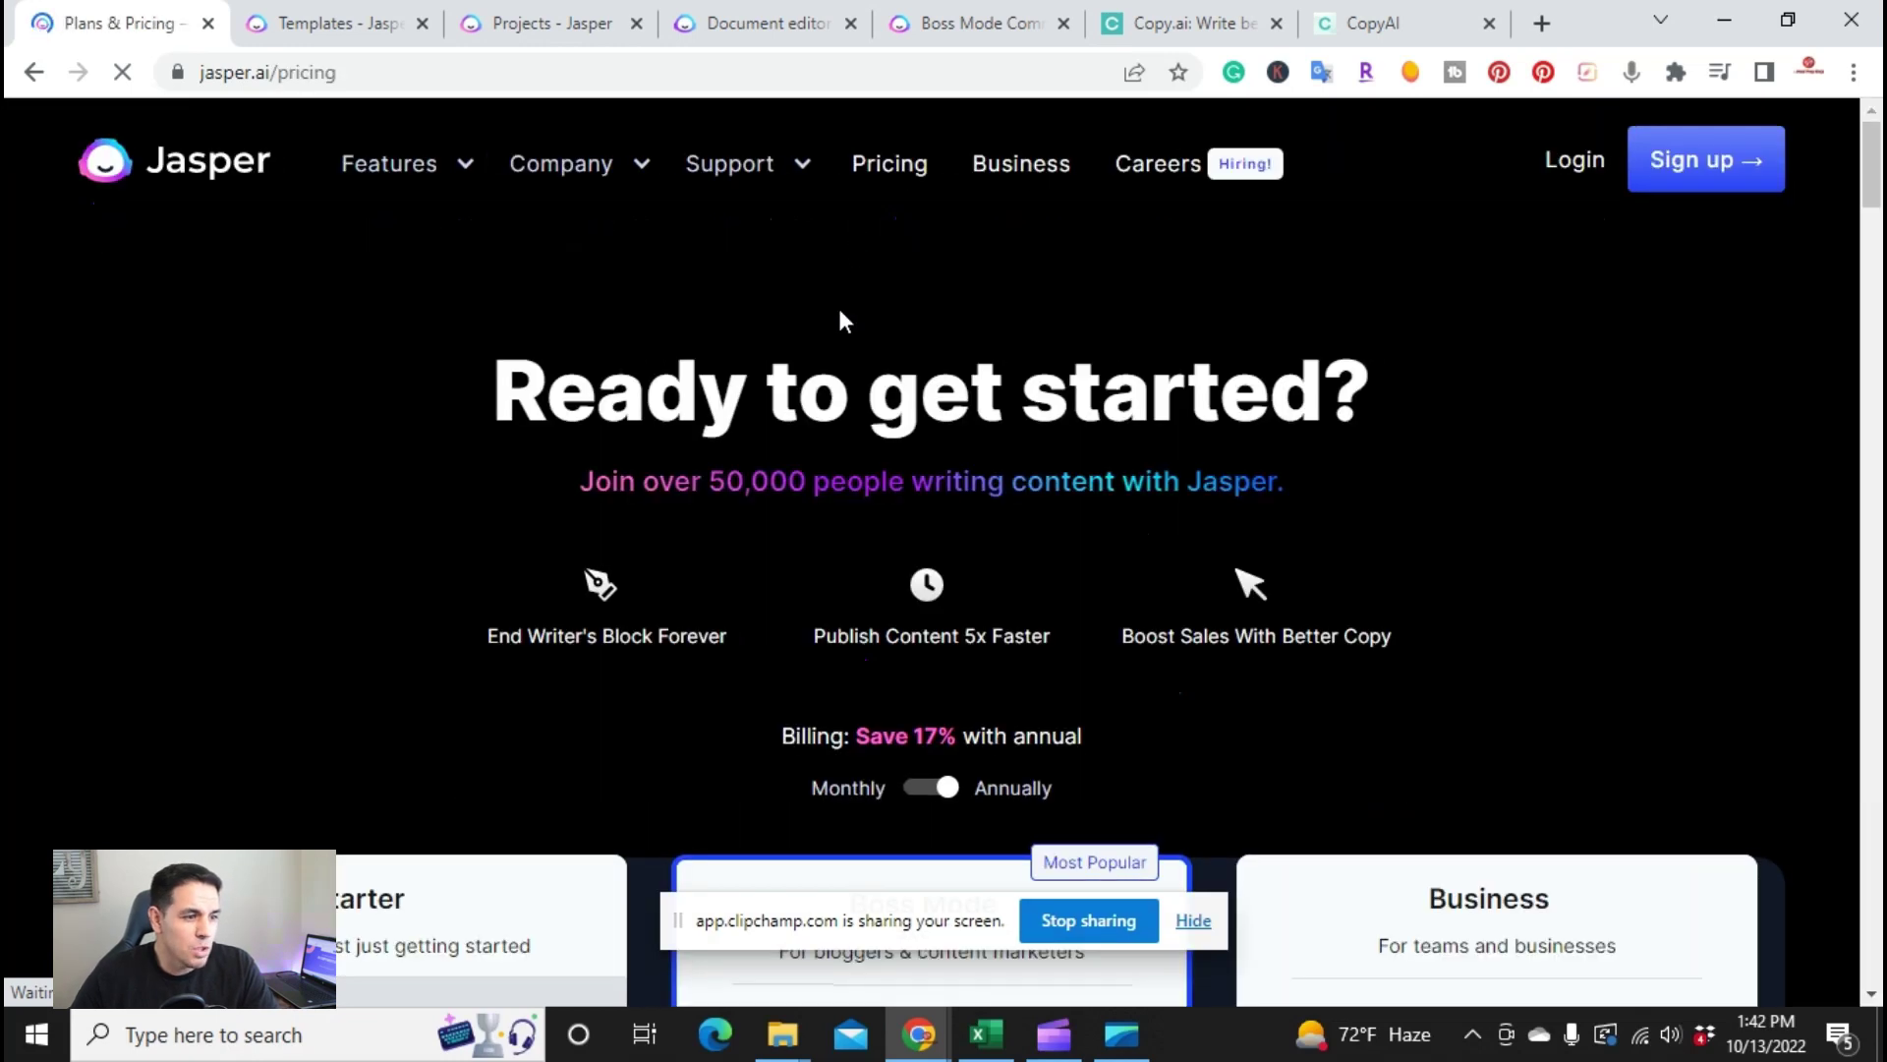
pyautogui.click(1192, 922)
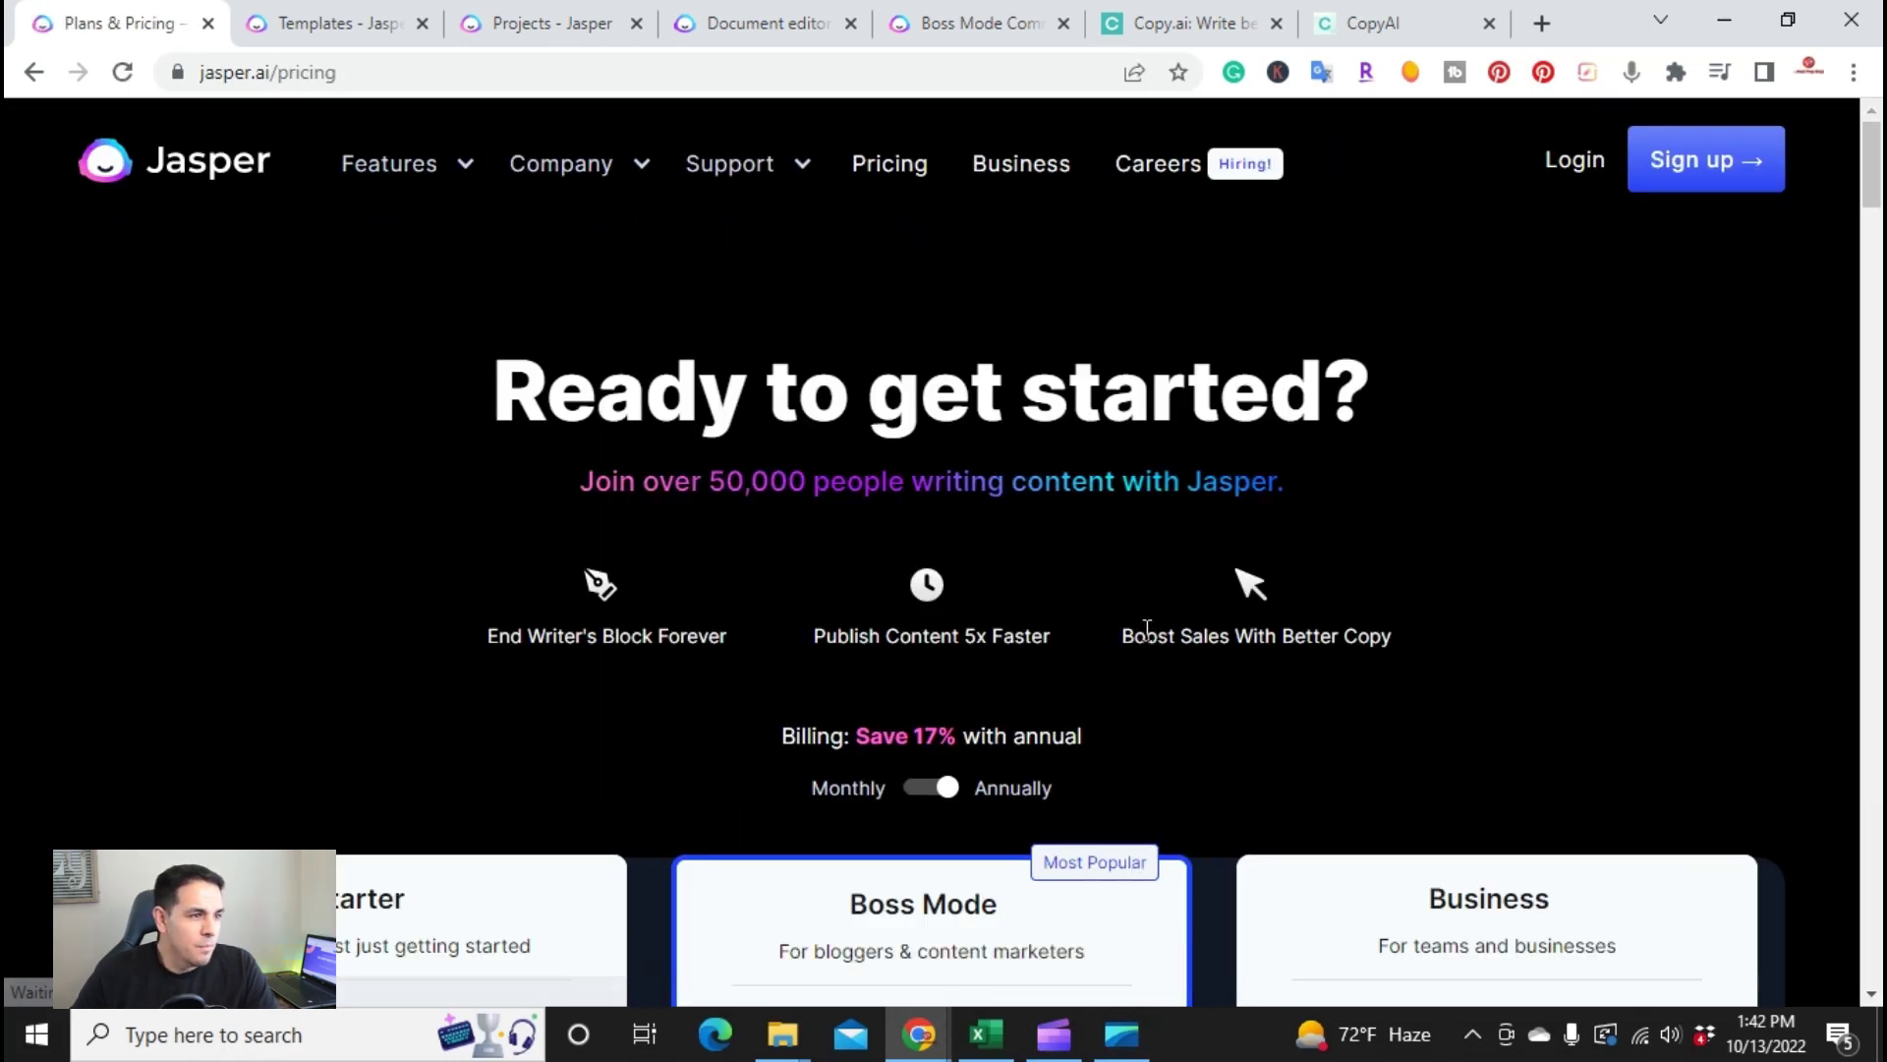
pyautogui.scroll(-7, 1134, 622)
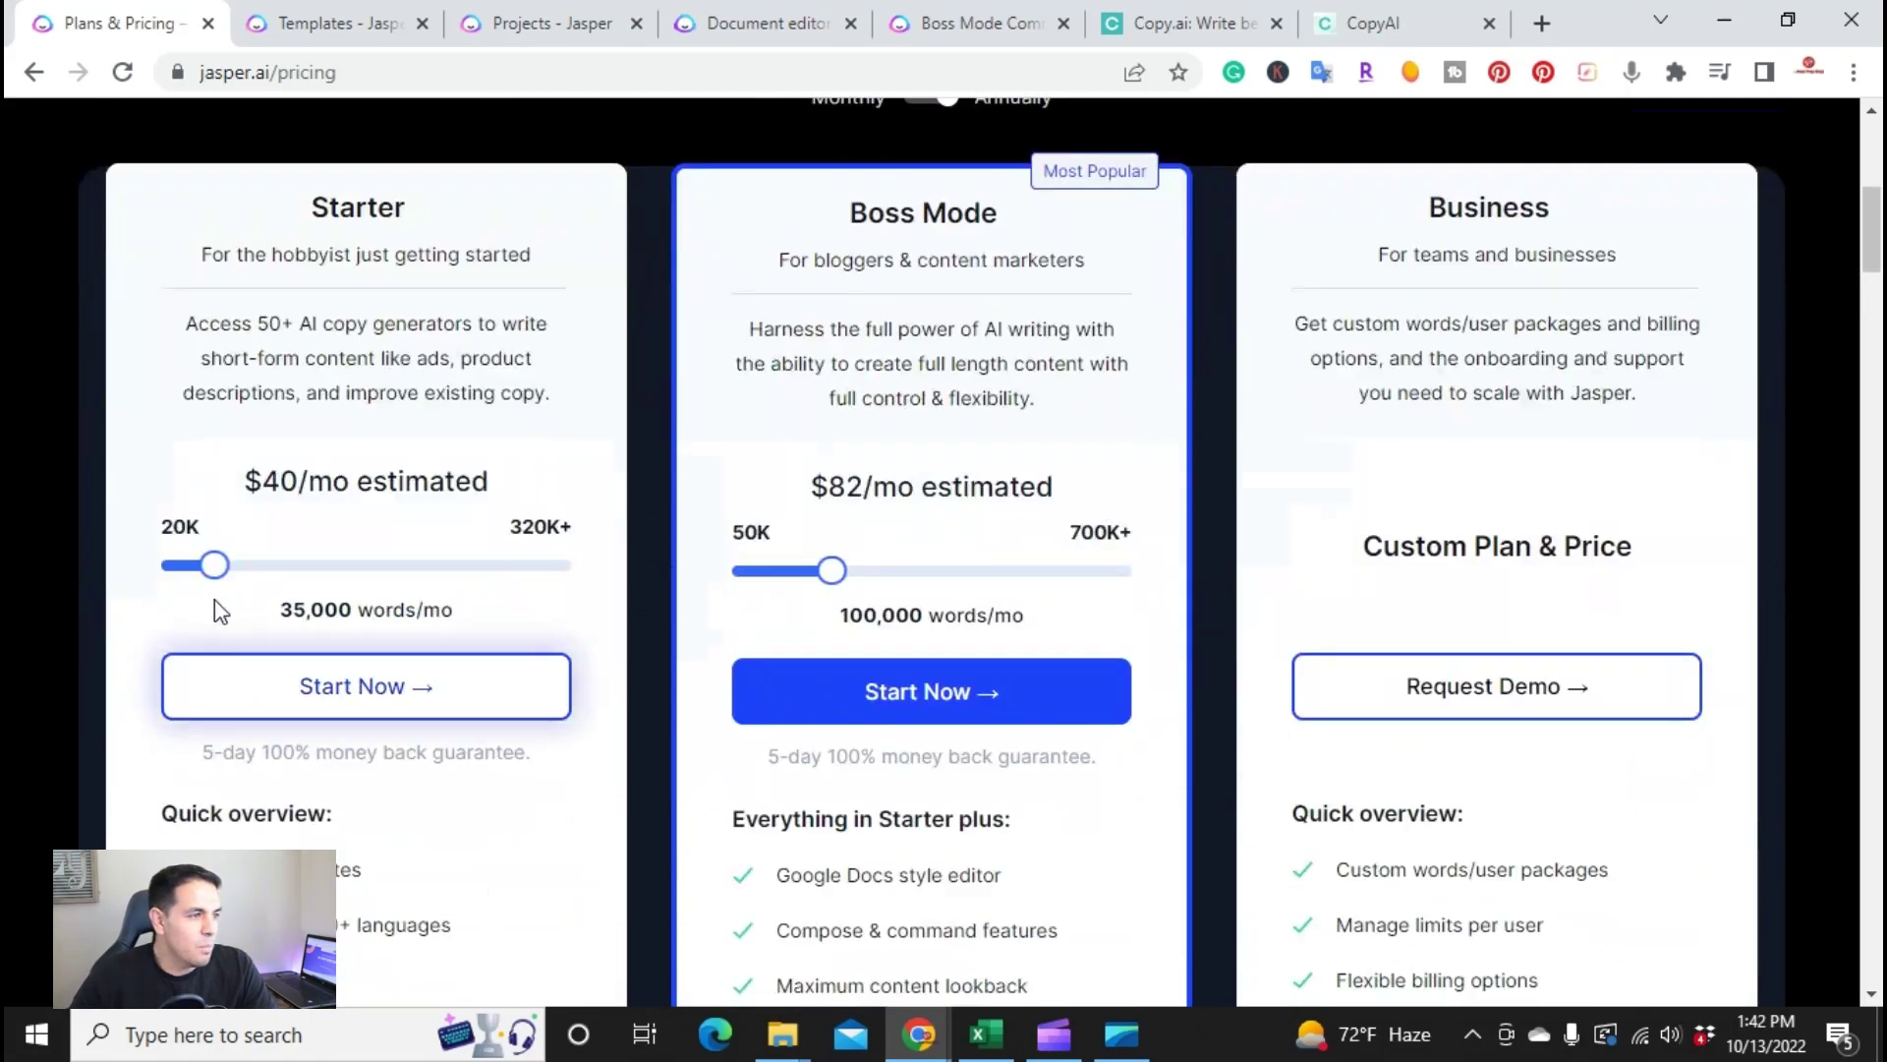
pyautogui.click(165, 572)
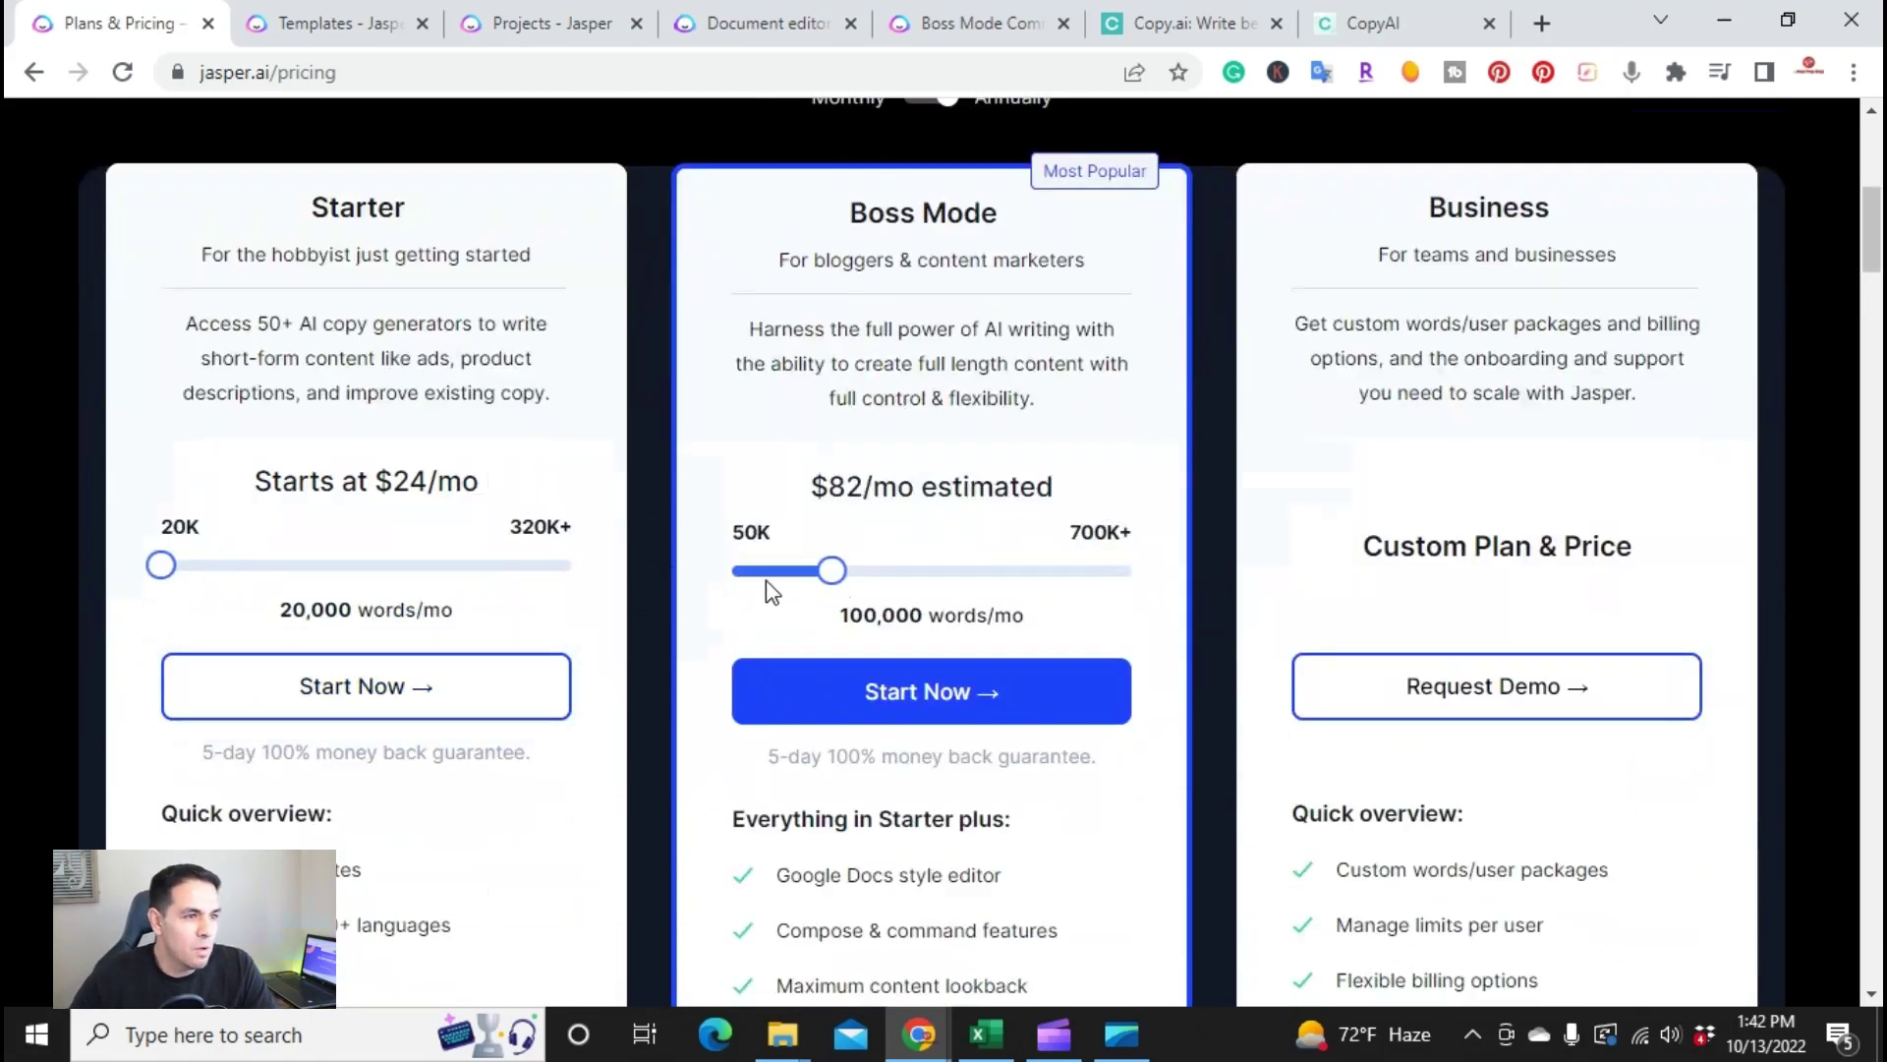
pyautogui.click(746, 574)
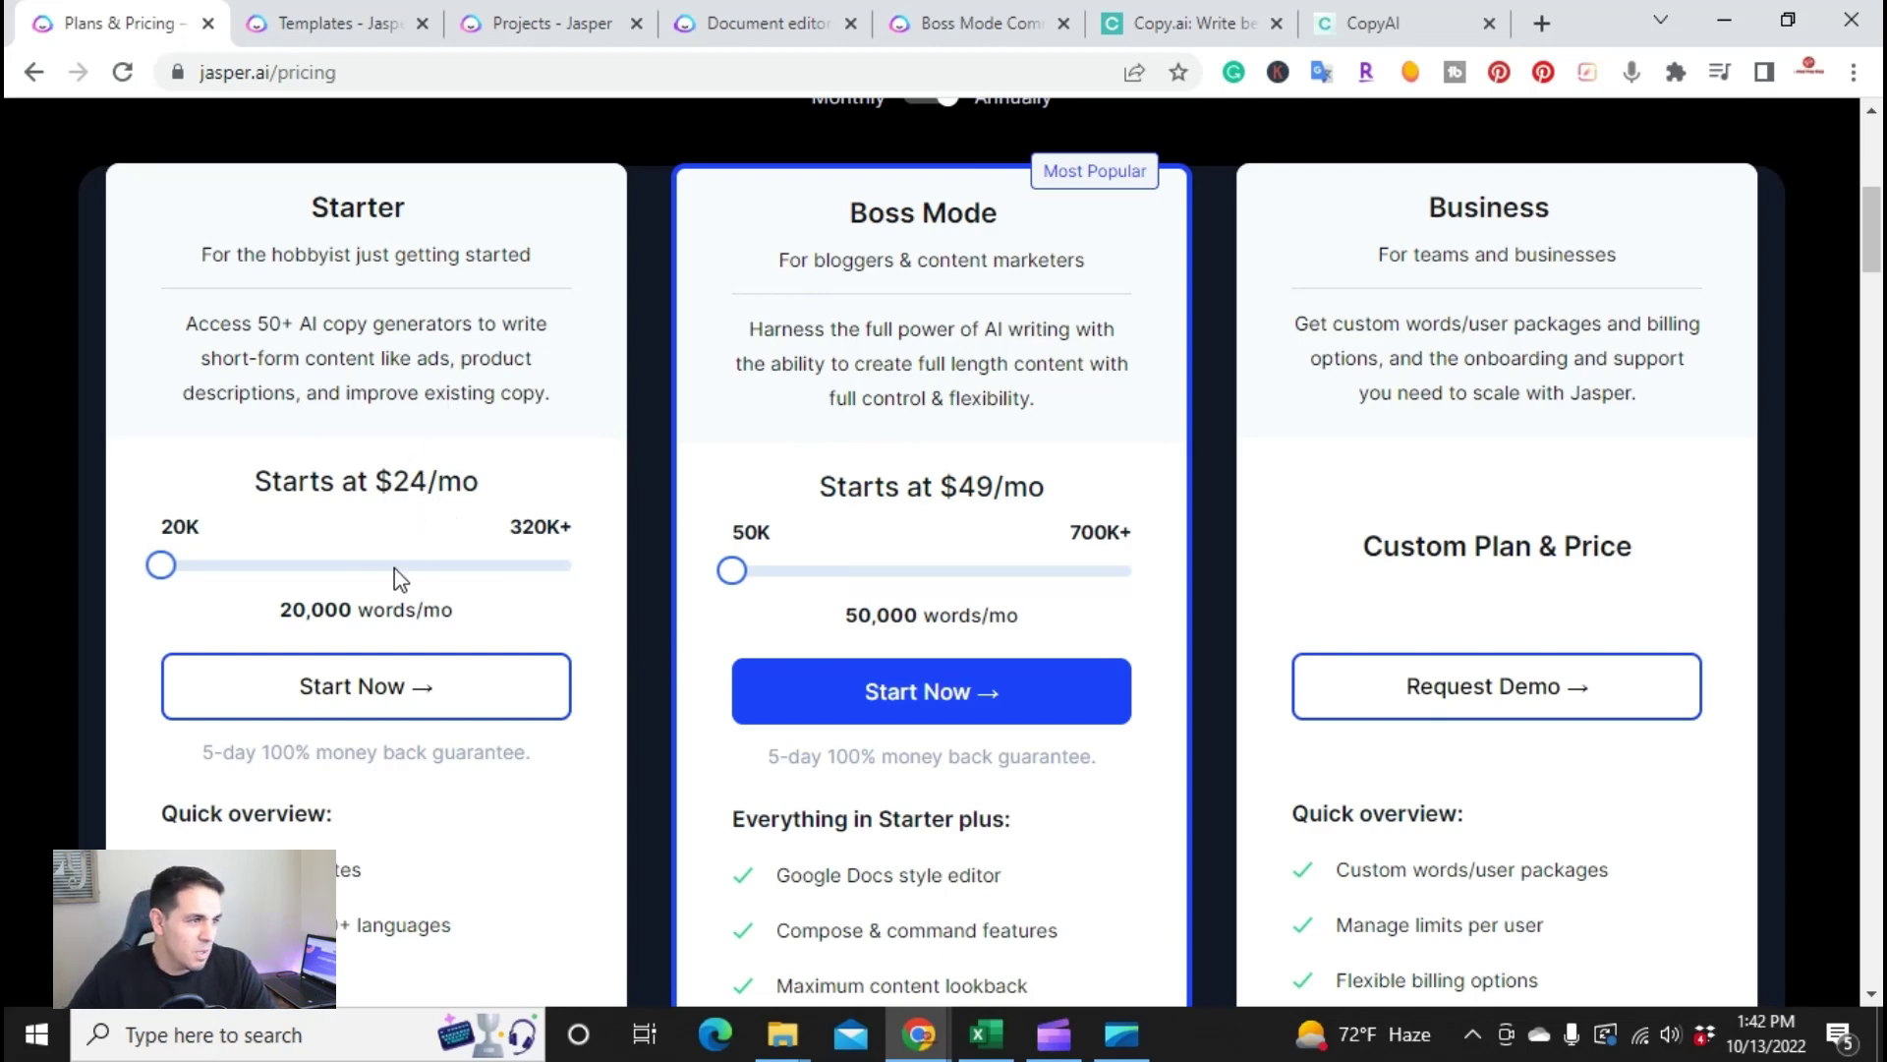
# - Switch Jasper's plan billing to monthly and compare the Starter and Boss Mode prices and feature lists
pyautogui.scroll(-4, 354, 604)
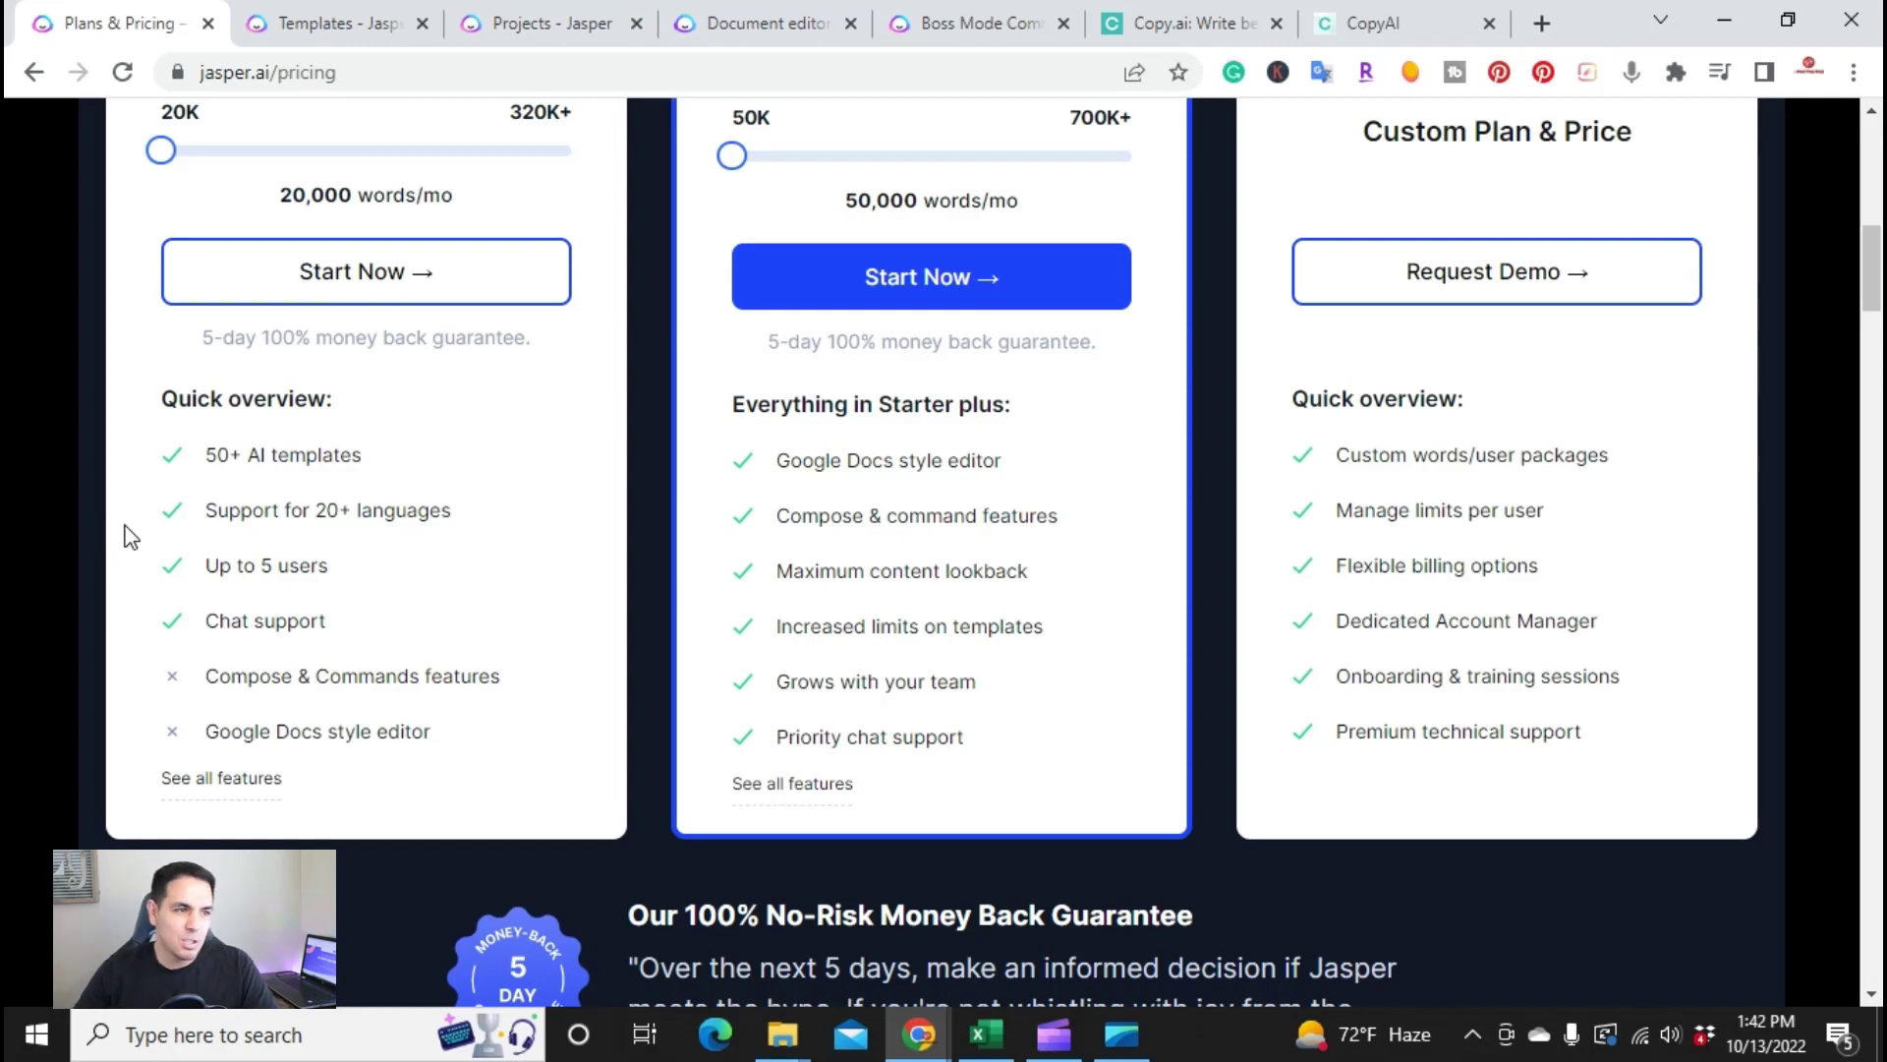
pyautogui.scroll(4, 593, 521)
pyautogui.scroll(1, 778, 526)
pyautogui.scroll(-2, 781, 526)
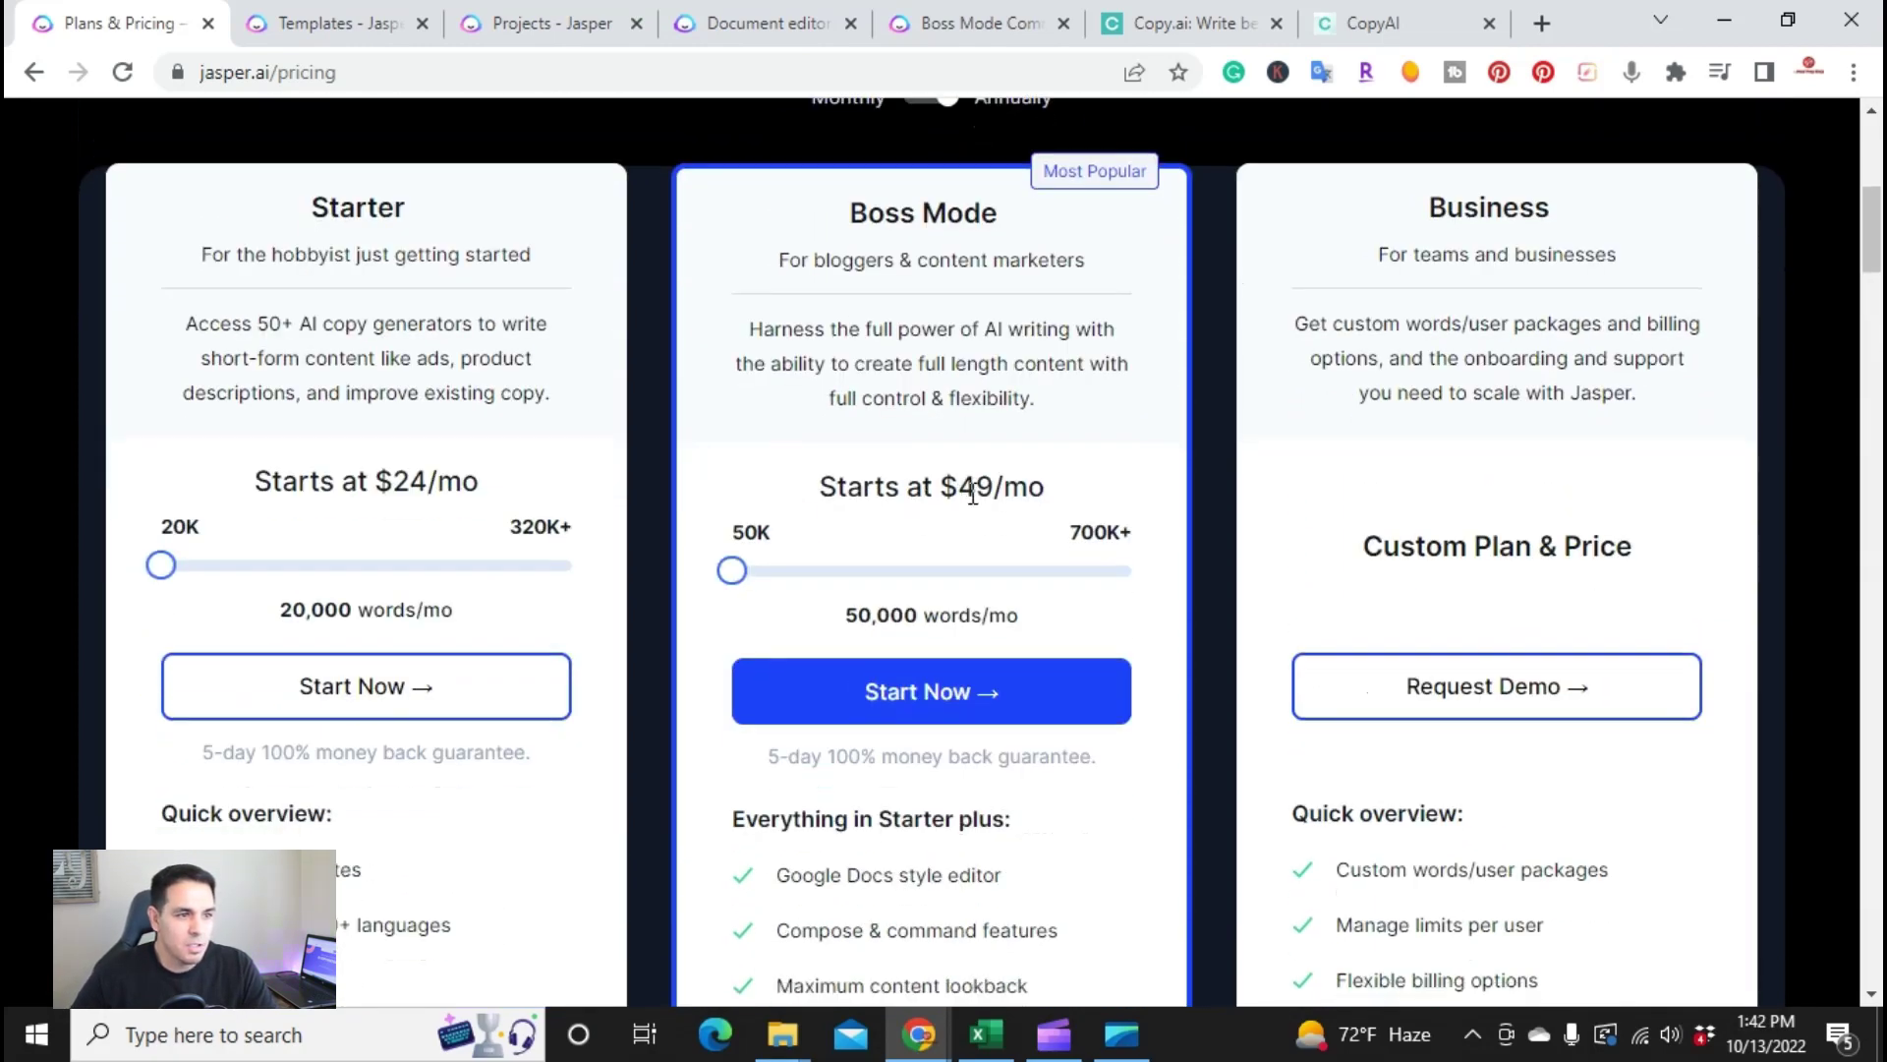
pyautogui.scroll(1, 1027, 519)
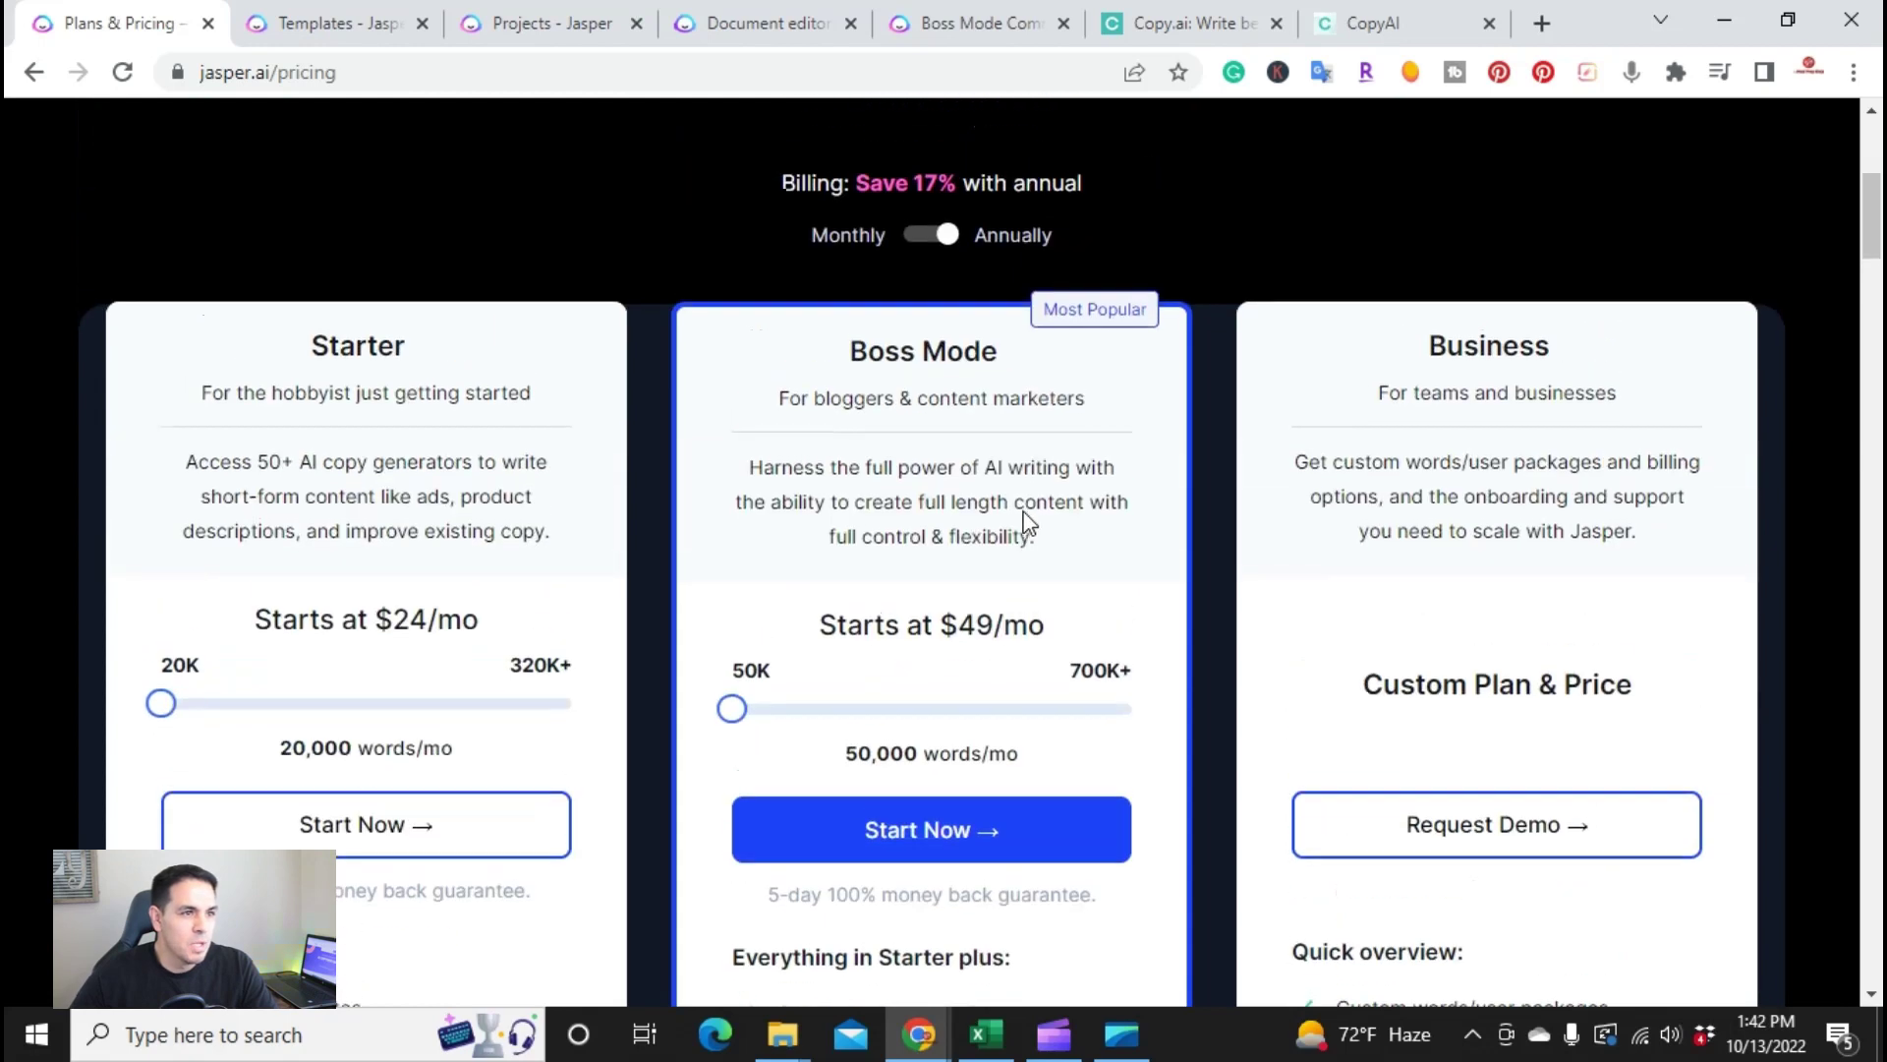
pyautogui.click(900, 235)
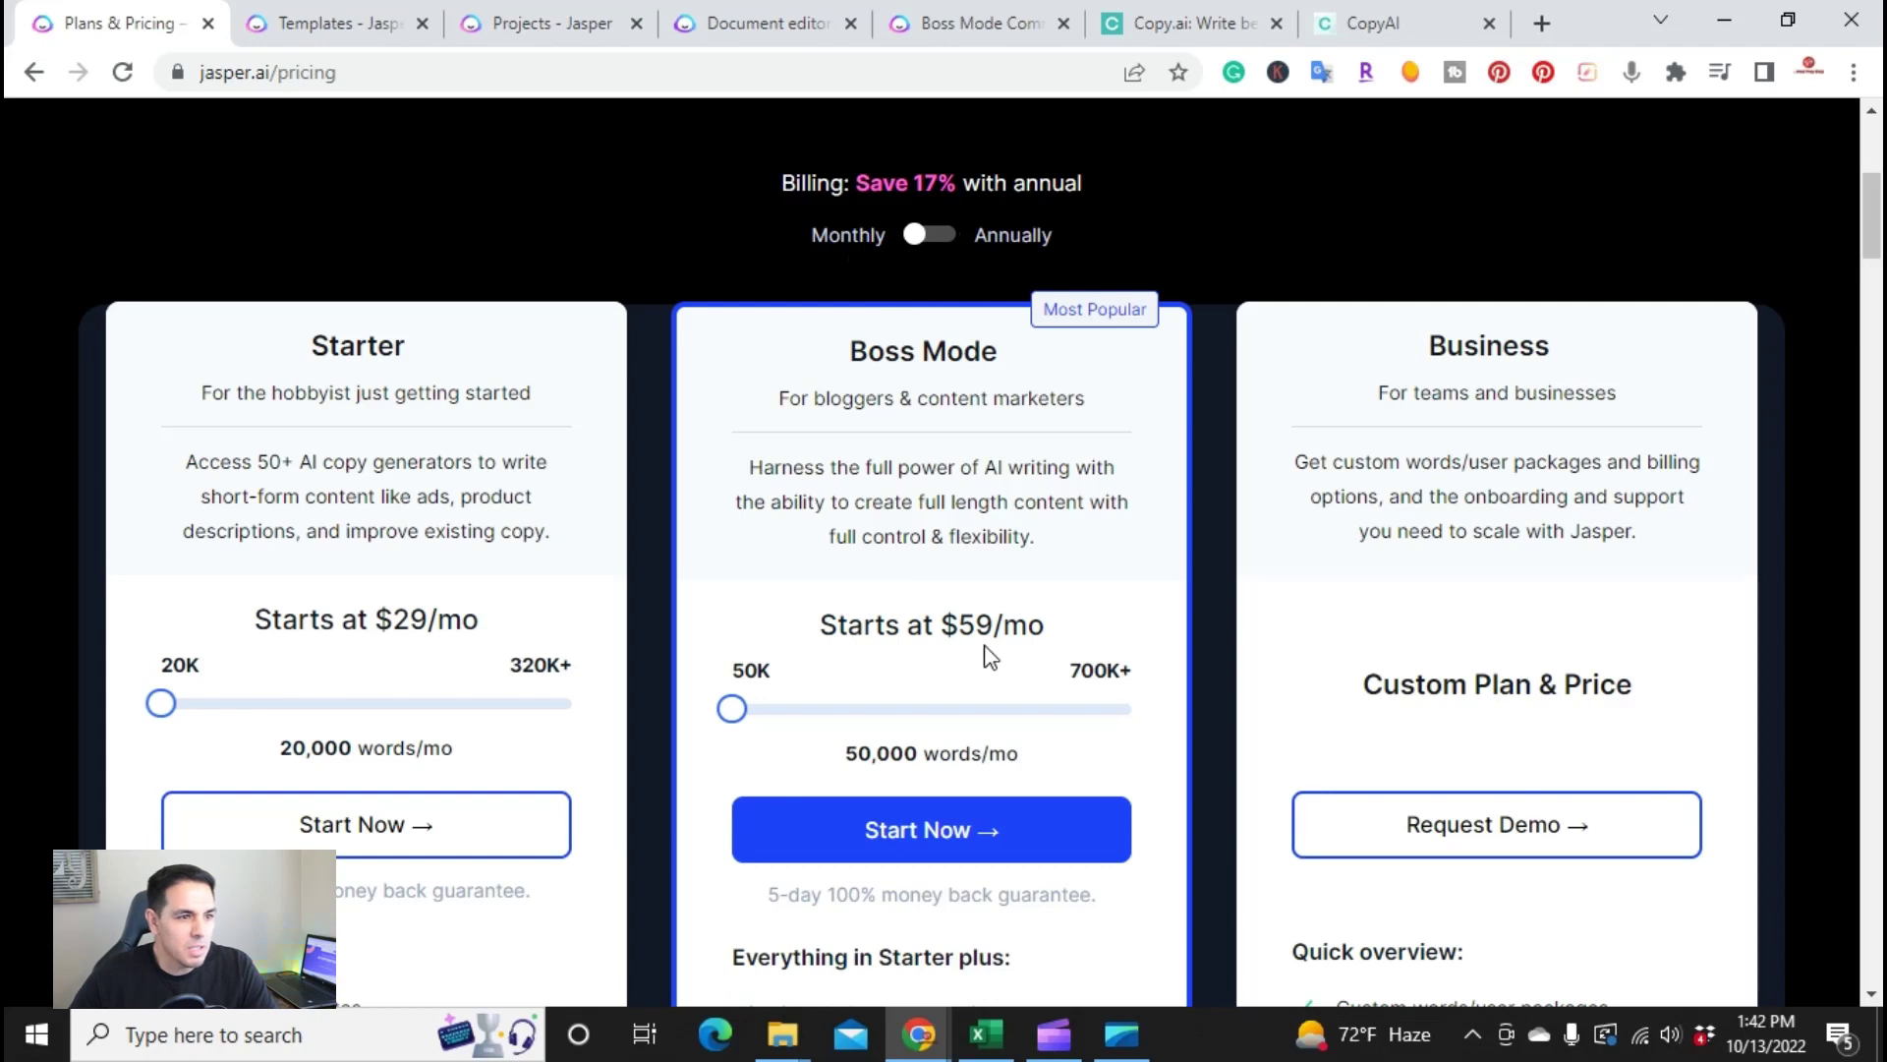
pyautogui.scroll(-1, 946, 647)
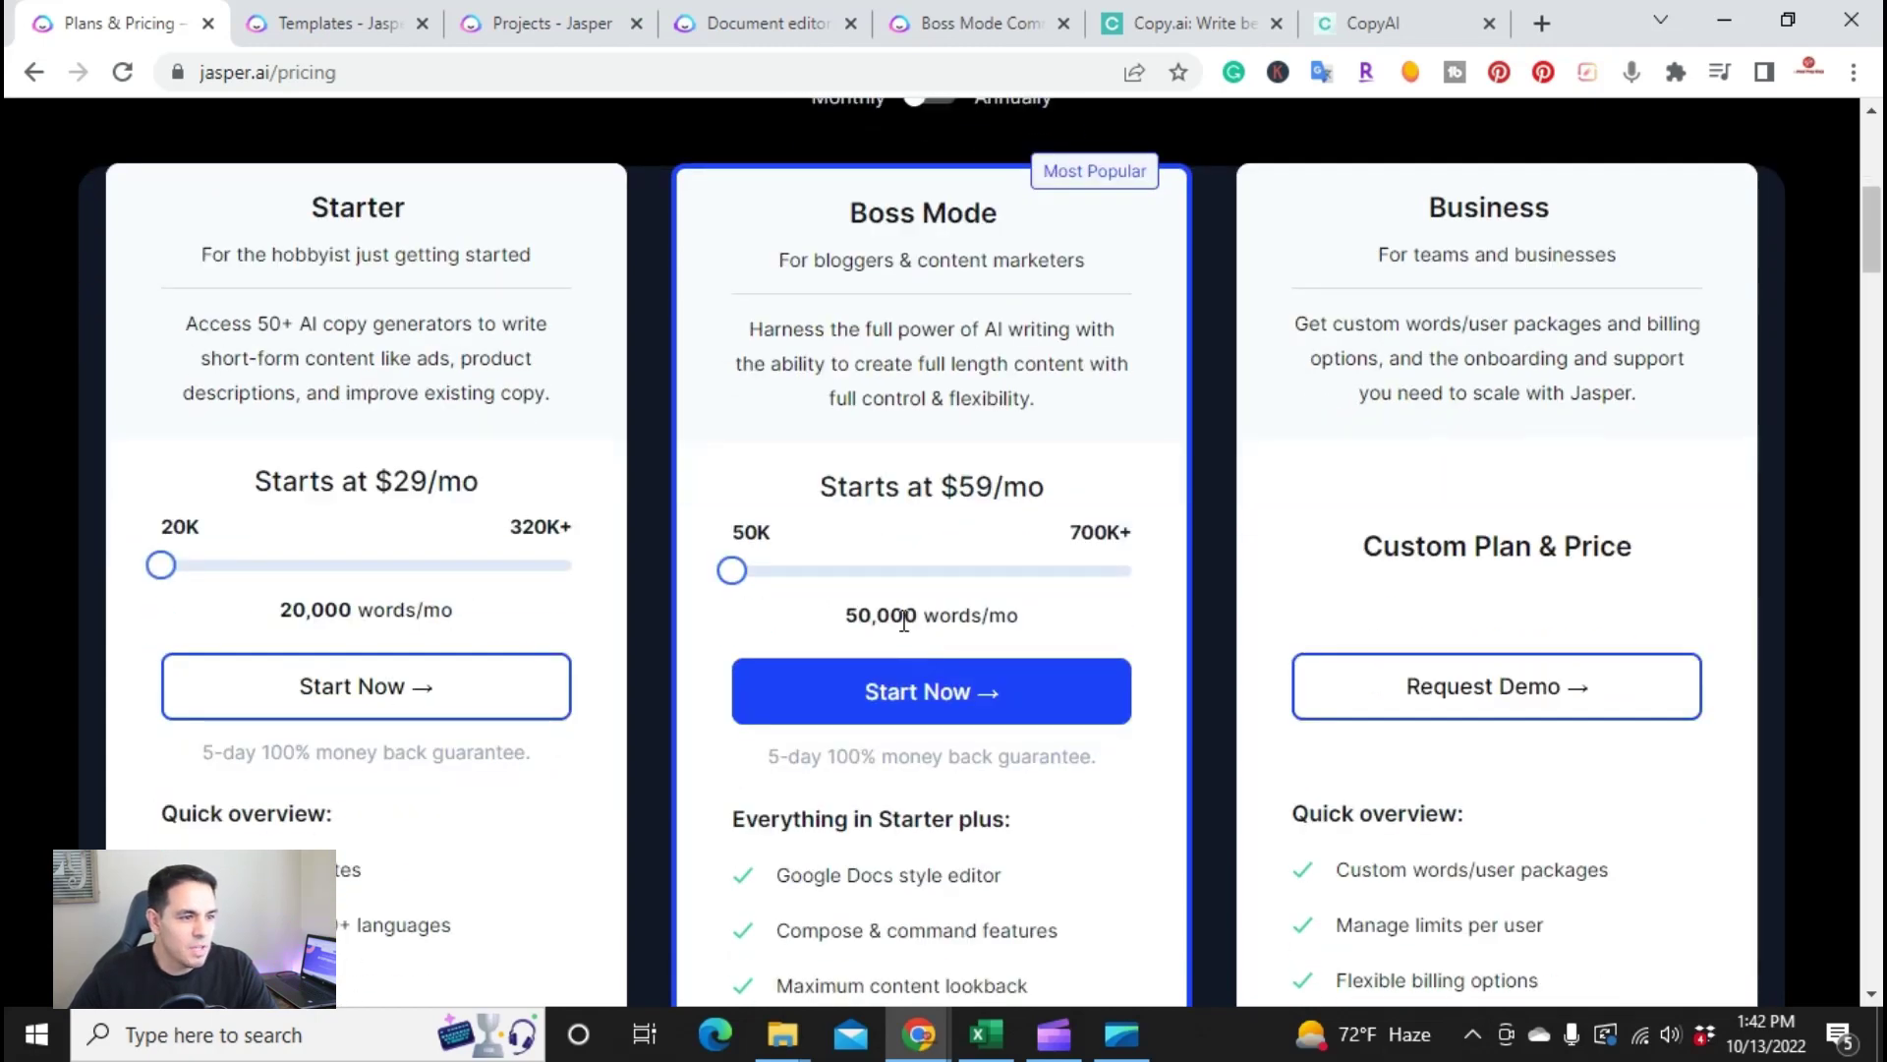
pyautogui.scroll(-1, 903, 620)
pyautogui.scroll(-2, 904, 620)
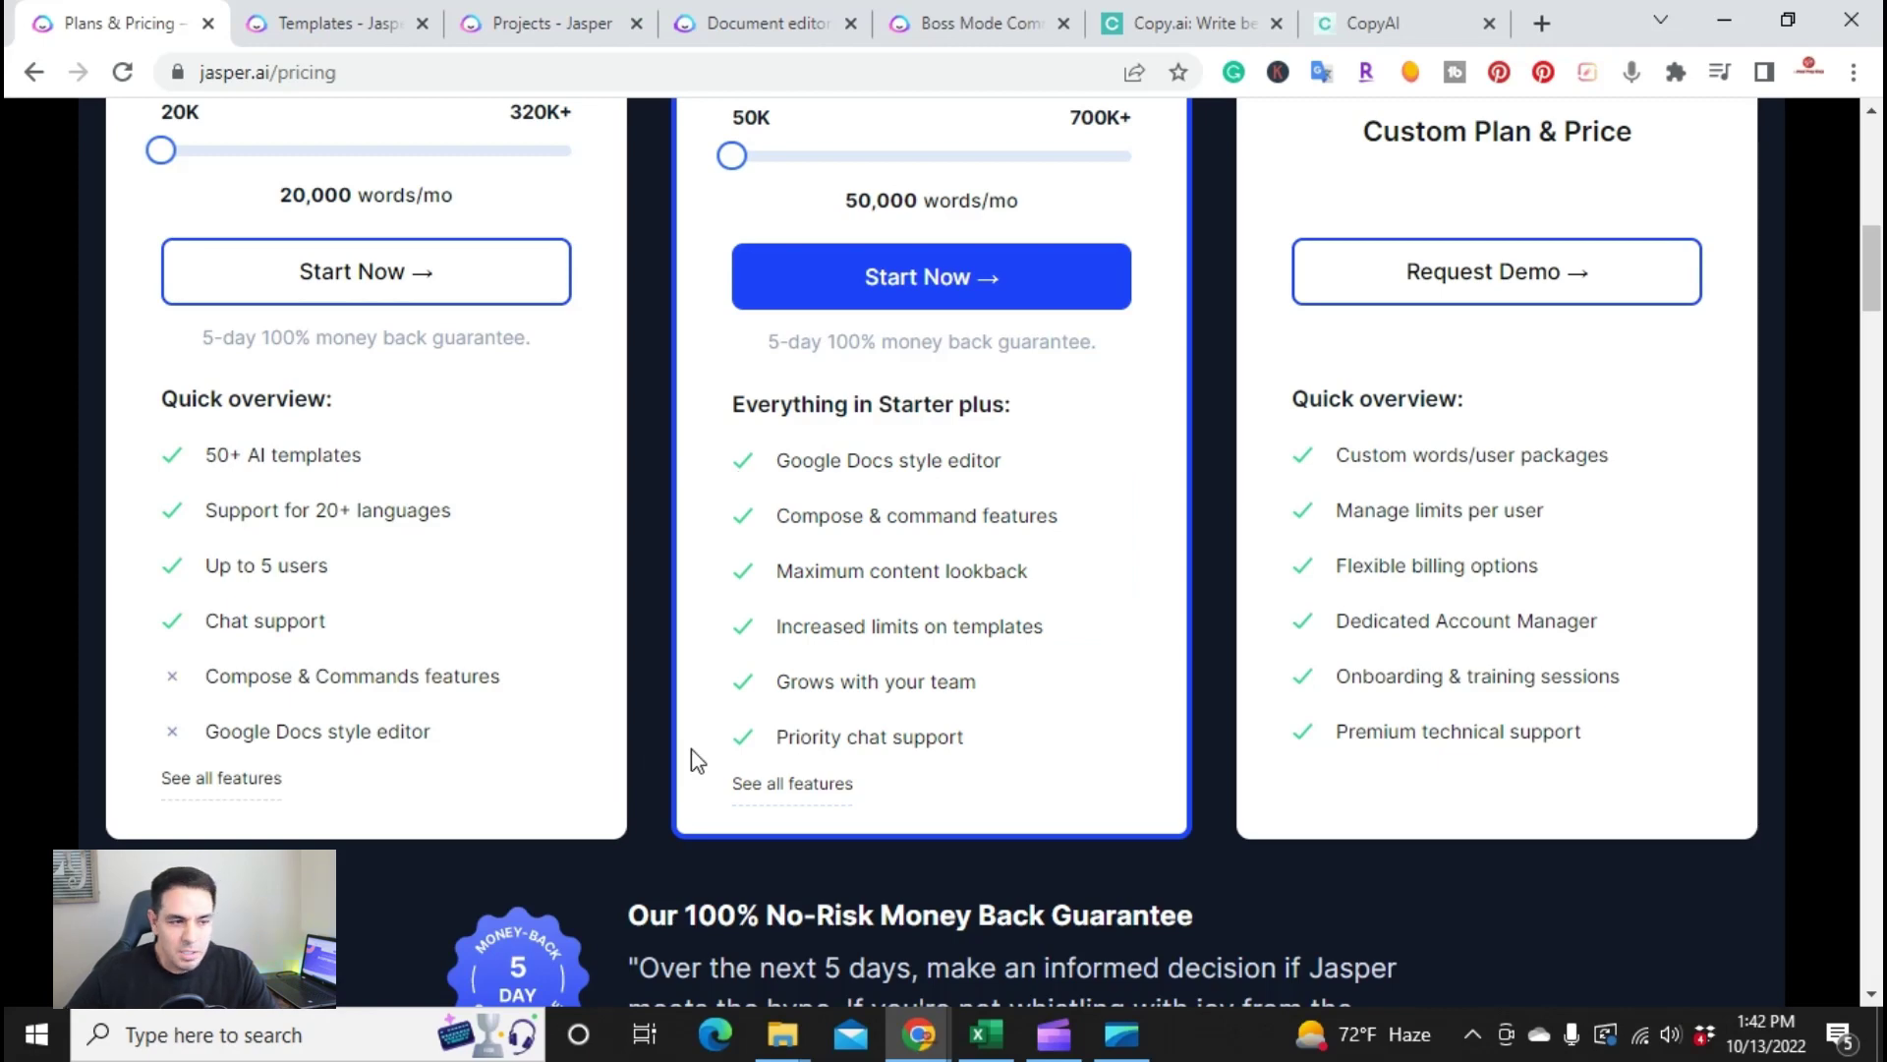
pyautogui.scroll(3, 1223, 566)
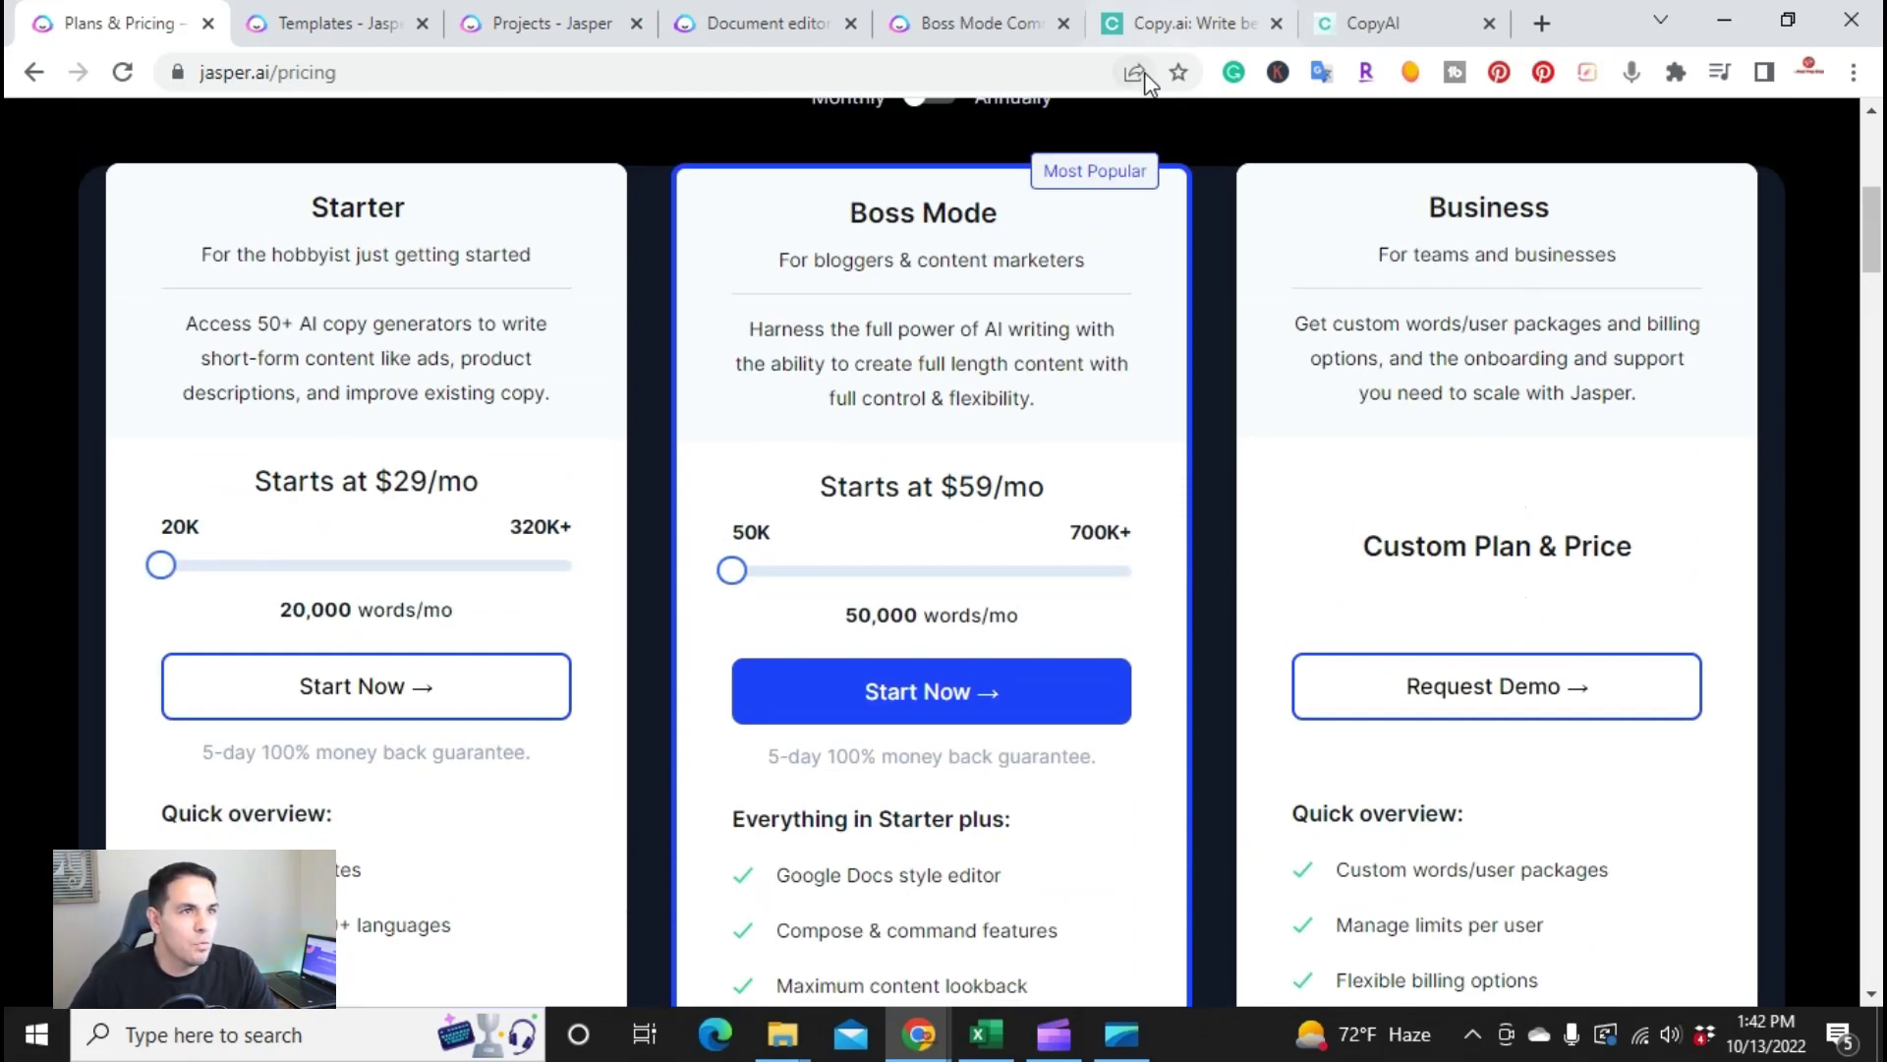
# - Open Copy.ai's pricing page and compare the word limits, prices and features of the Free and Pro plans
pyautogui.click(1361, 21)
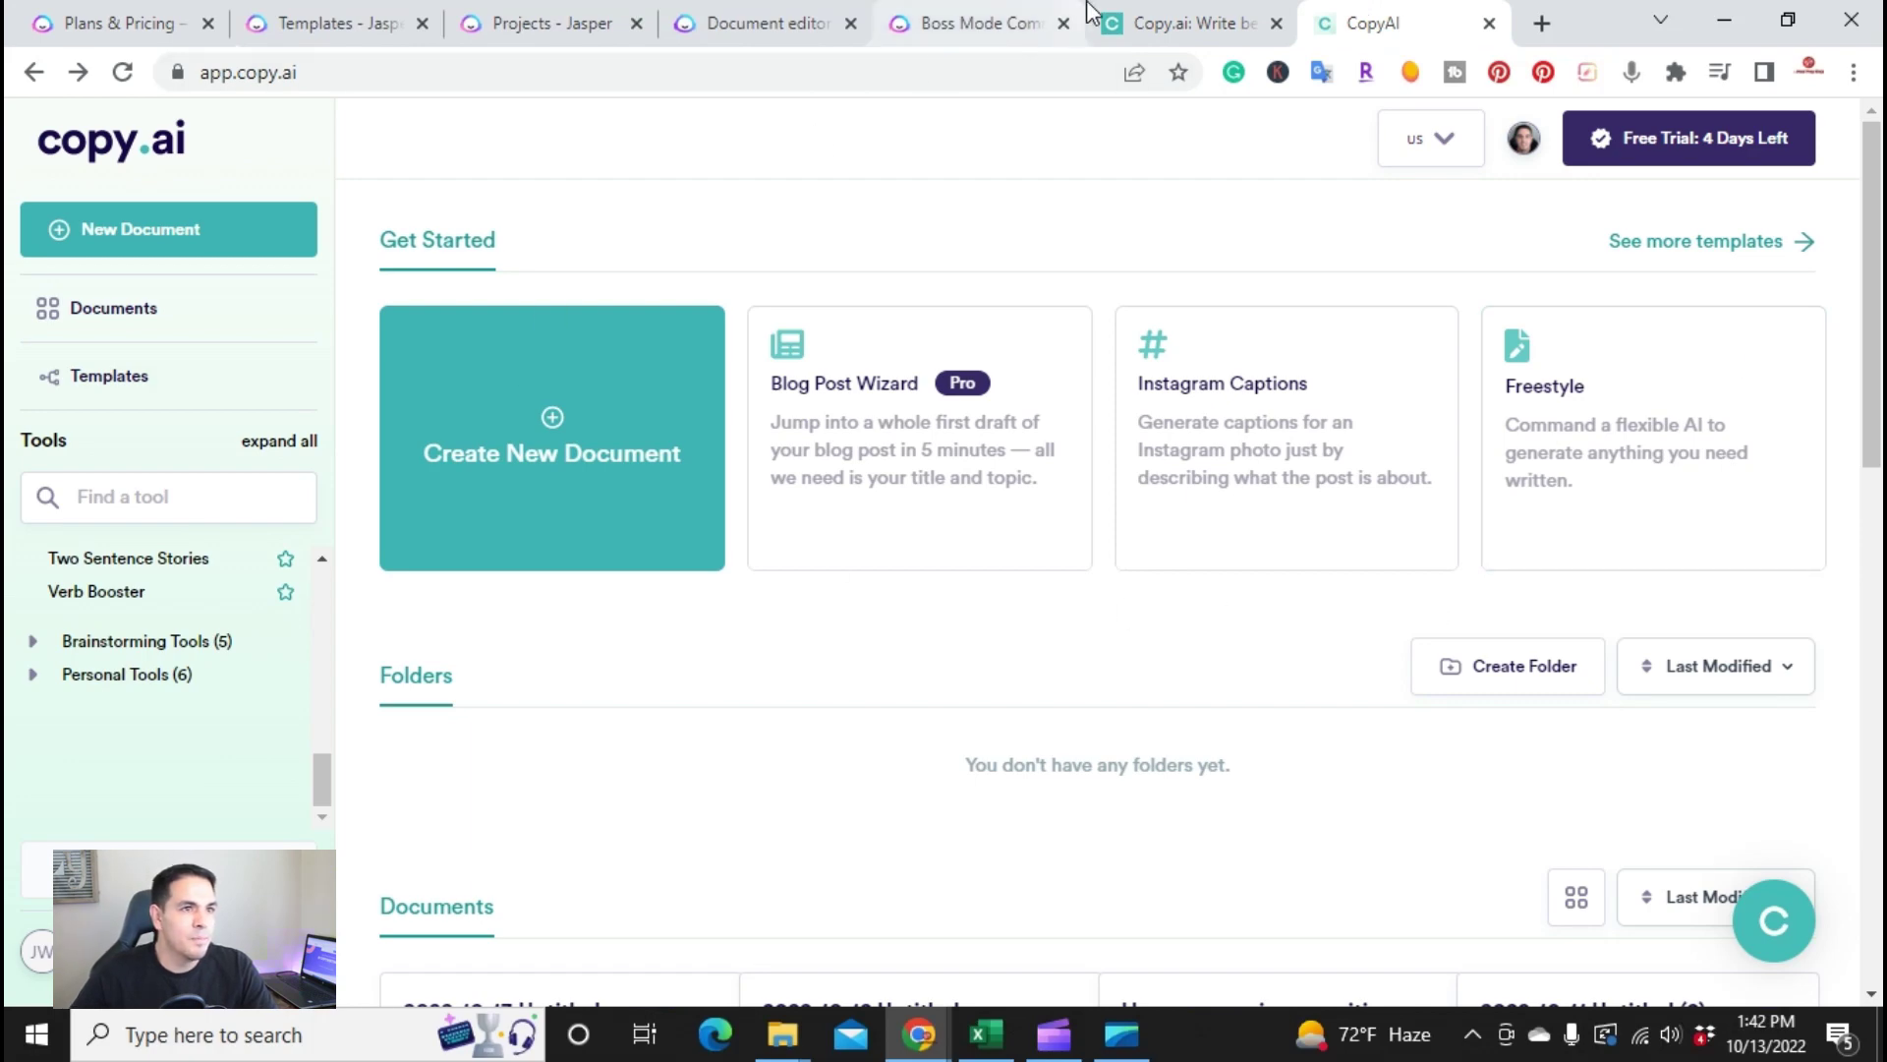
pyautogui.click(1160, 22)
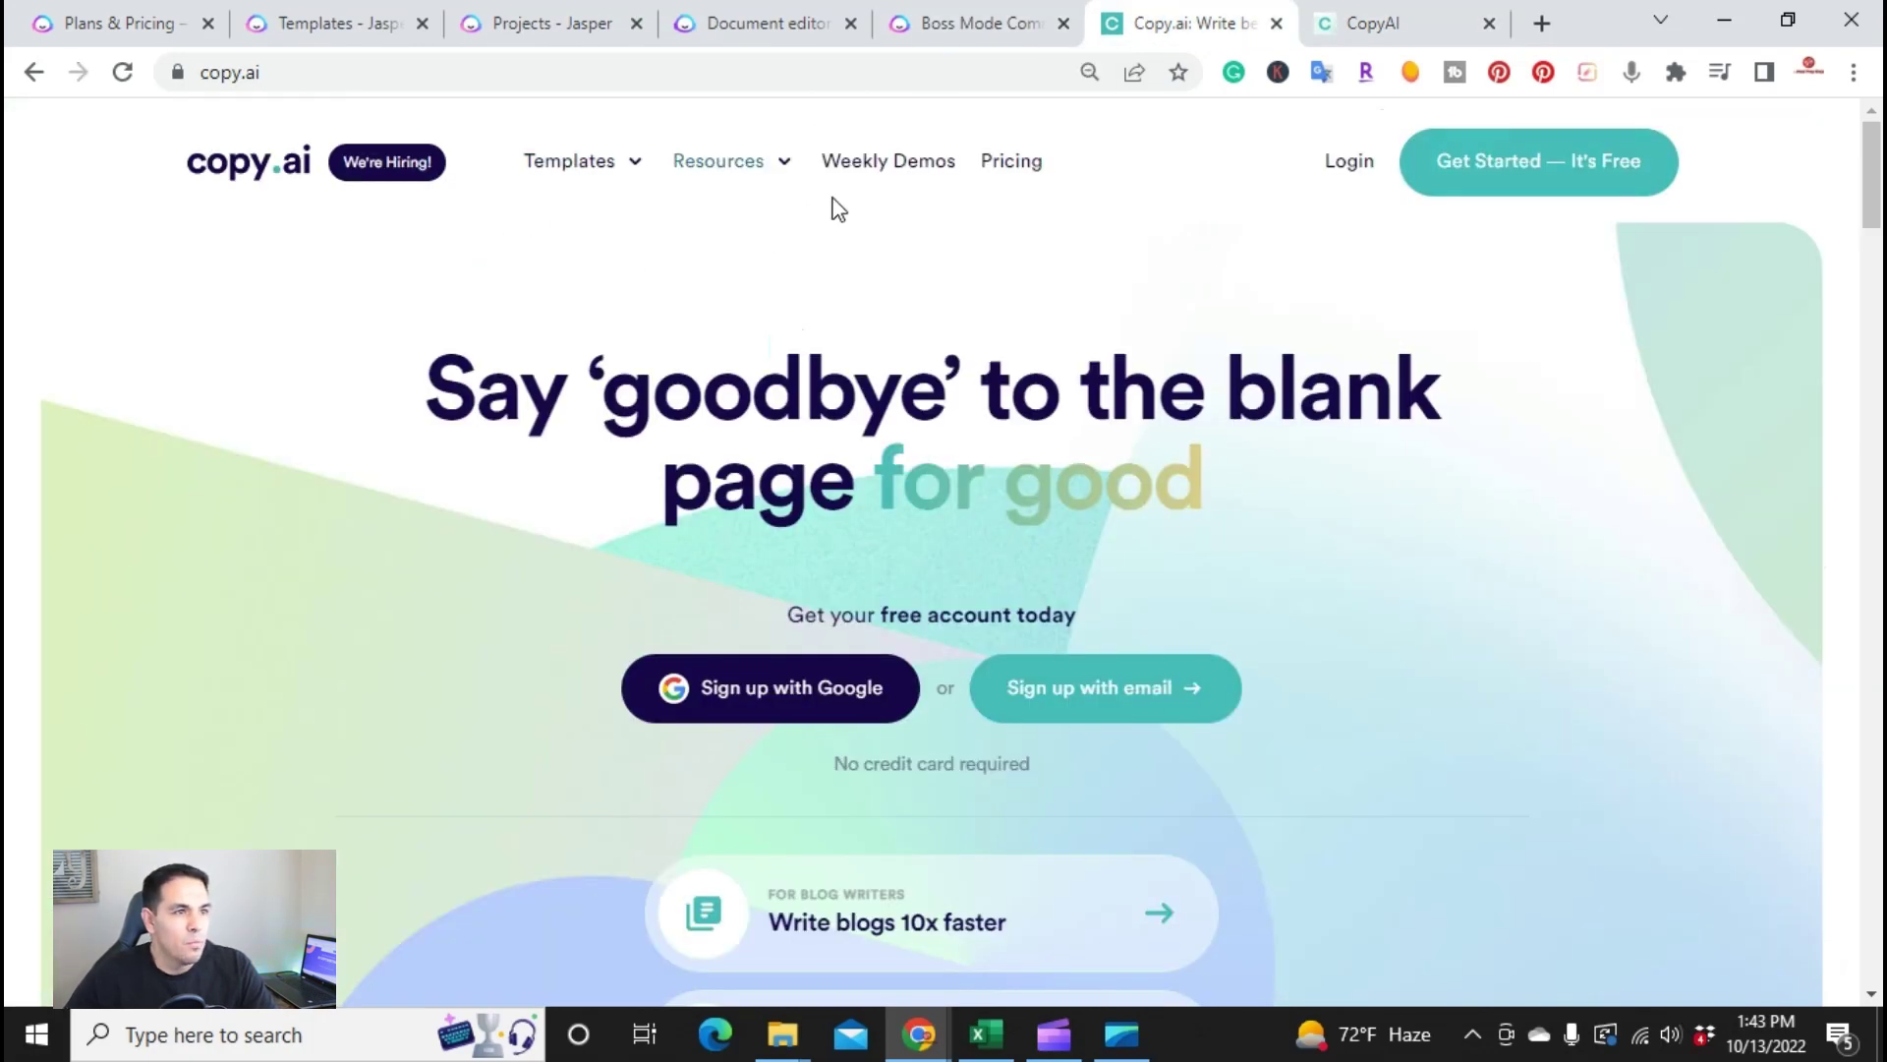
pyautogui.click(1005, 165)
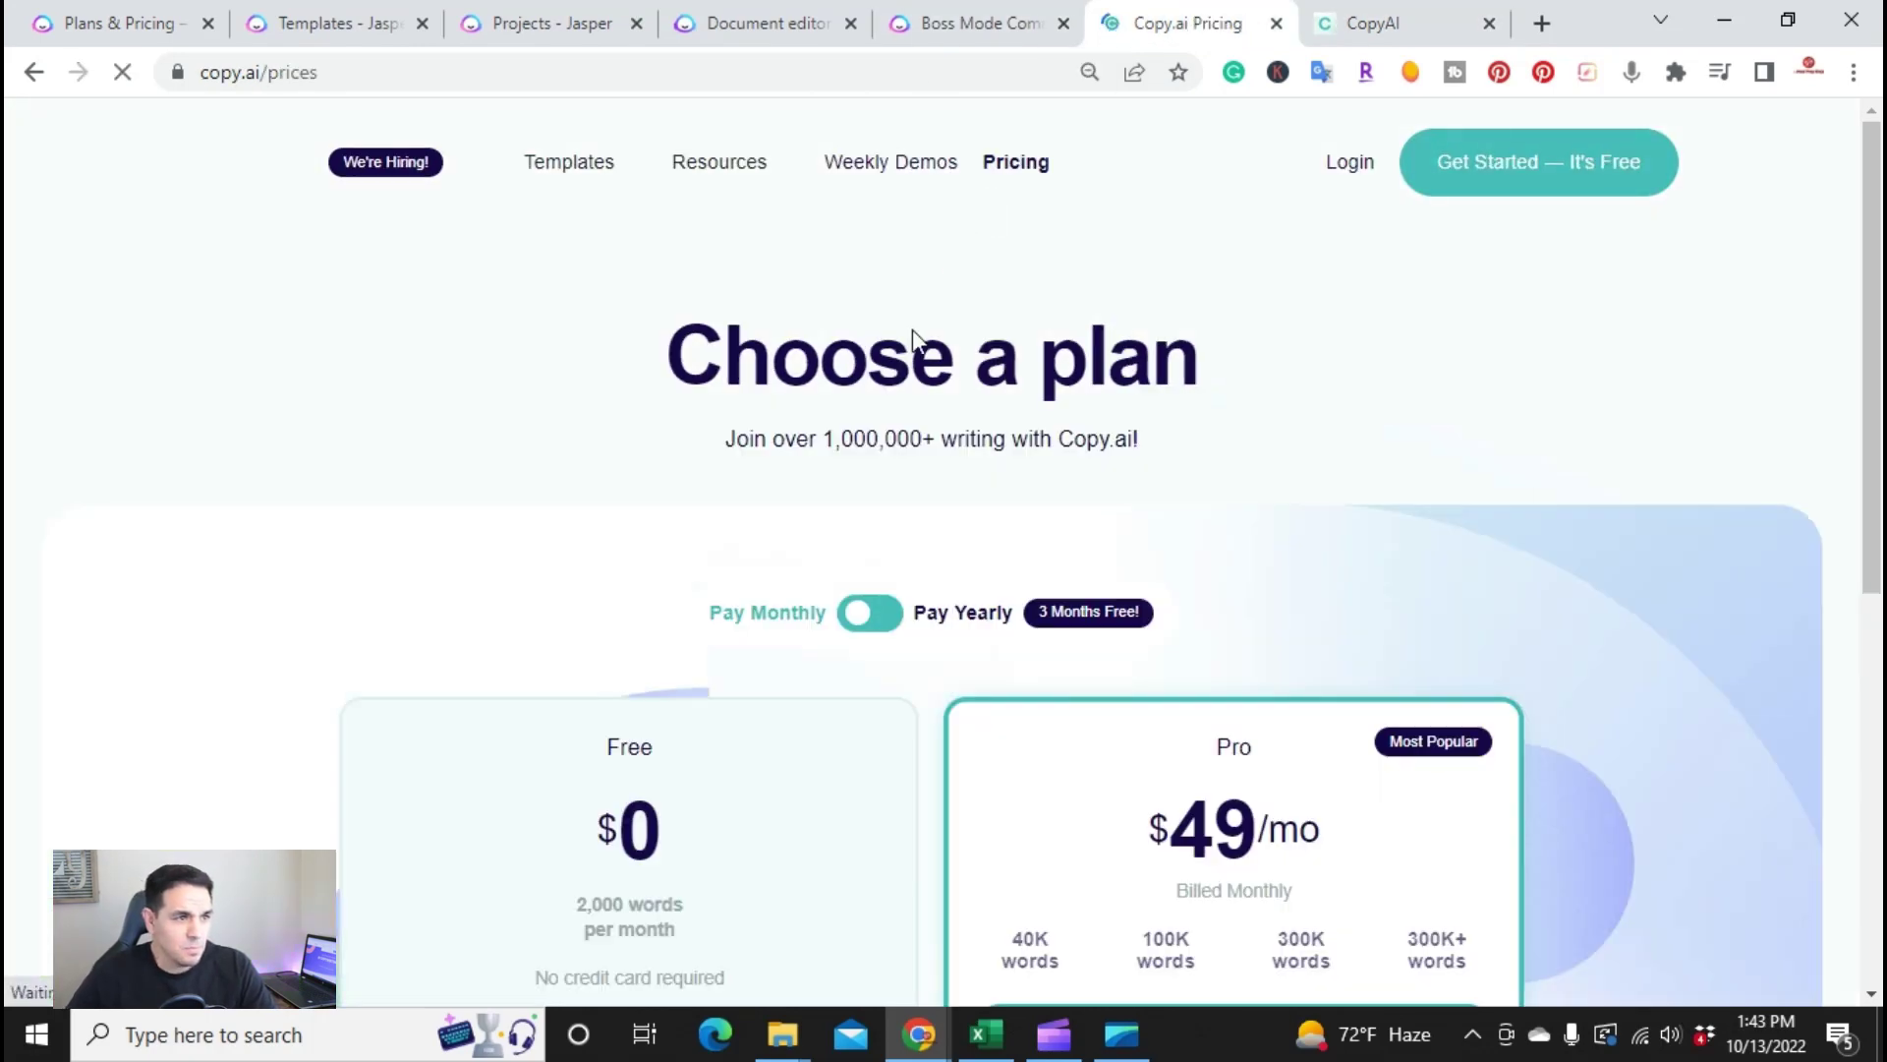
pyautogui.scroll(-3, 876, 434)
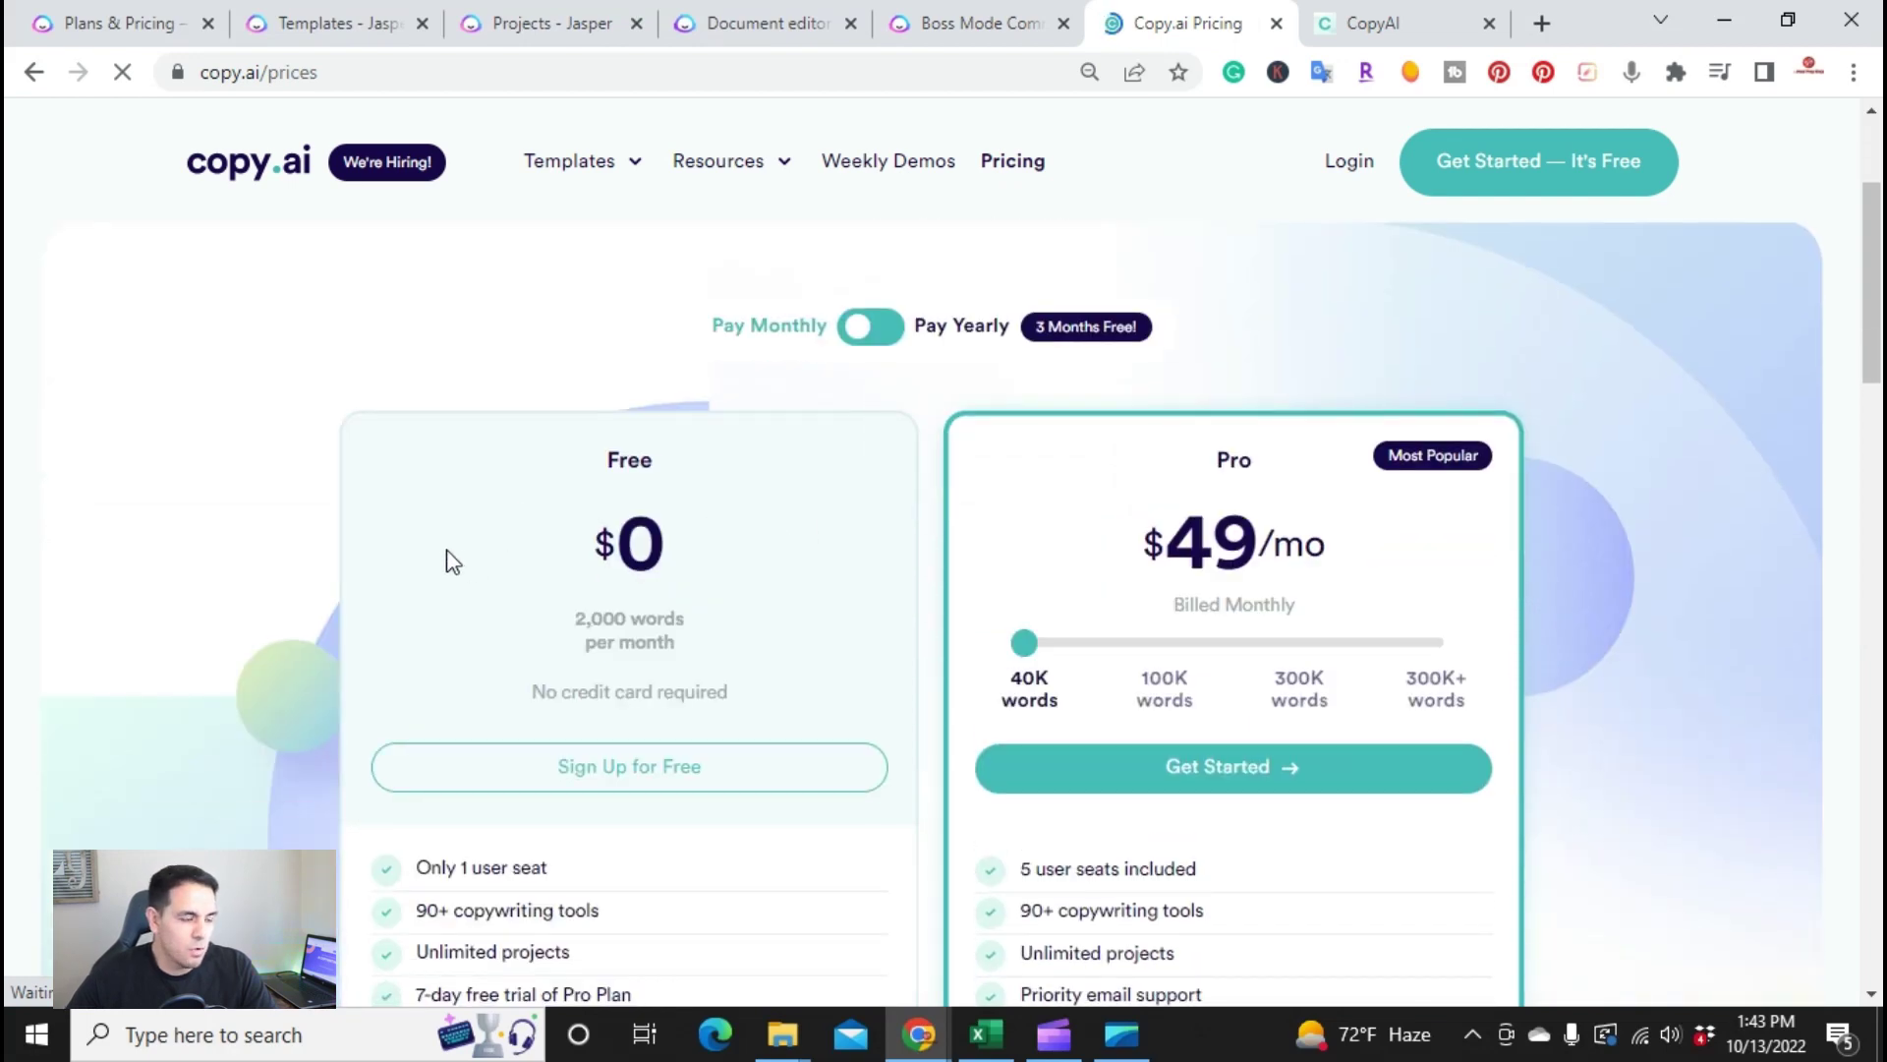
pyautogui.scroll(-1, 638, 472)
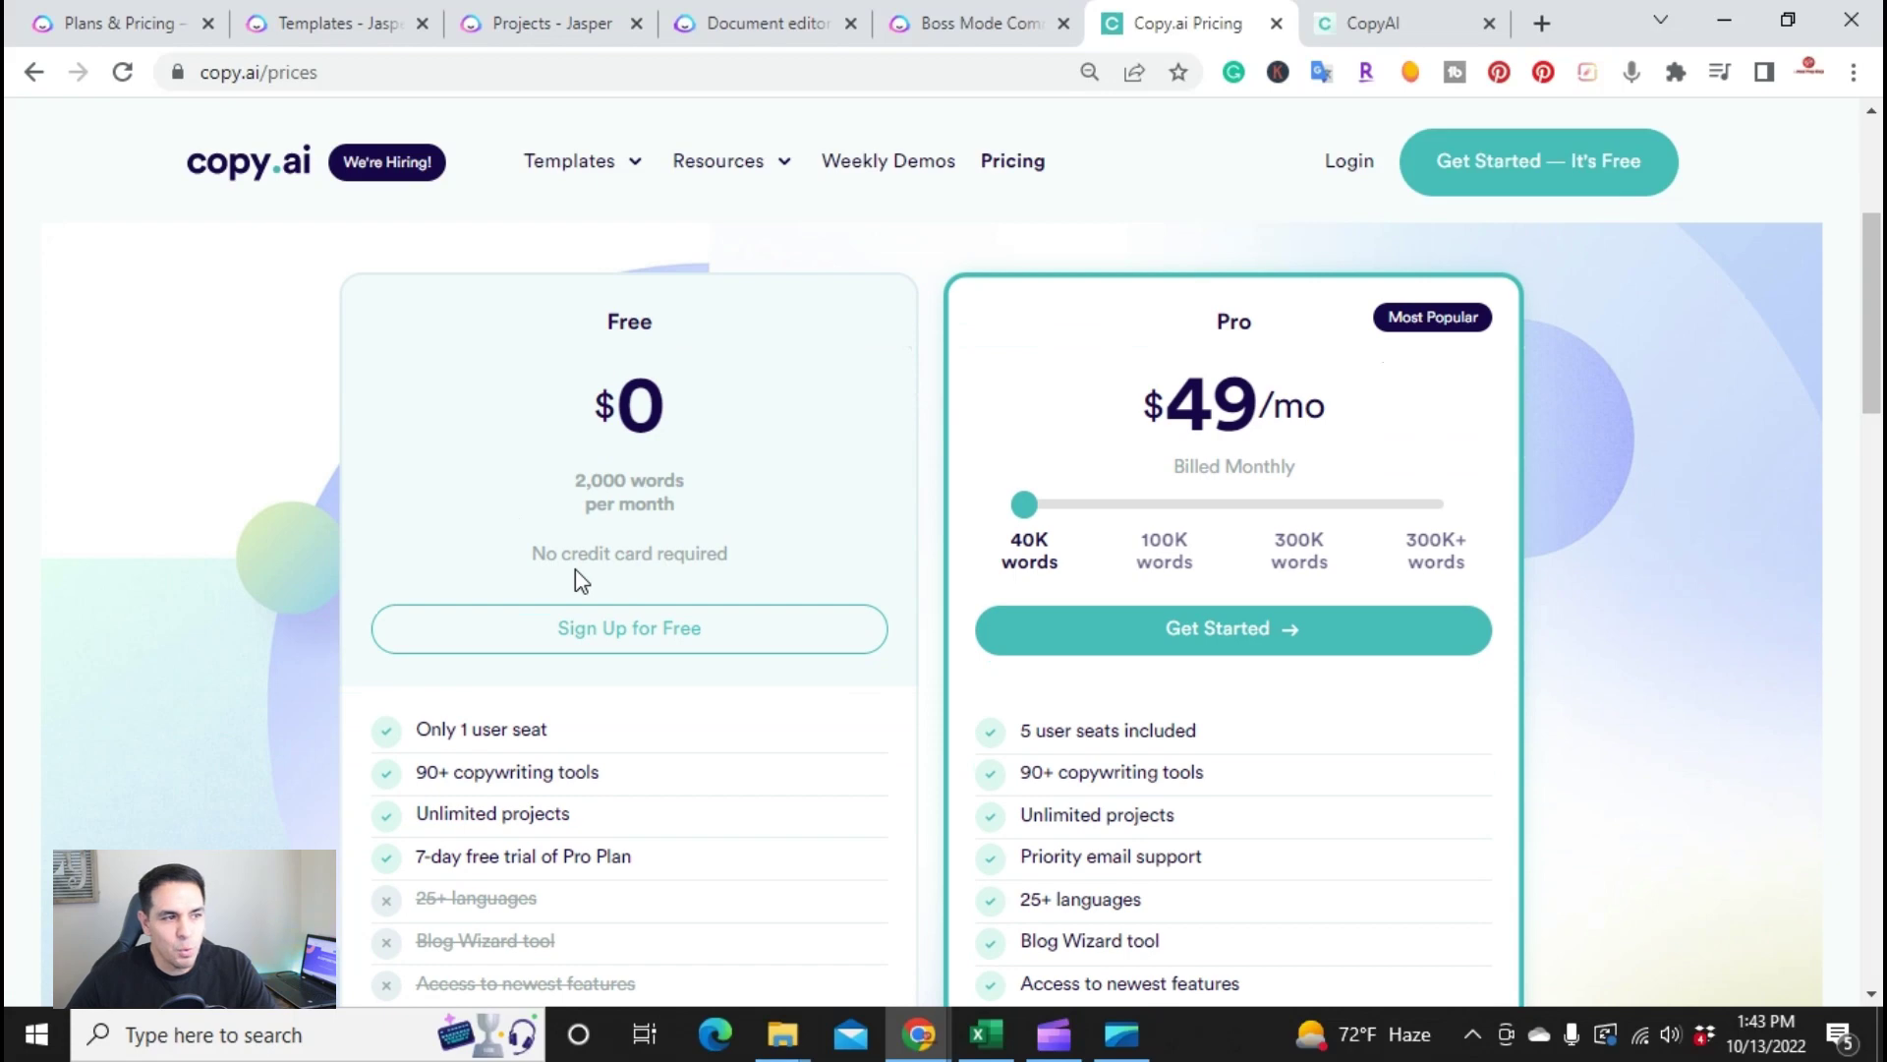
pyautogui.scroll(-2, 592, 574)
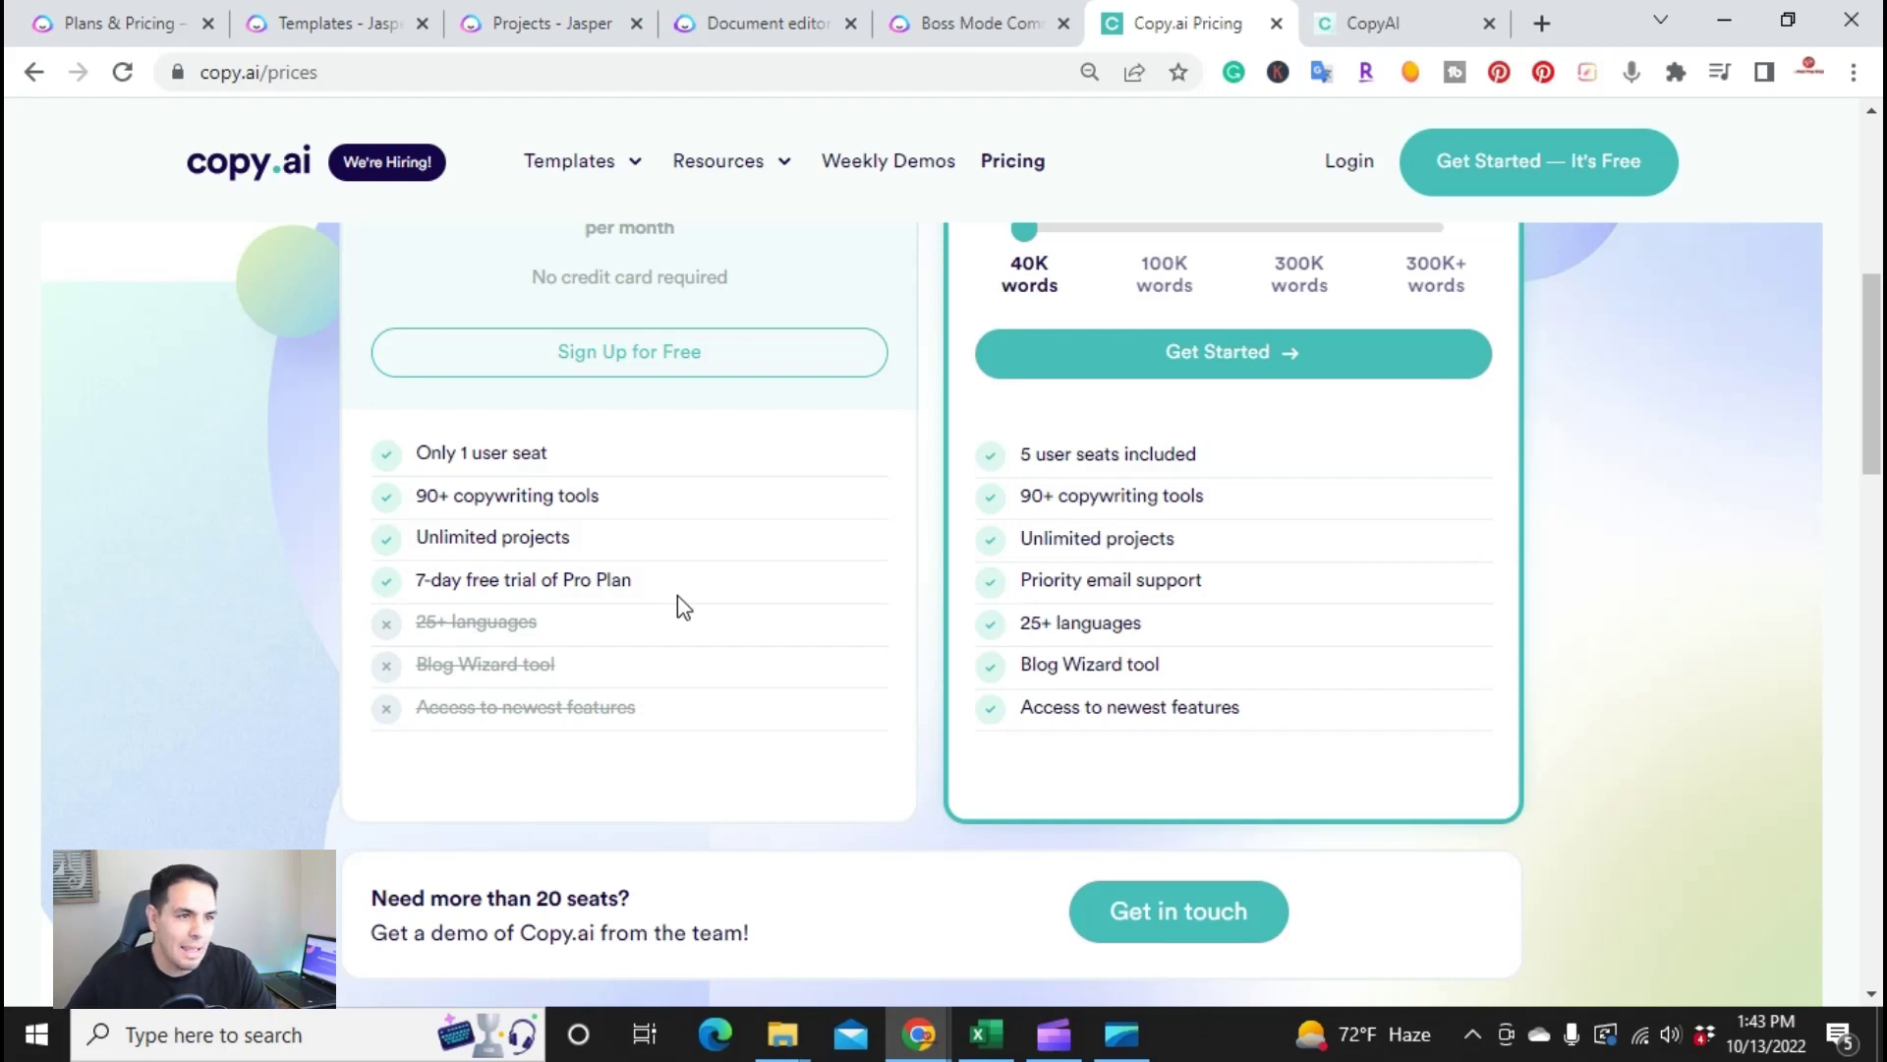
pyautogui.scroll(4, 678, 601)
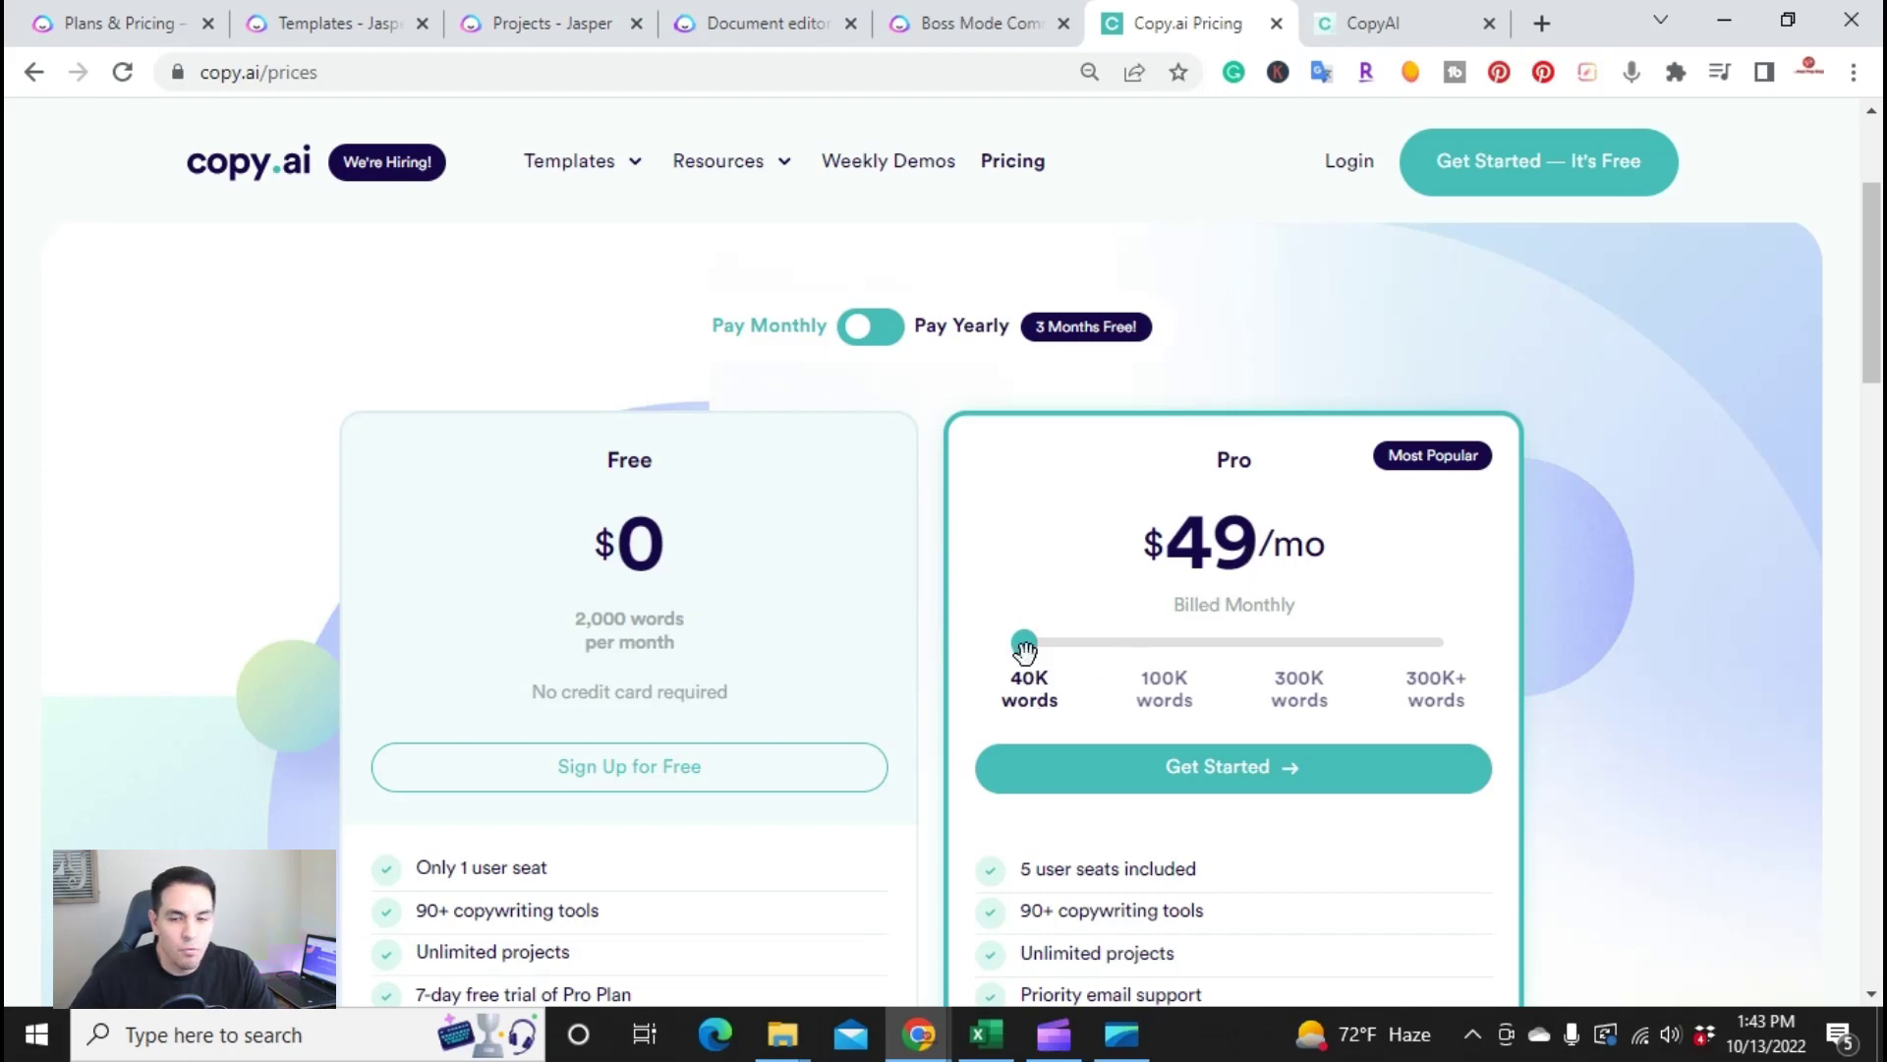
pyautogui.scroll(-1, 1025, 668)
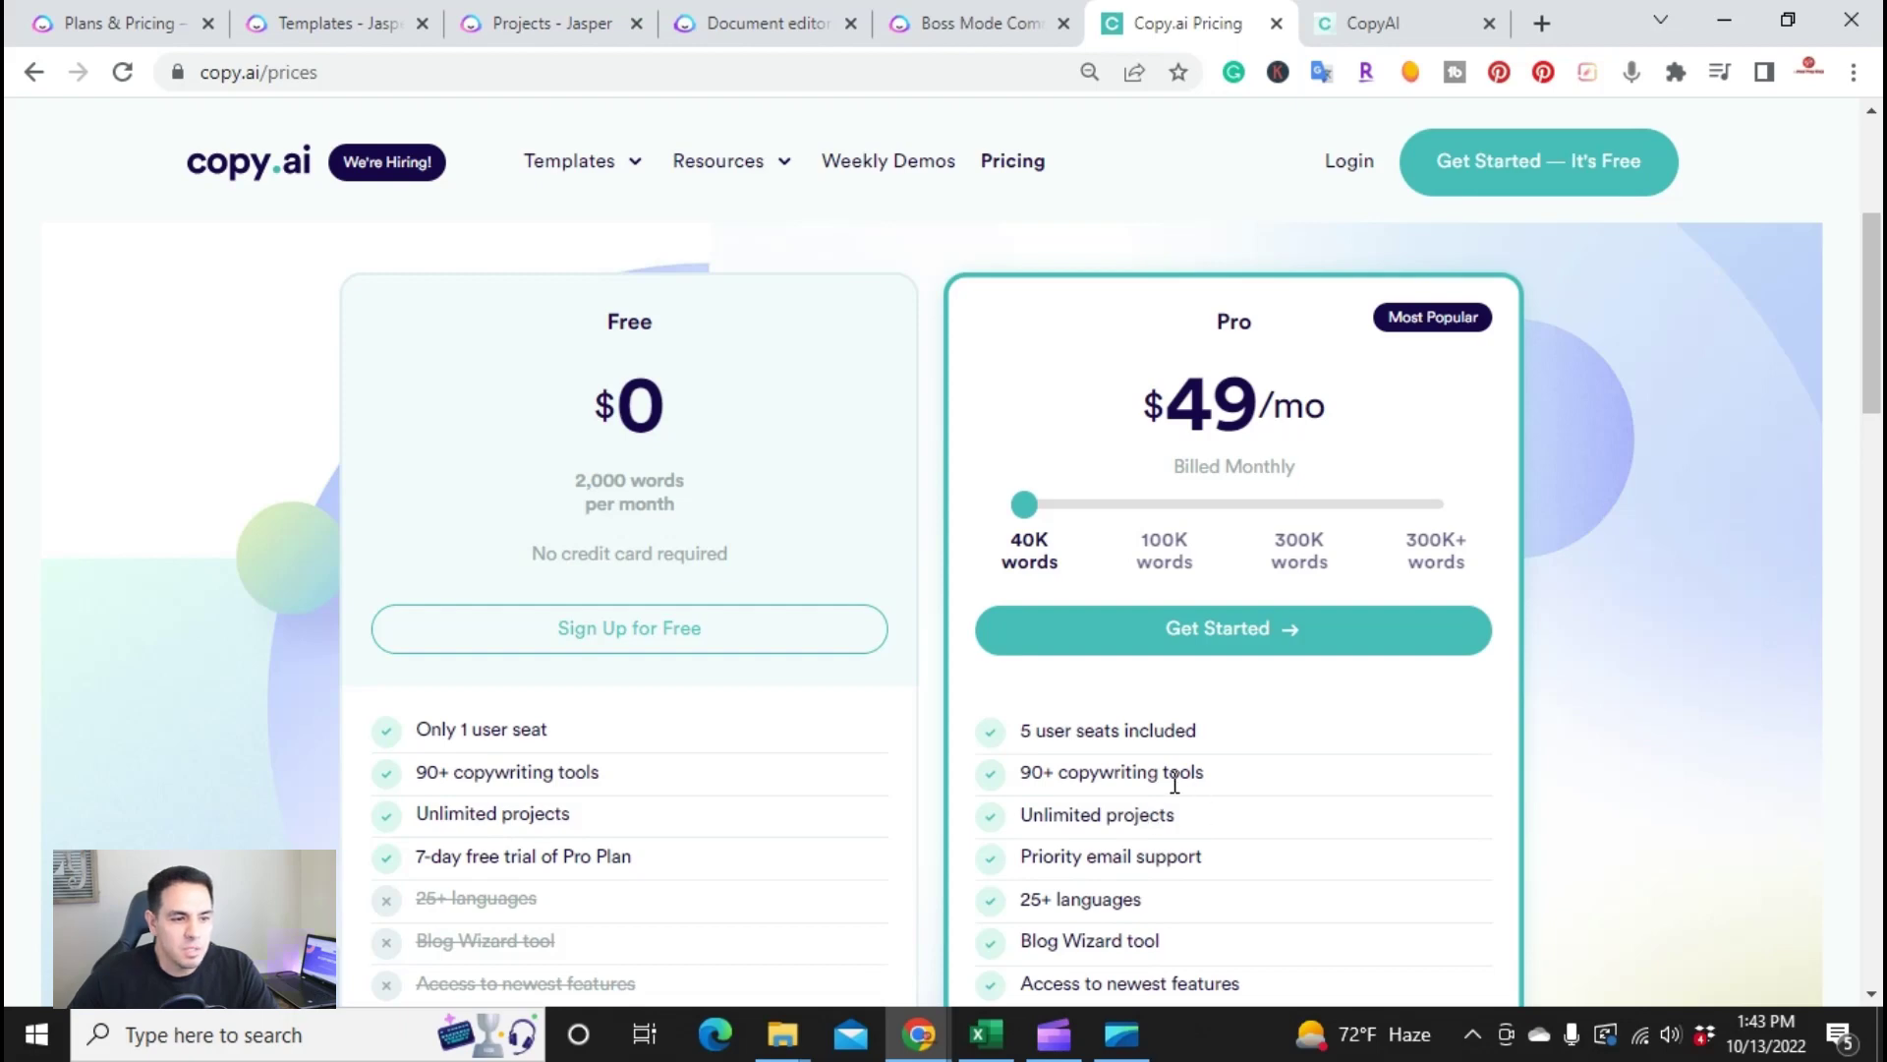
pyautogui.scroll(-2, 1293, 798)
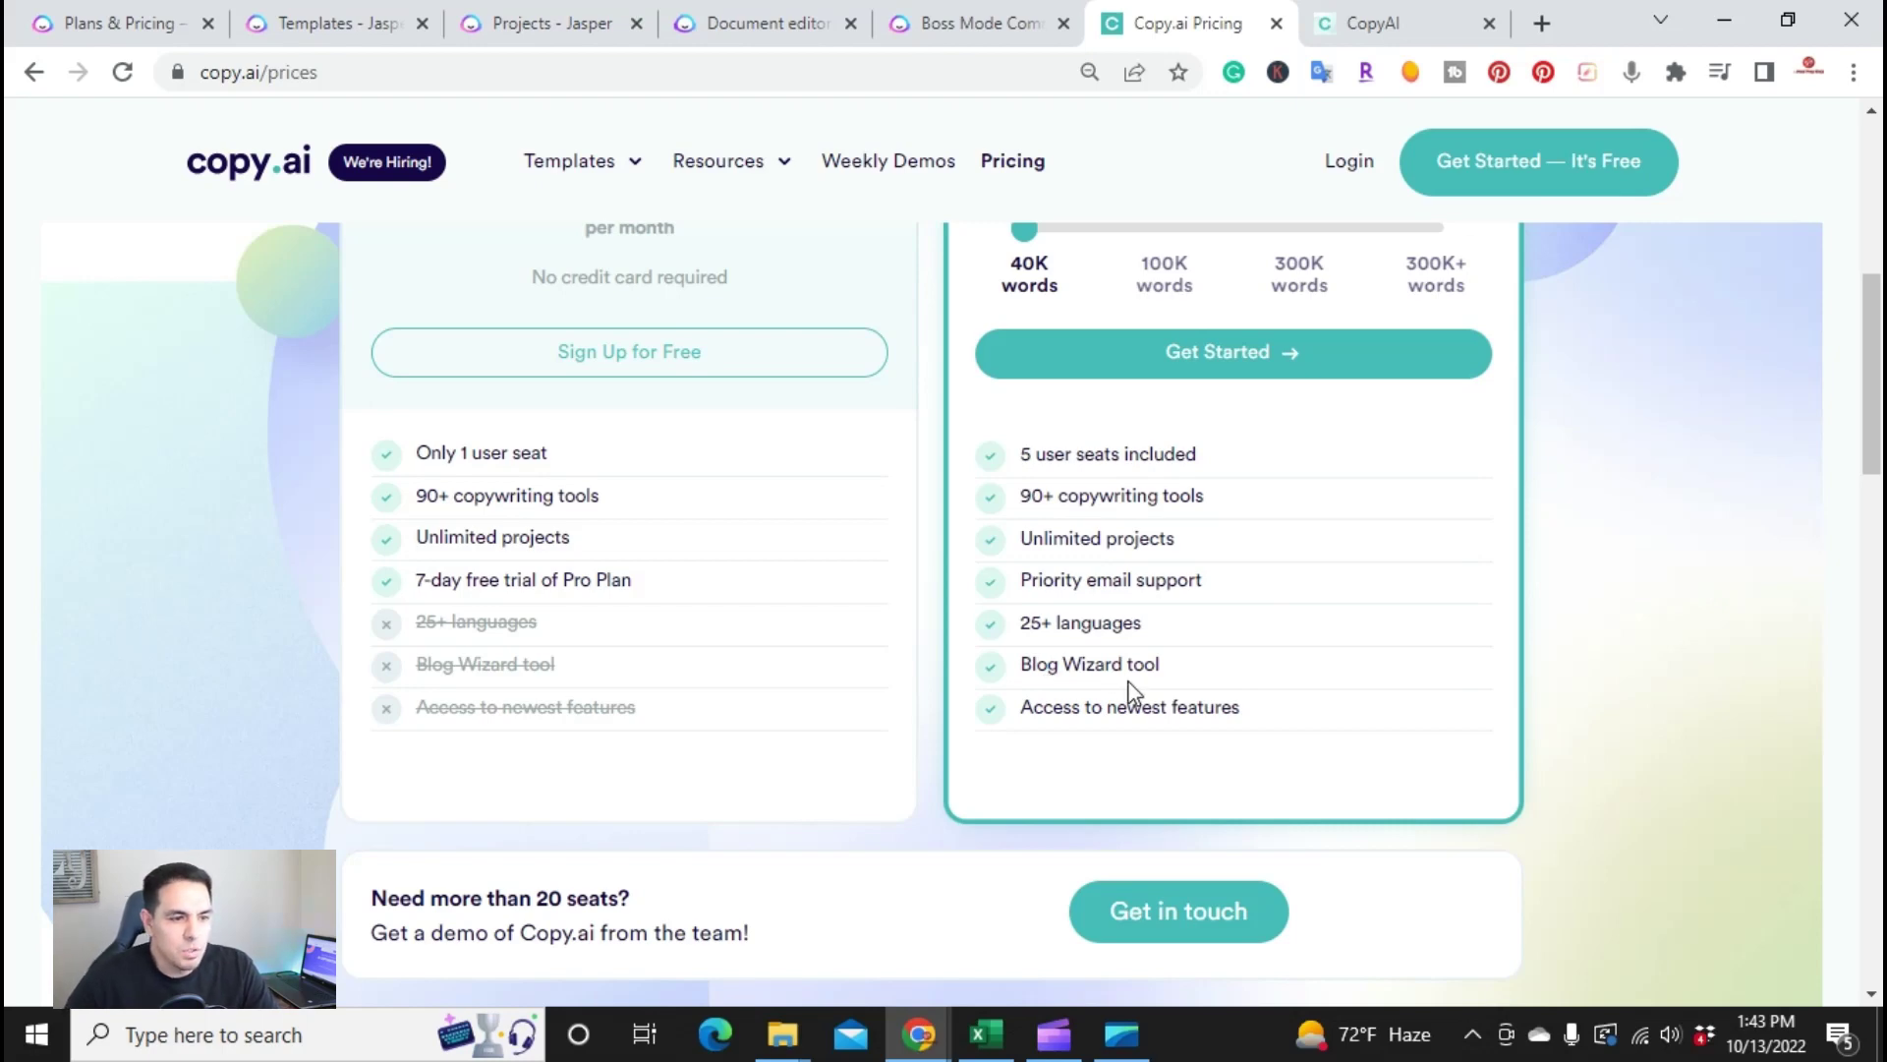
pyautogui.scroll(3, 1196, 682)
# - Return to Jasper's pricing page and check the plan prices under annual billing against monthly billing
pyautogui.click(108, 22)
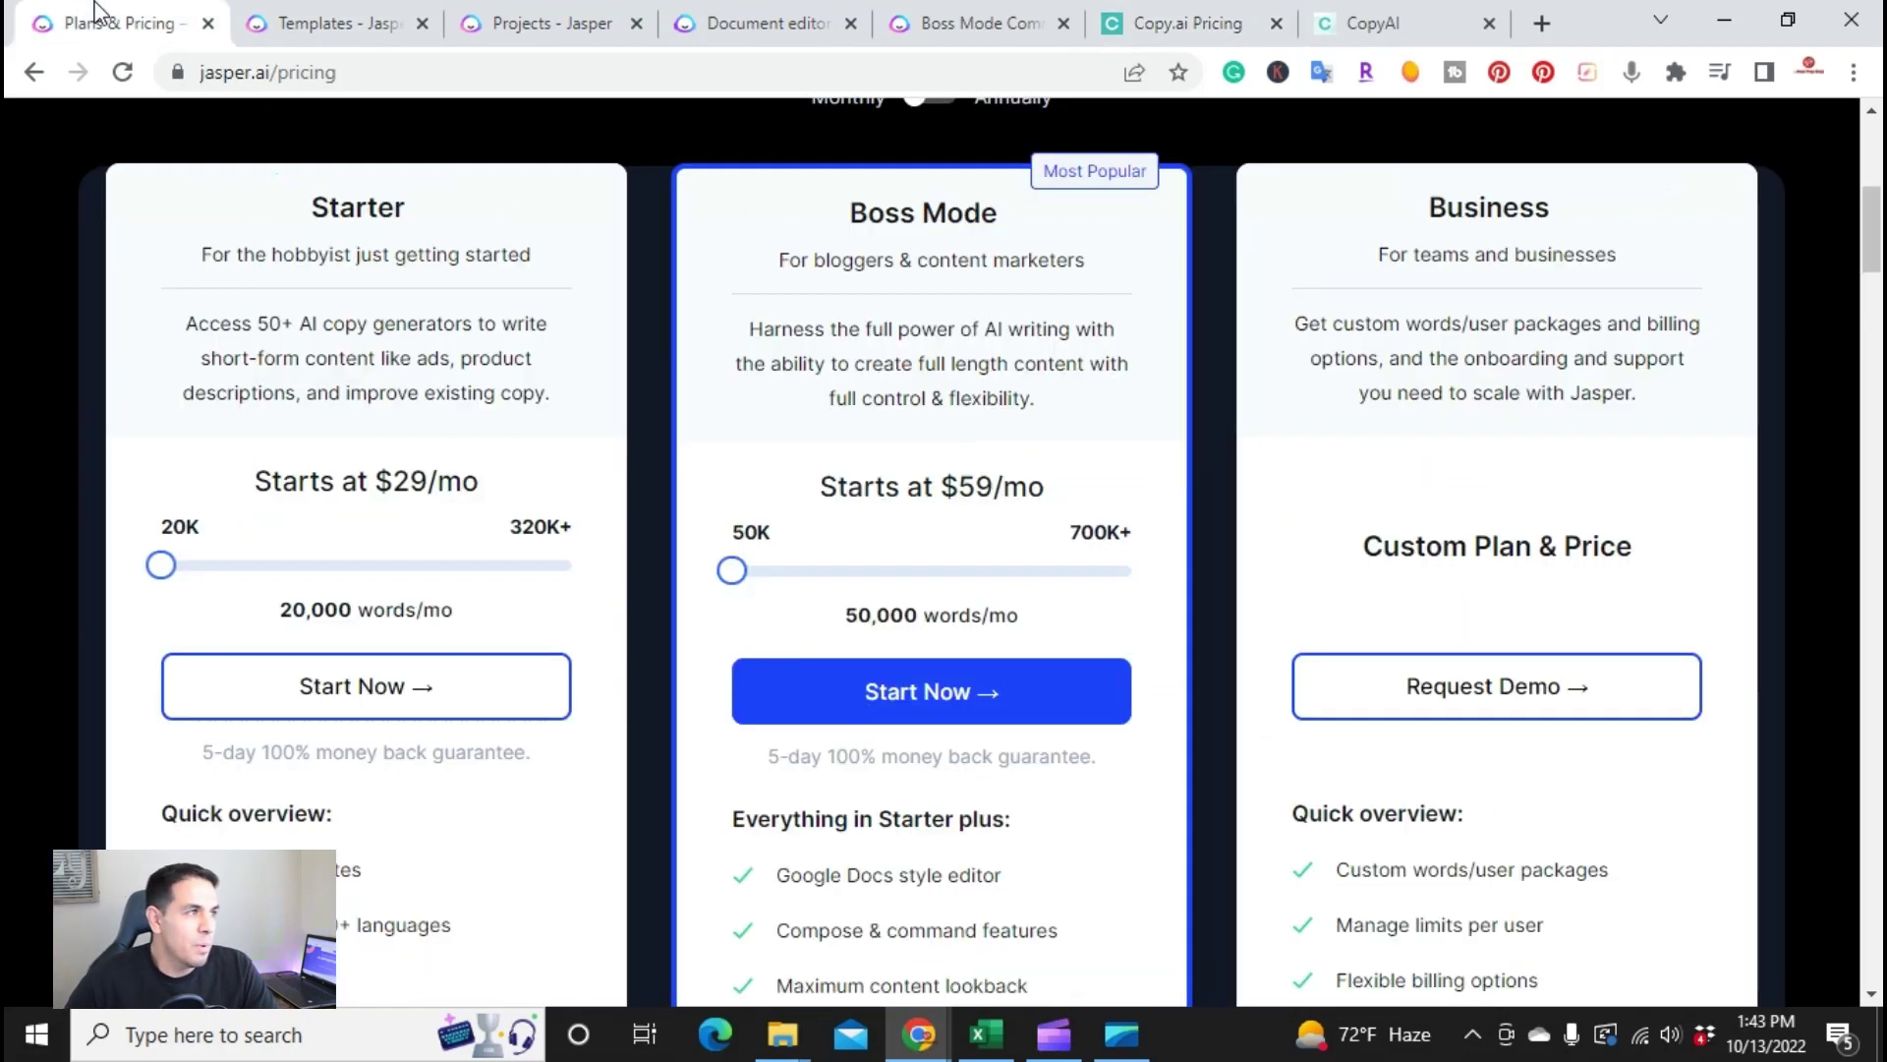
pyautogui.scroll(6, 605, 505)
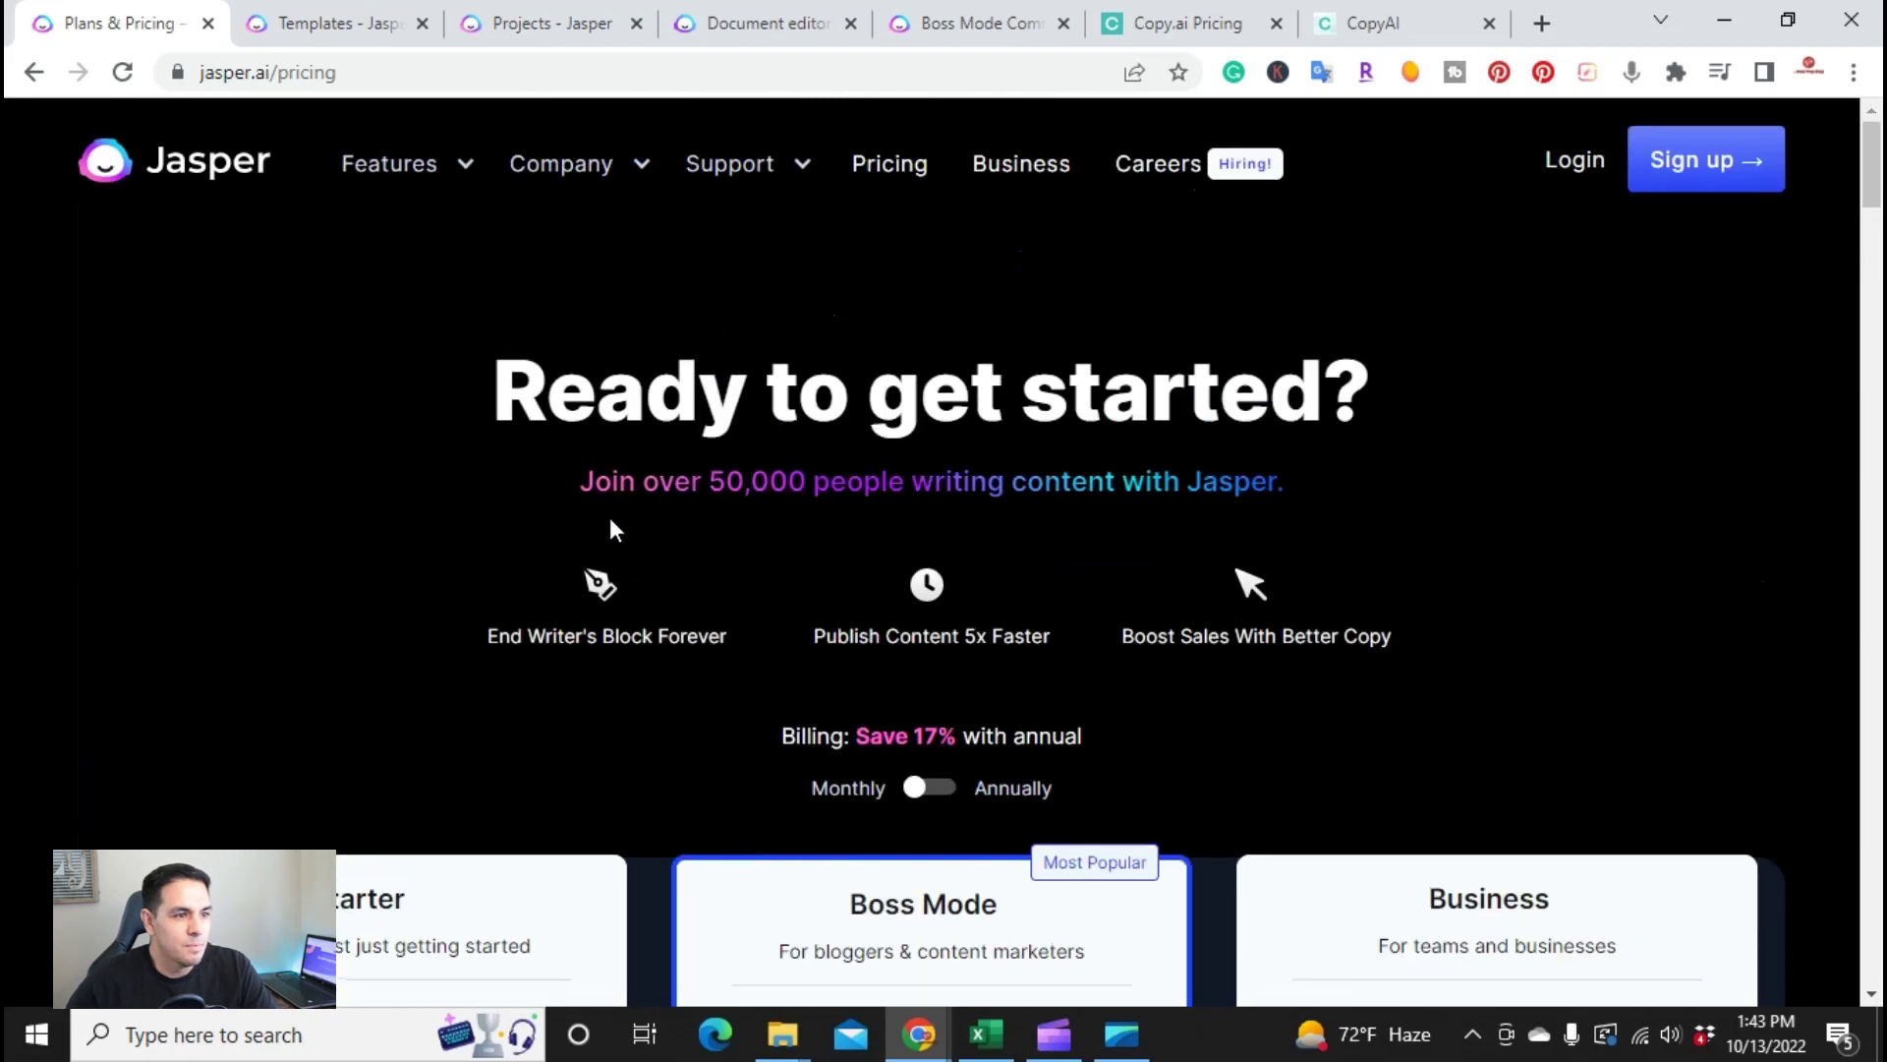
pyautogui.scroll(-2, 864, 581)
pyautogui.click(932, 509)
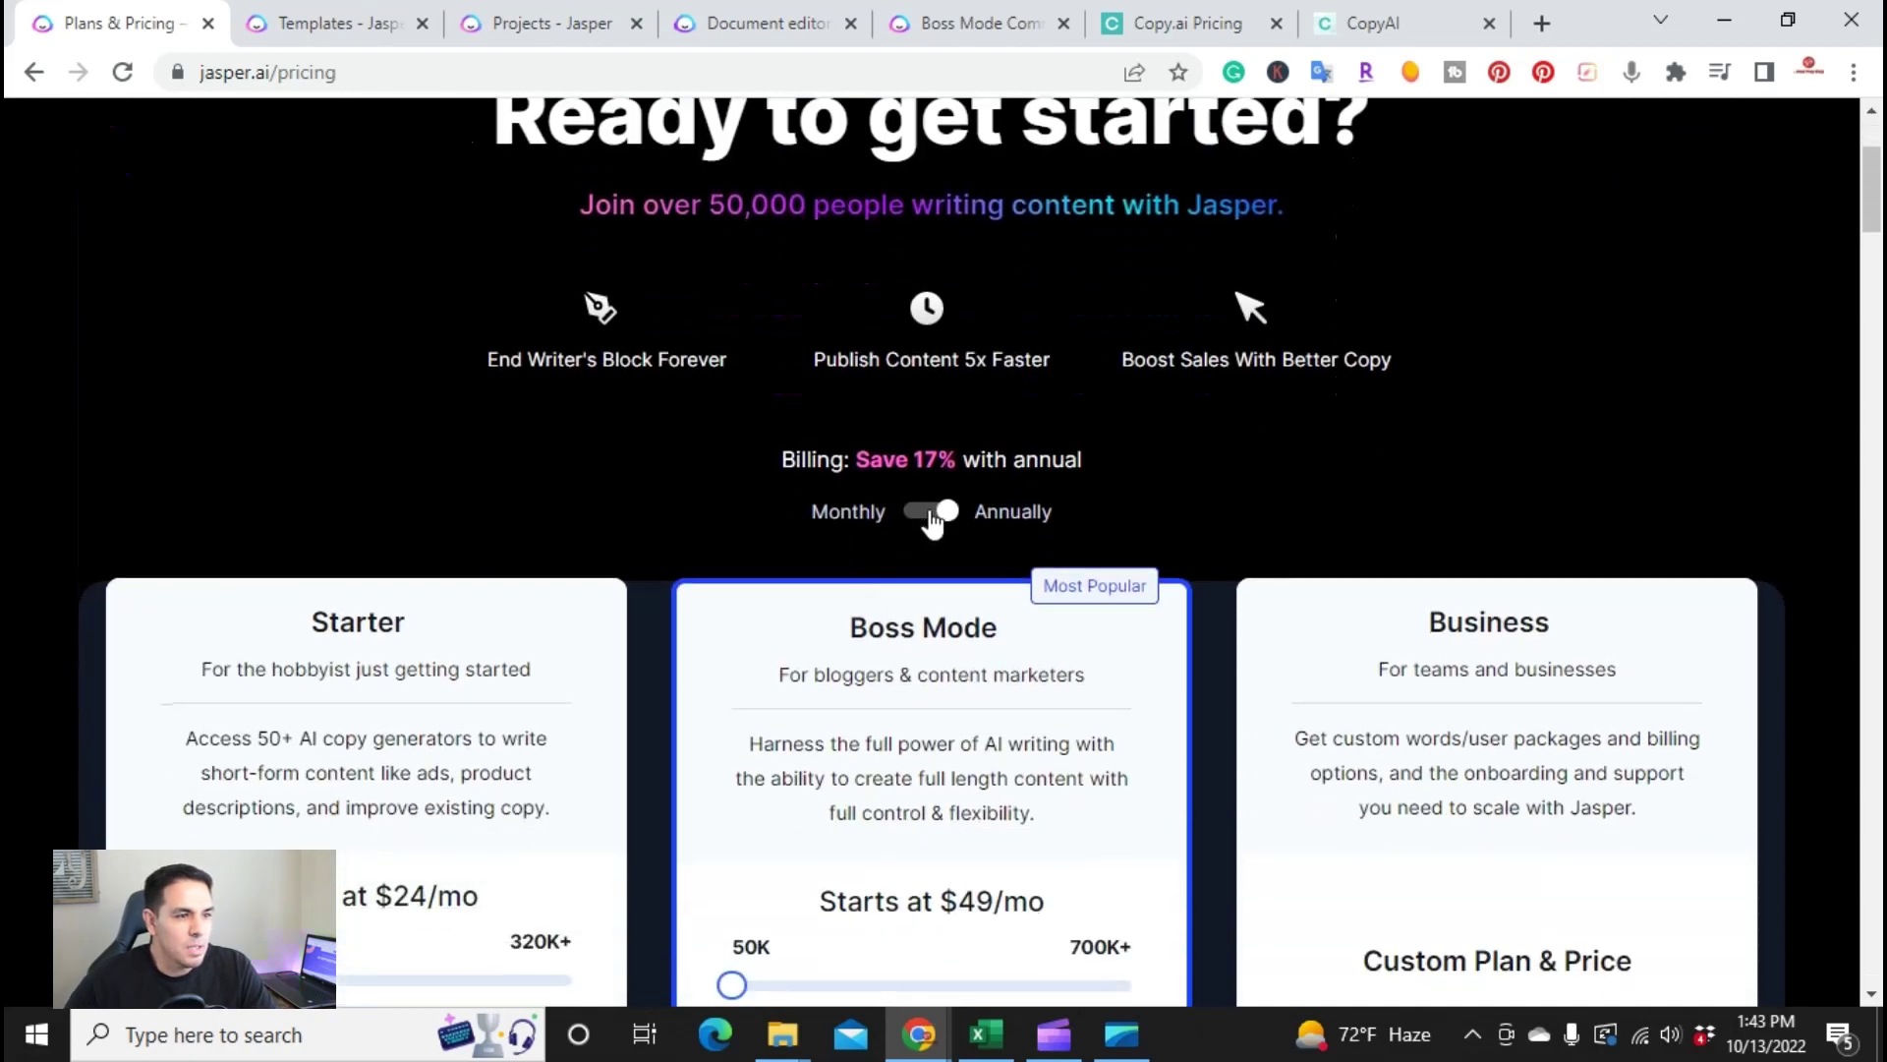
pyautogui.scroll(-3, 928, 526)
pyautogui.scroll(3, 918, 531)
pyautogui.click(919, 513)
# - Browse Jasper's templates by category, including Ads, Blog, Ecommerce, Email, Frameworks, Google, Marketing and Website
pyautogui.click(325, 21)
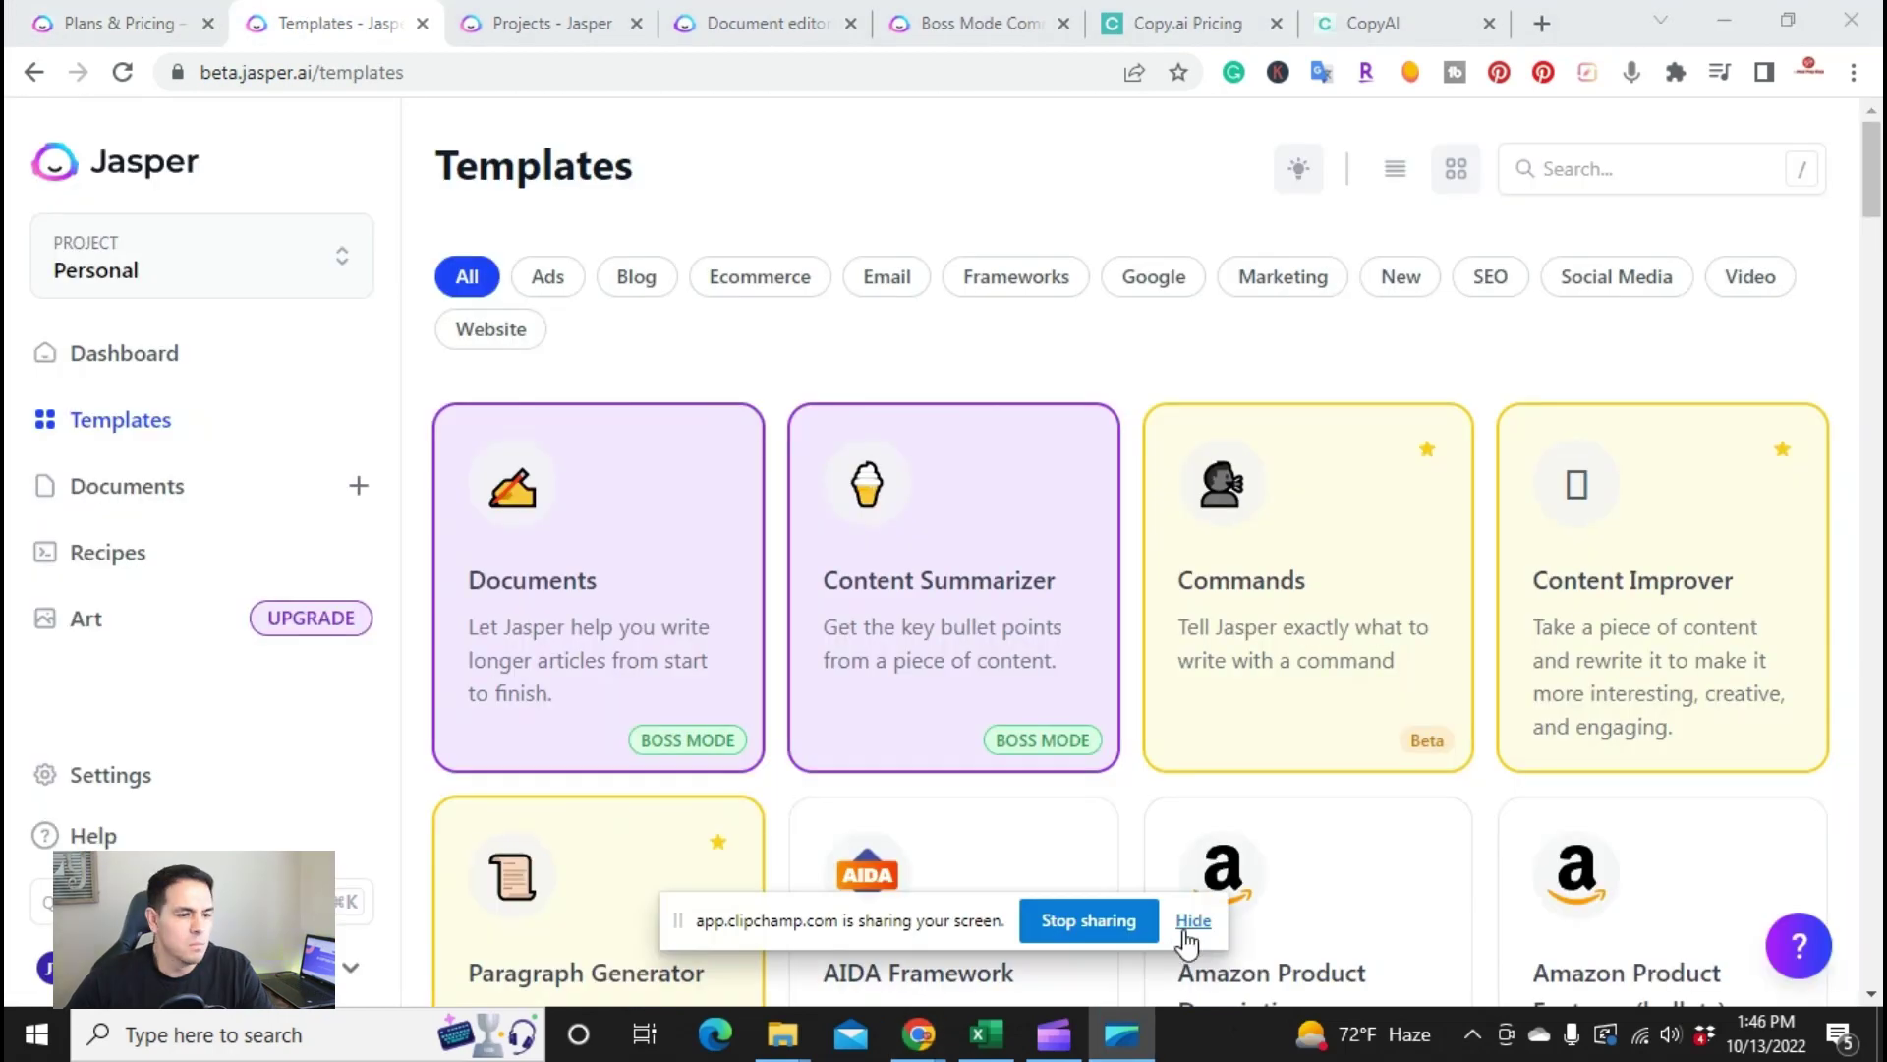
pyautogui.click(1191, 922)
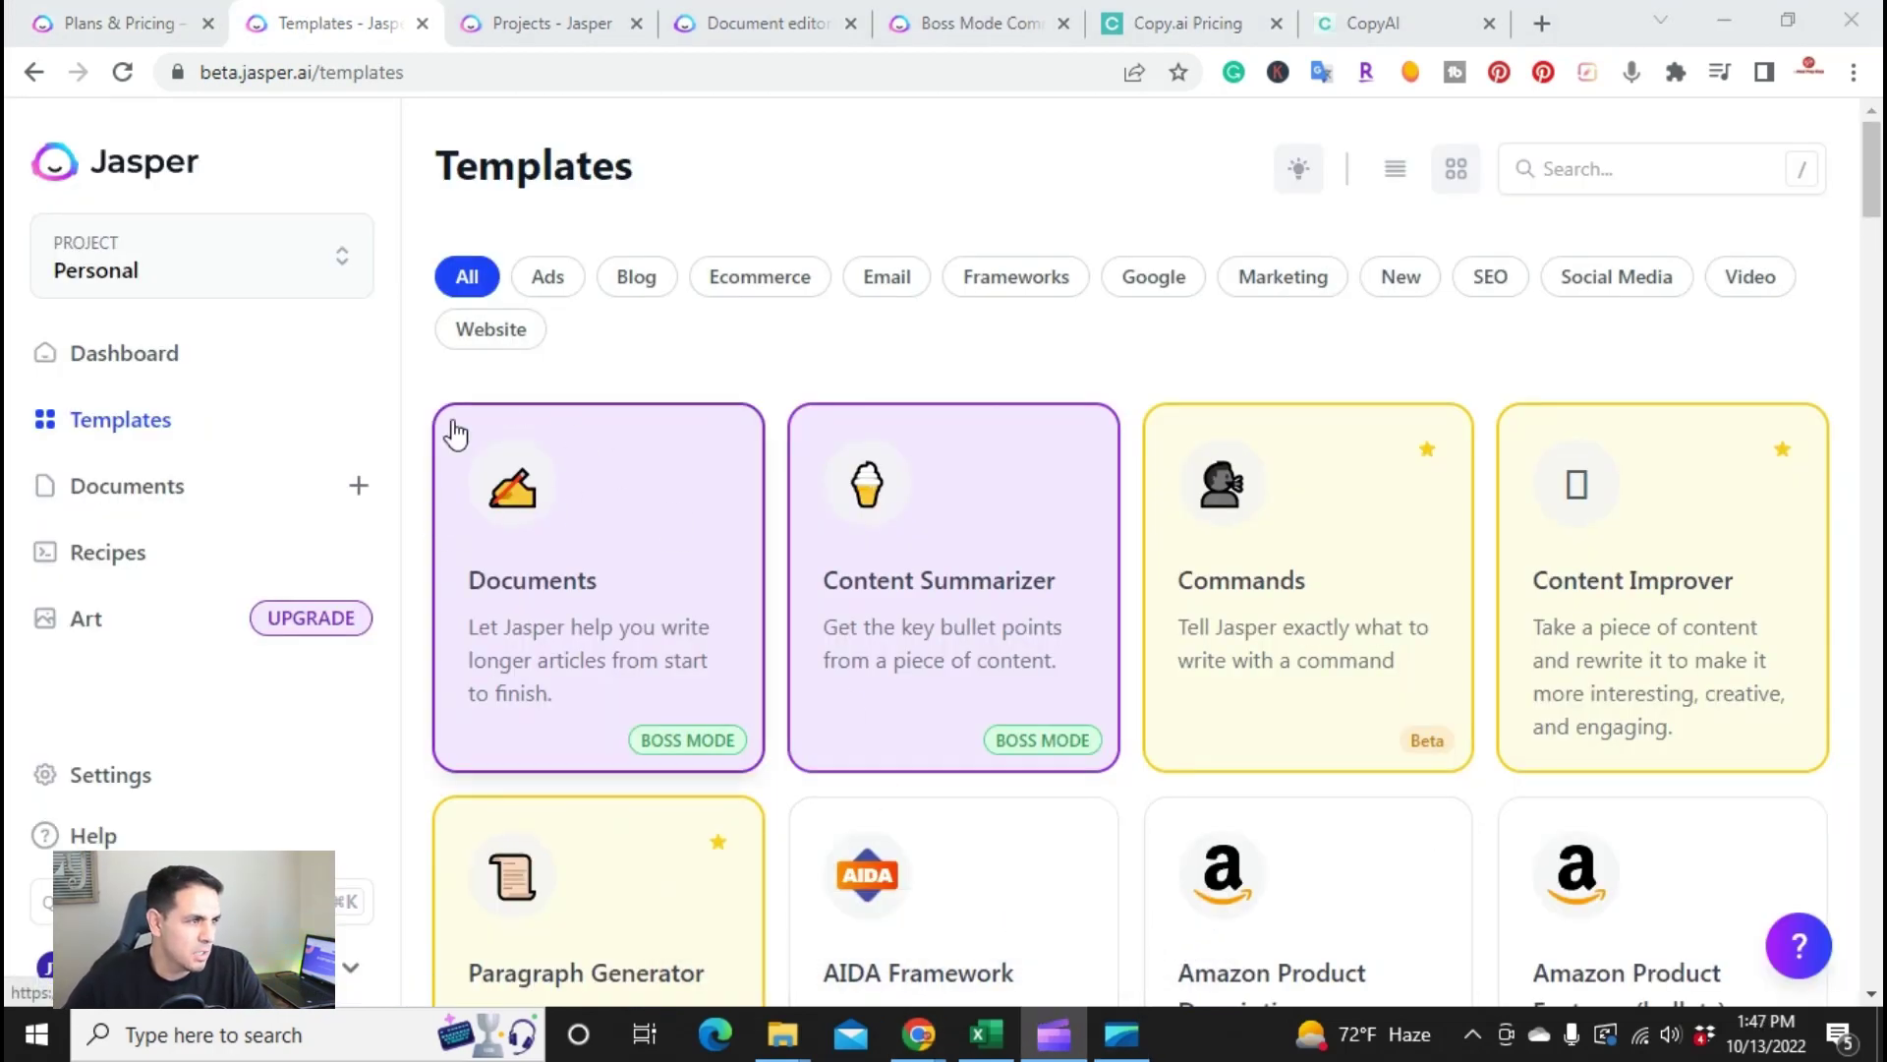
pyautogui.click(560, 293)
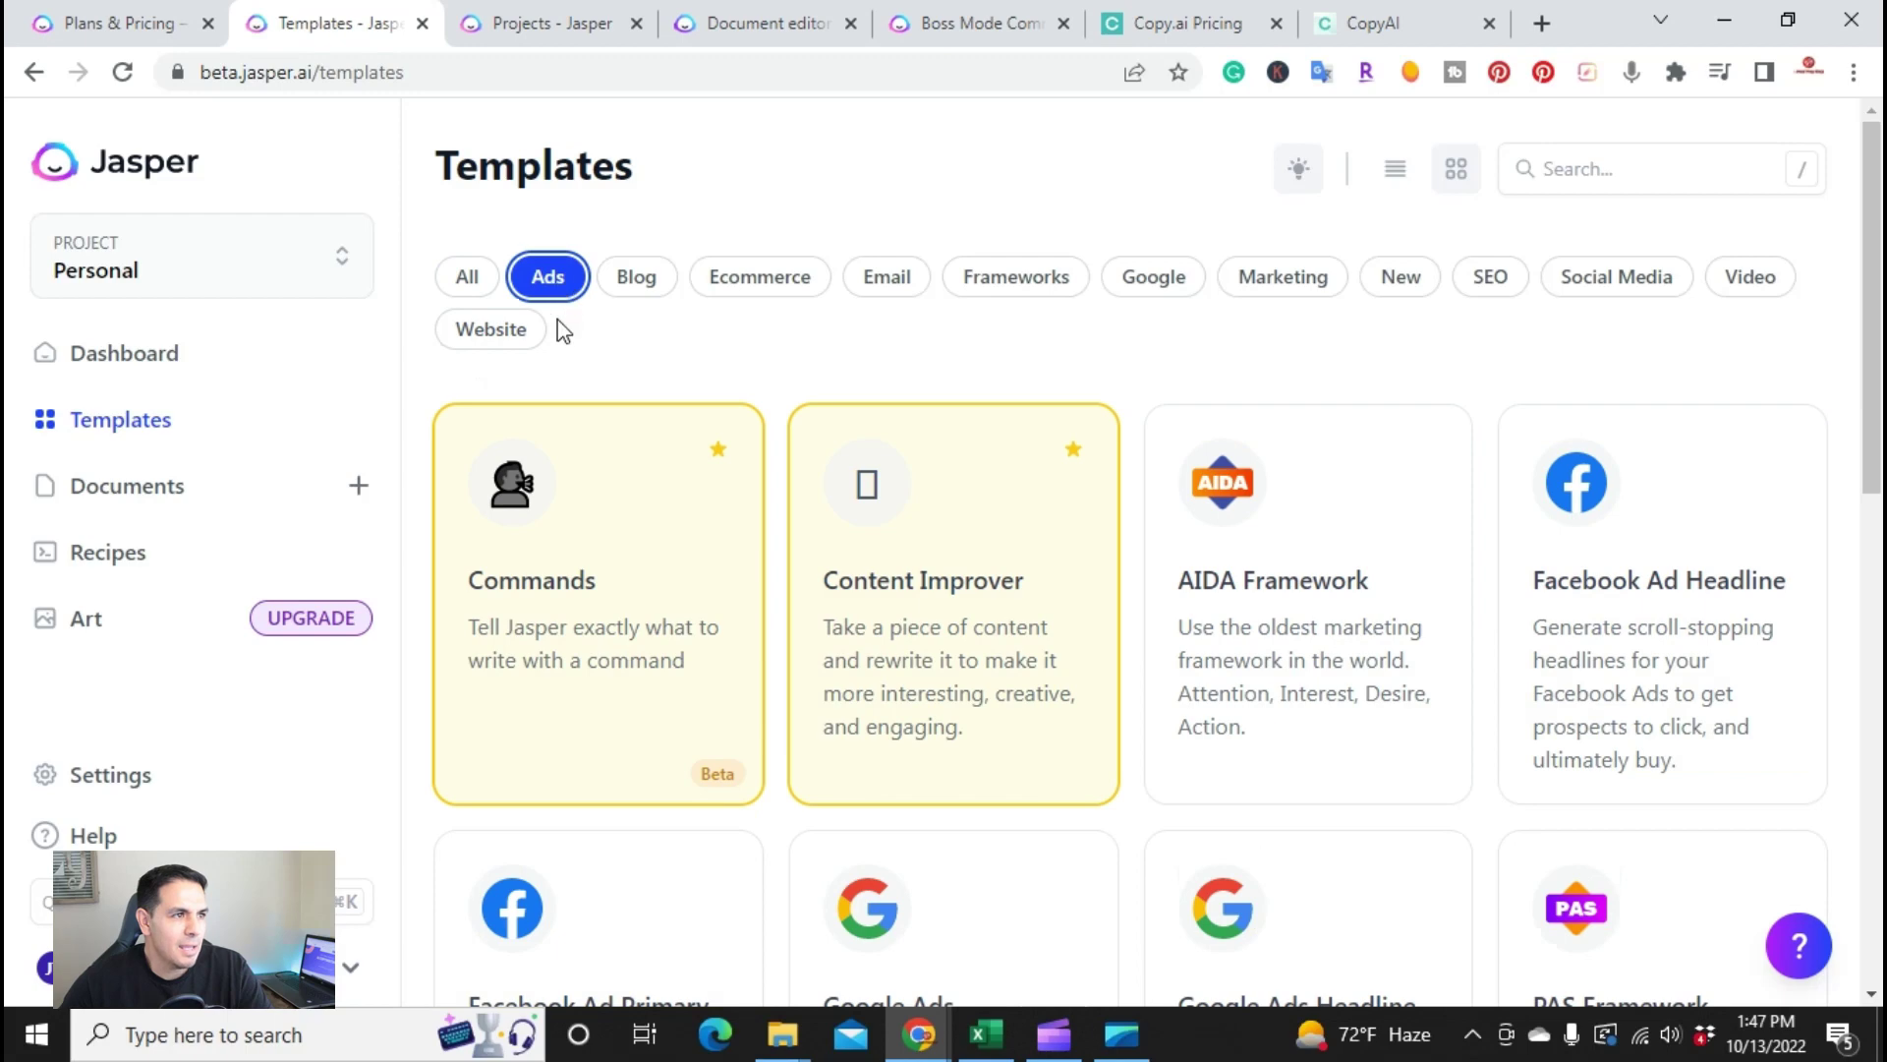
pyautogui.click(638, 285)
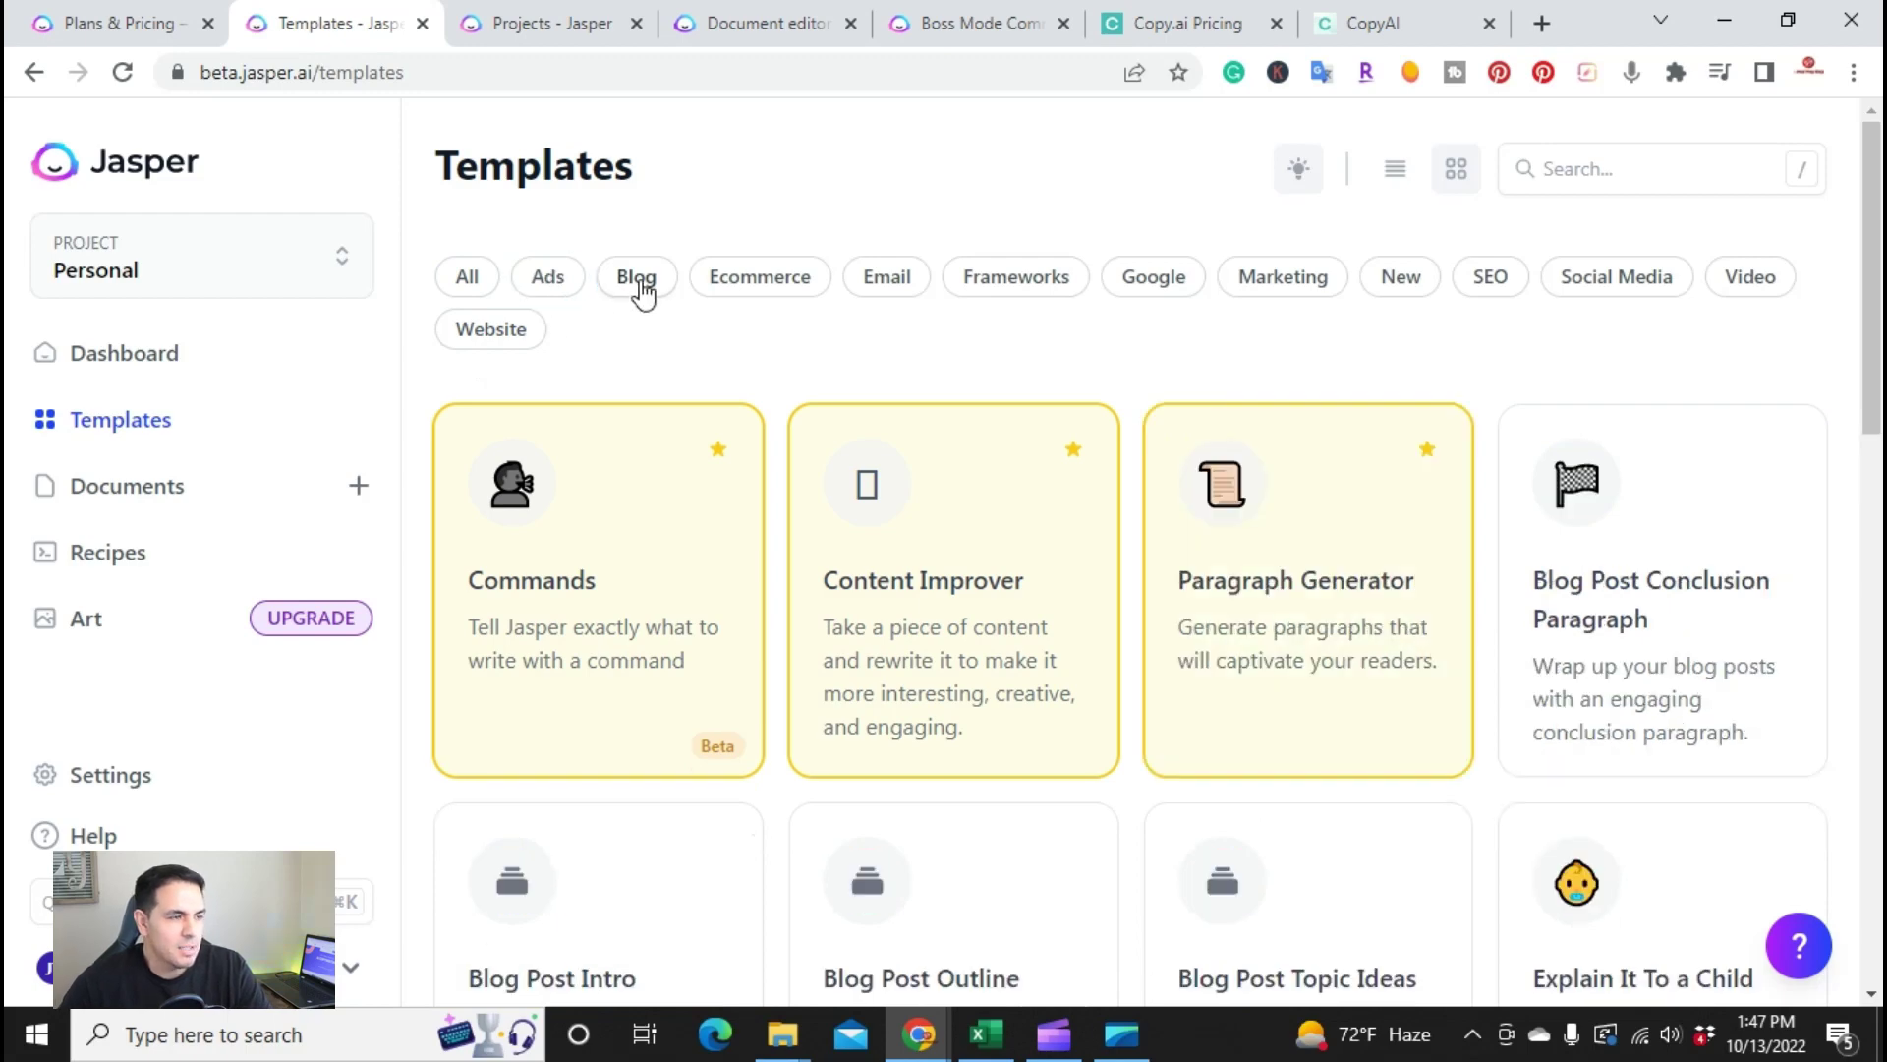
pyautogui.click(757, 285)
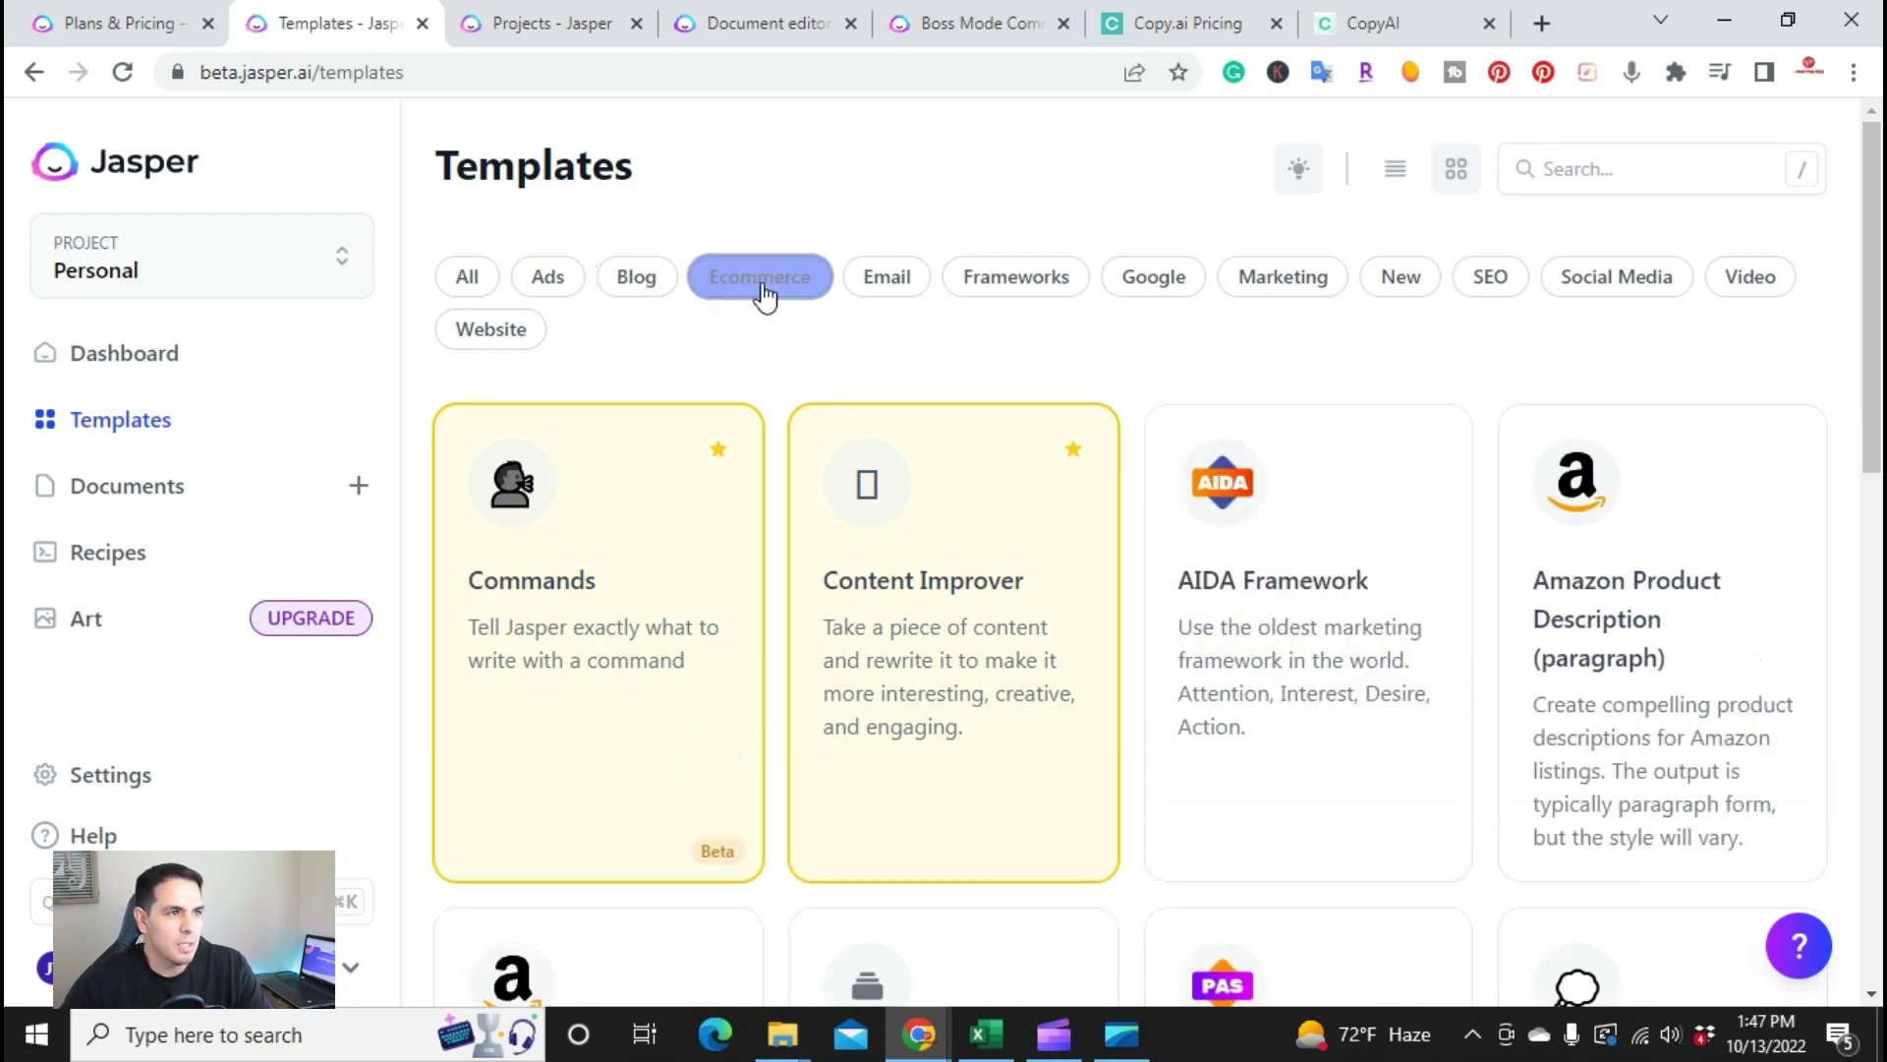
pyautogui.click(885, 285)
pyautogui.click(1027, 292)
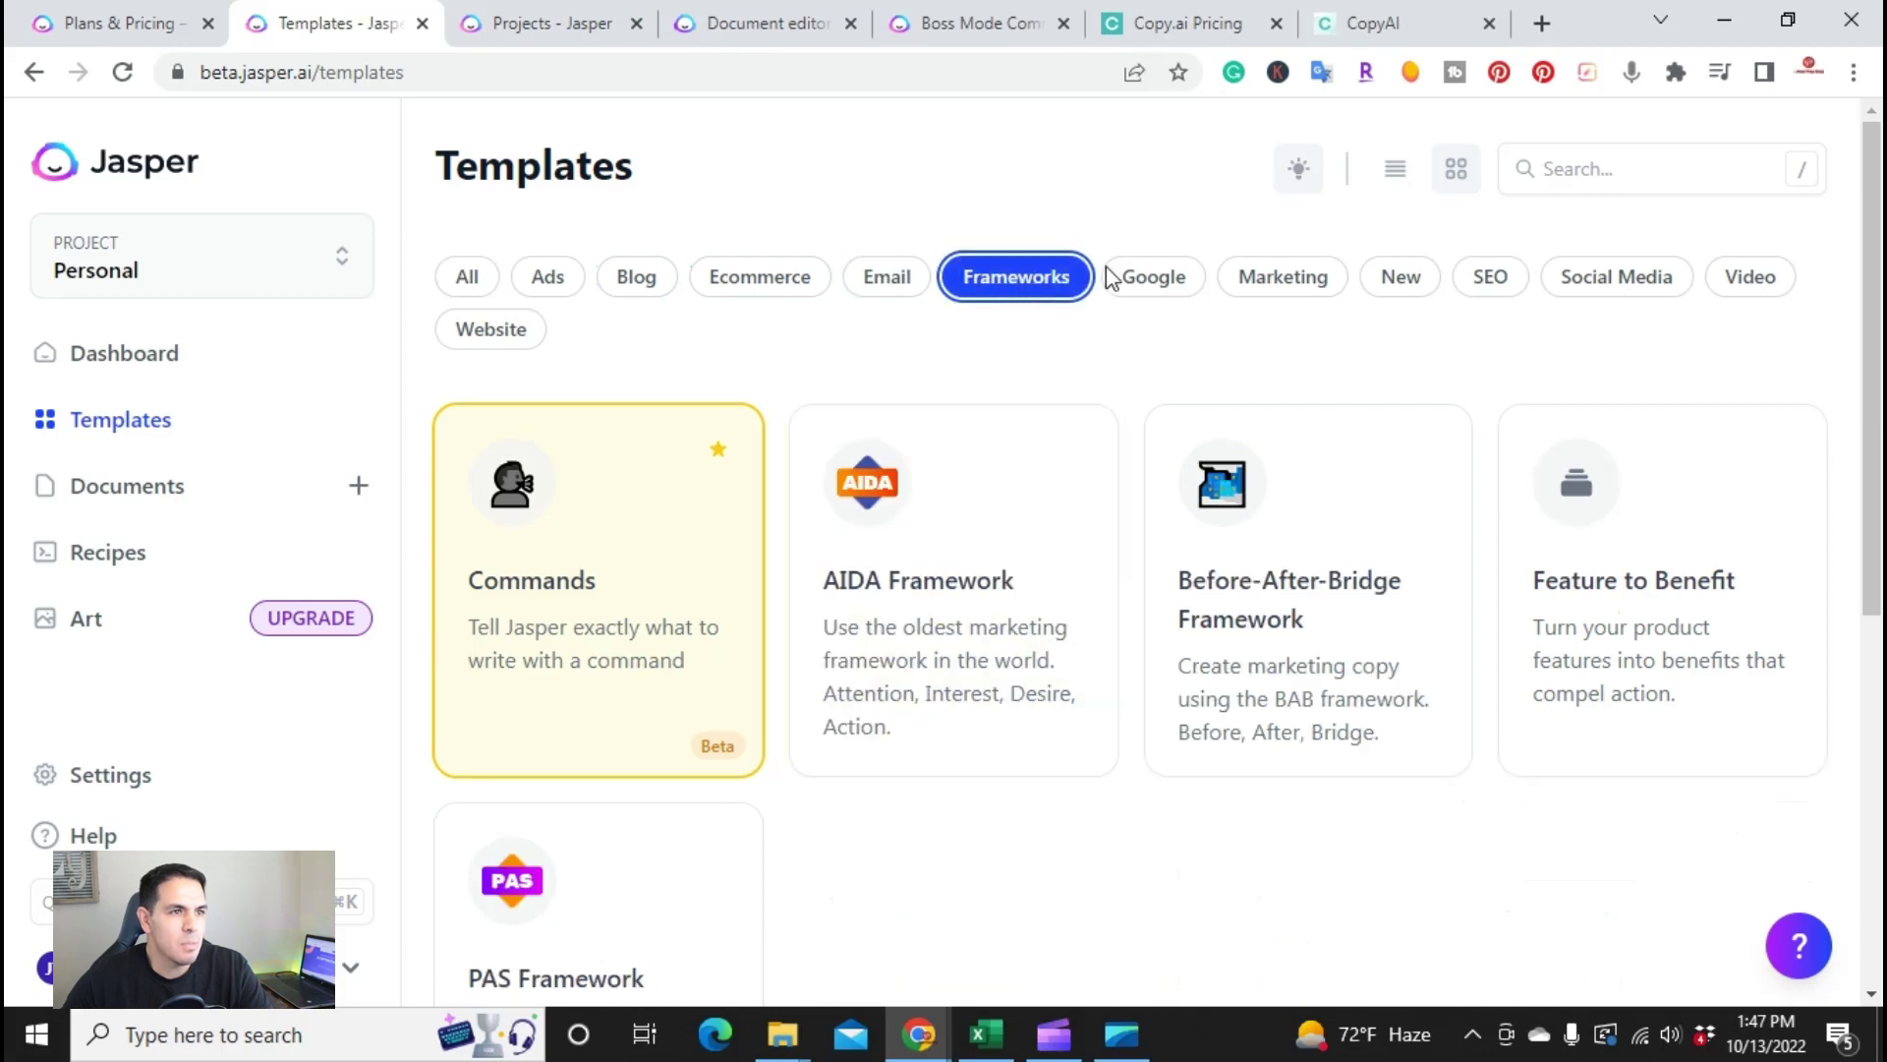
pyautogui.click(1140, 280)
pyautogui.click(1311, 288)
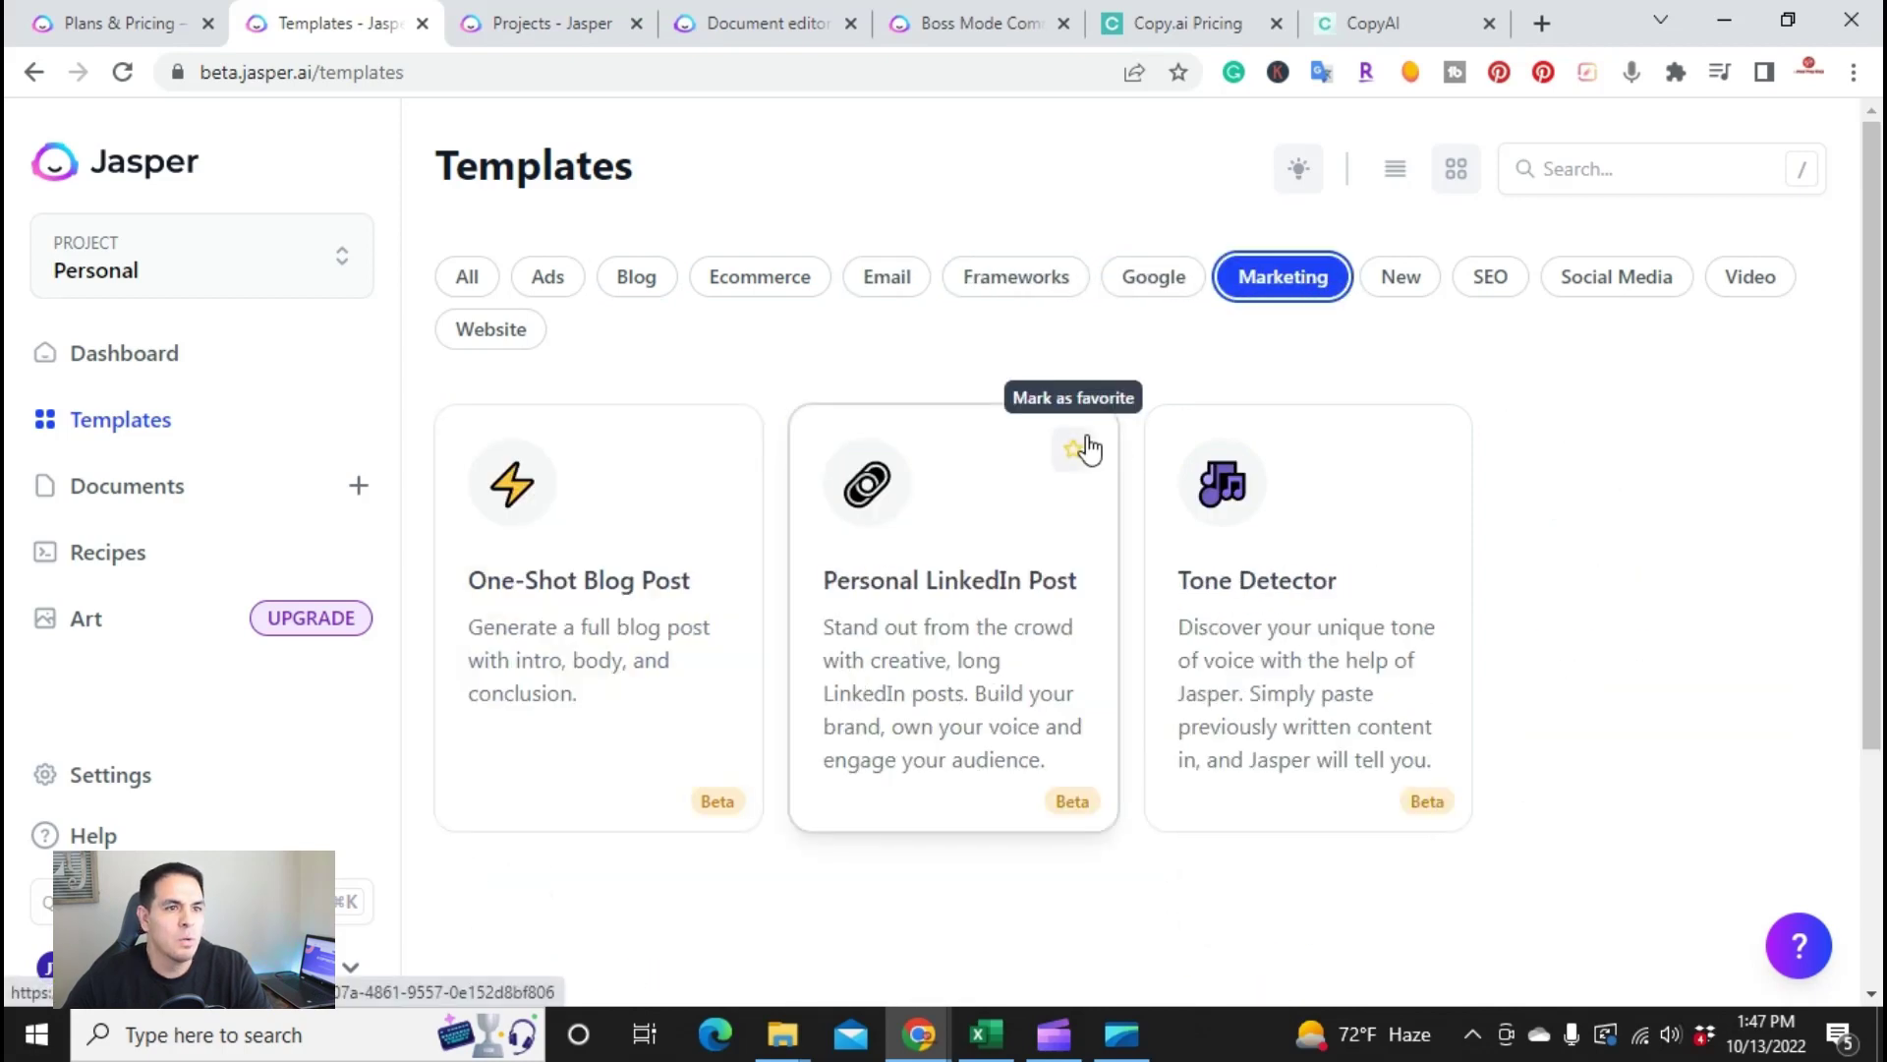
pyautogui.click(485, 338)
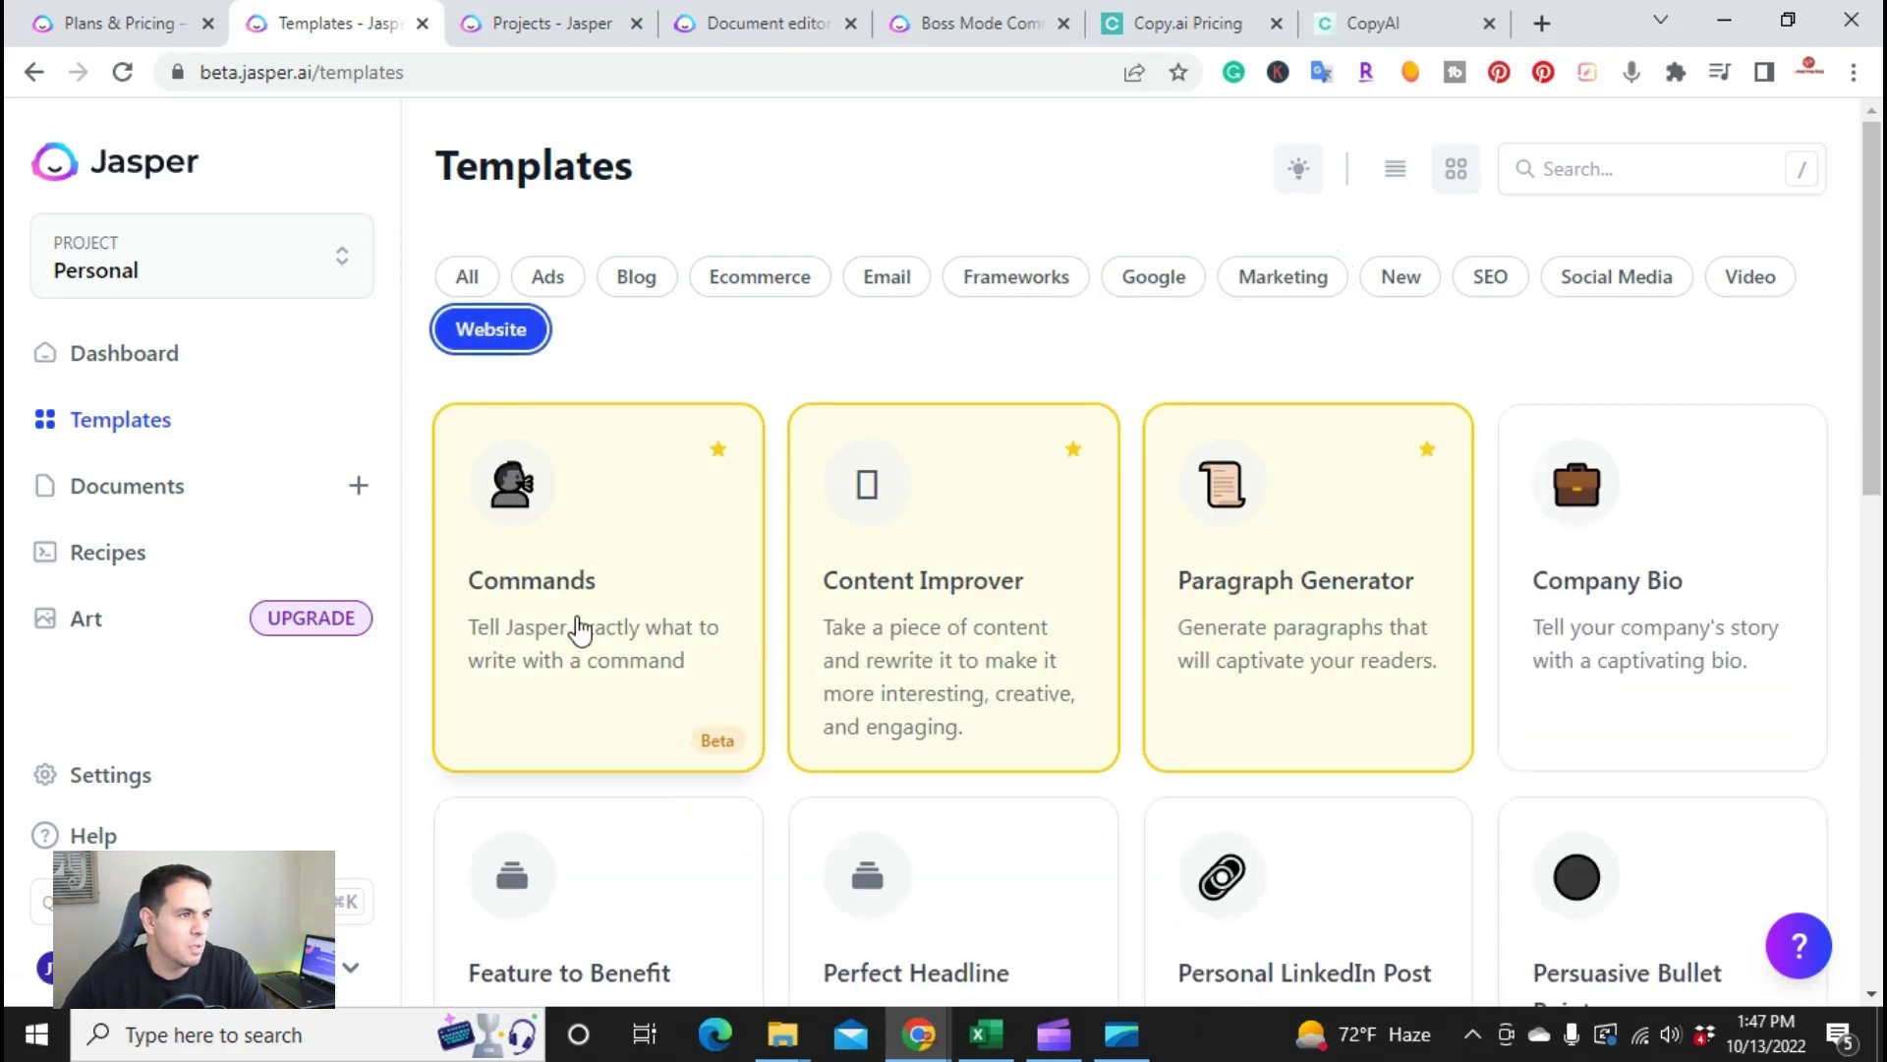
pyautogui.scroll(-3, 757, 492)
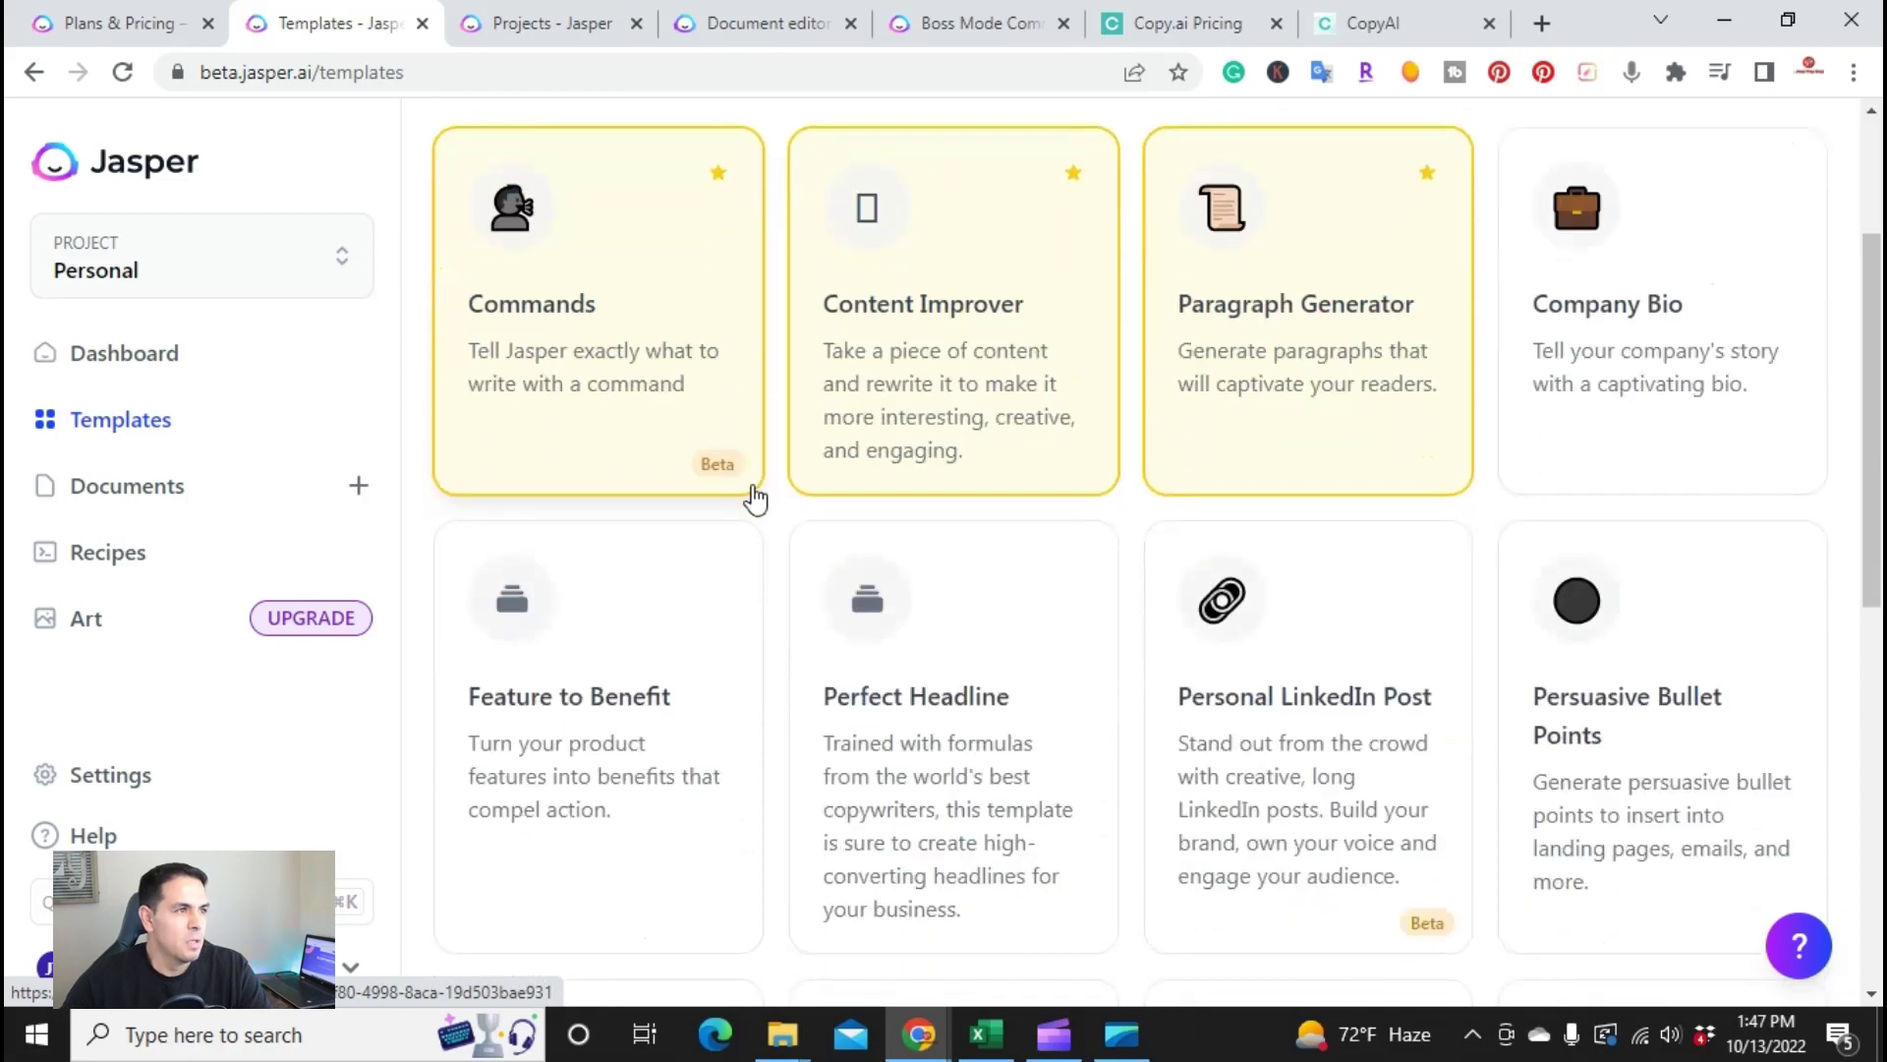
pyautogui.scroll(3, 637, 473)
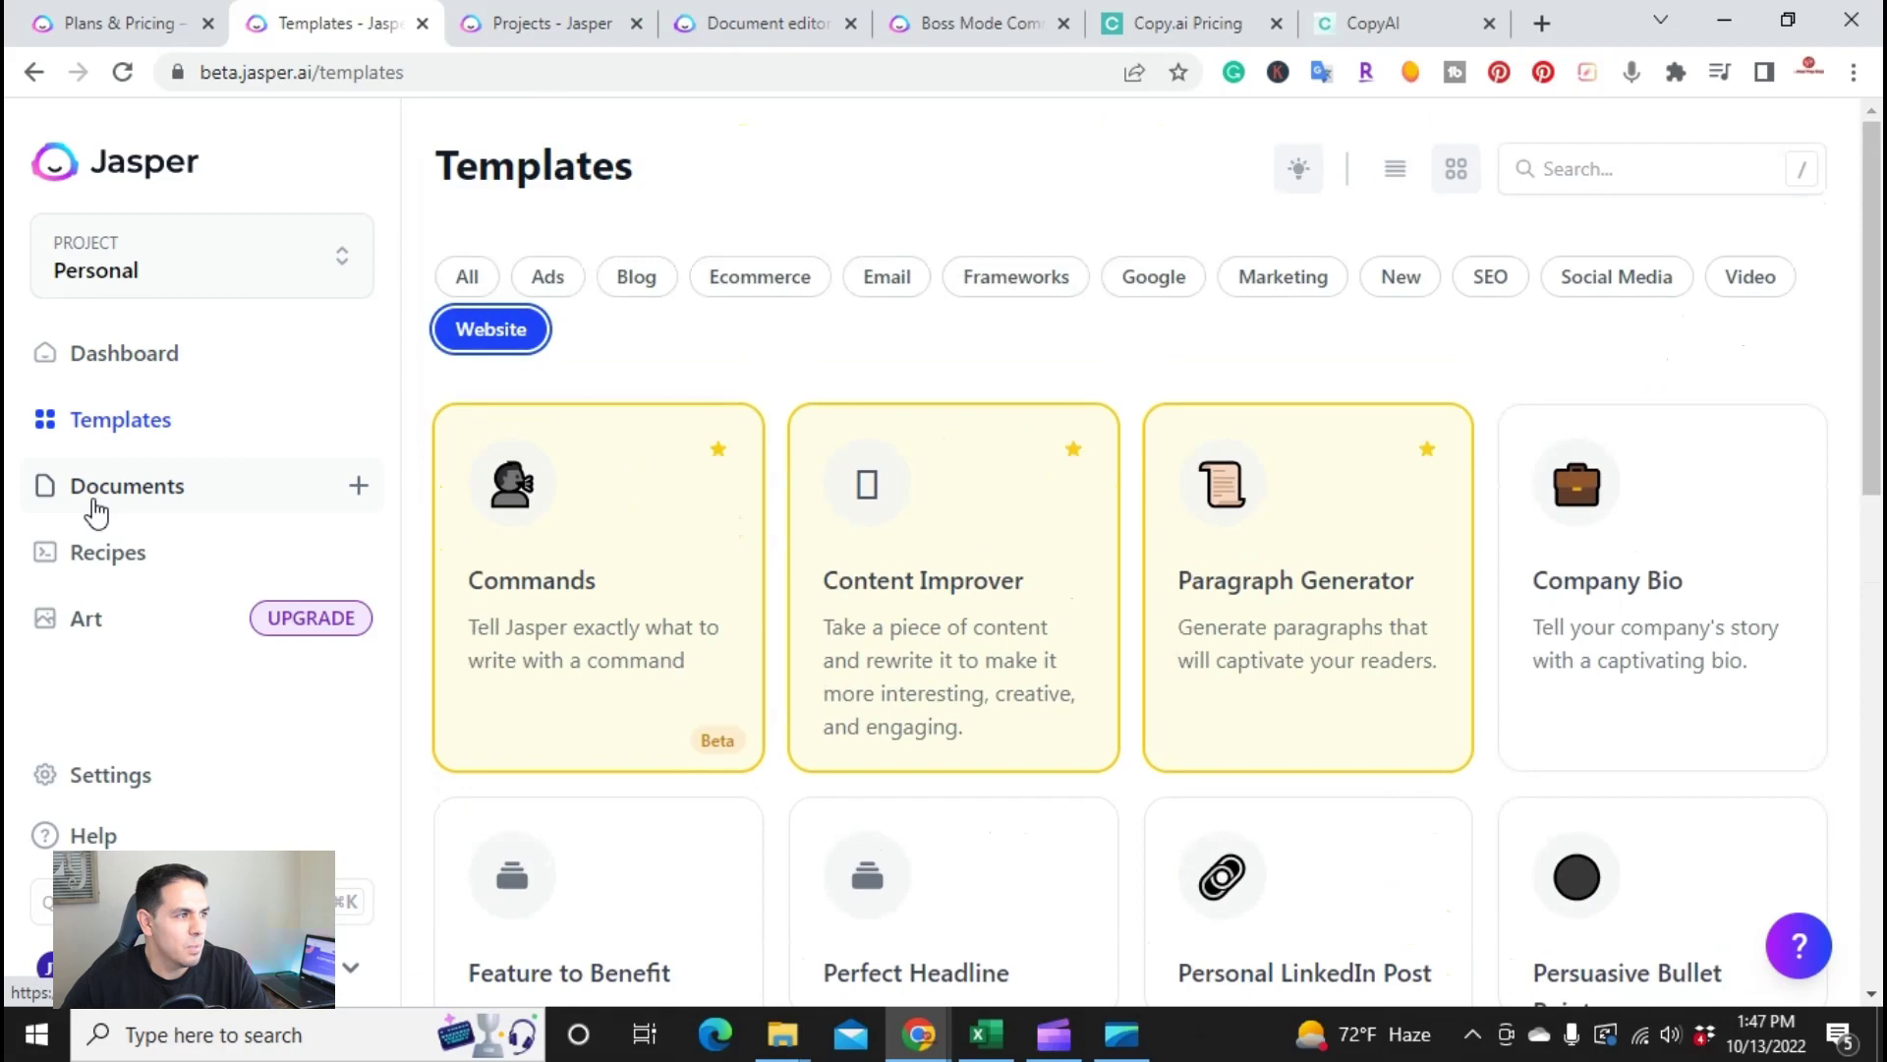
# - Open Jasper's Recipes page to view the featured recipes
pyautogui.click(87, 559)
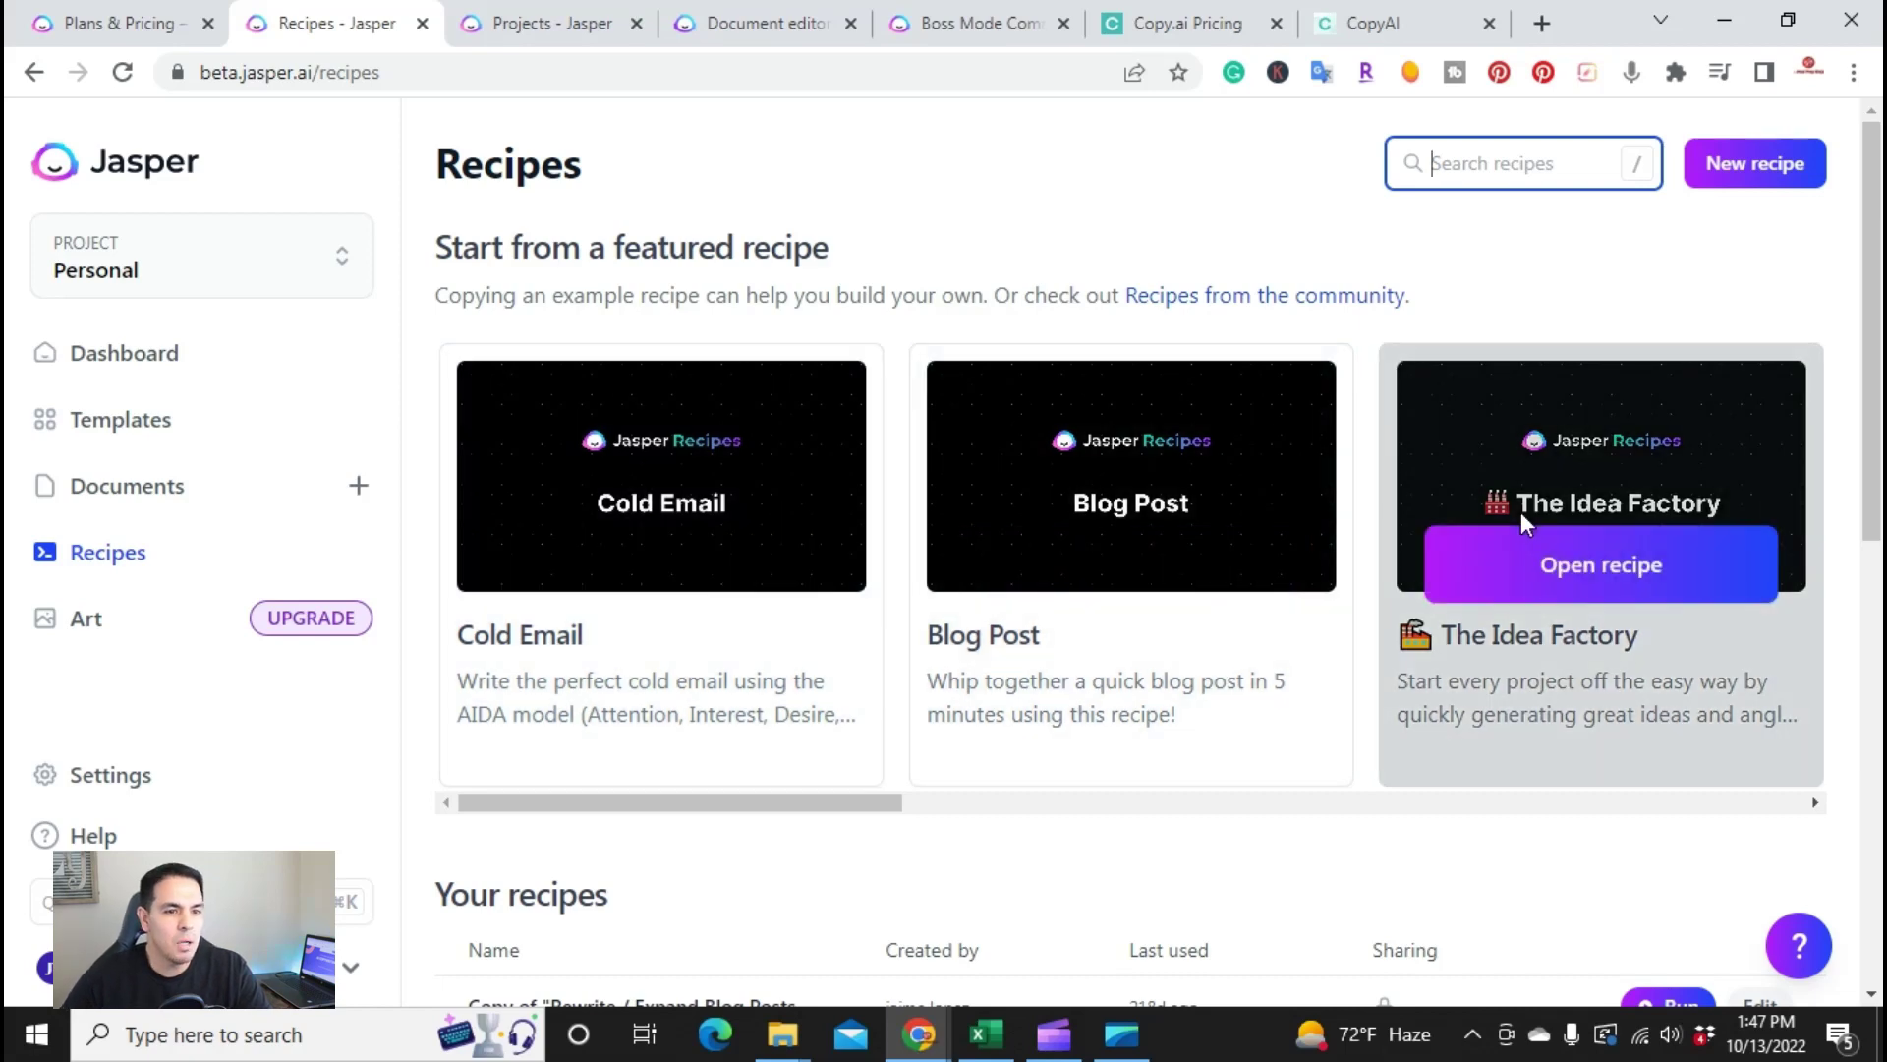
# - Look through the saved recipes and the full row of featured recipes on Jasper's Recipes page
pyautogui.scroll(-8, 1519, 511)
pyautogui.scroll(9, 1520, 515)
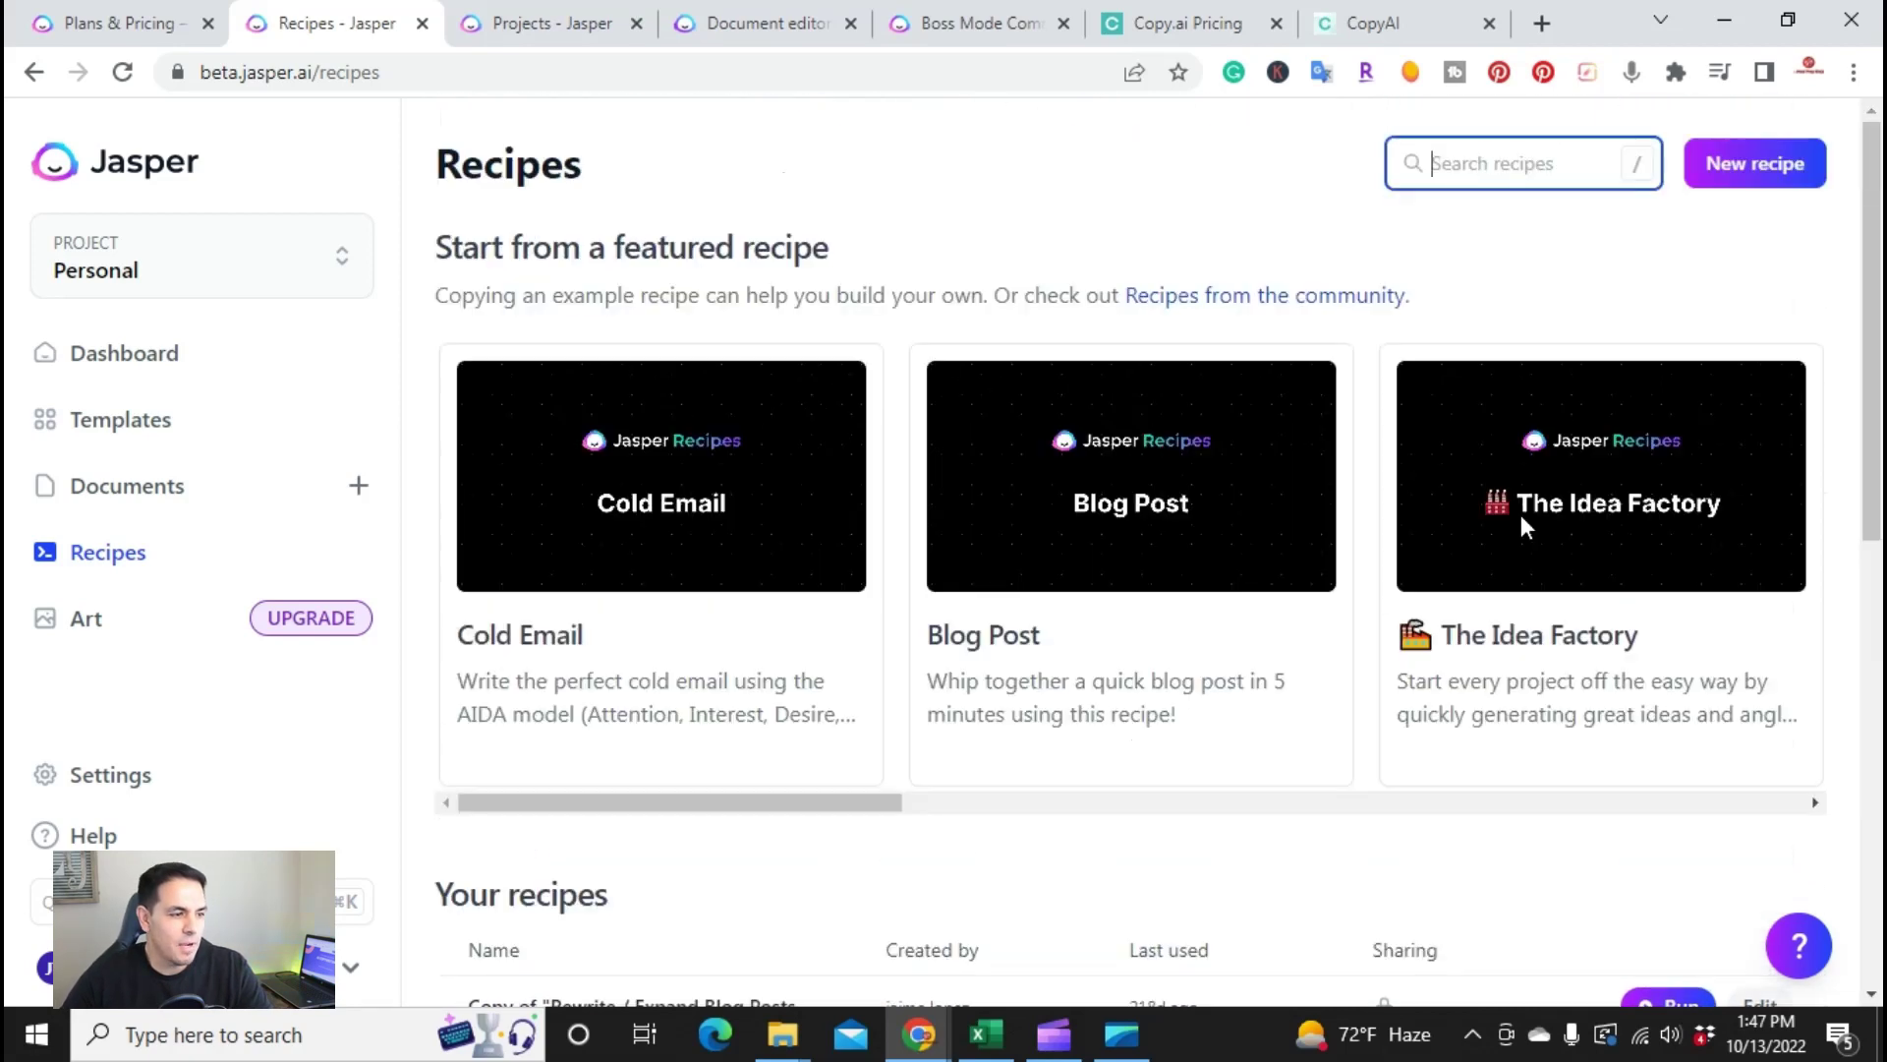
pyautogui.moveTo(885, 801); pyautogui.dragTo(1799, 839)
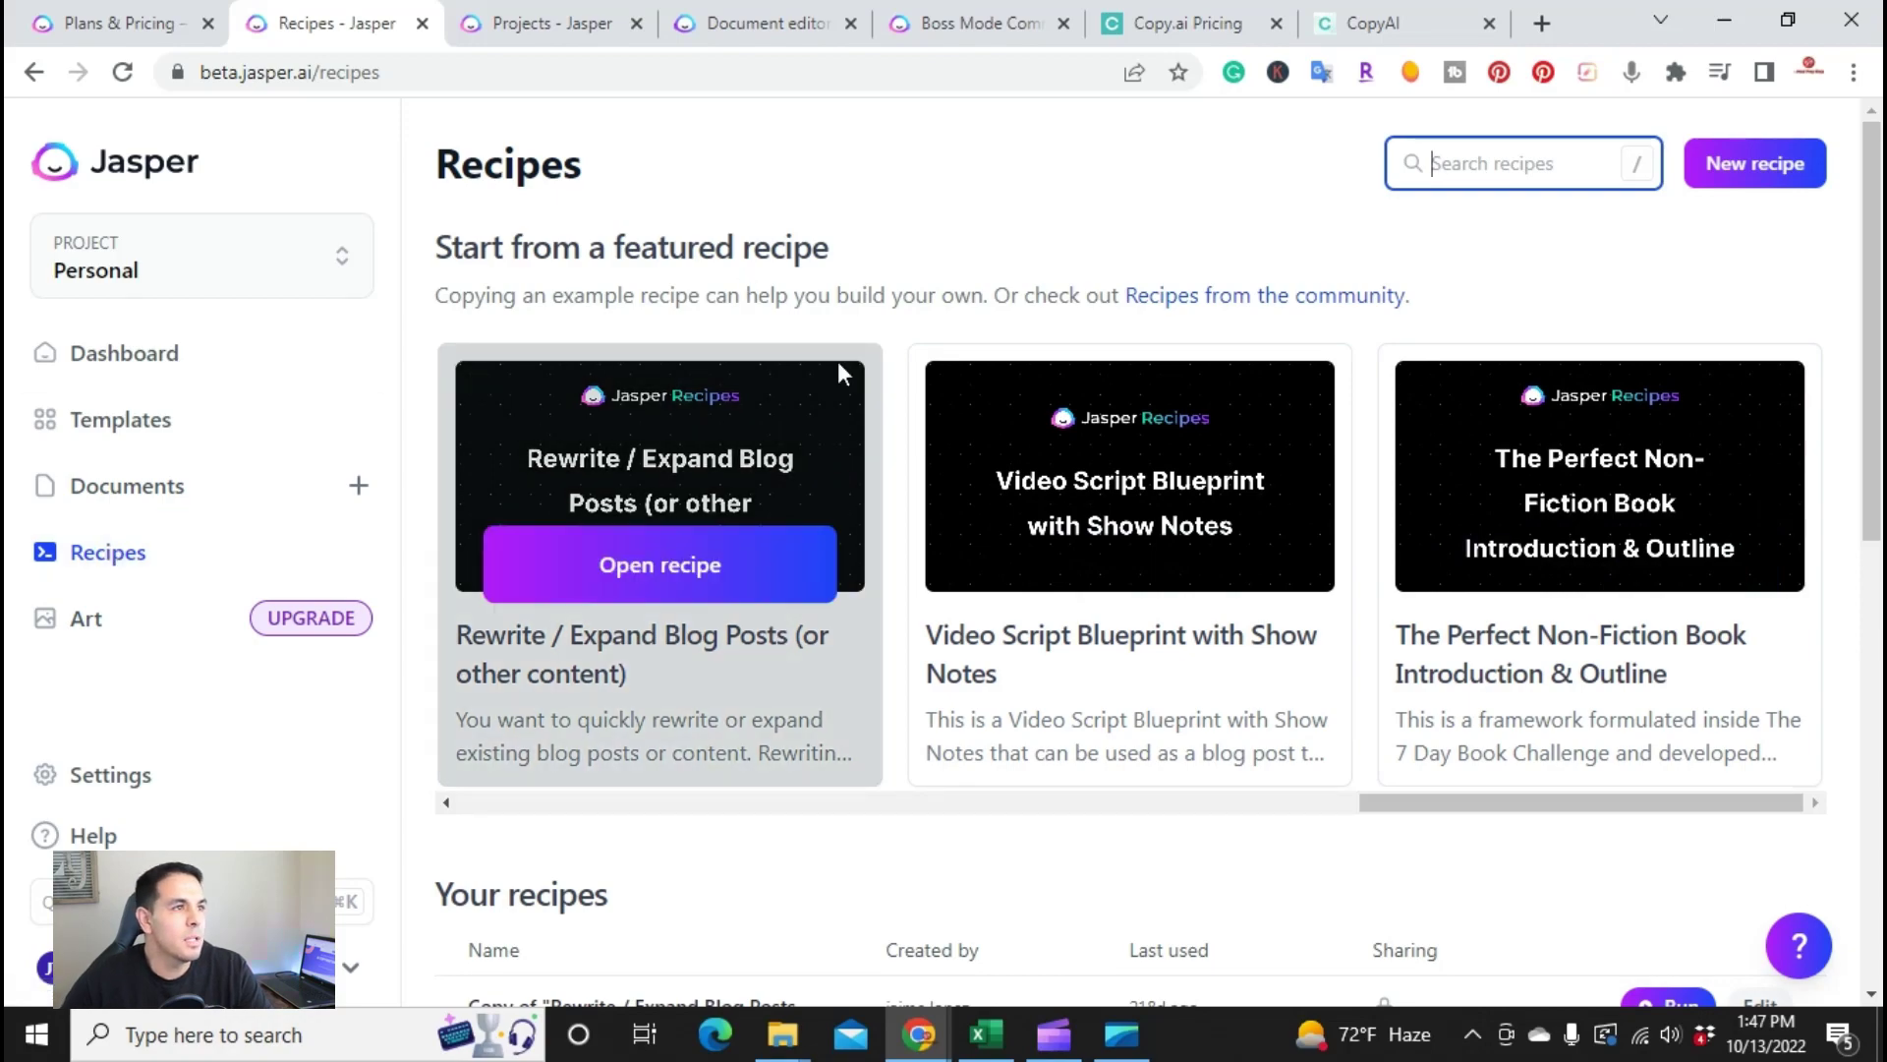
# - Open Jasper's Boss Mode command ideas help article and review the suggested blog post commands
pyautogui.click(947, 10)
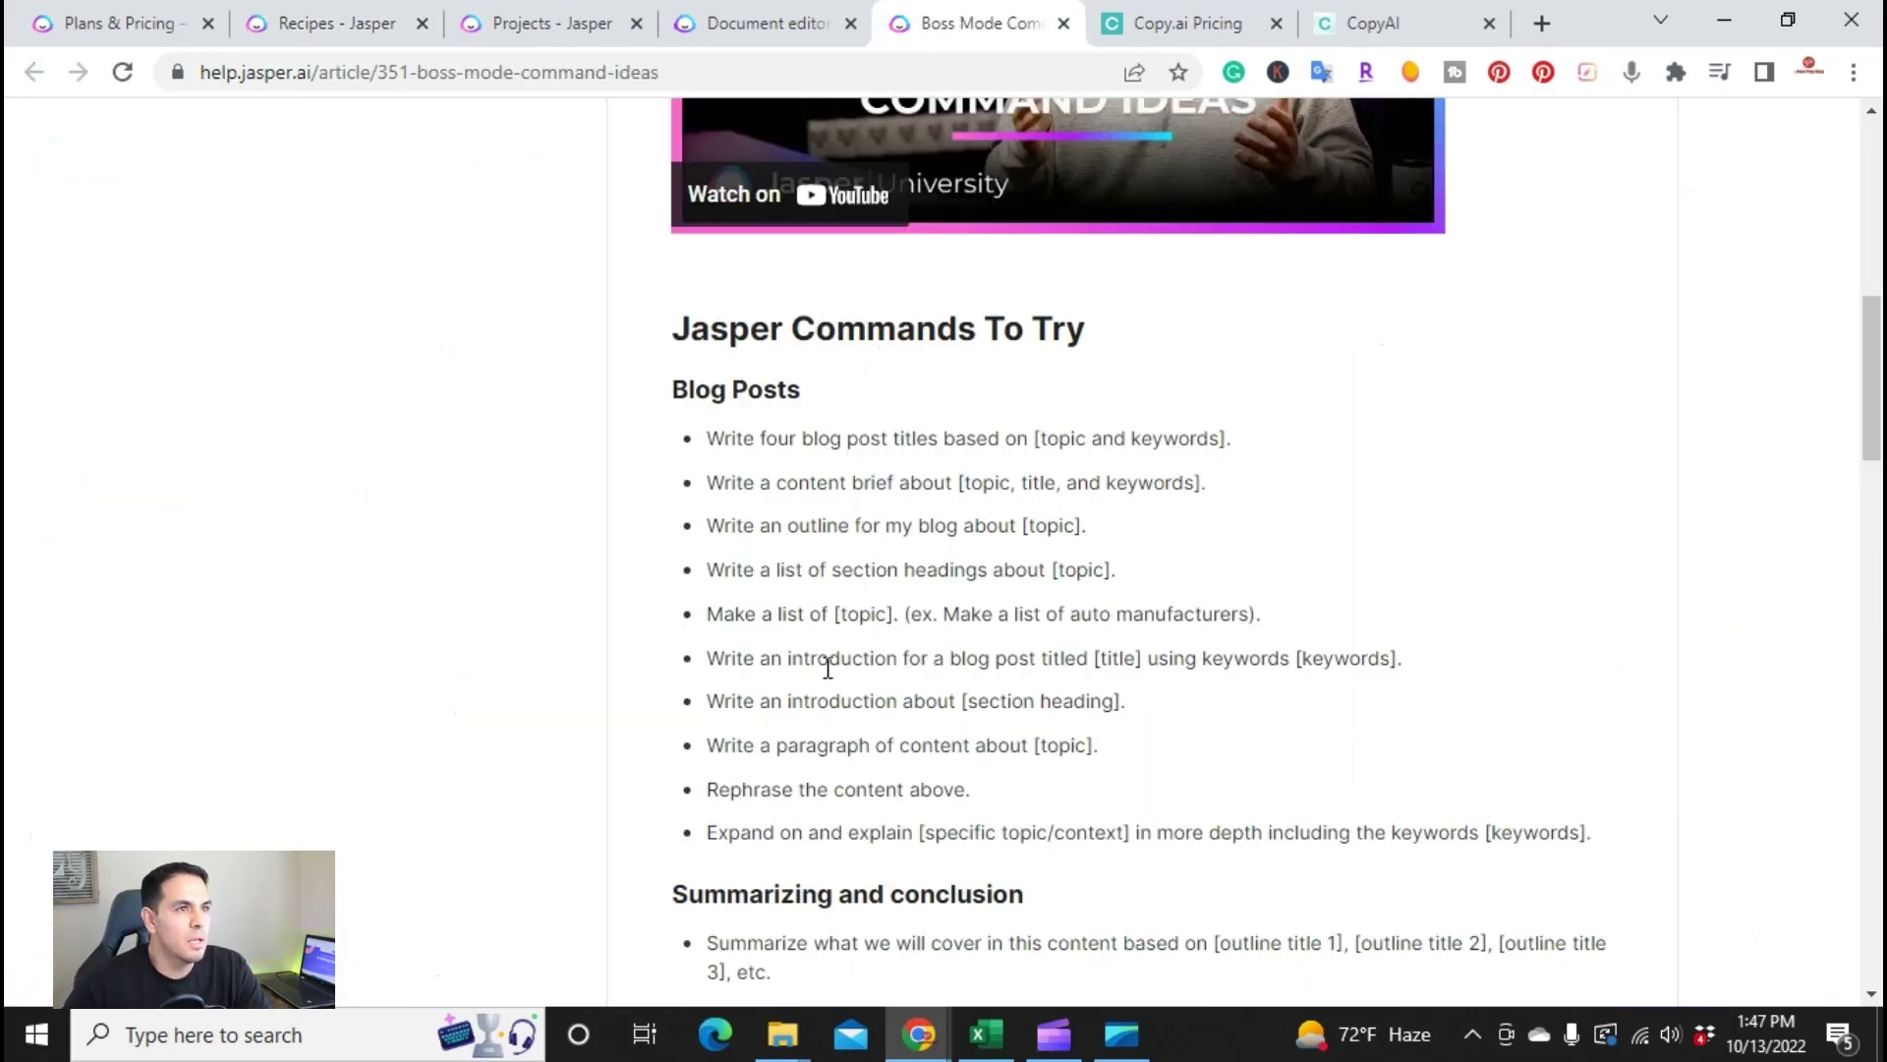
pyautogui.scroll(5, 828, 668)
pyautogui.scroll(-2, 826, 661)
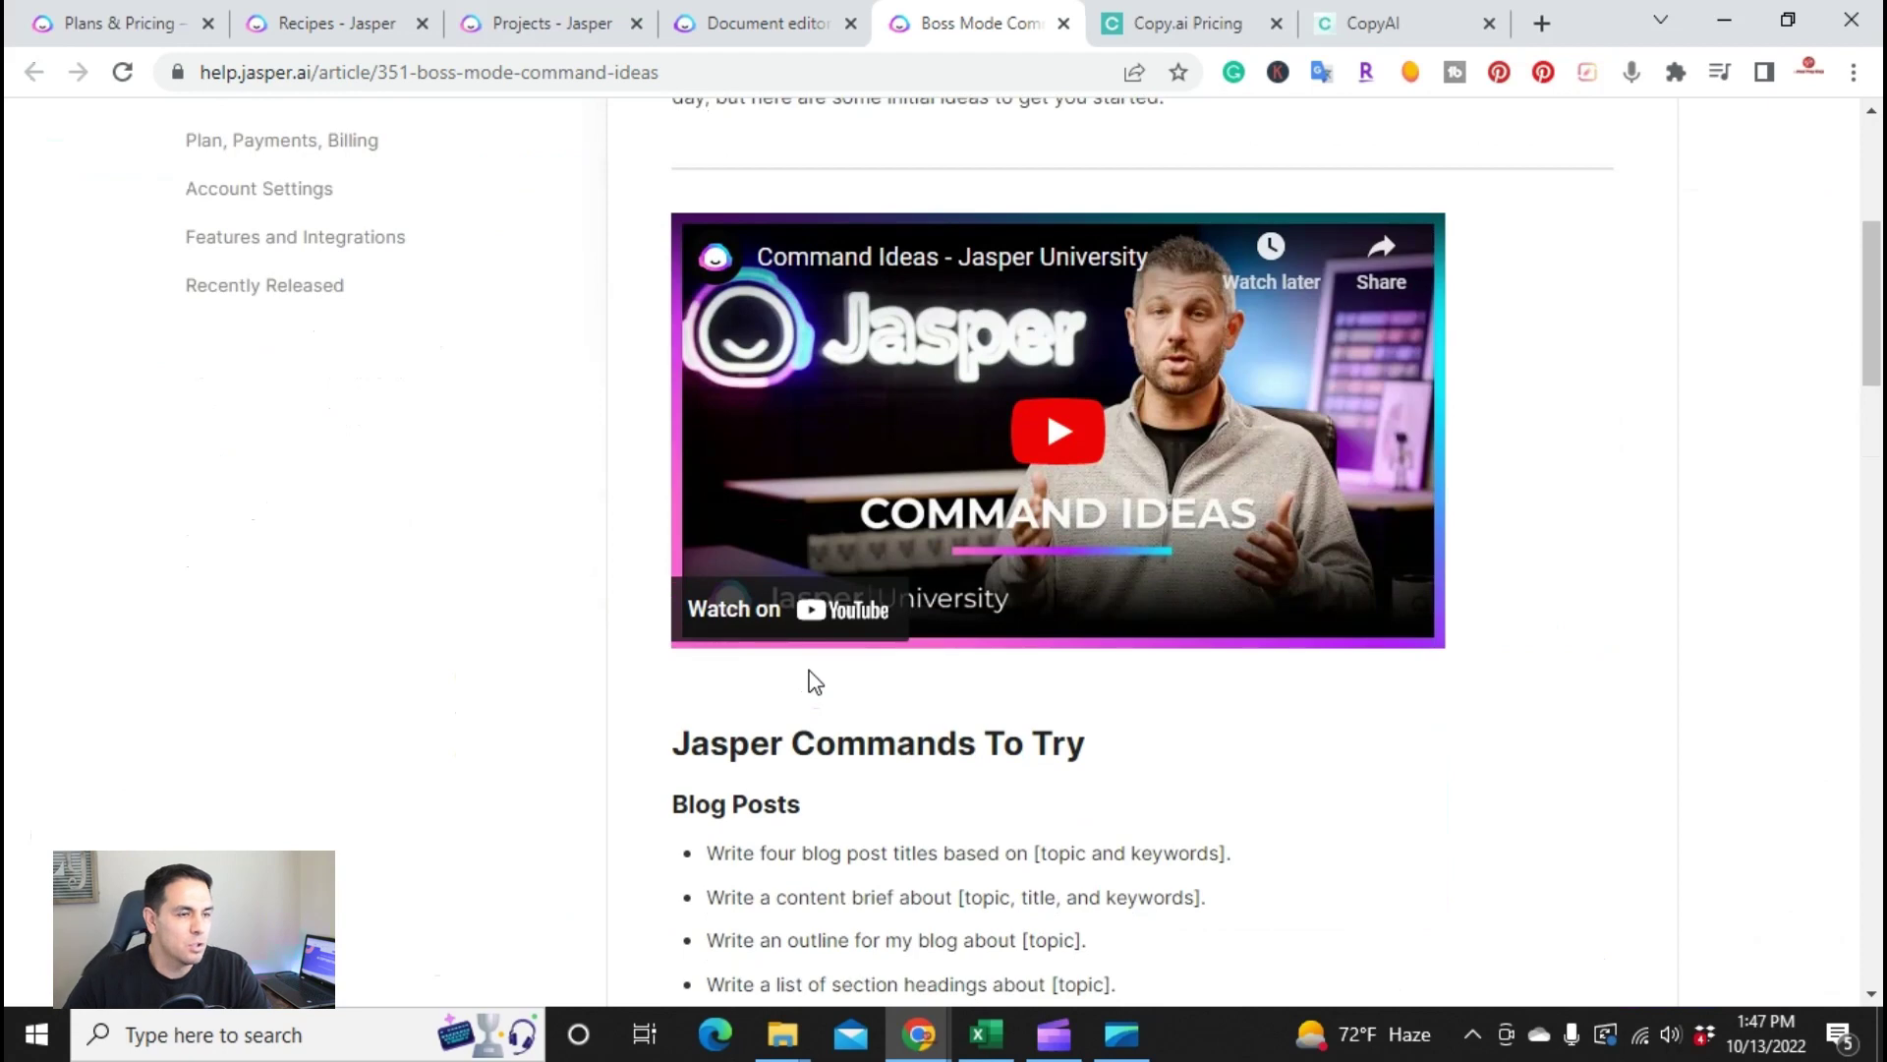
pyautogui.scroll(-1, 804, 727)
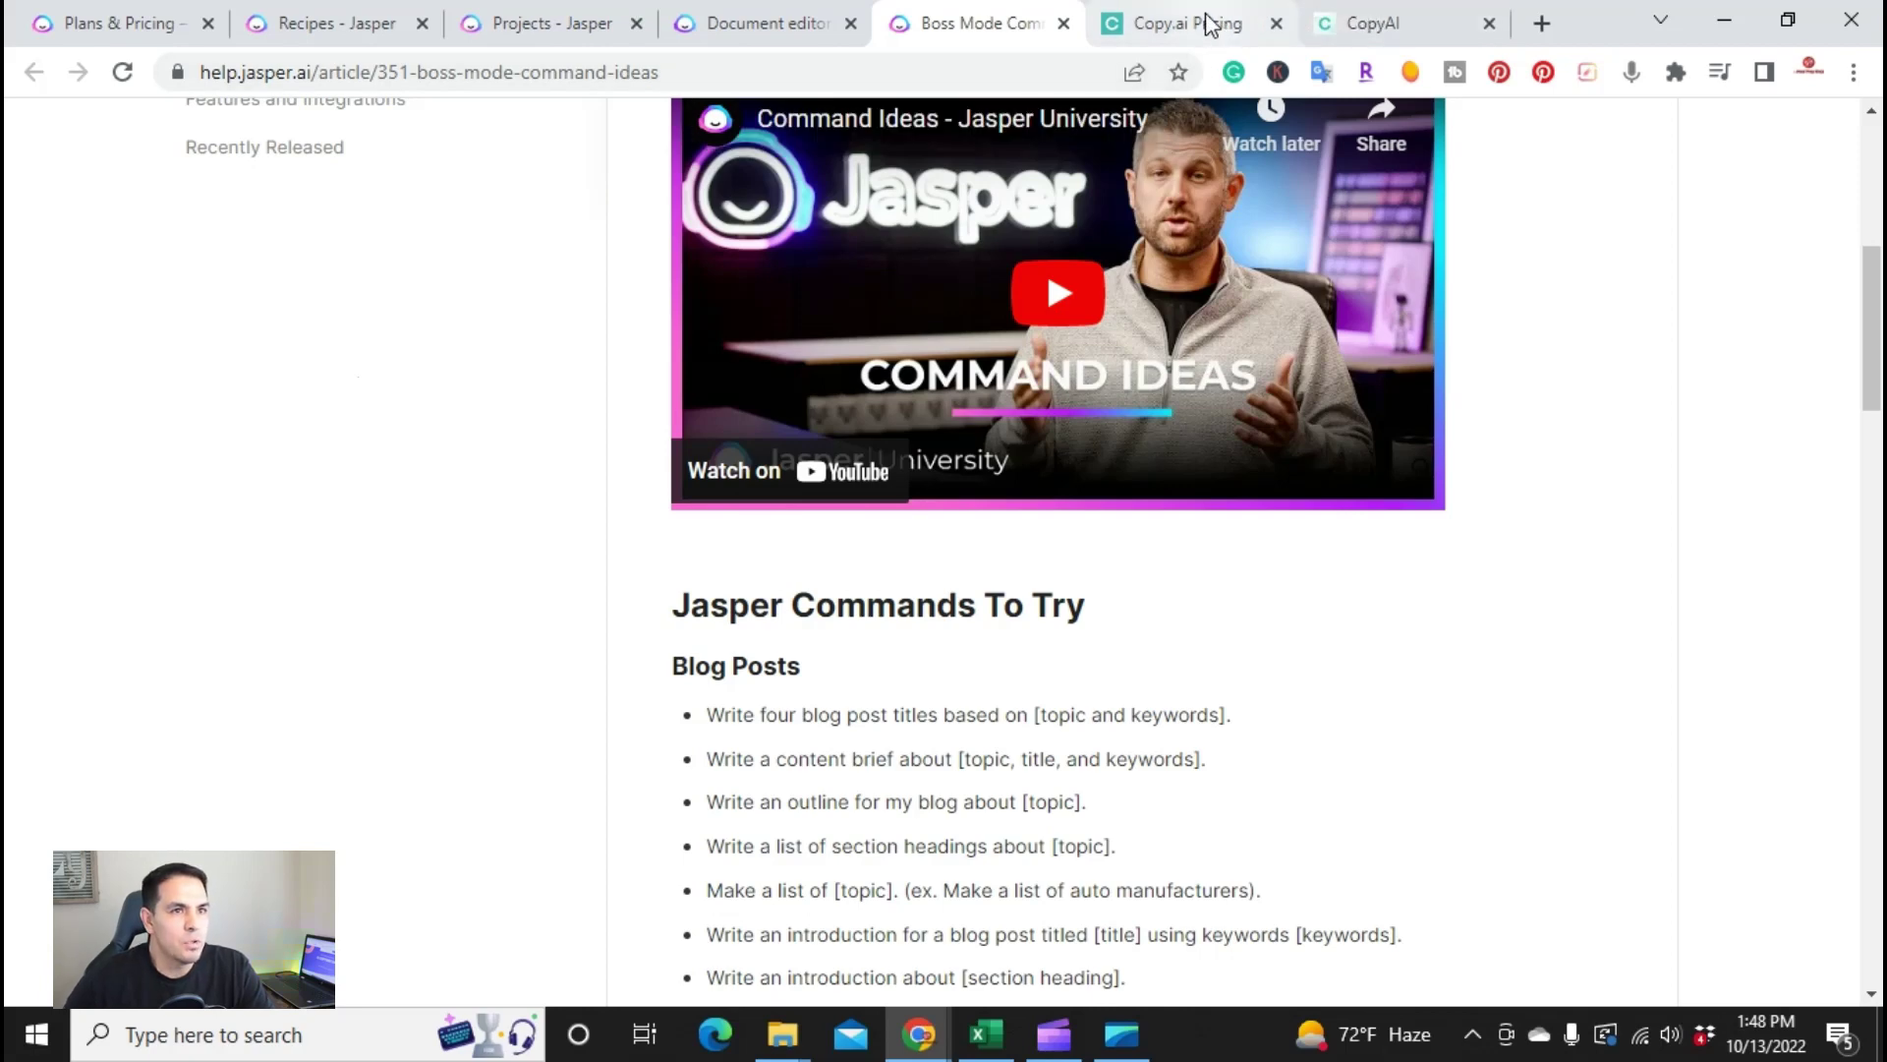
# - Browse Copy.ai's templates by category, including Blog, Social Media Content, Email, Fun, Website Copy, Writing Tool, General Business and Case Study
pyautogui.click(1357, 27)
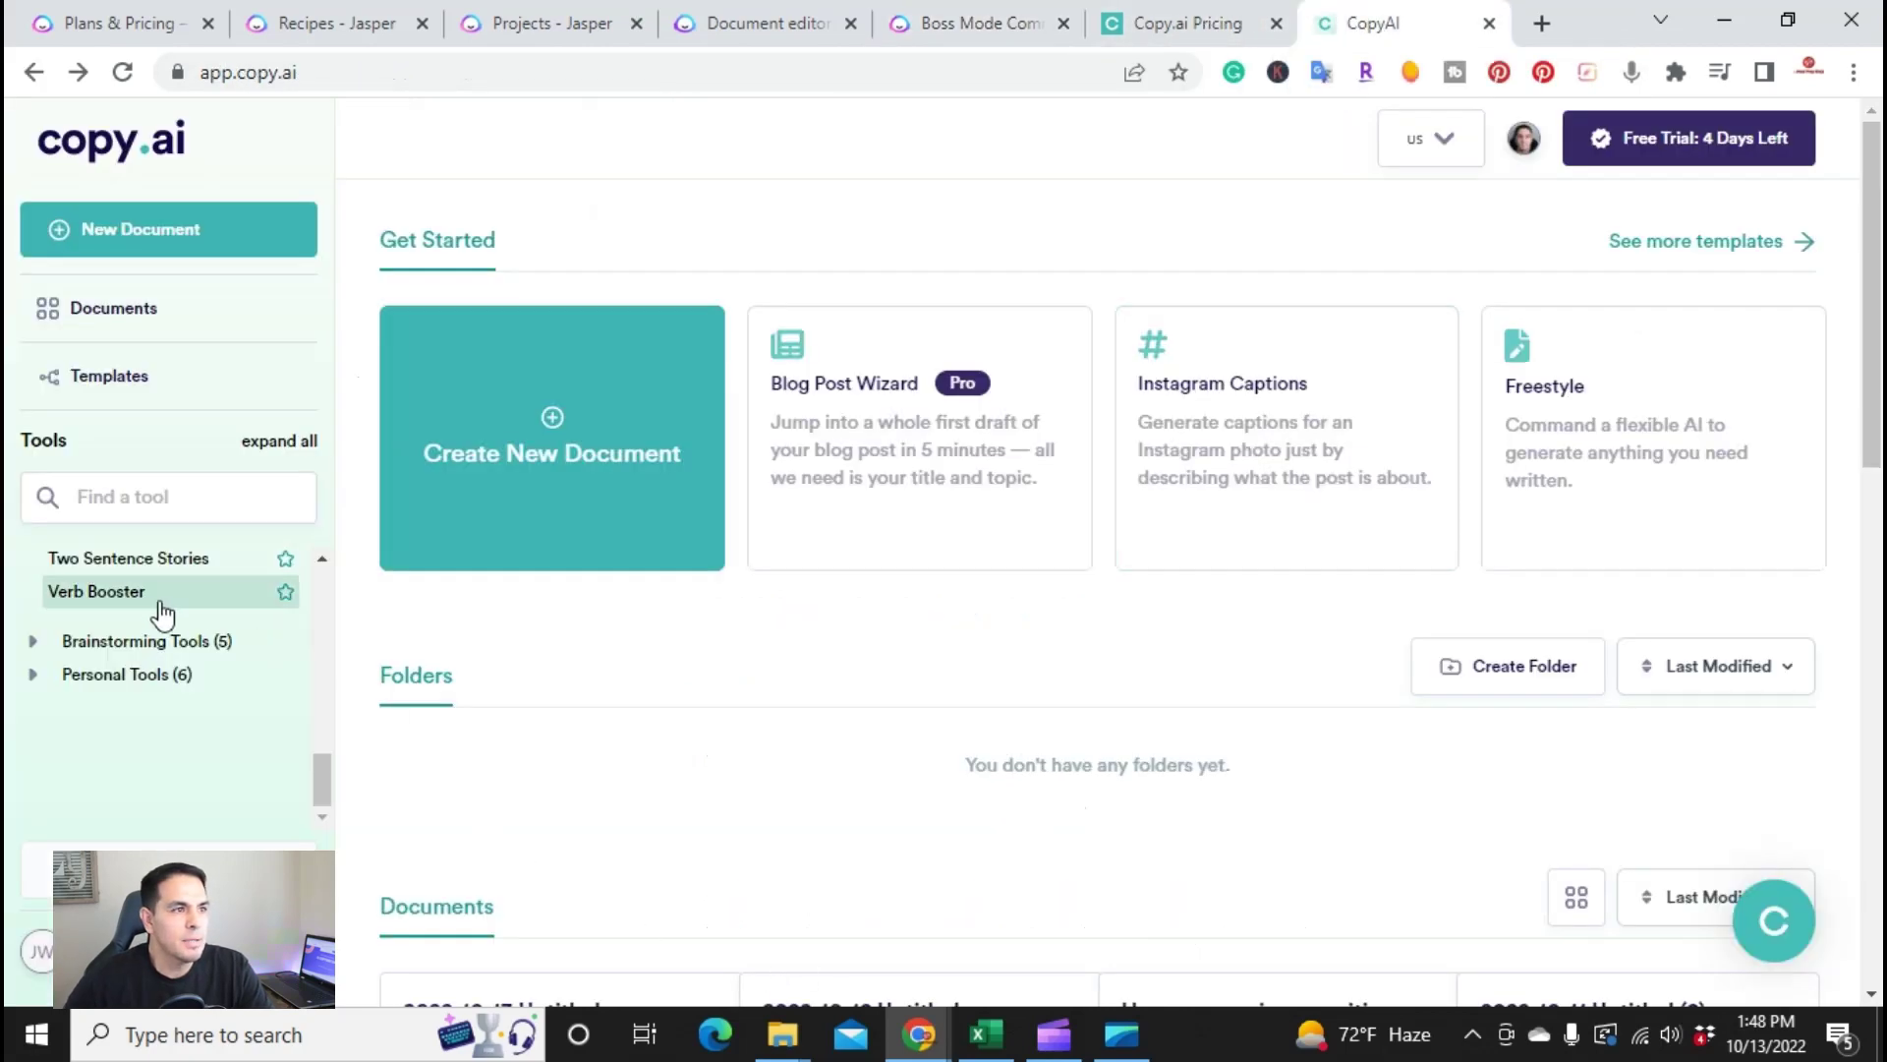
pyautogui.click(103, 379)
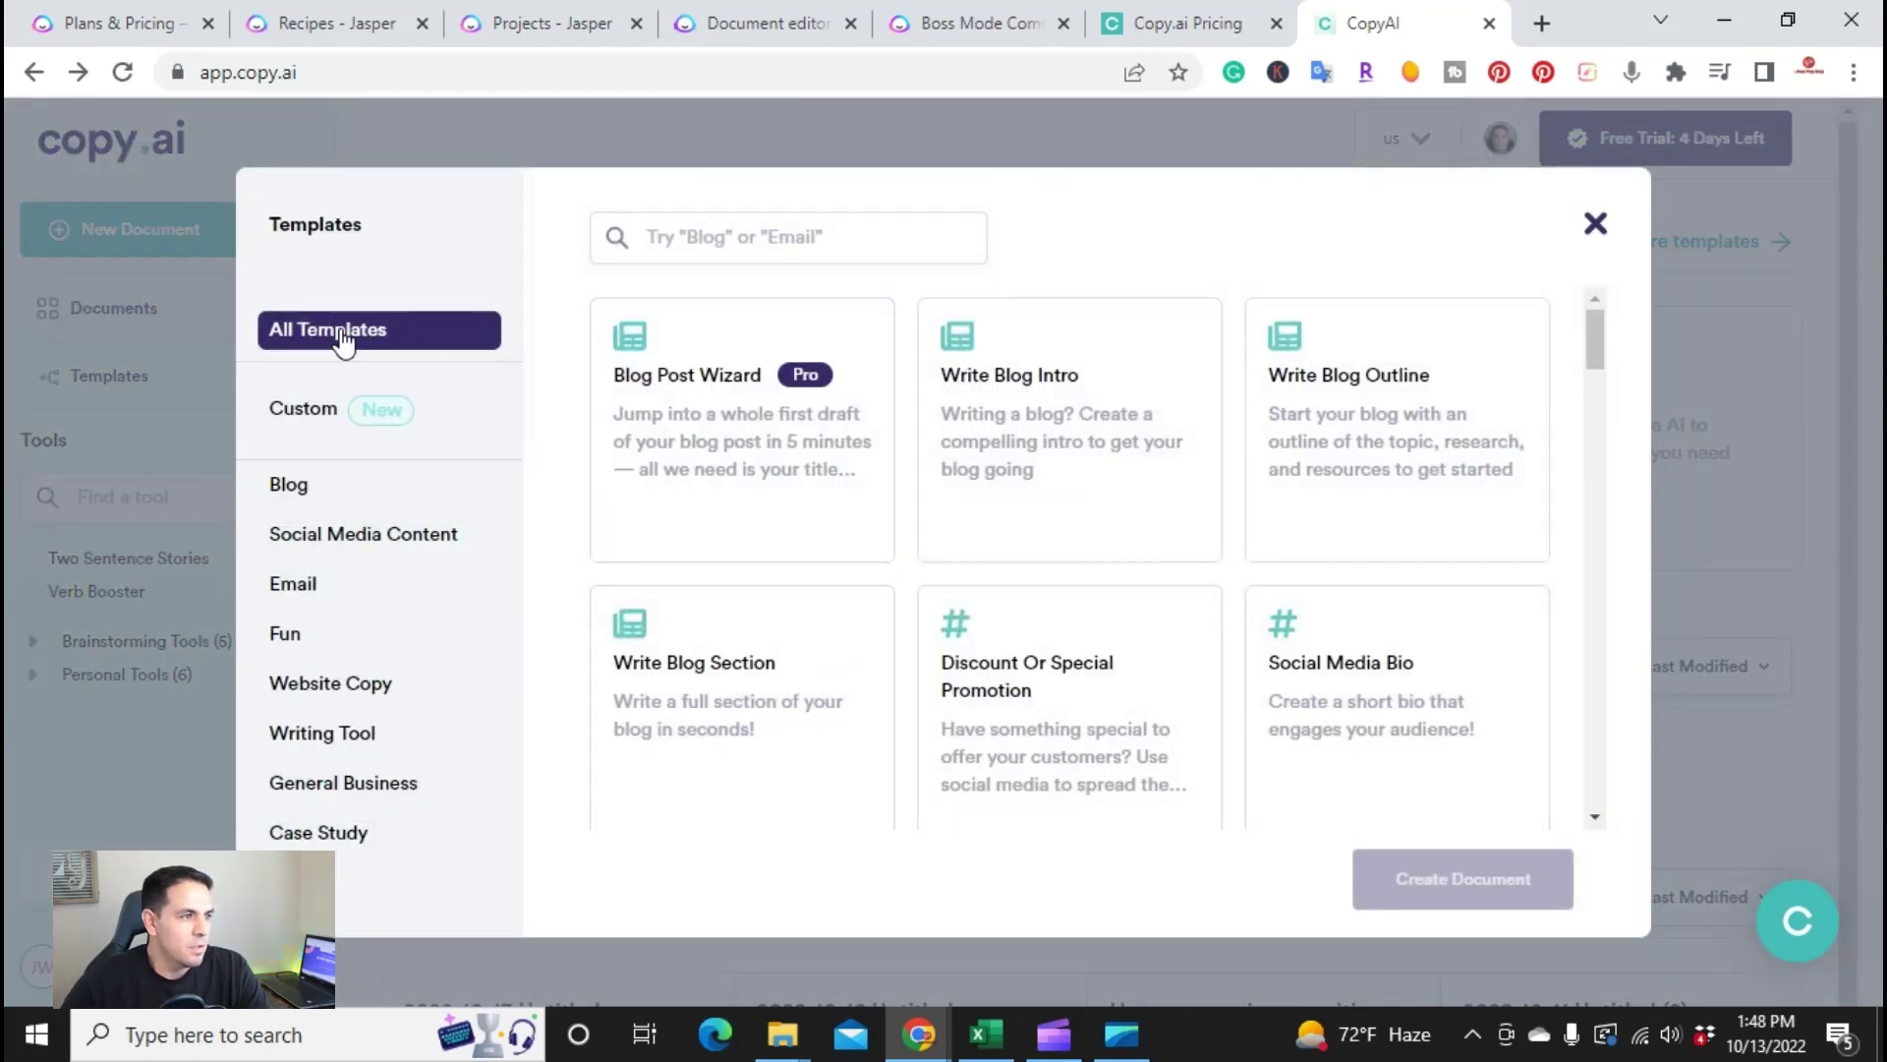
pyautogui.click(300, 499)
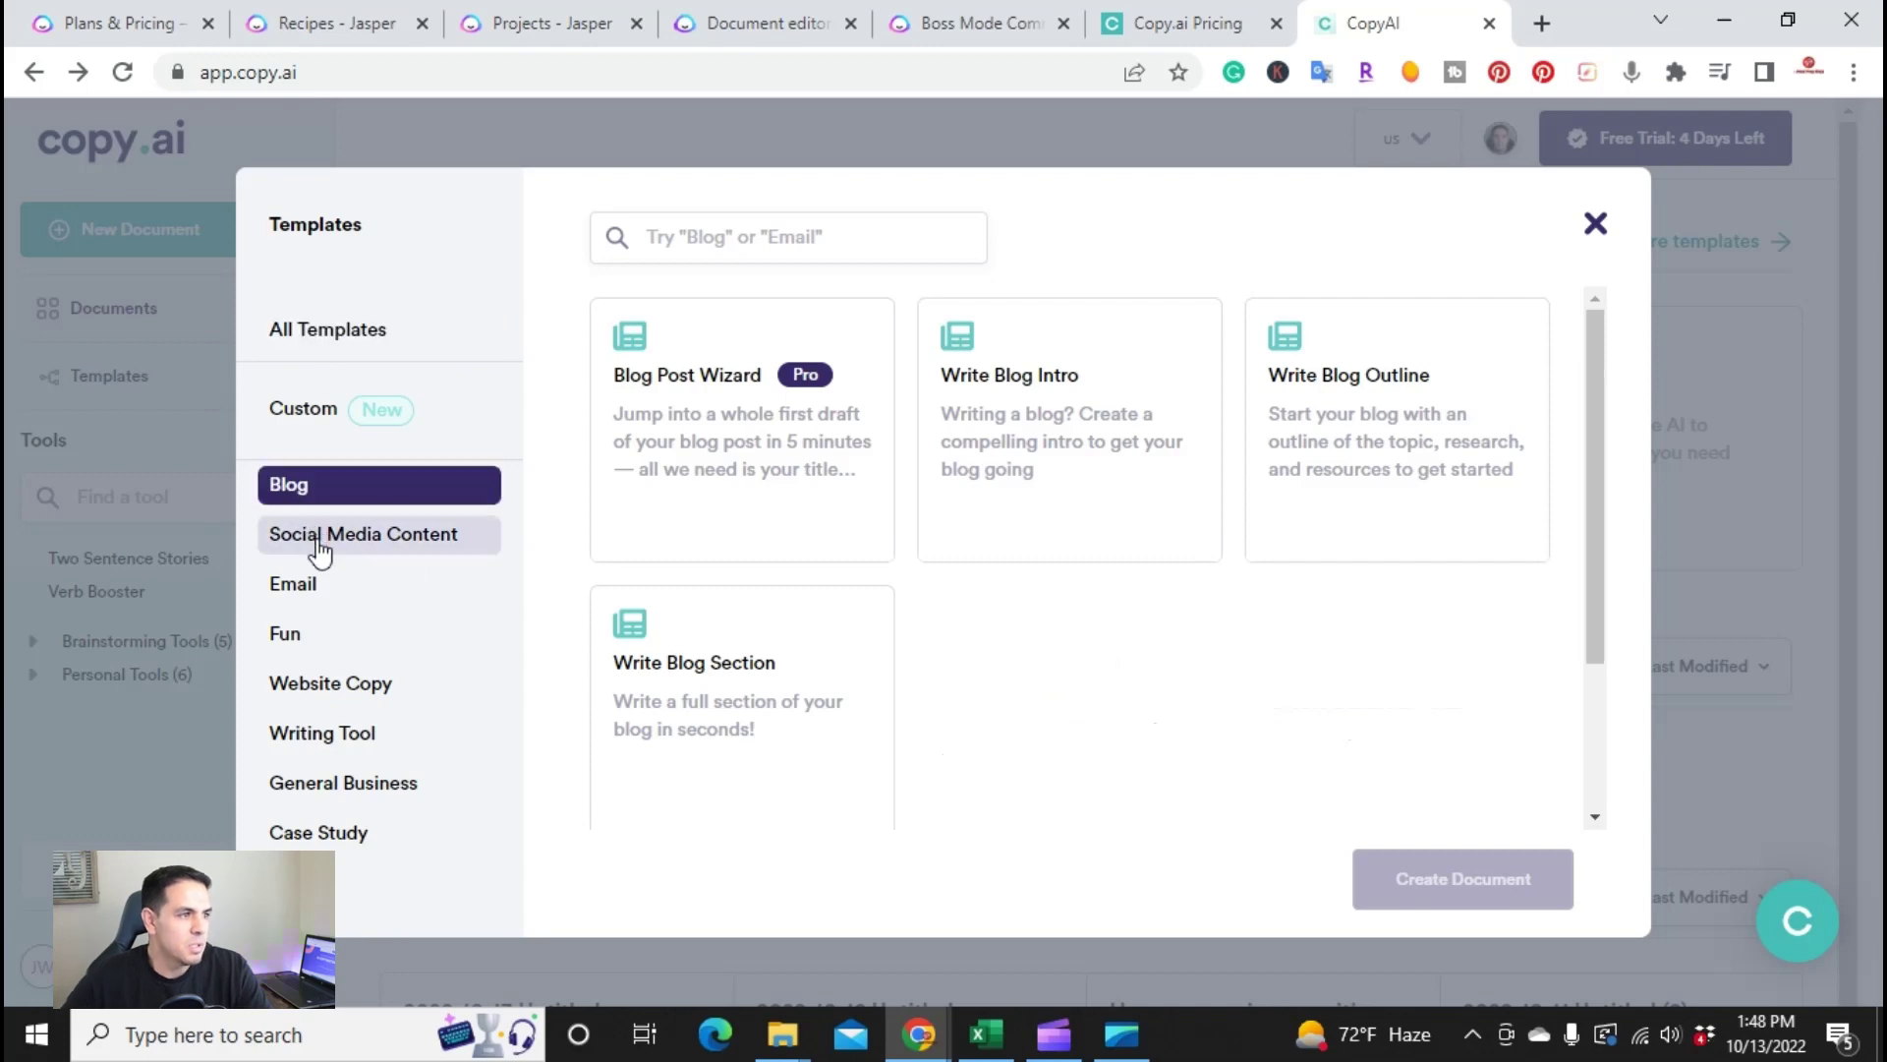
pyautogui.click(319, 551)
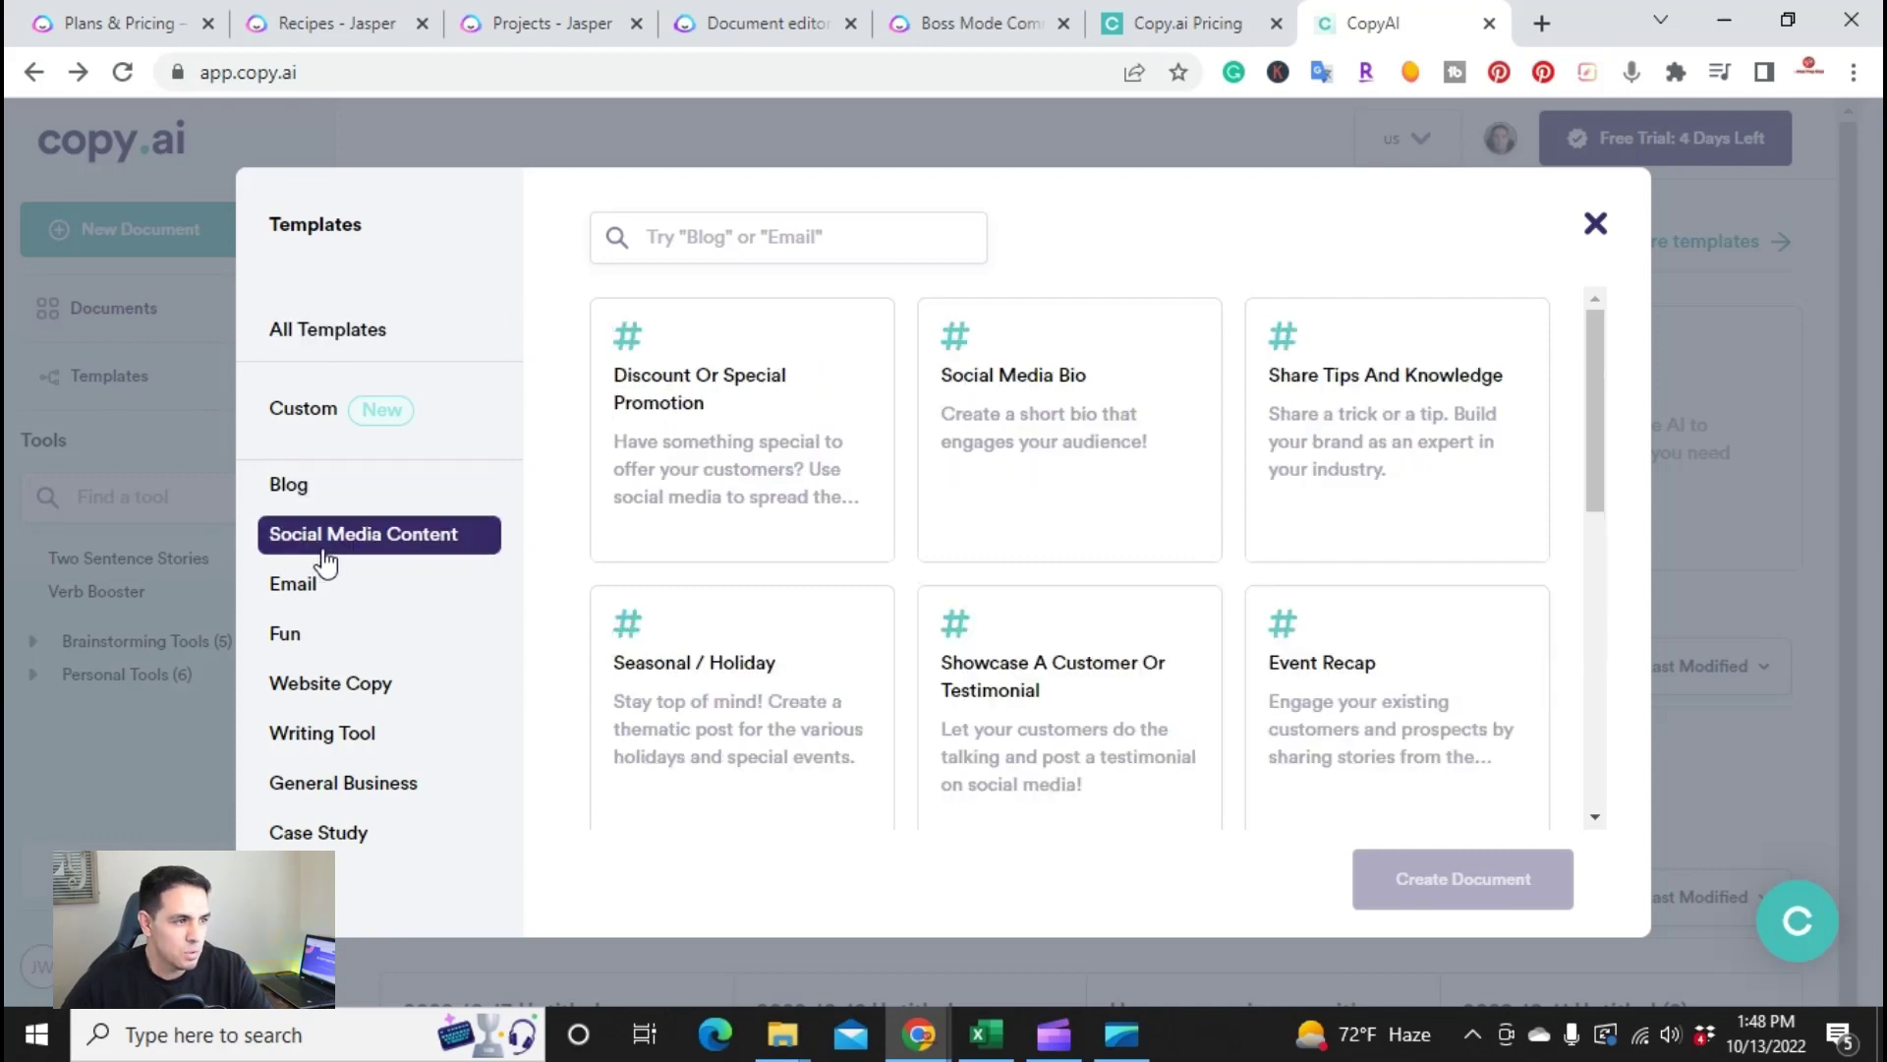
pyautogui.click(295, 586)
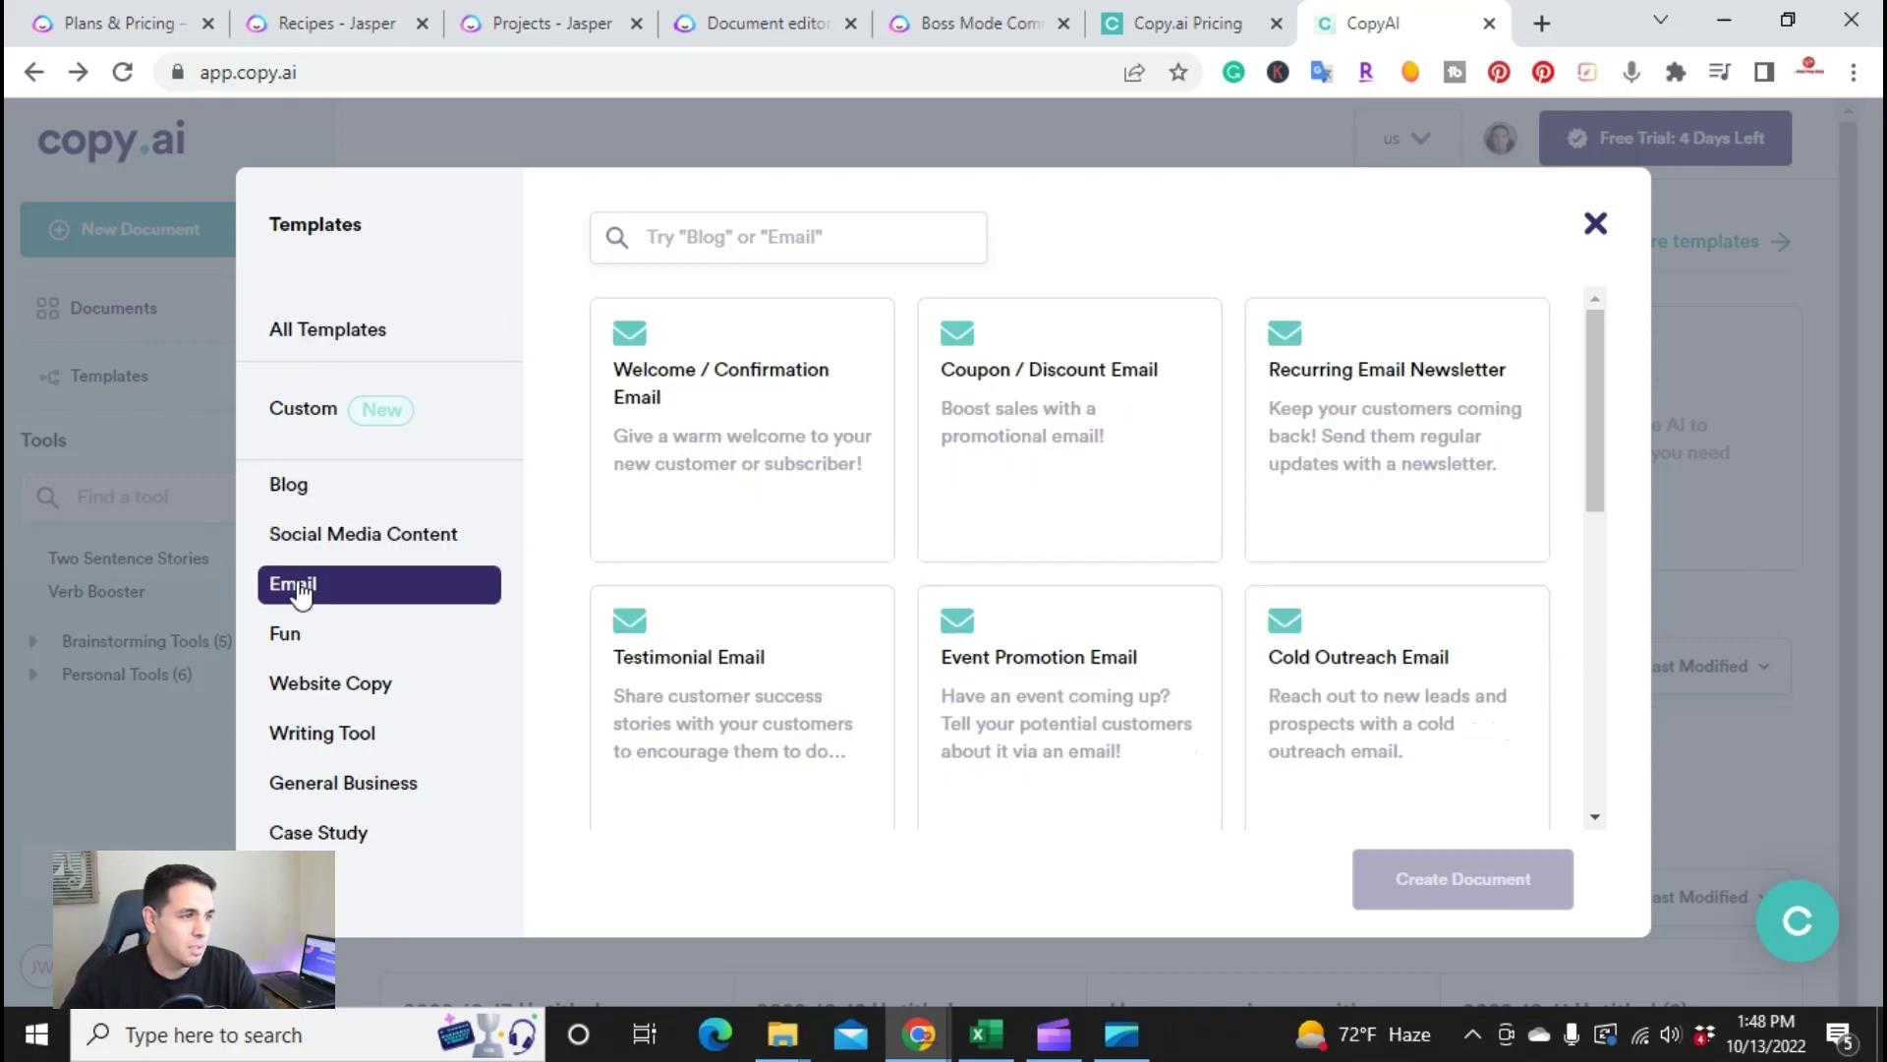
pyautogui.click(286, 639)
pyautogui.click(301, 683)
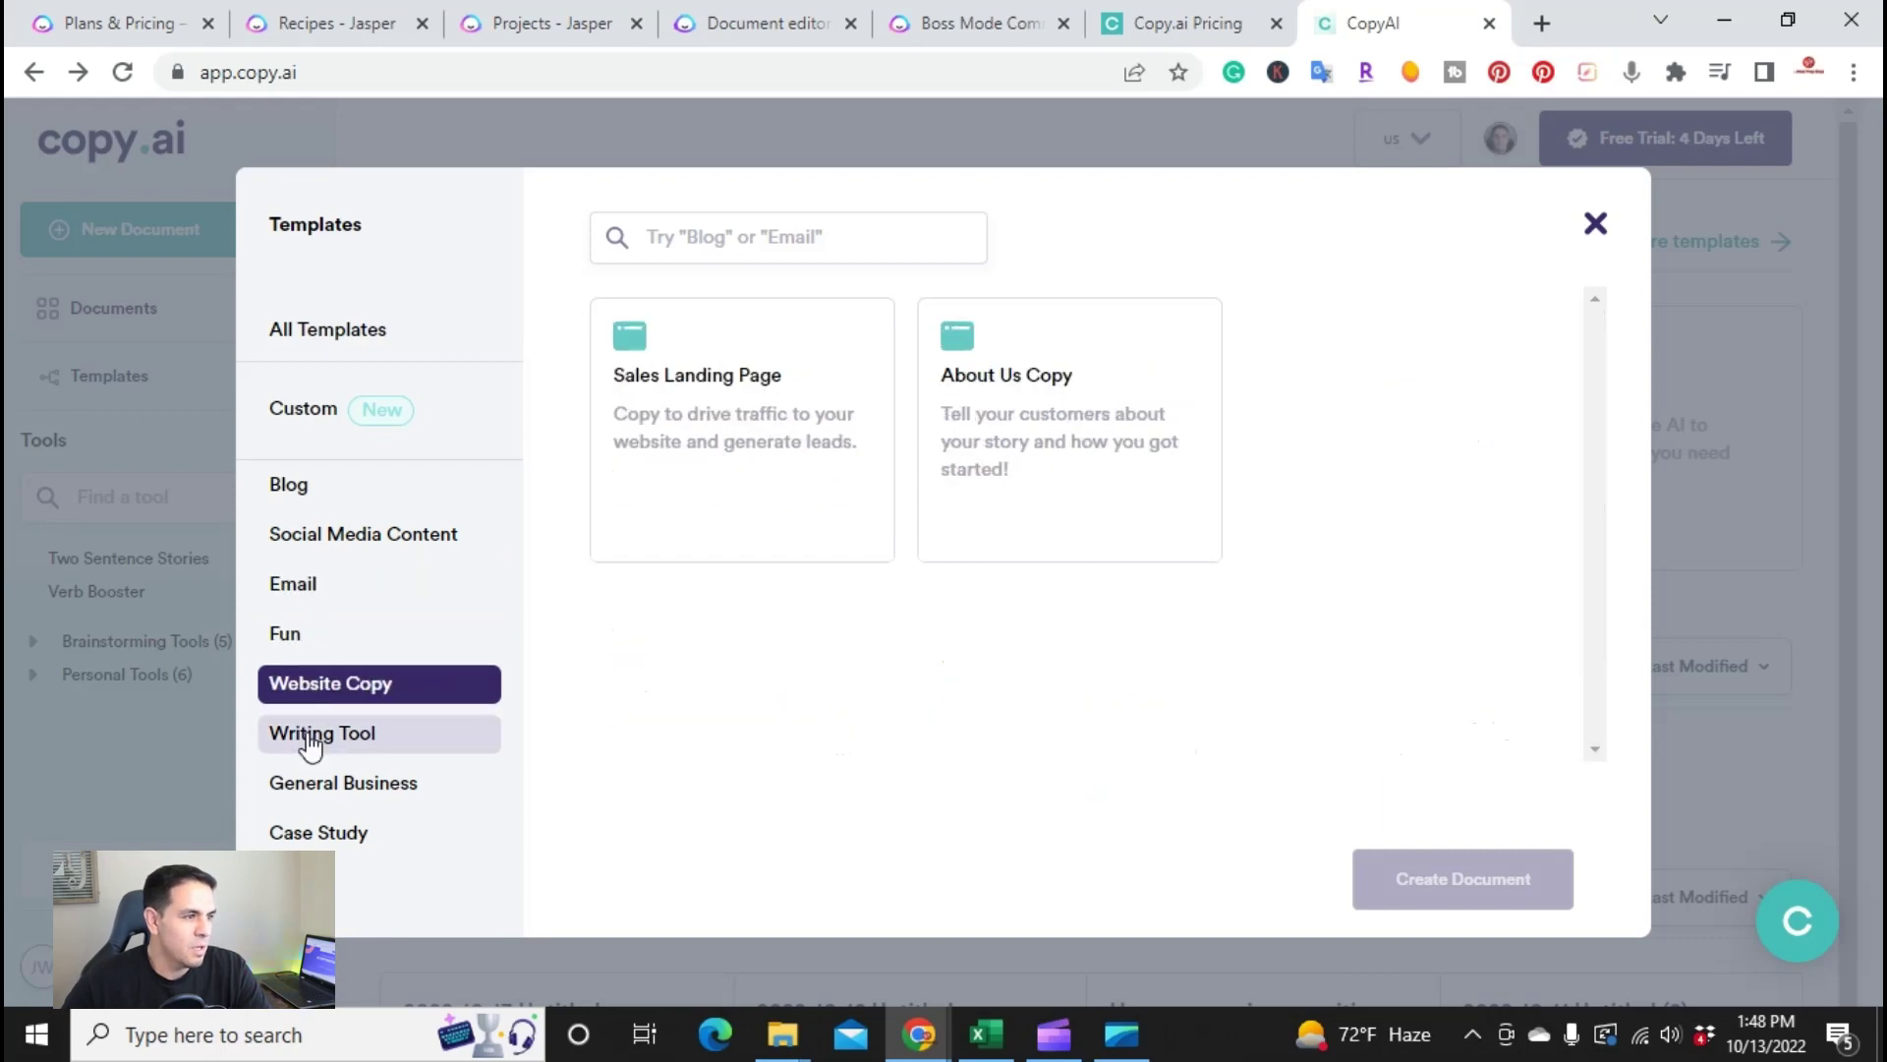
pyautogui.click(301, 742)
pyautogui.click(303, 784)
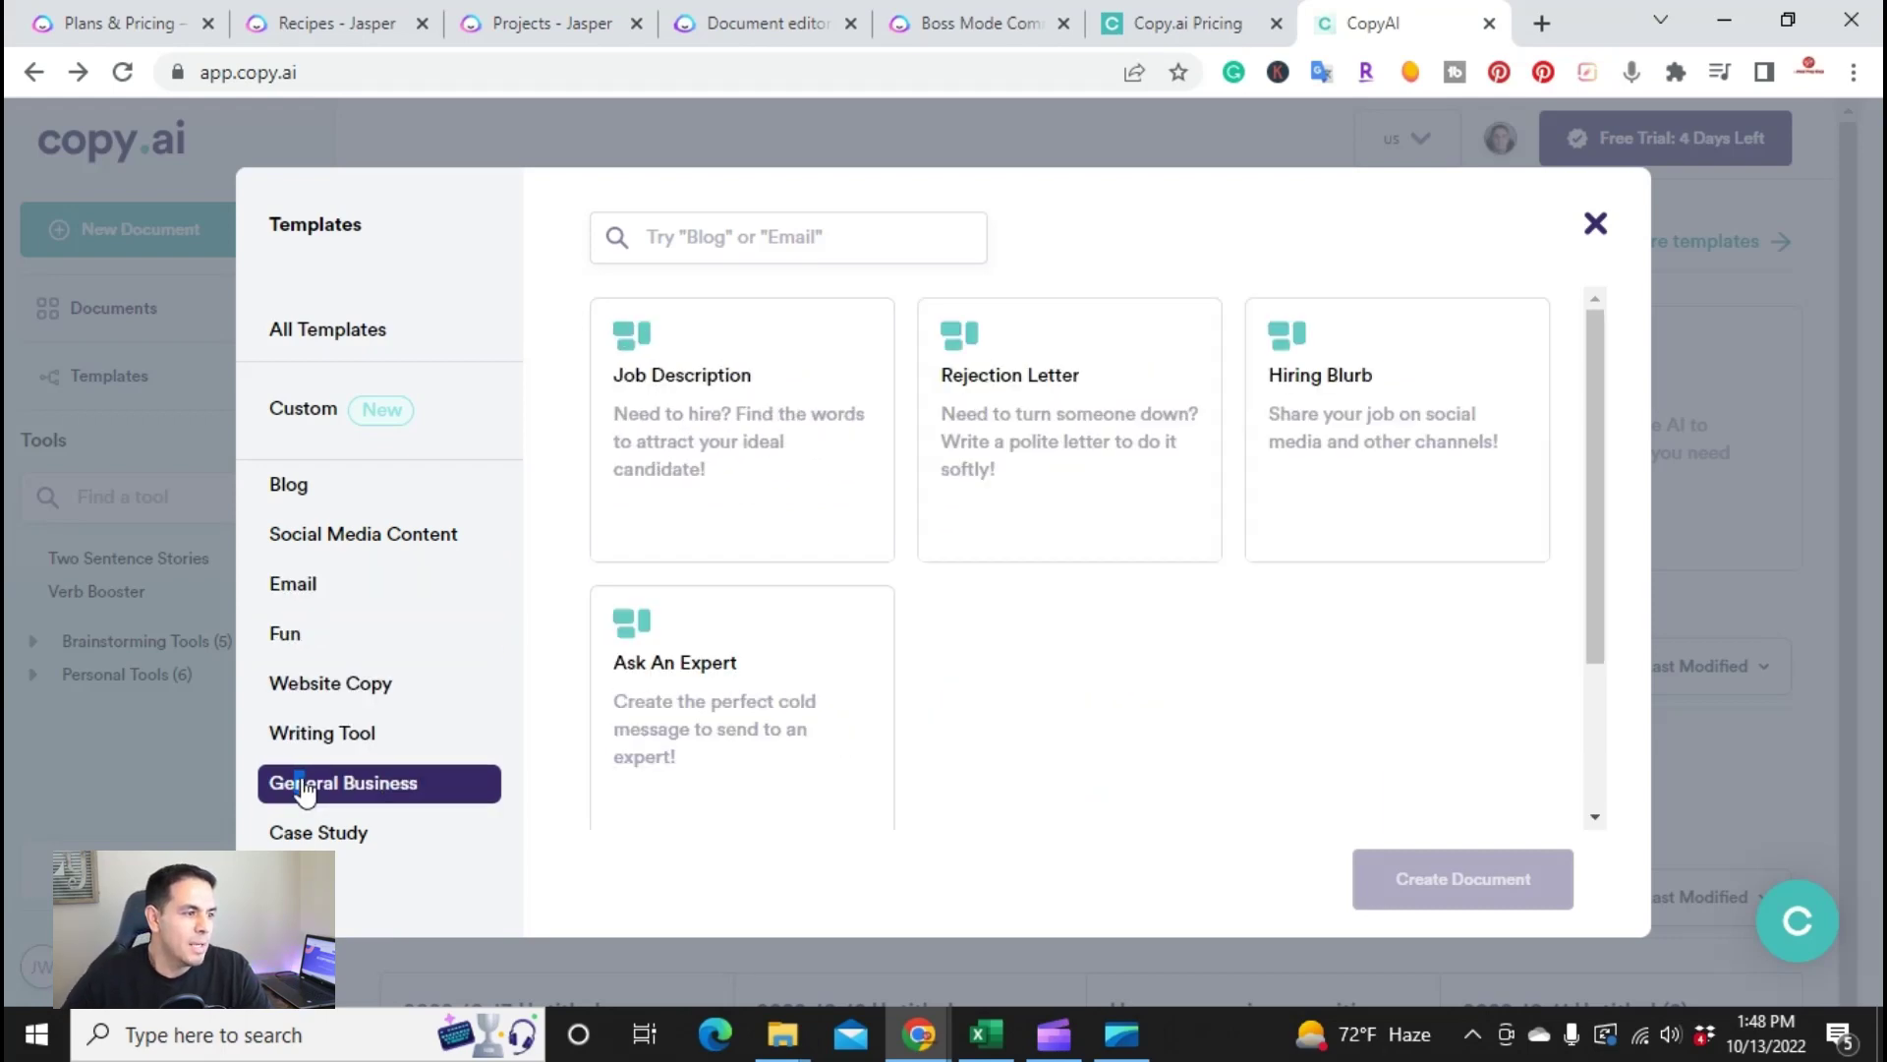
pyautogui.click(310, 833)
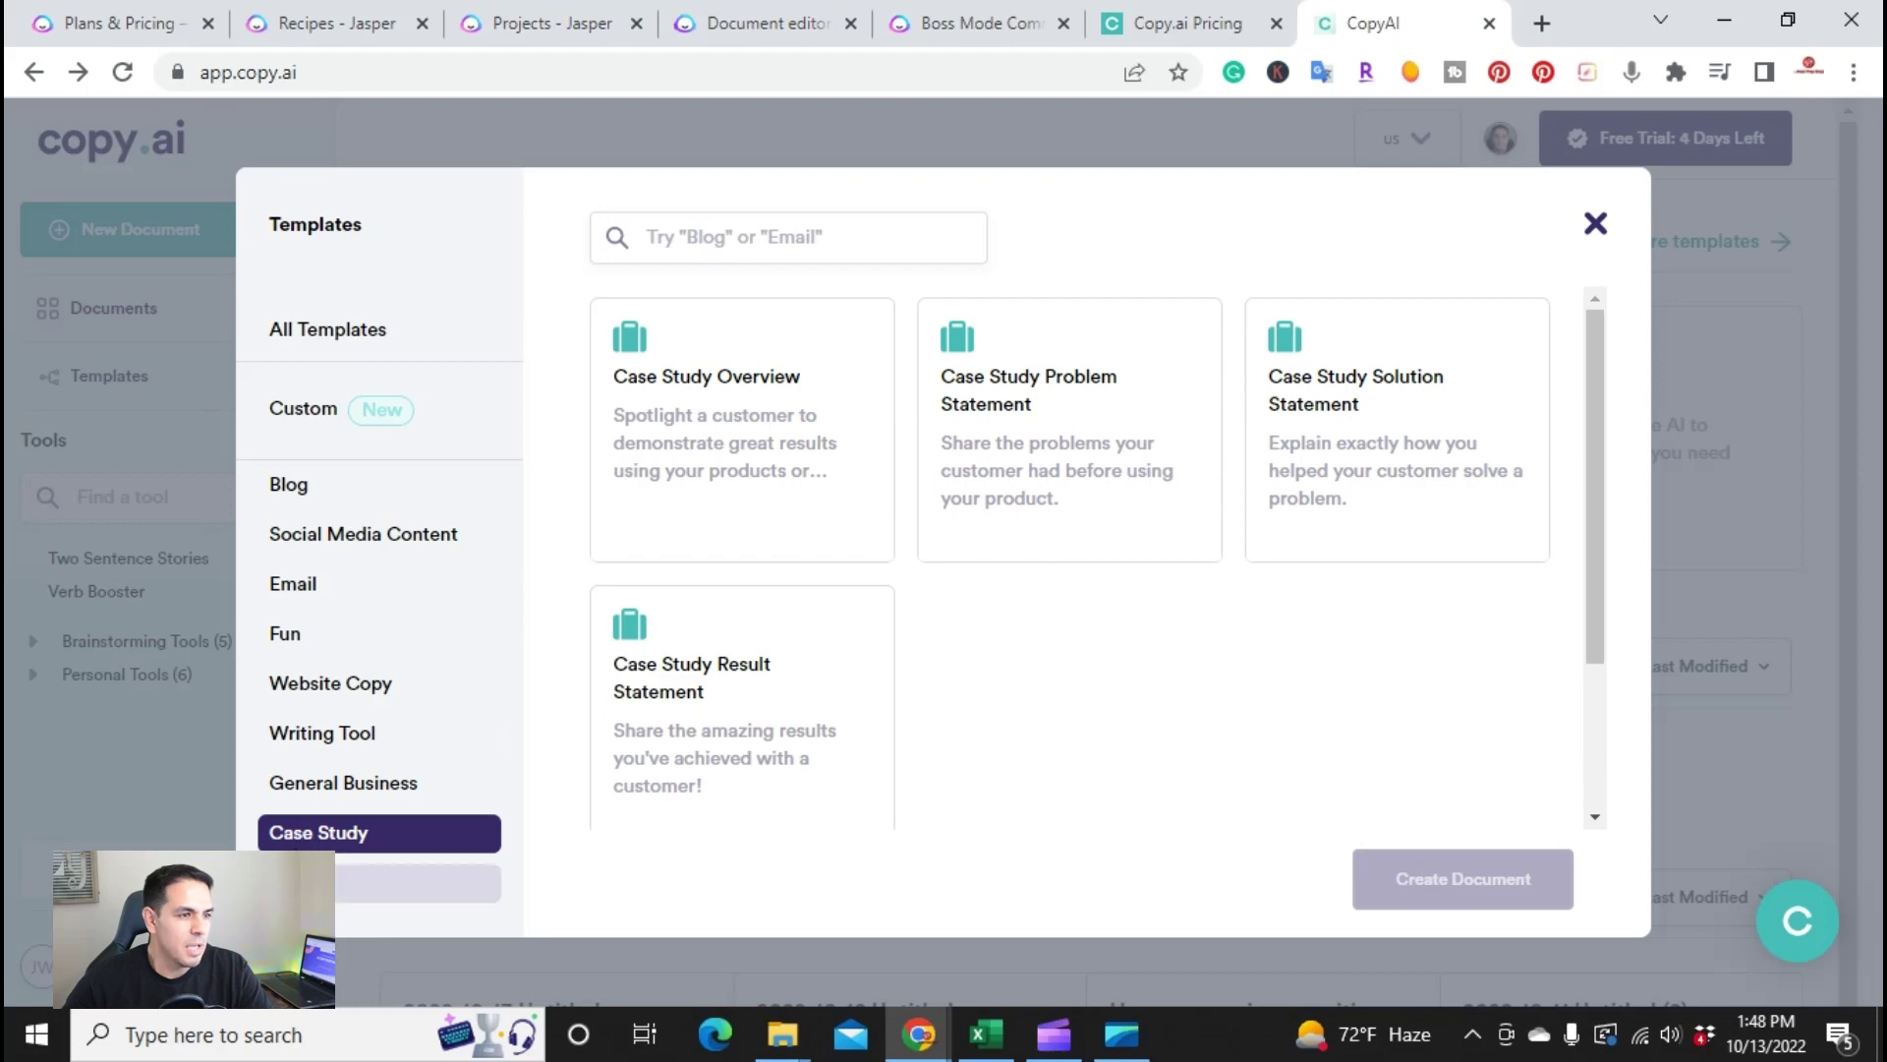
pyautogui.click(295, 883)
pyautogui.click(283, 344)
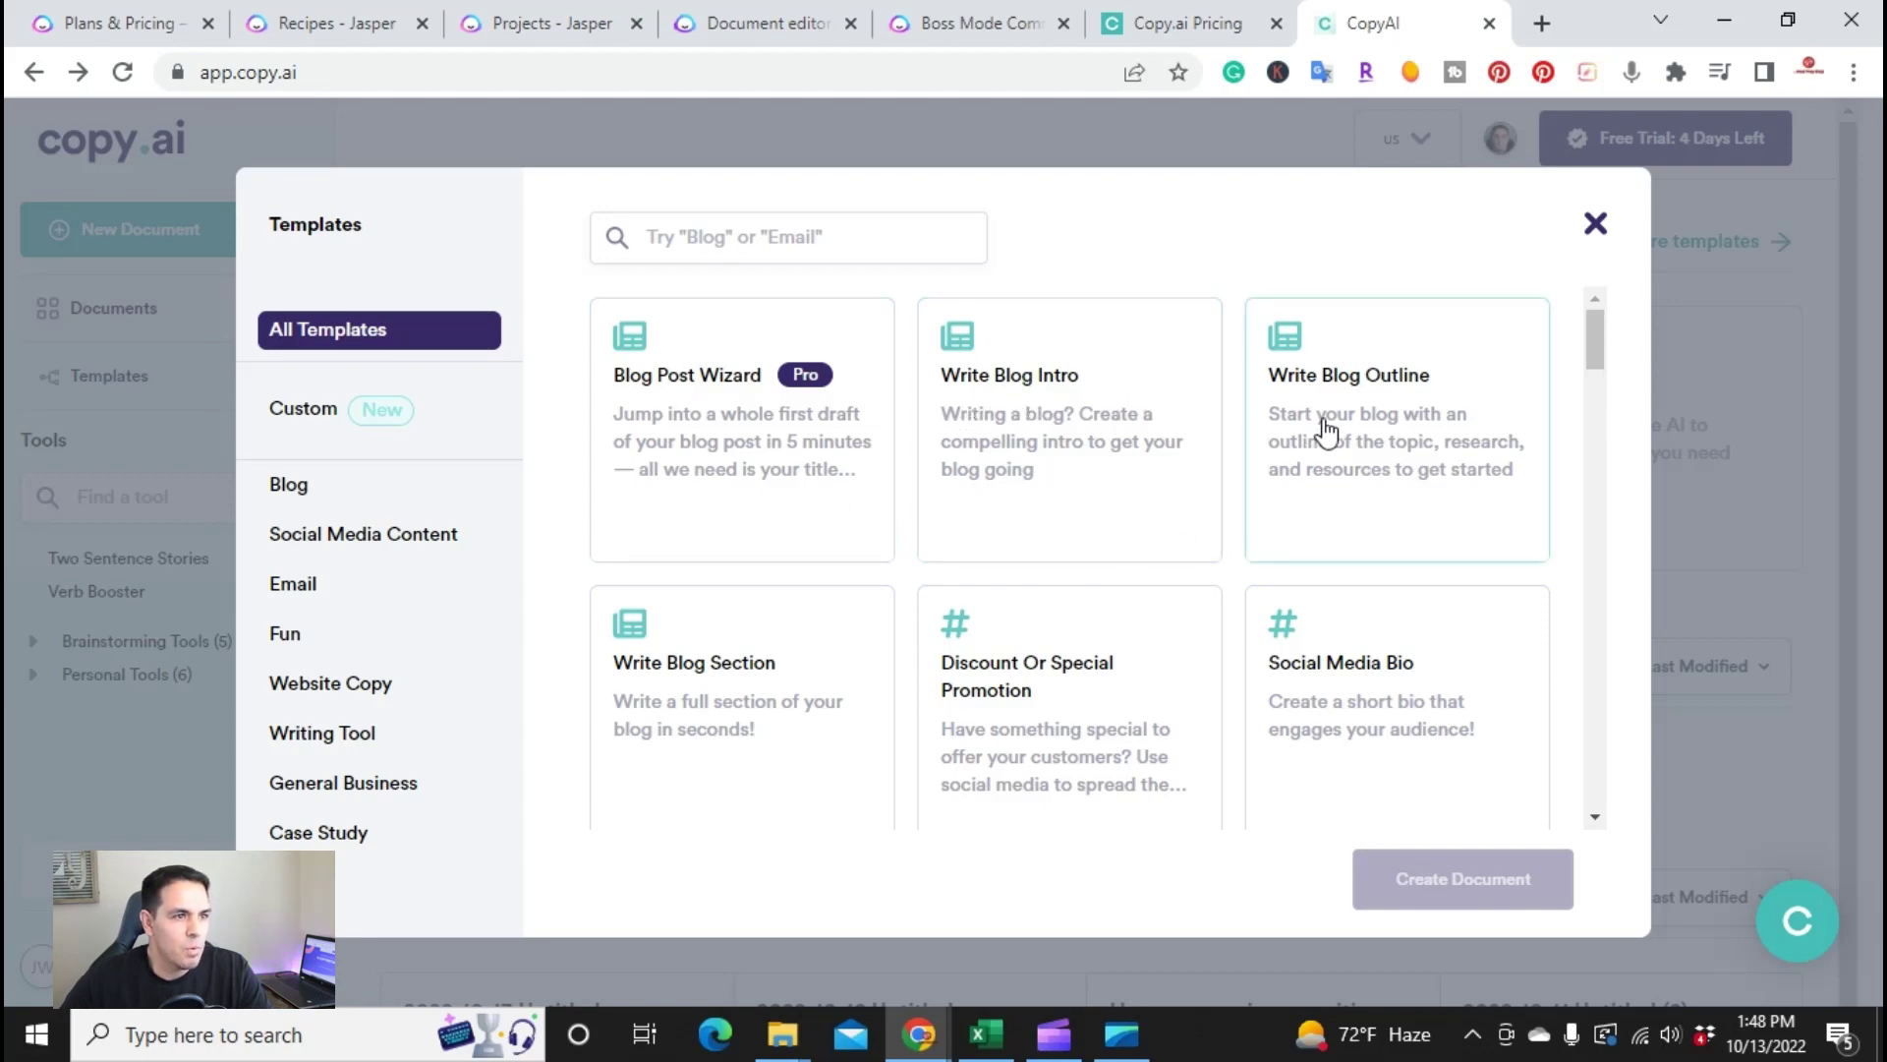
pyautogui.click(1595, 225)
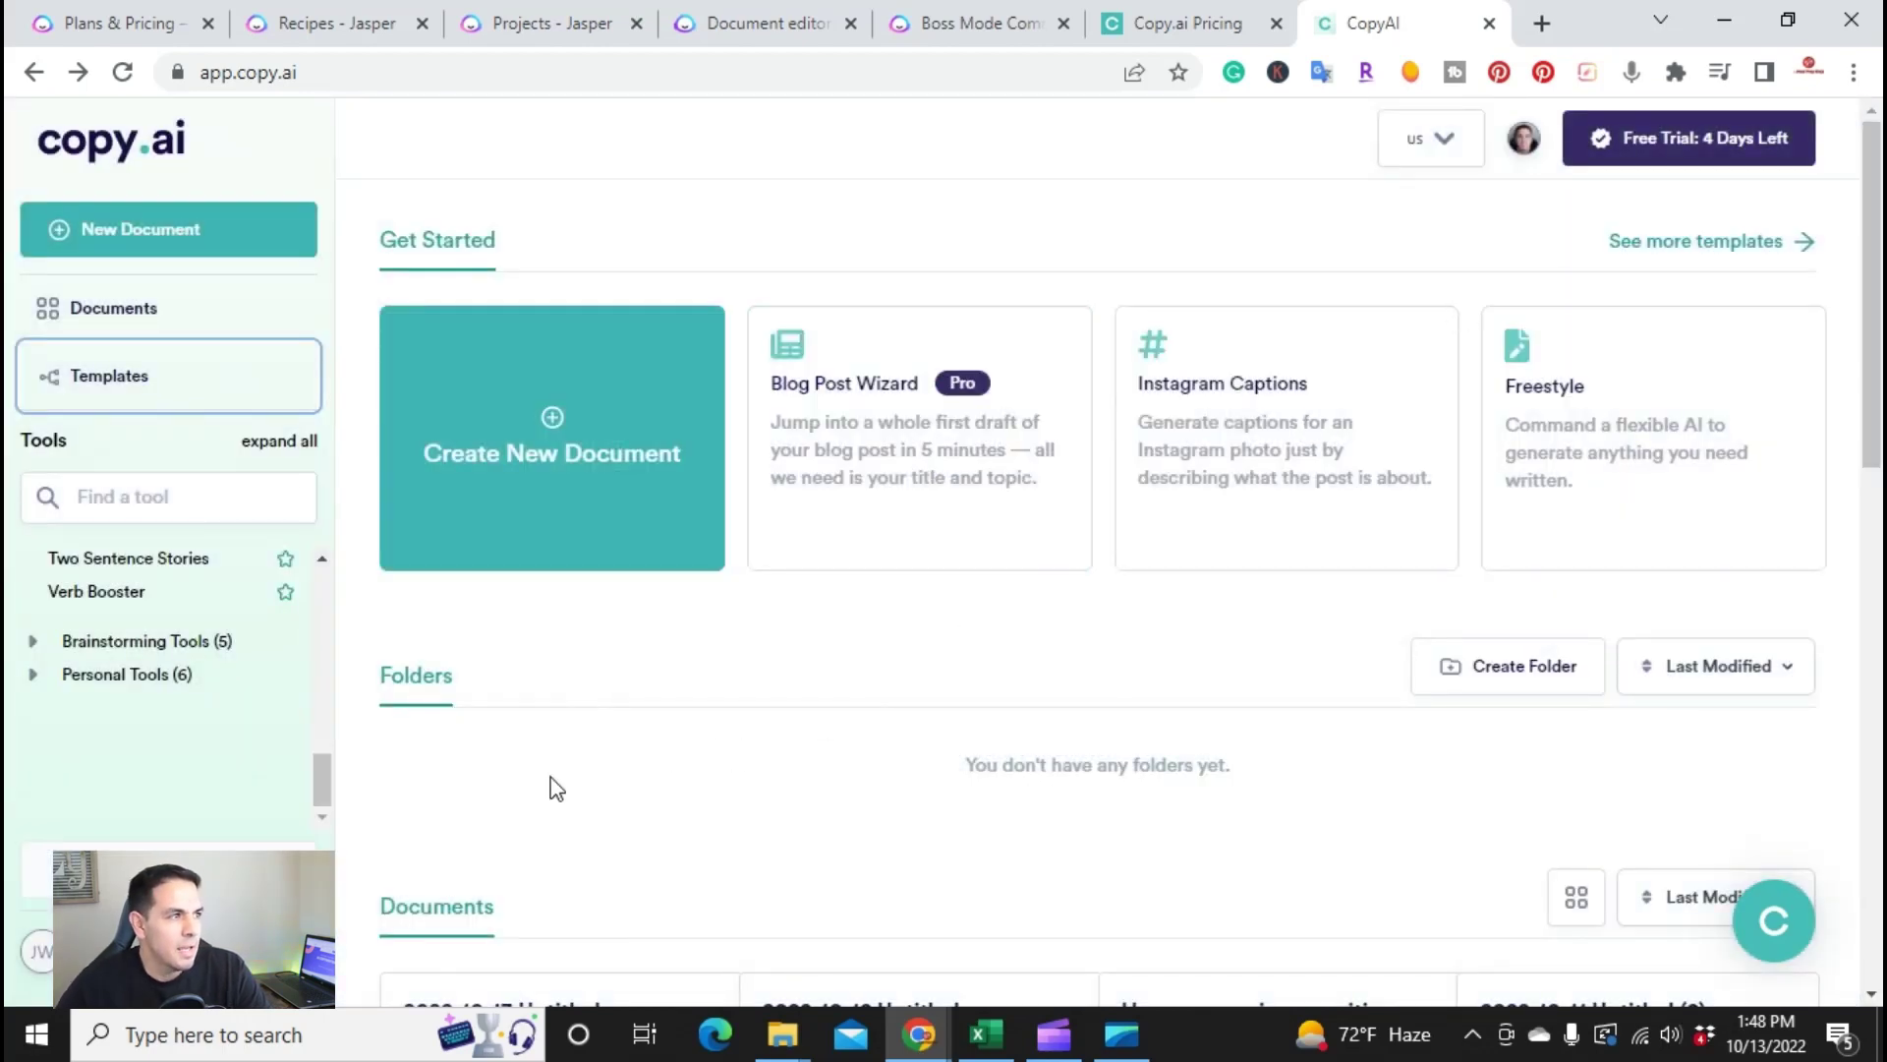
# - Review Copy.ai's tool categories, expanding Website Copy and Social Media Tools to examine the individual tools and collapsing them again
pyautogui.scroll(5, 108, 715)
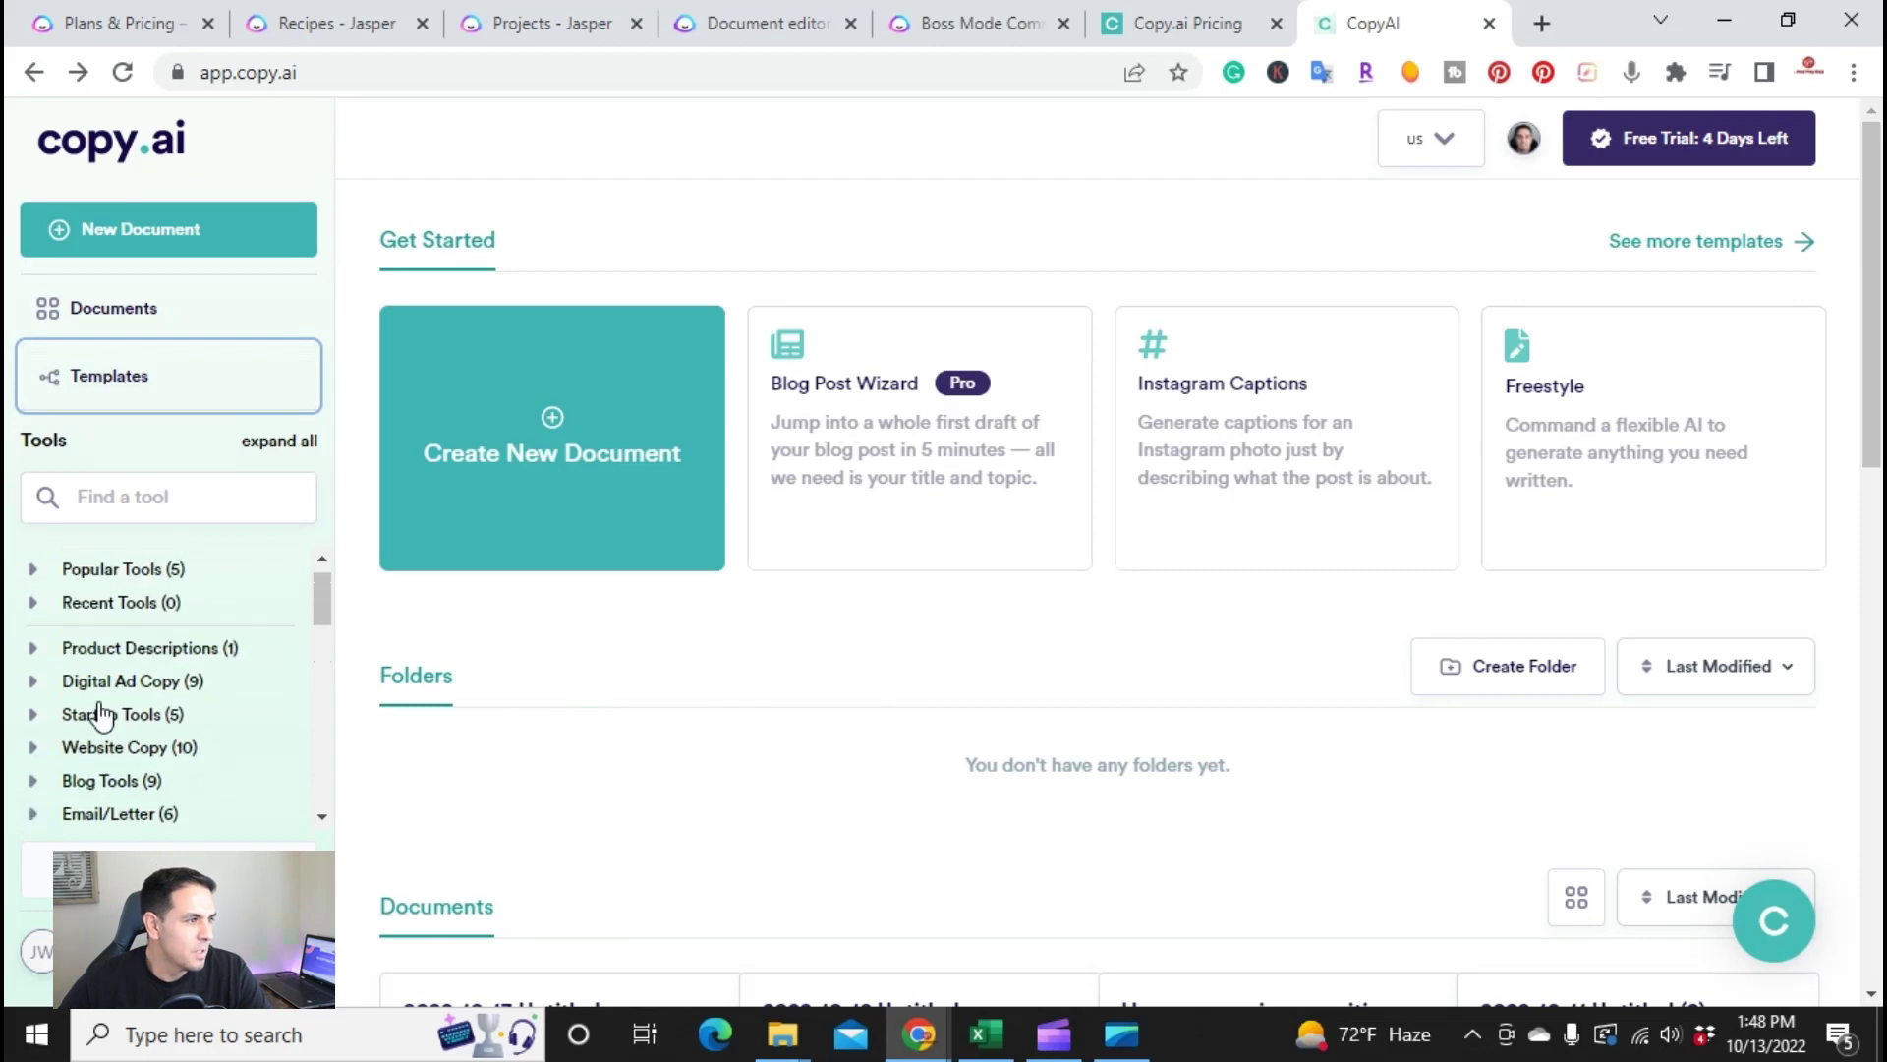
pyautogui.scroll(1, 104, 715)
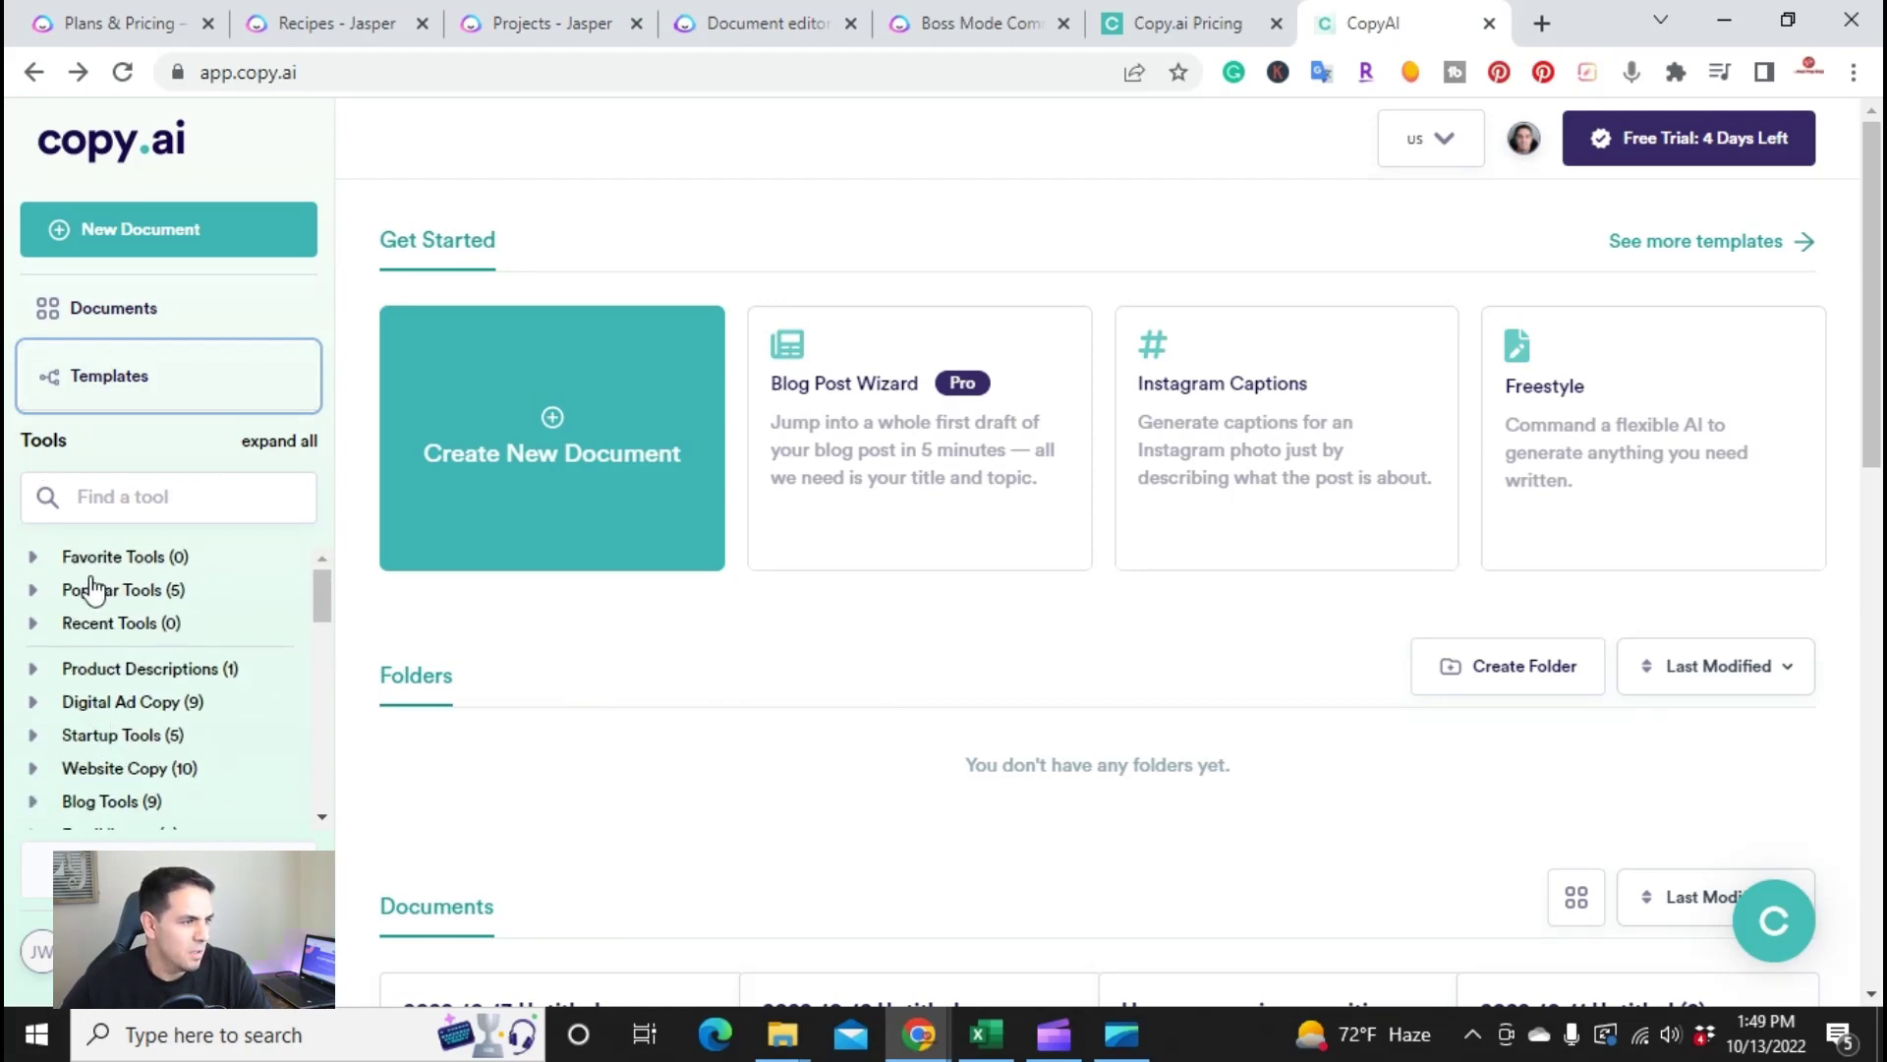
pyautogui.scroll(-1, 106, 686)
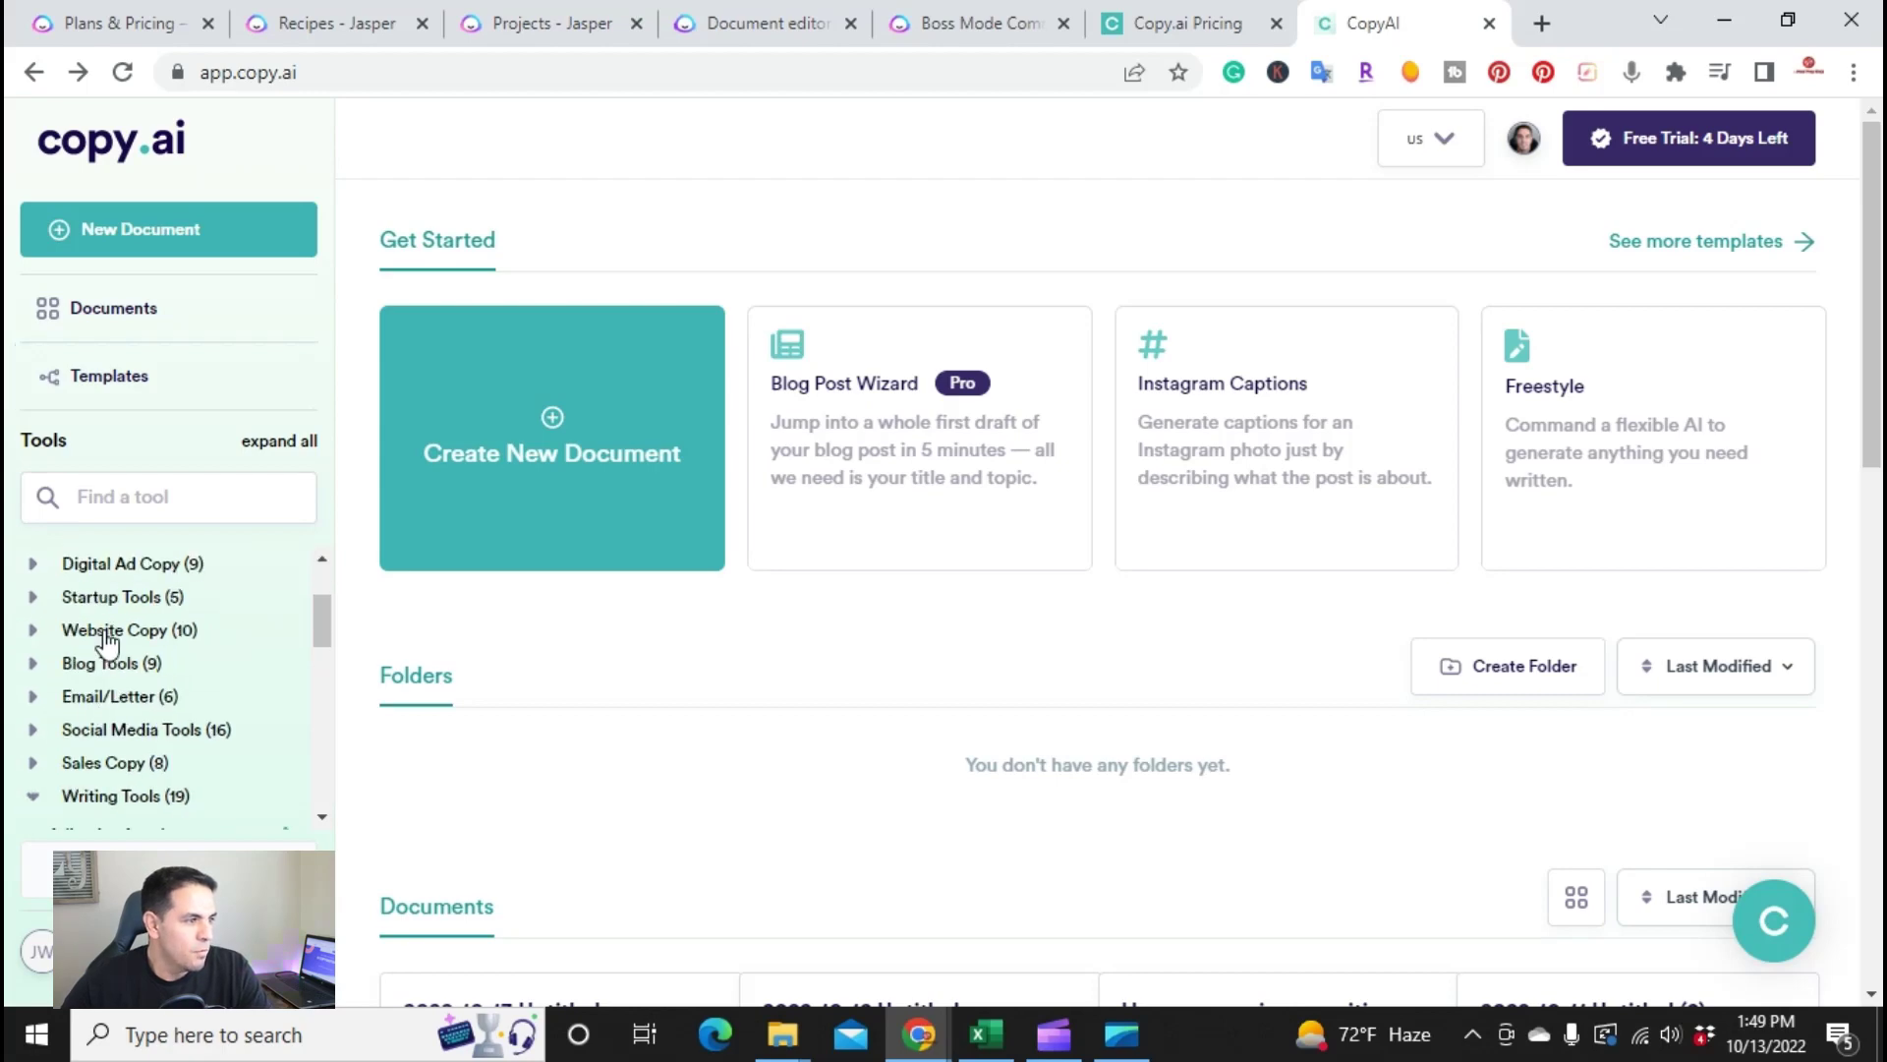
pyautogui.click(104, 634)
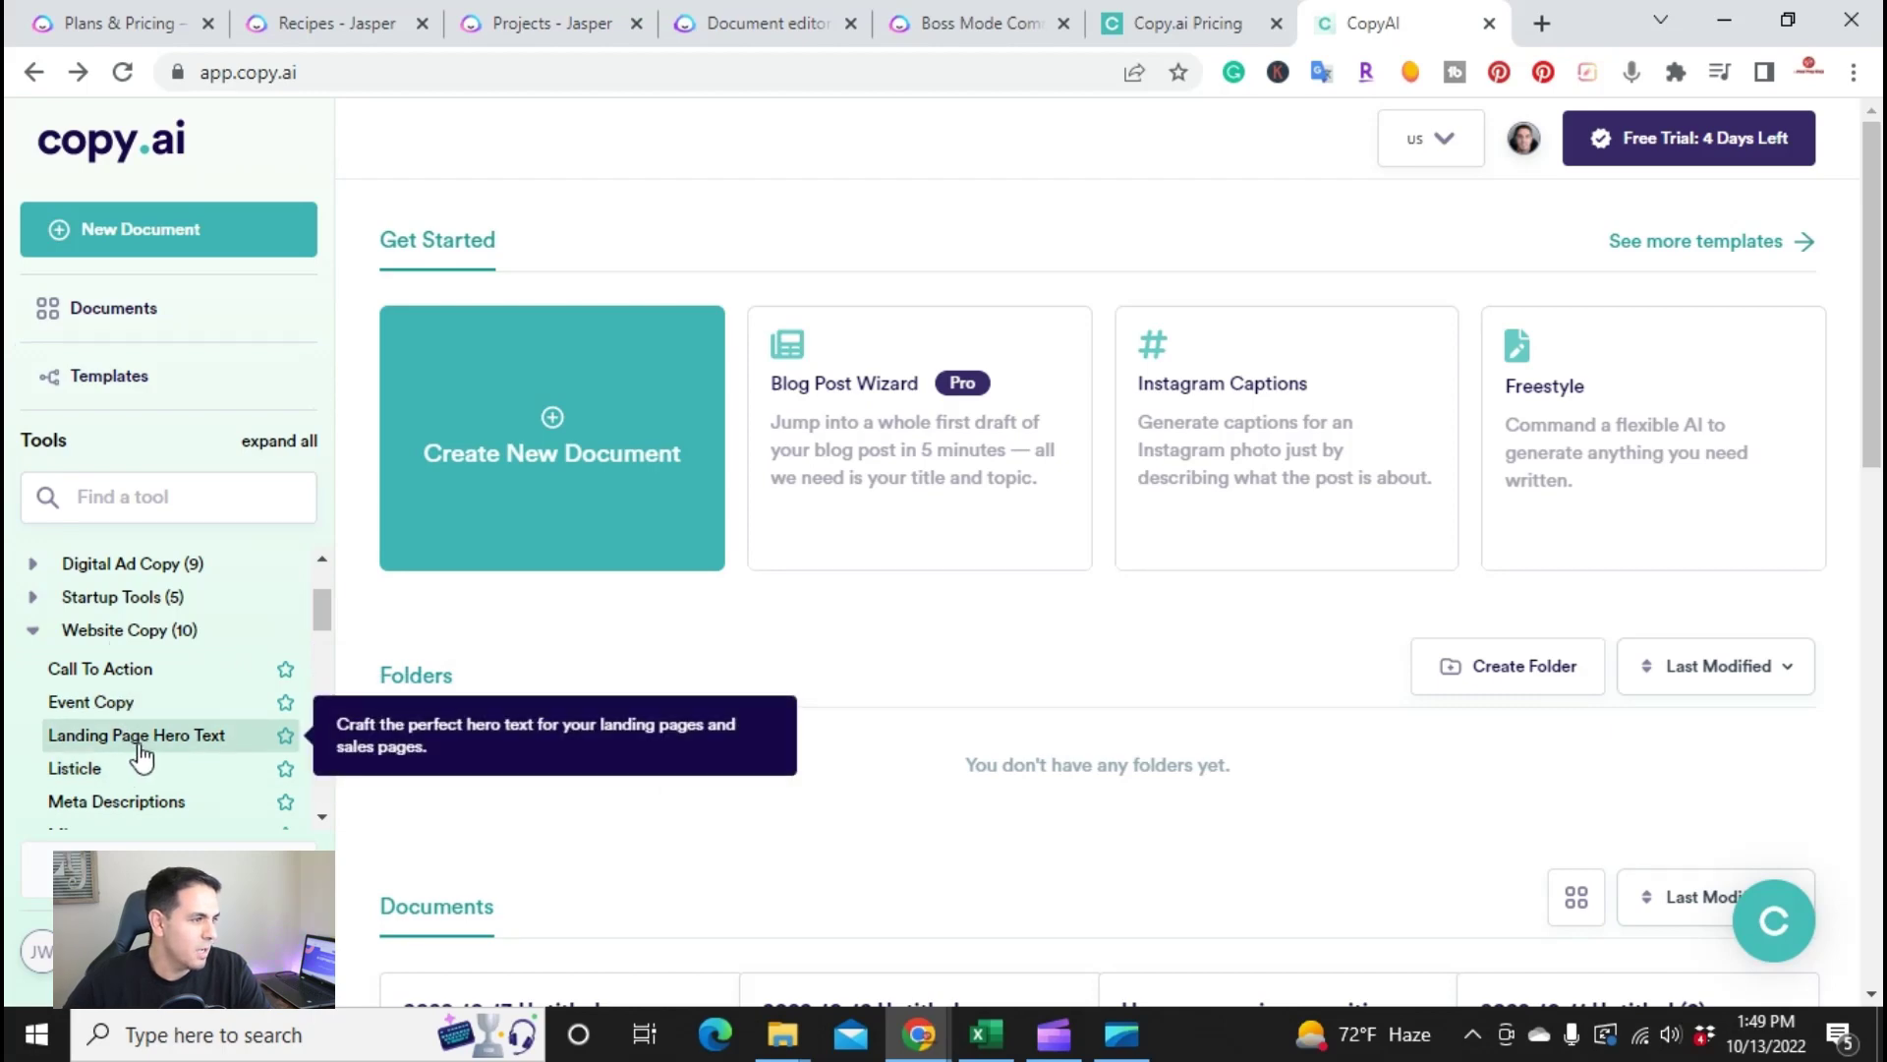
pyautogui.click(34, 634)
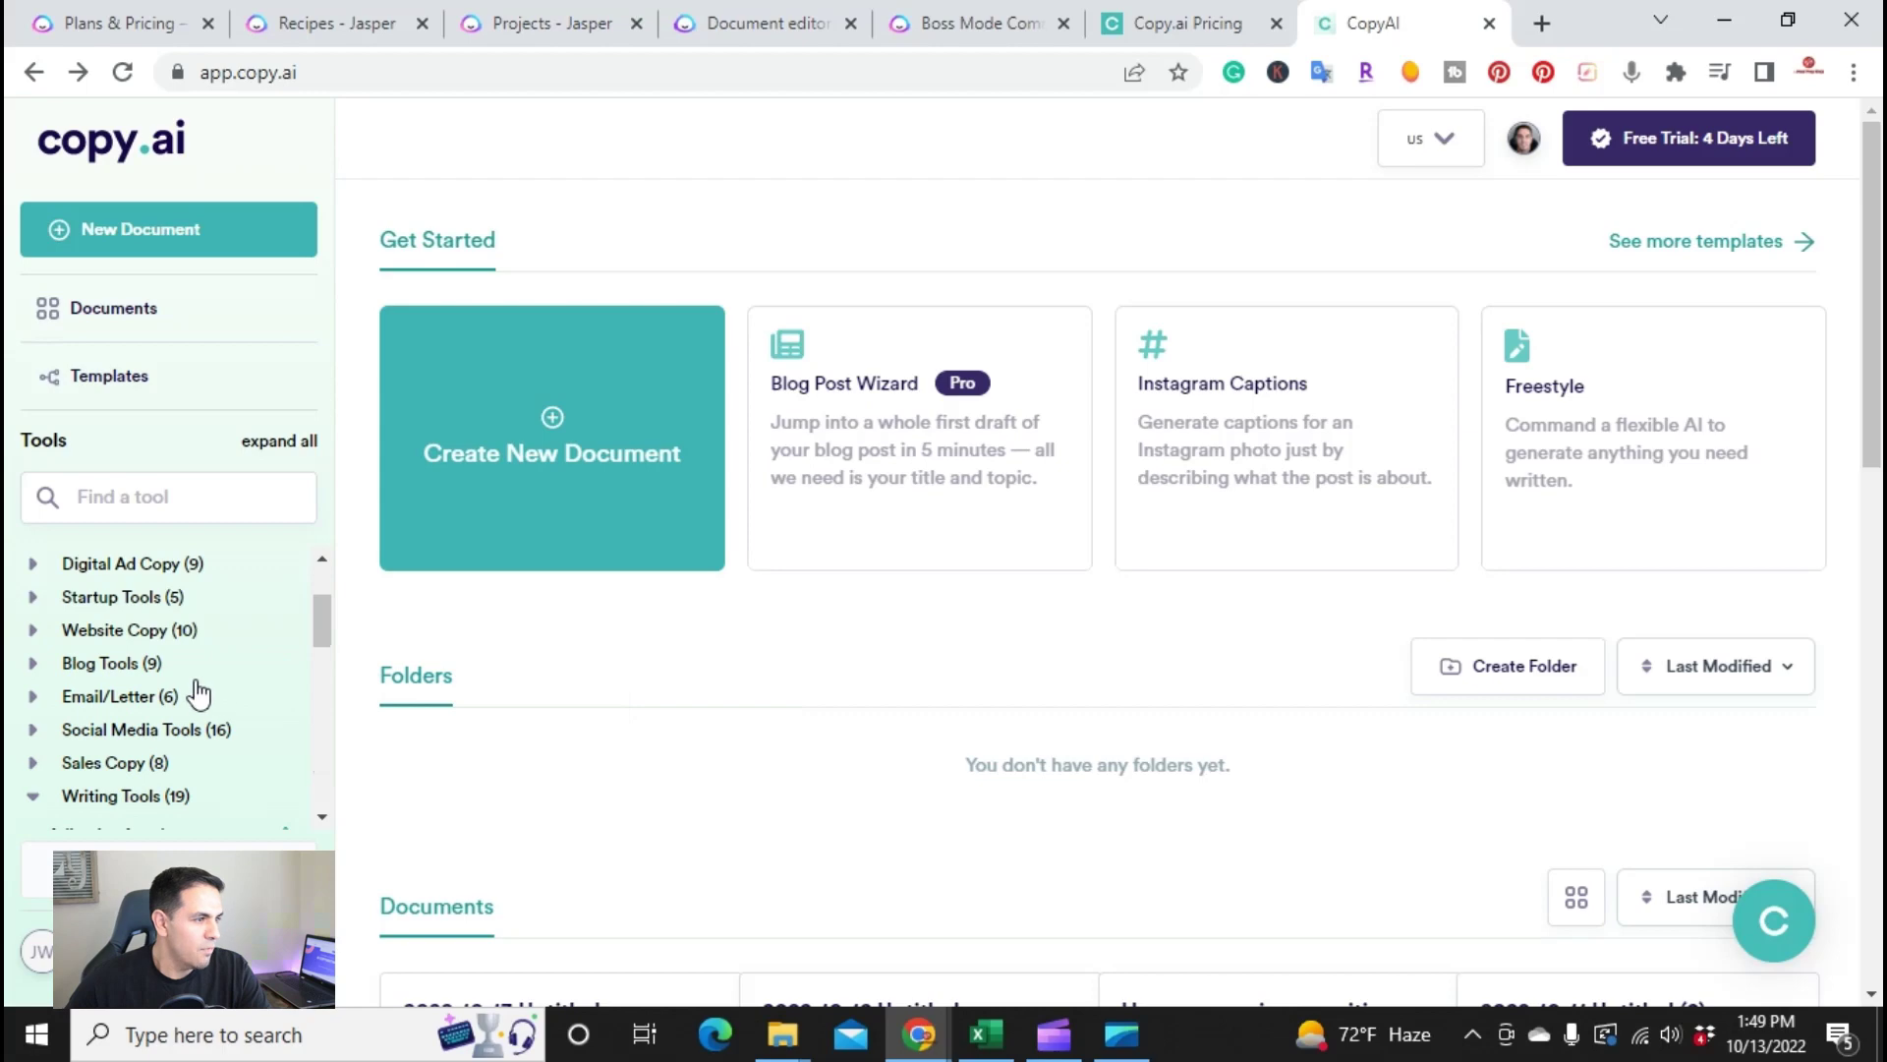
pyautogui.click(132, 732)
pyautogui.scroll(-3, 136, 736)
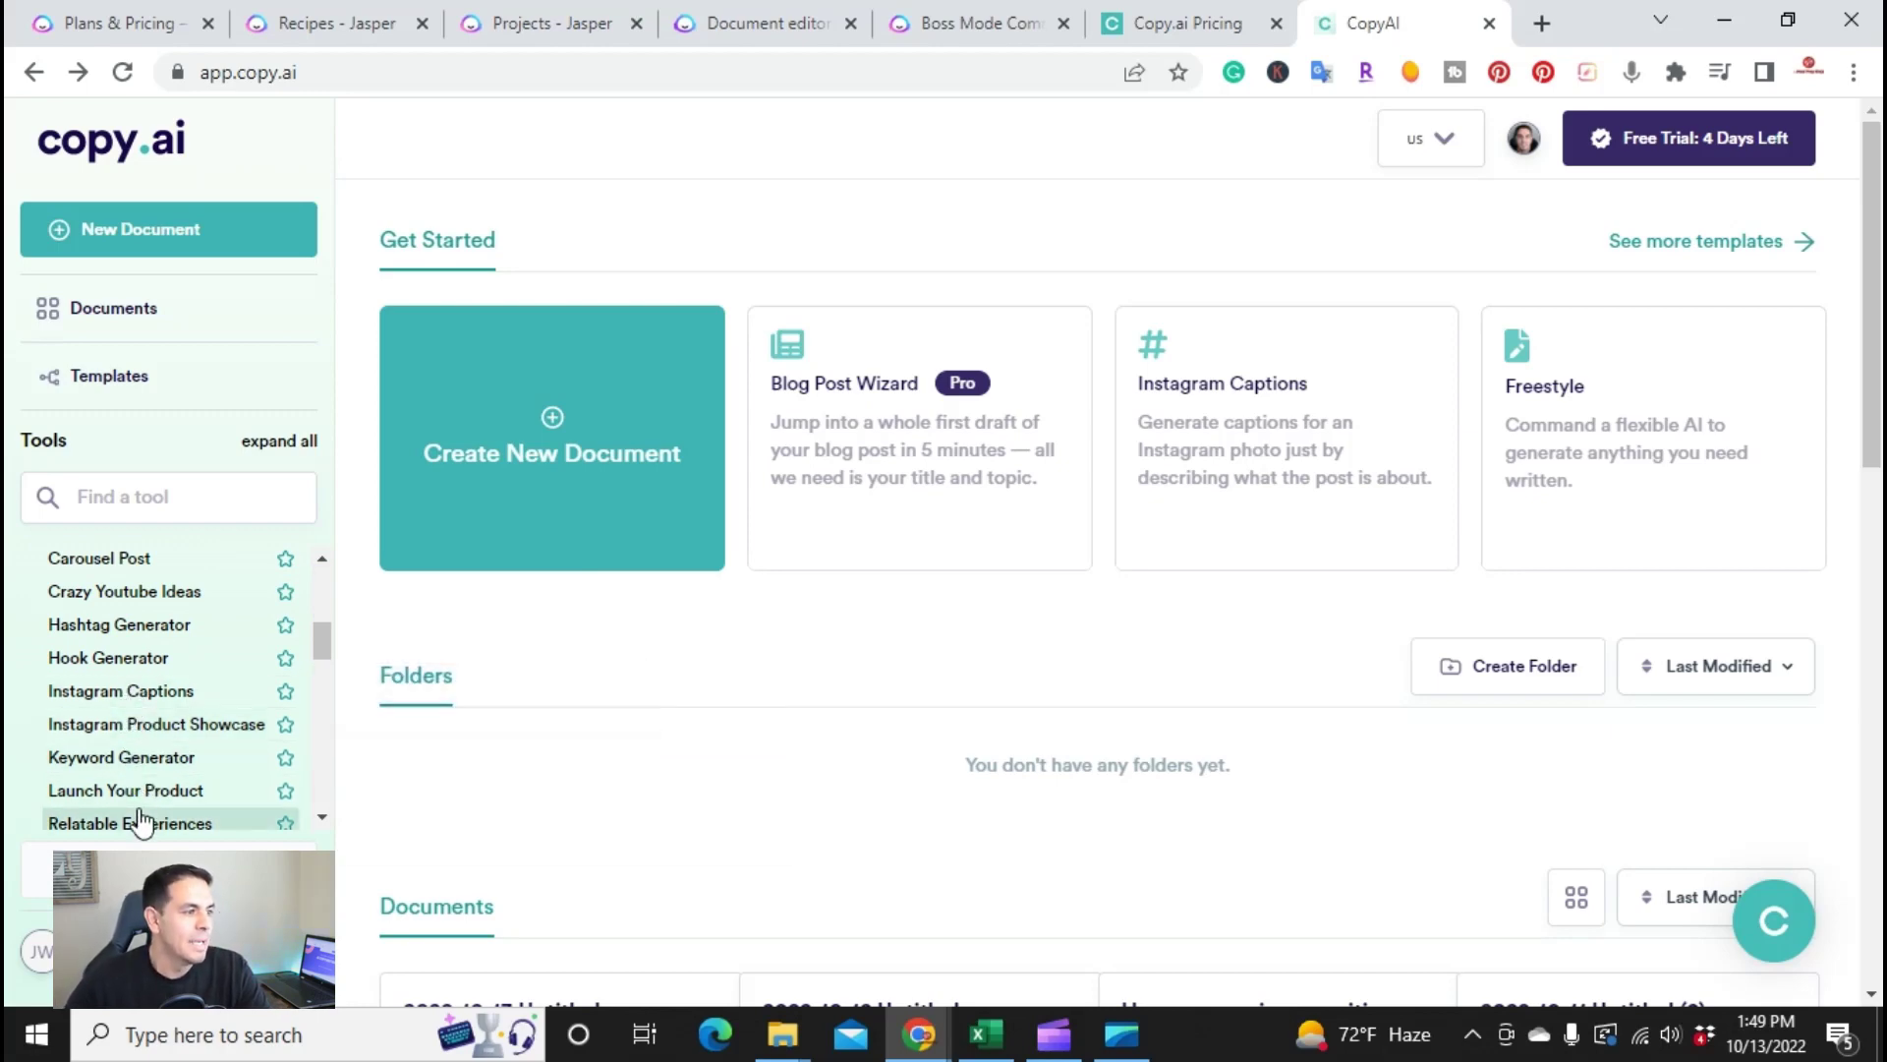
pyautogui.scroll(3, 25, 659)
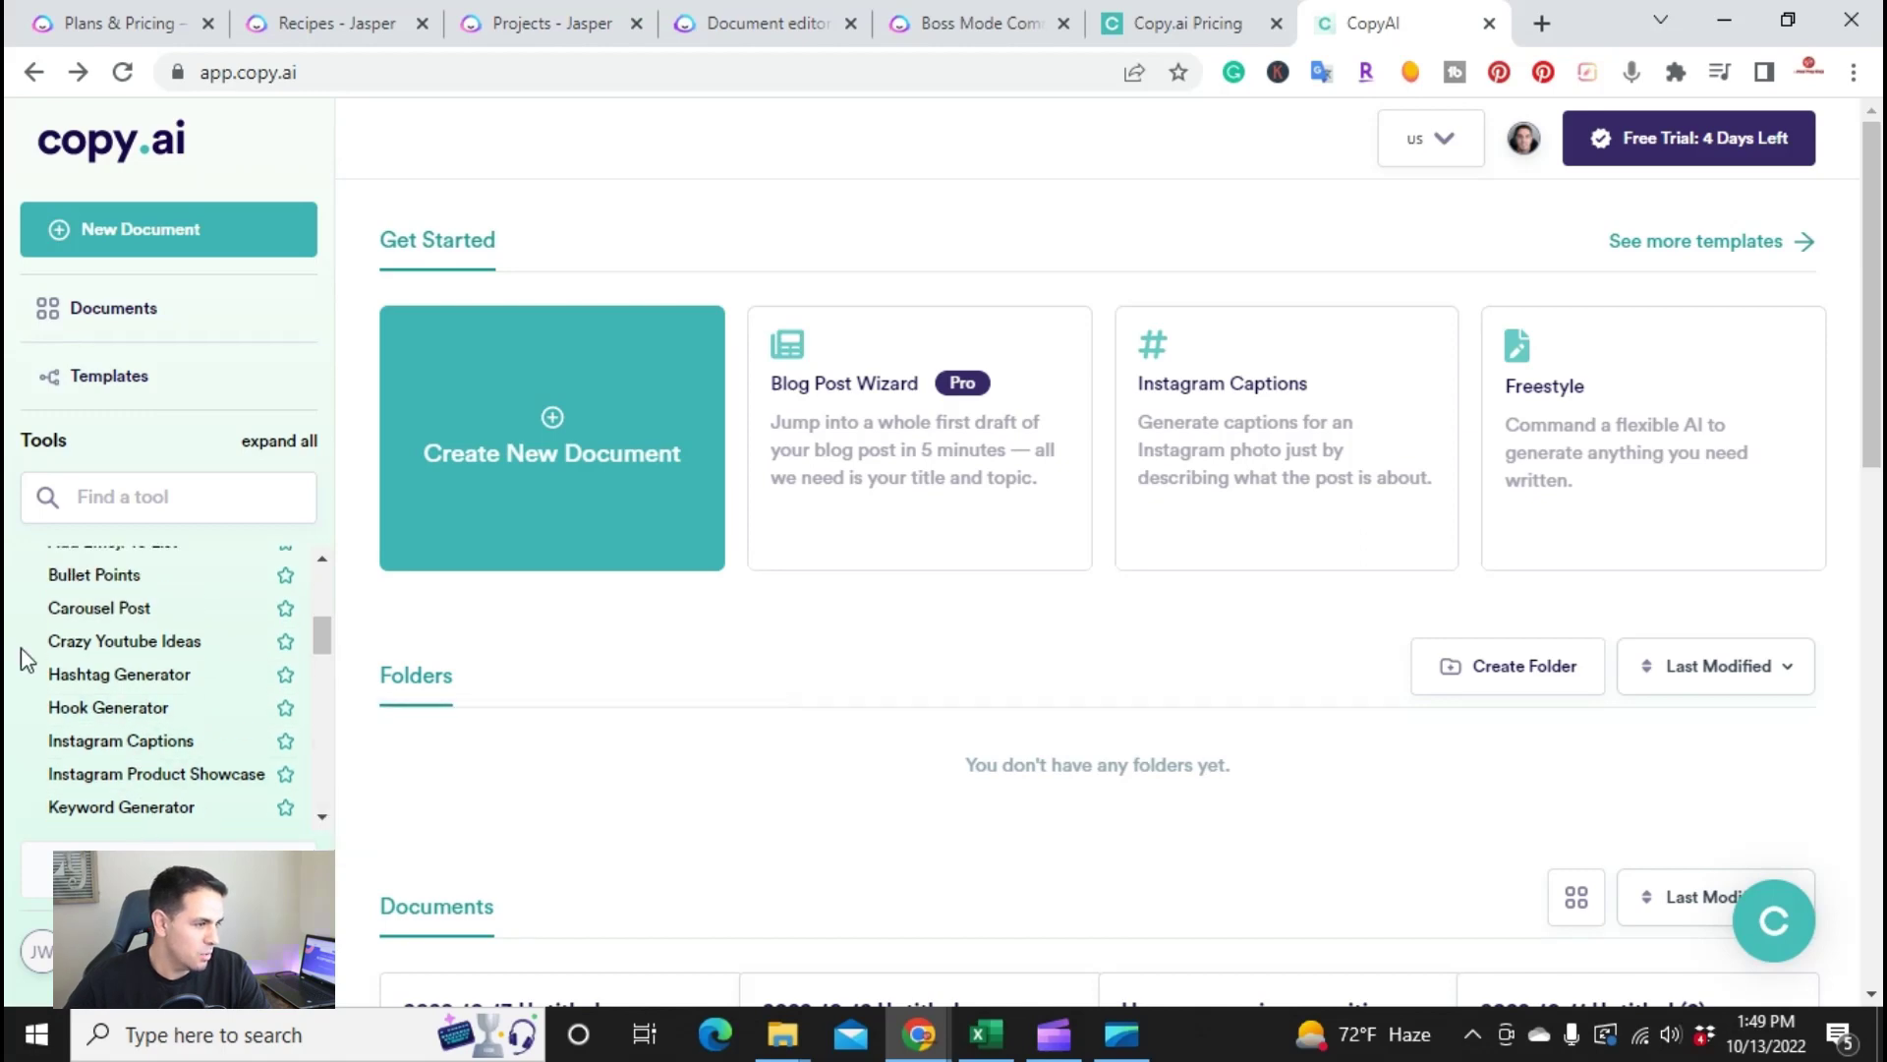
pyautogui.click(34, 732)
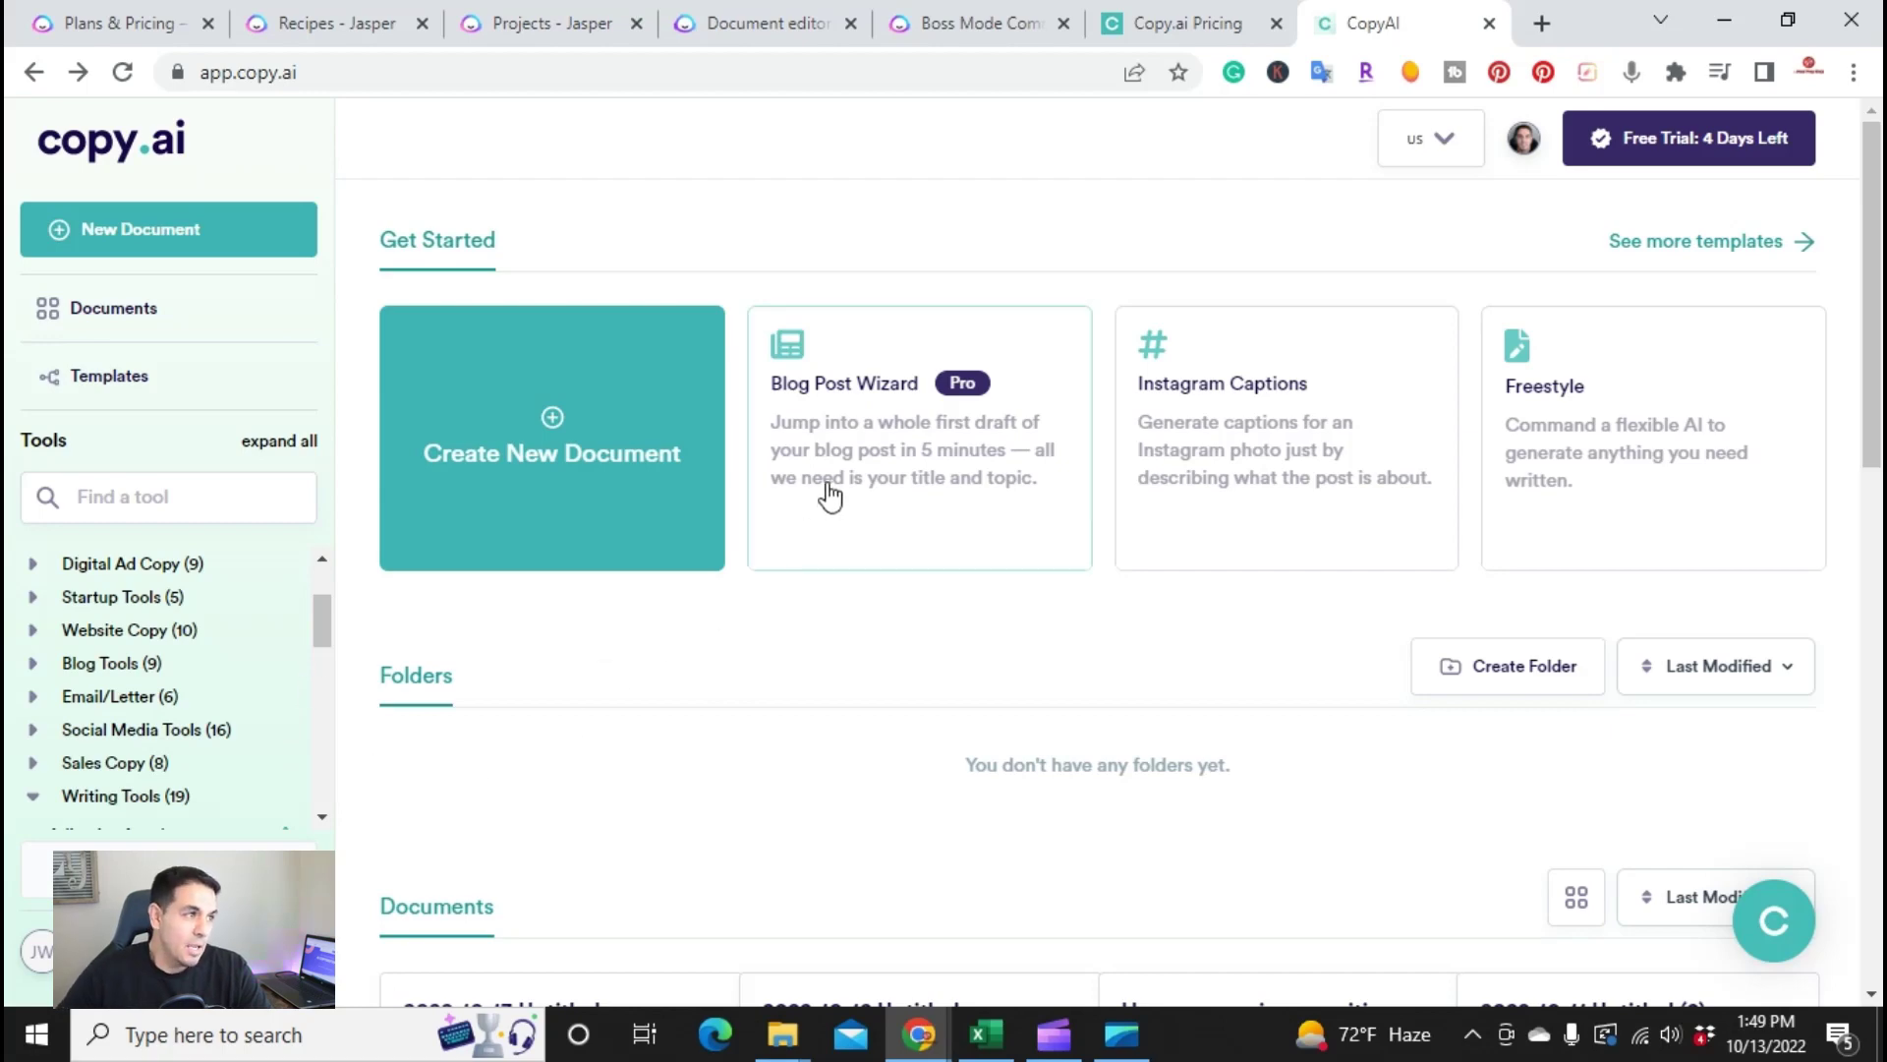
# - Start Copy.ai's Blog Post Wizard and paste the blog title "How can an ai copywriting tool improve your business?"
pyautogui.click(869, 444)
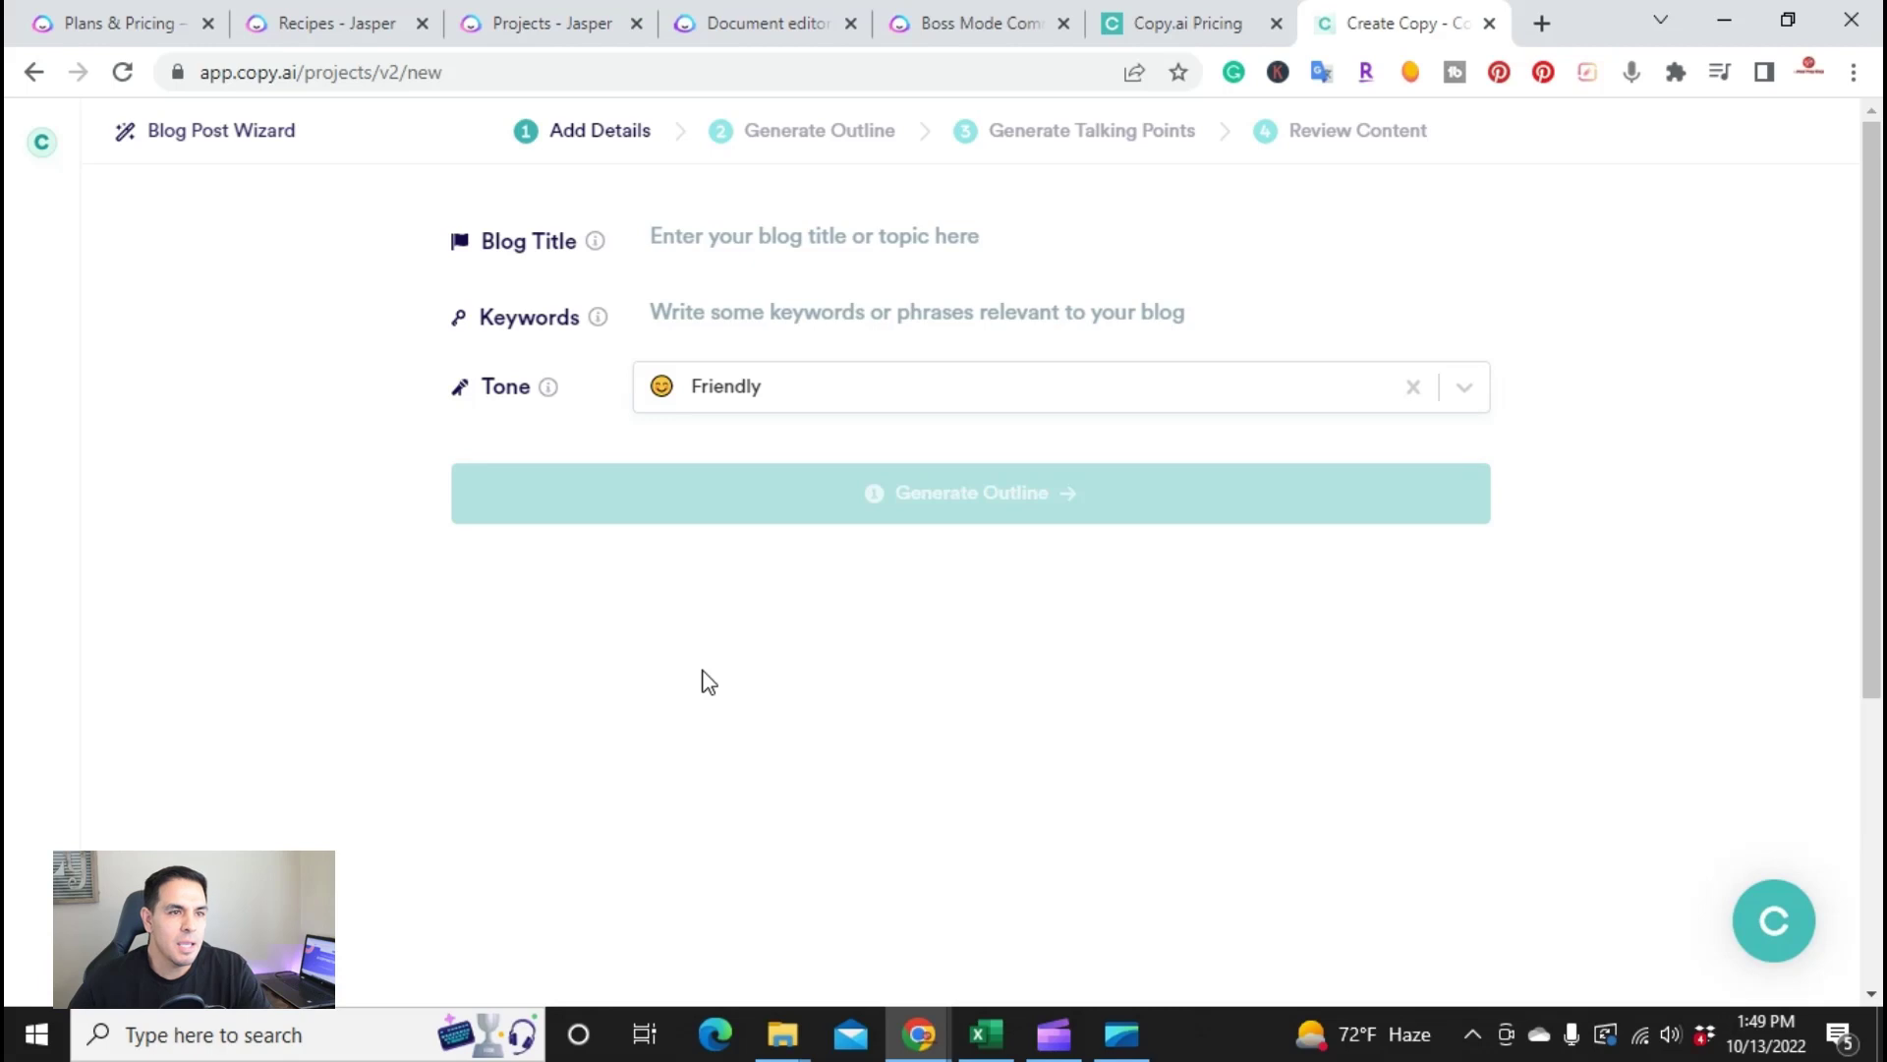
pyautogui.click(856, 238)
pyautogui.rightClick(843, 240)
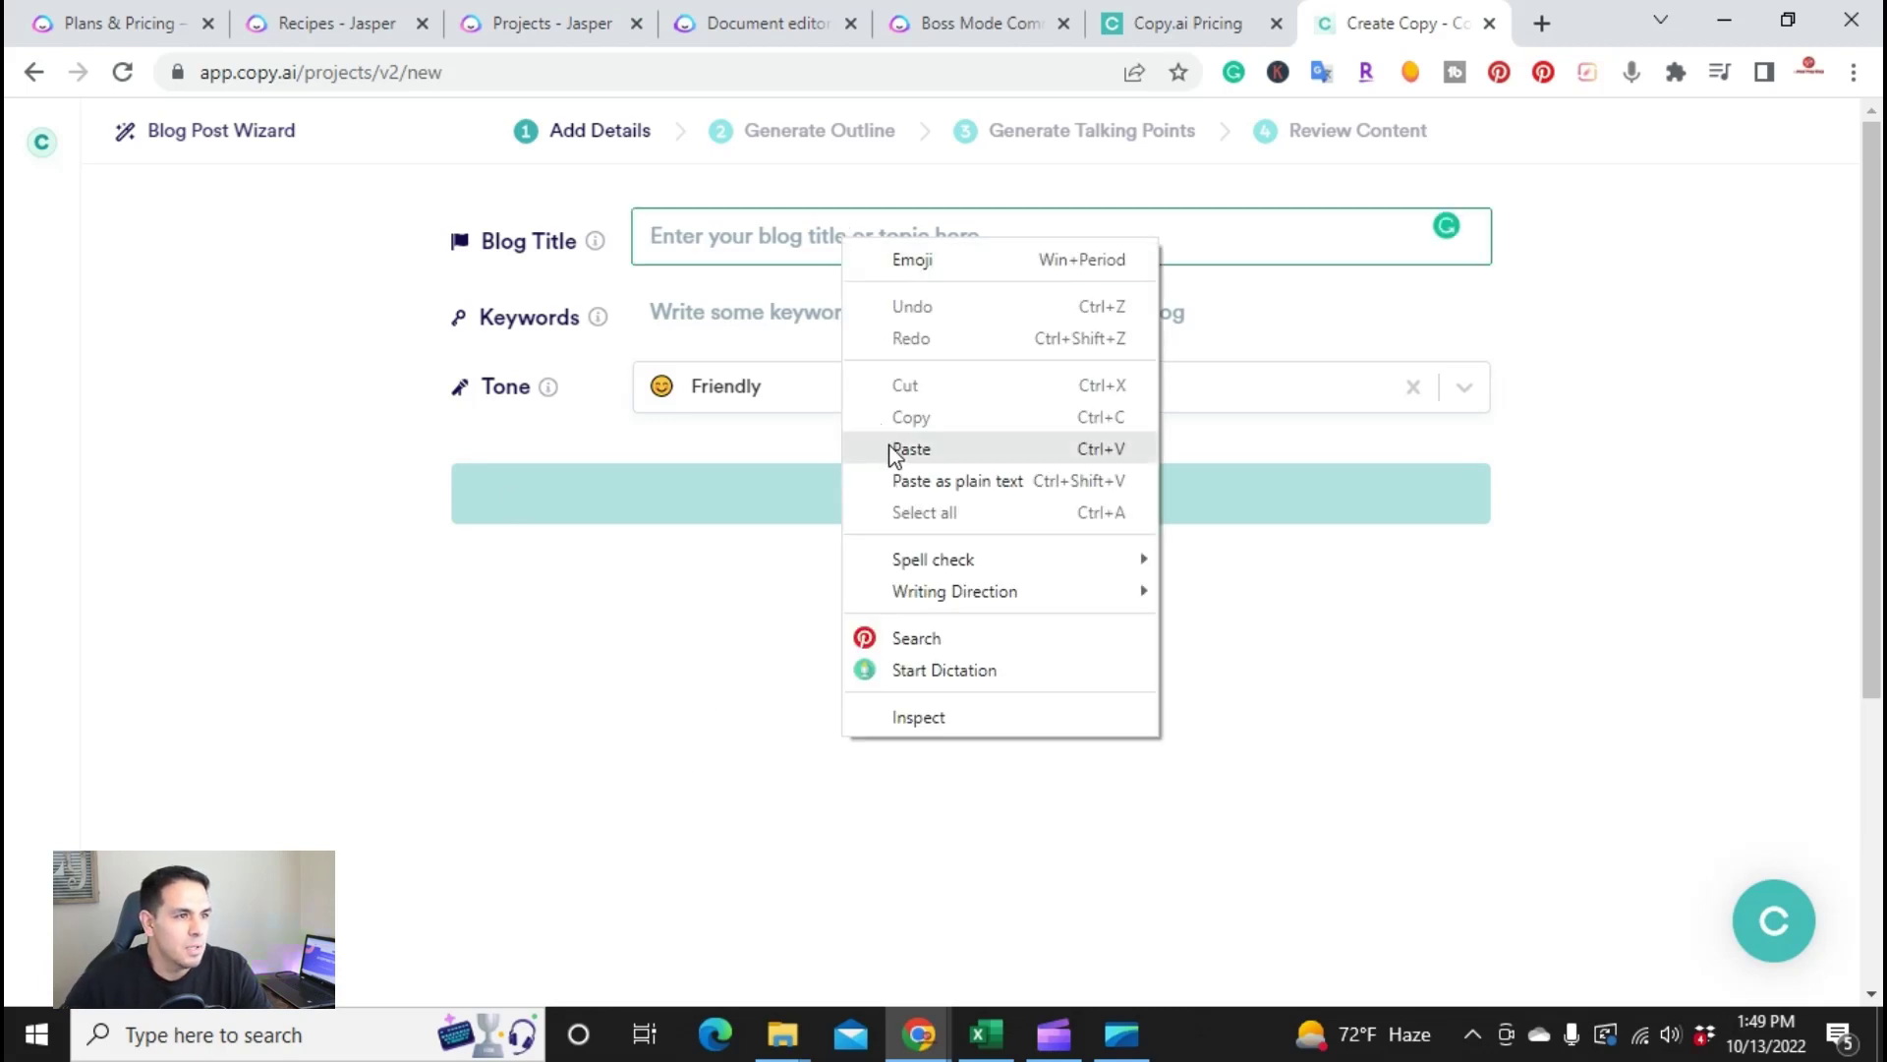
pyautogui.click(893, 449)
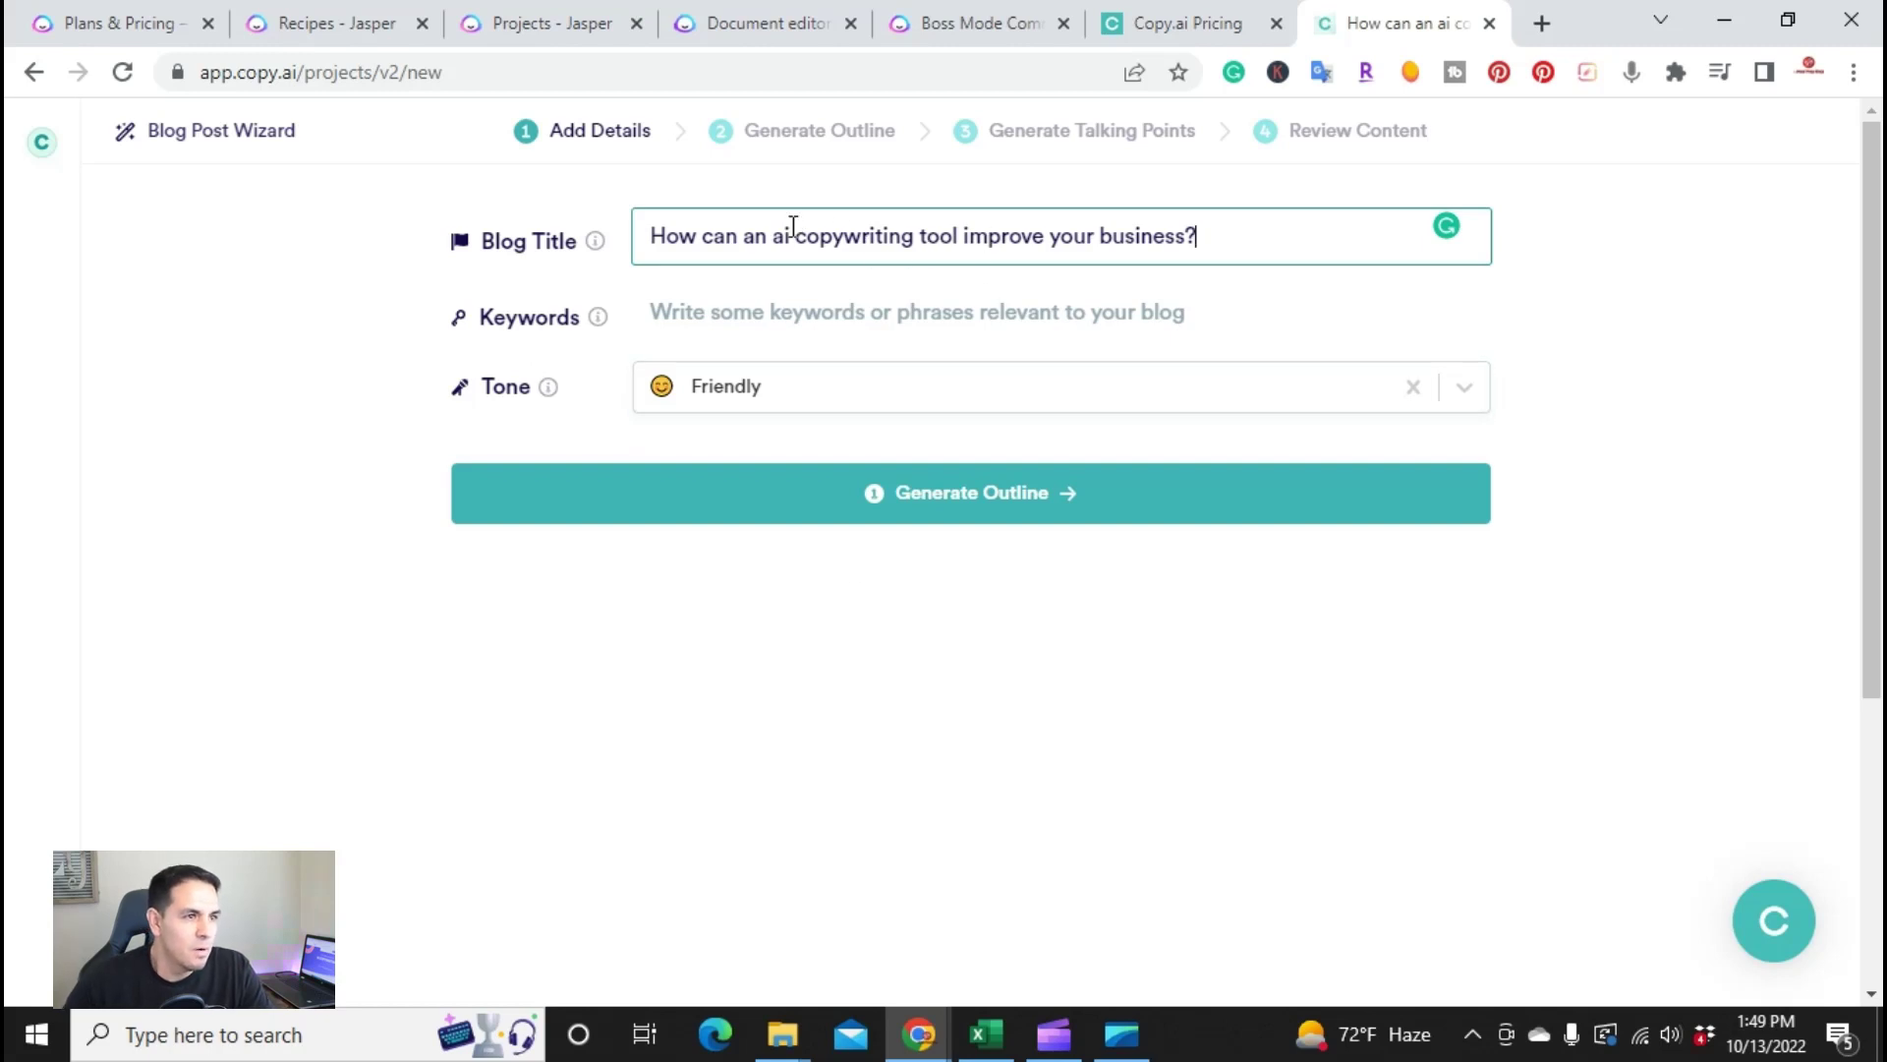
# - Copy "ai copywriting tool" from the blog title and paste it as the keywords
pyautogui.moveTo(773, 228); pyautogui.dragTo(950, 224)
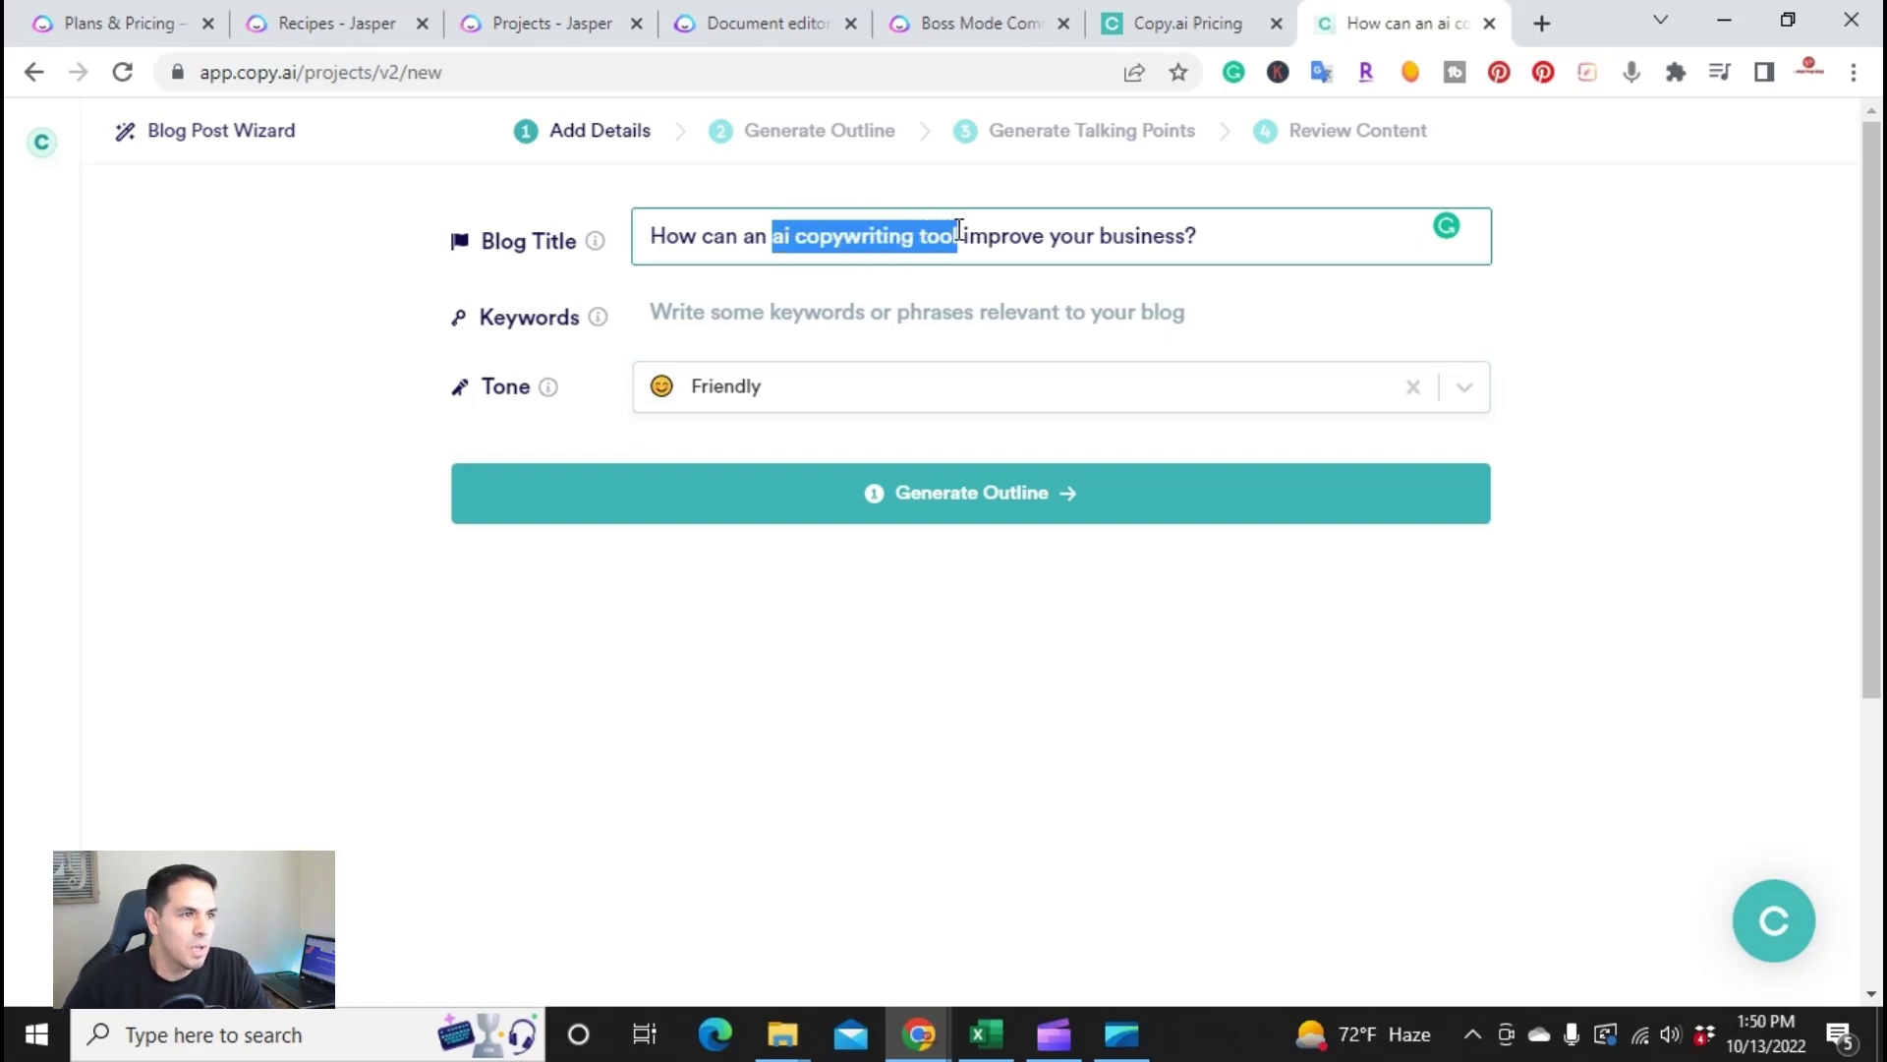
pyautogui.rightClick(888, 232)
pyautogui.click(914, 330)
pyautogui.click(726, 310)
pyautogui.rightClick(727, 308)
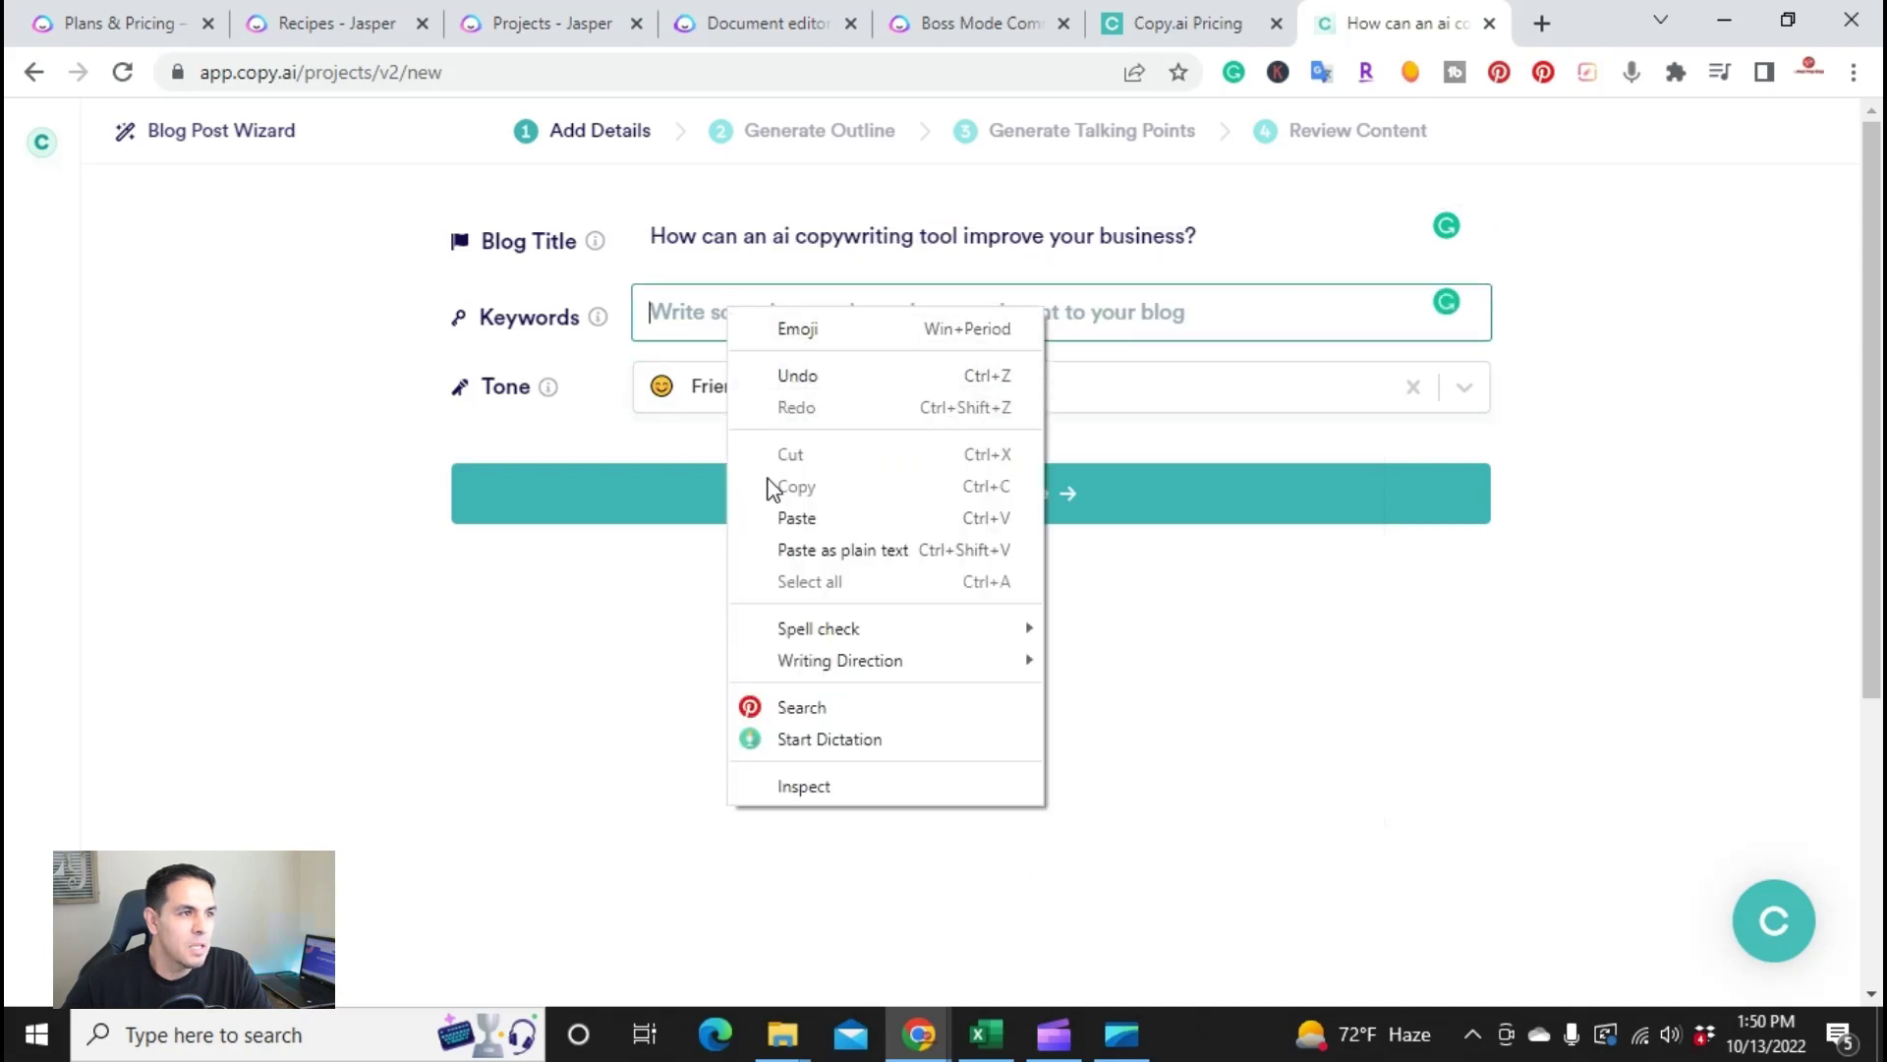
pyautogui.click(795, 518)
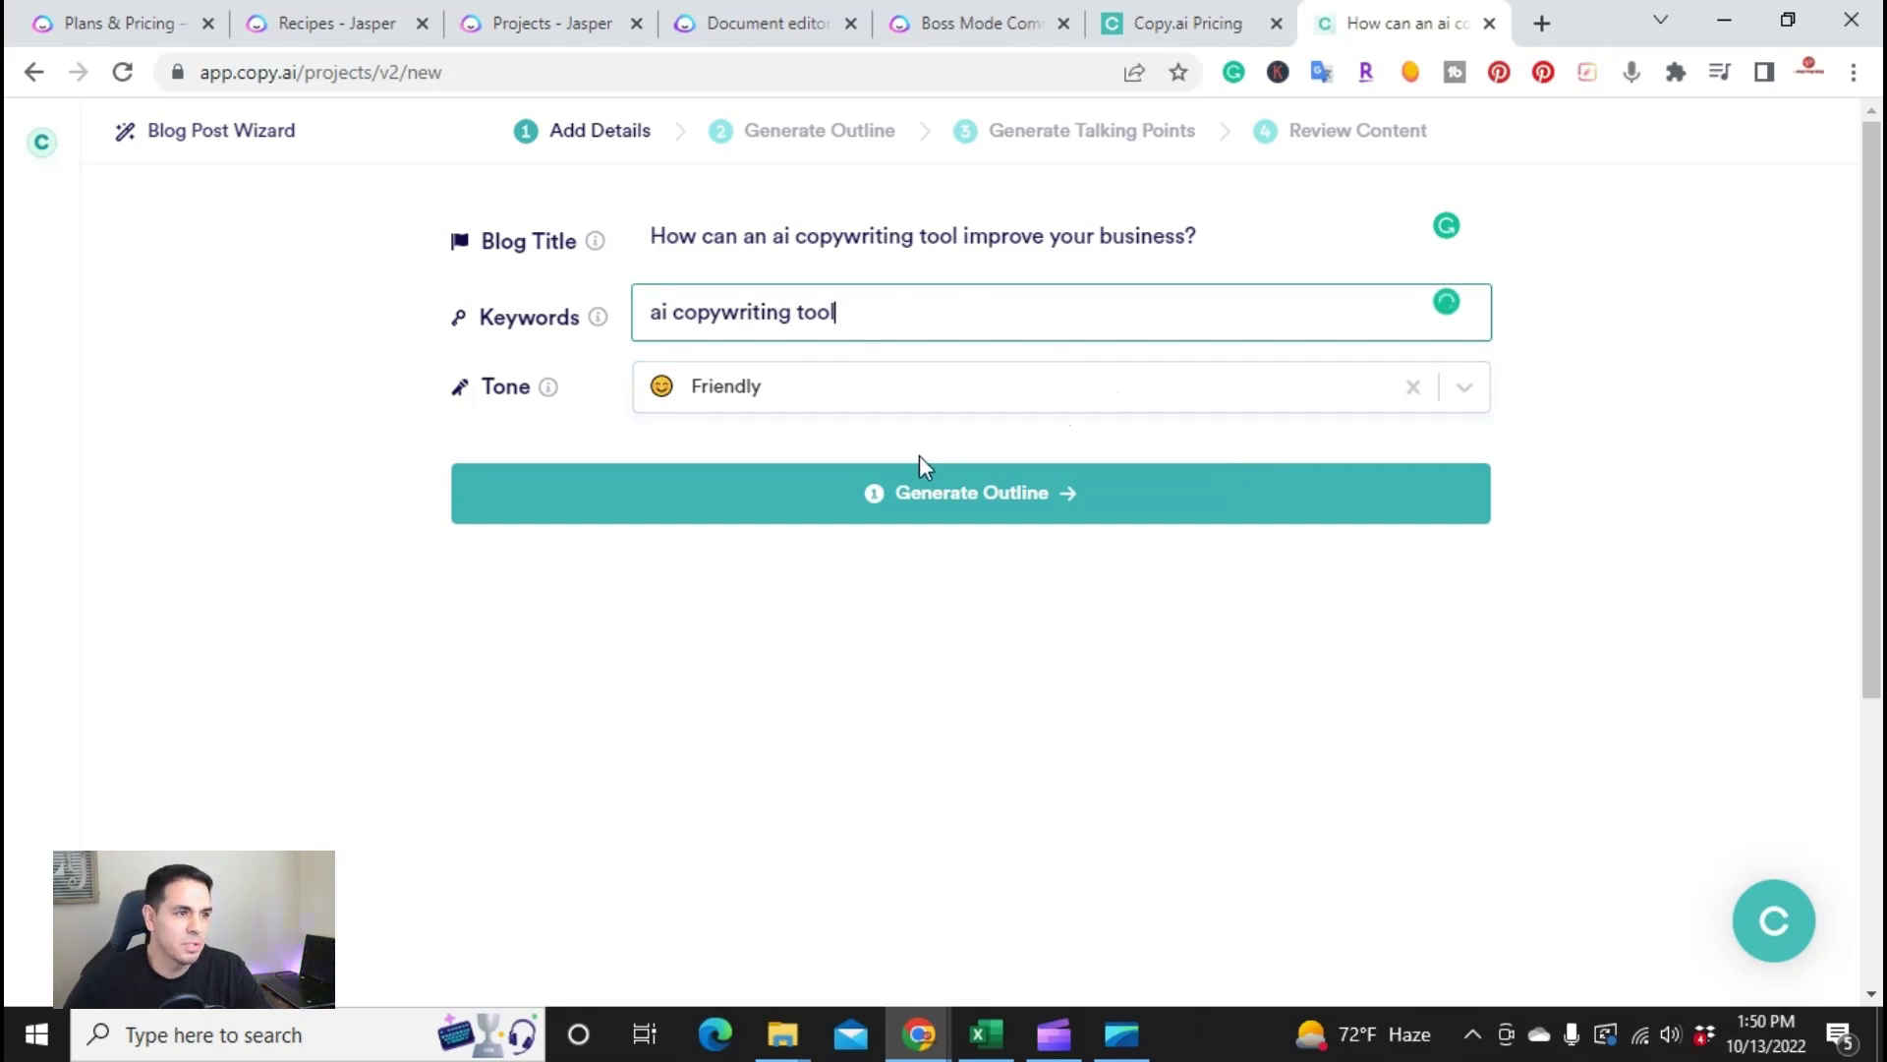
# - Generate the blog post outline and review its suggested section headings
pyautogui.click(959, 500)
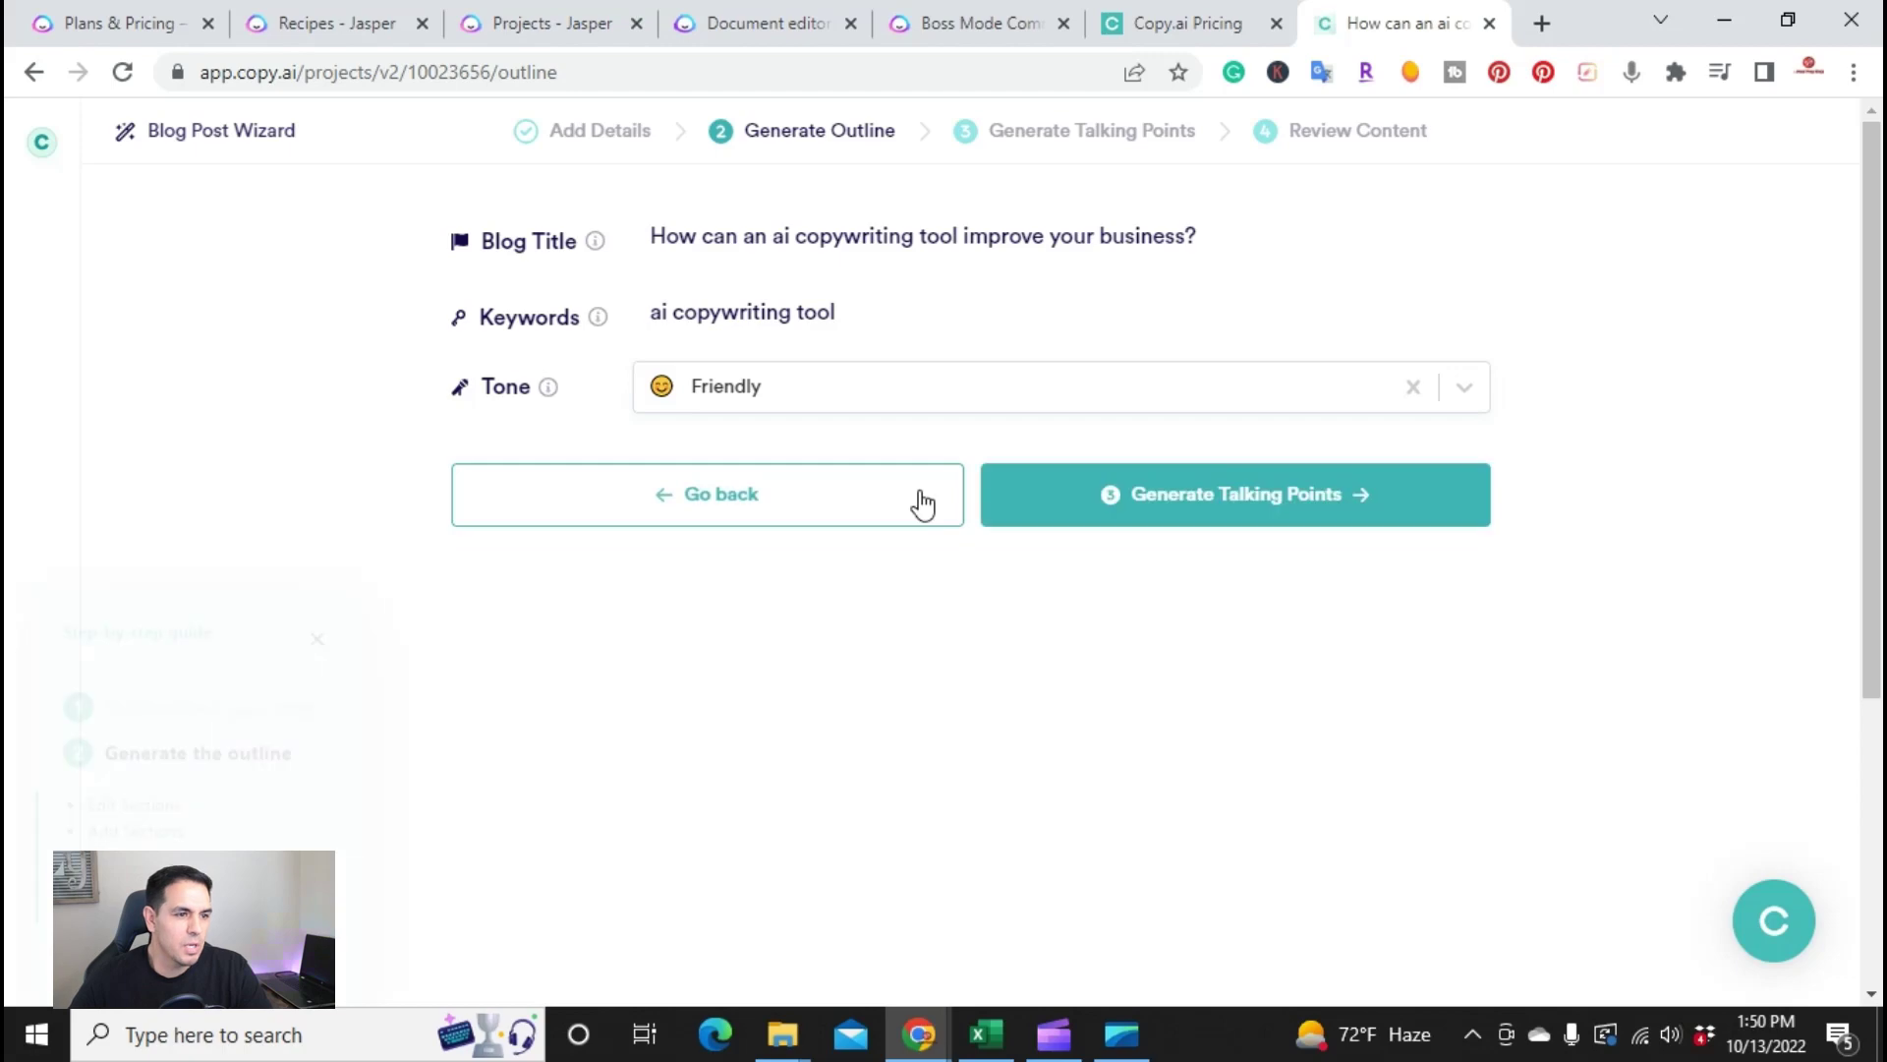
pyautogui.scroll(-4, 1274, 646)
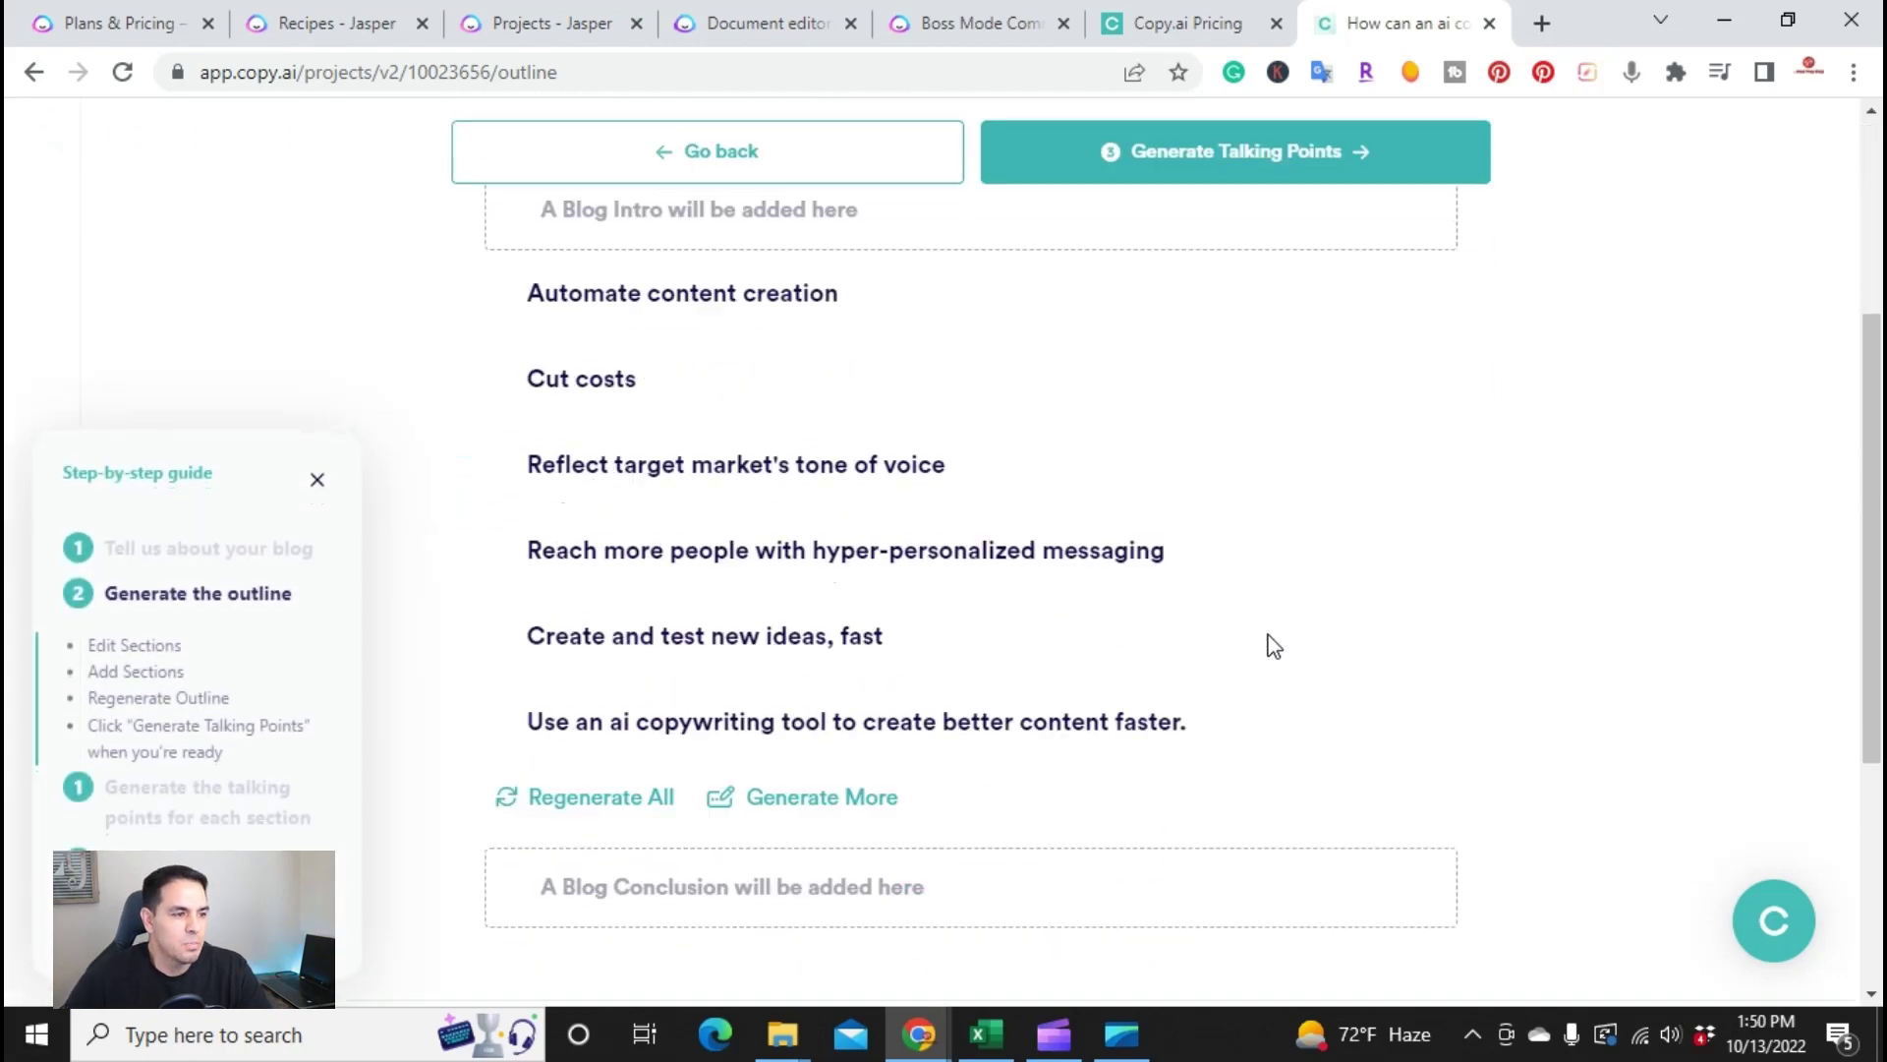
pyautogui.scroll(1, 1179, 645)
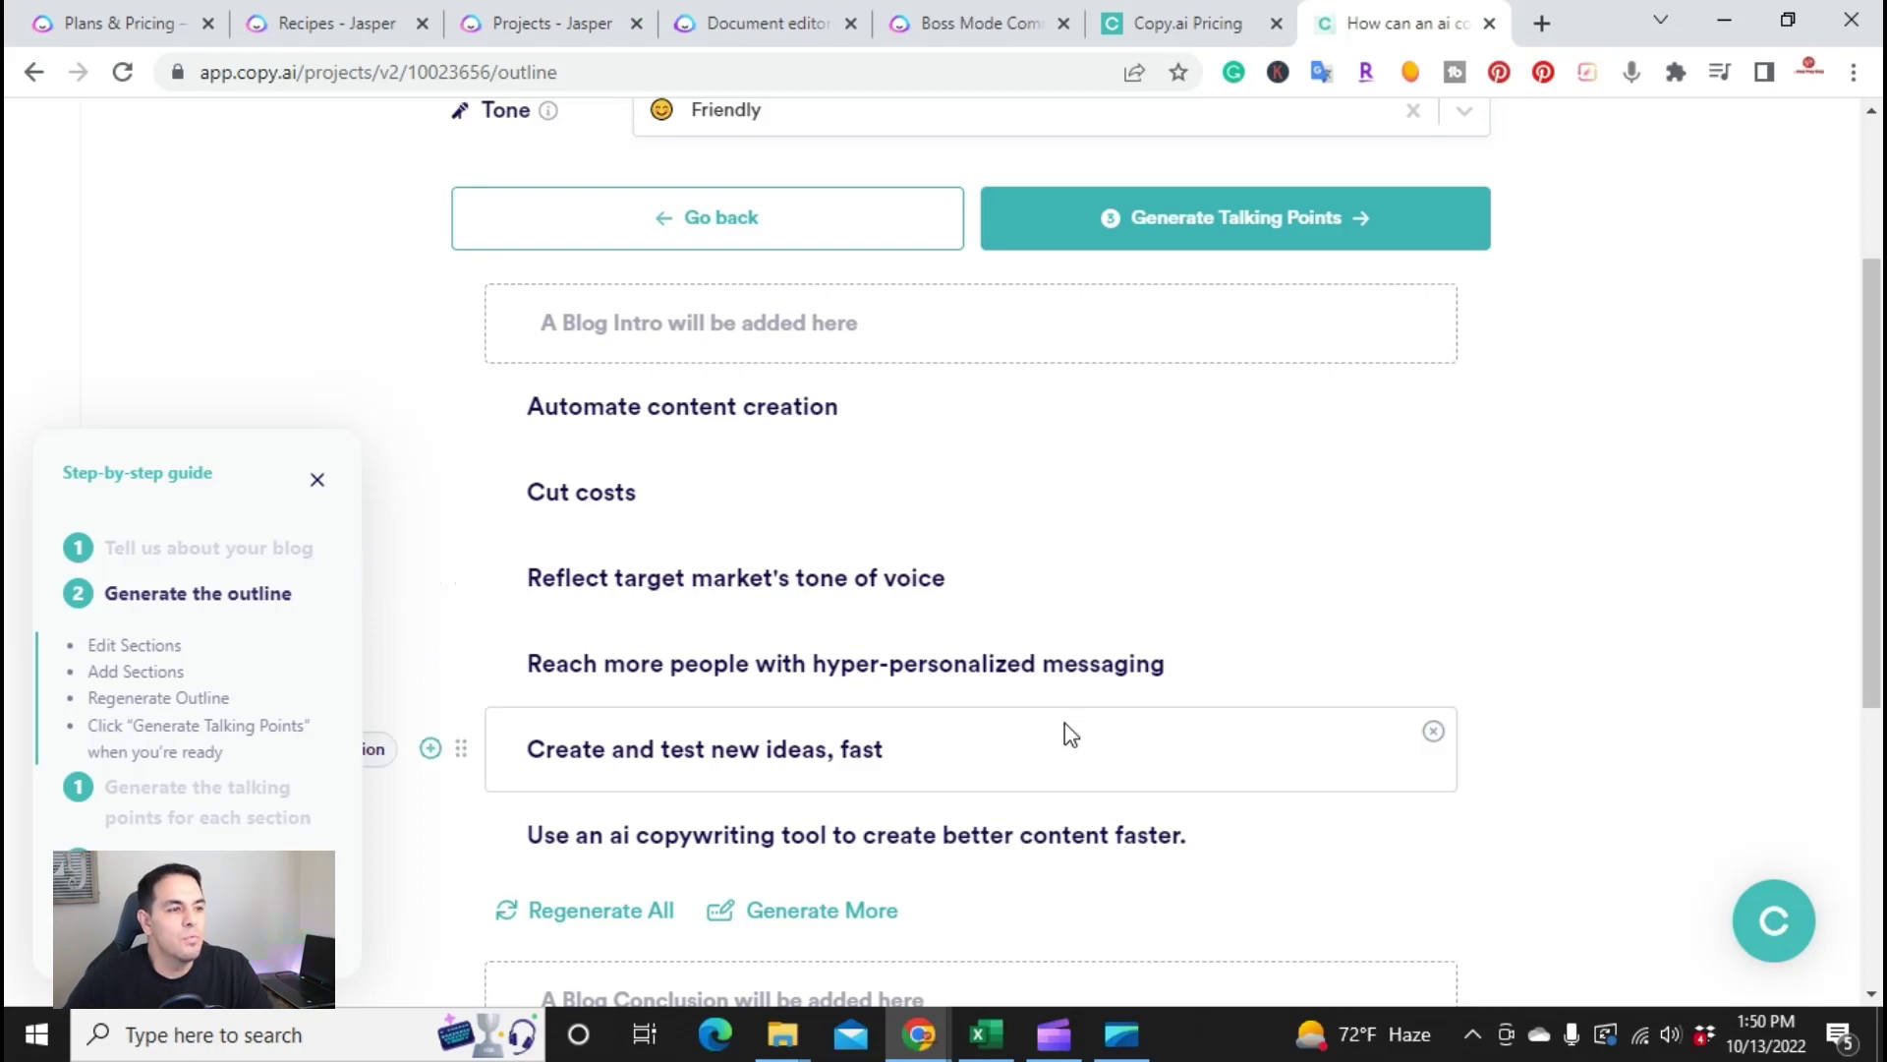
pyautogui.scroll(-2, 1066, 730)
pyautogui.scroll(2, 1053, 560)
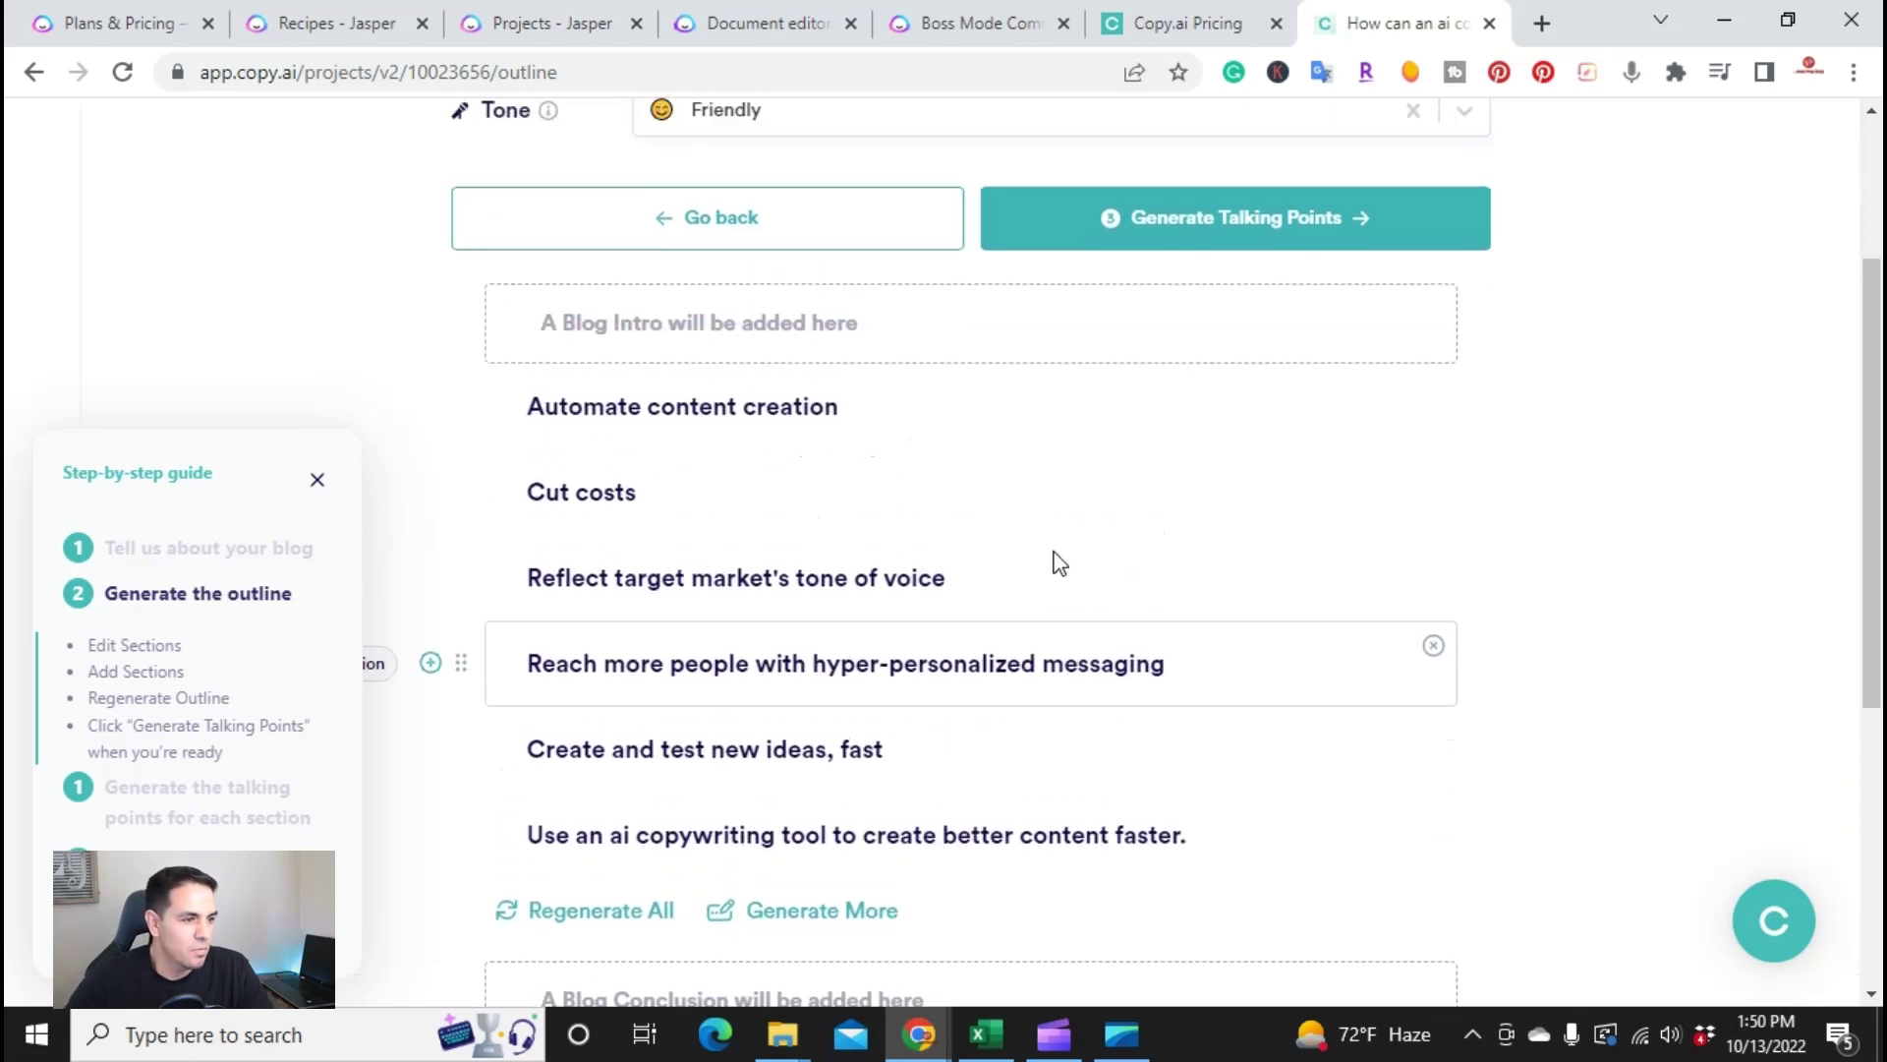
pyautogui.scroll(-5, 958, 645)
pyautogui.scroll(3, 957, 653)
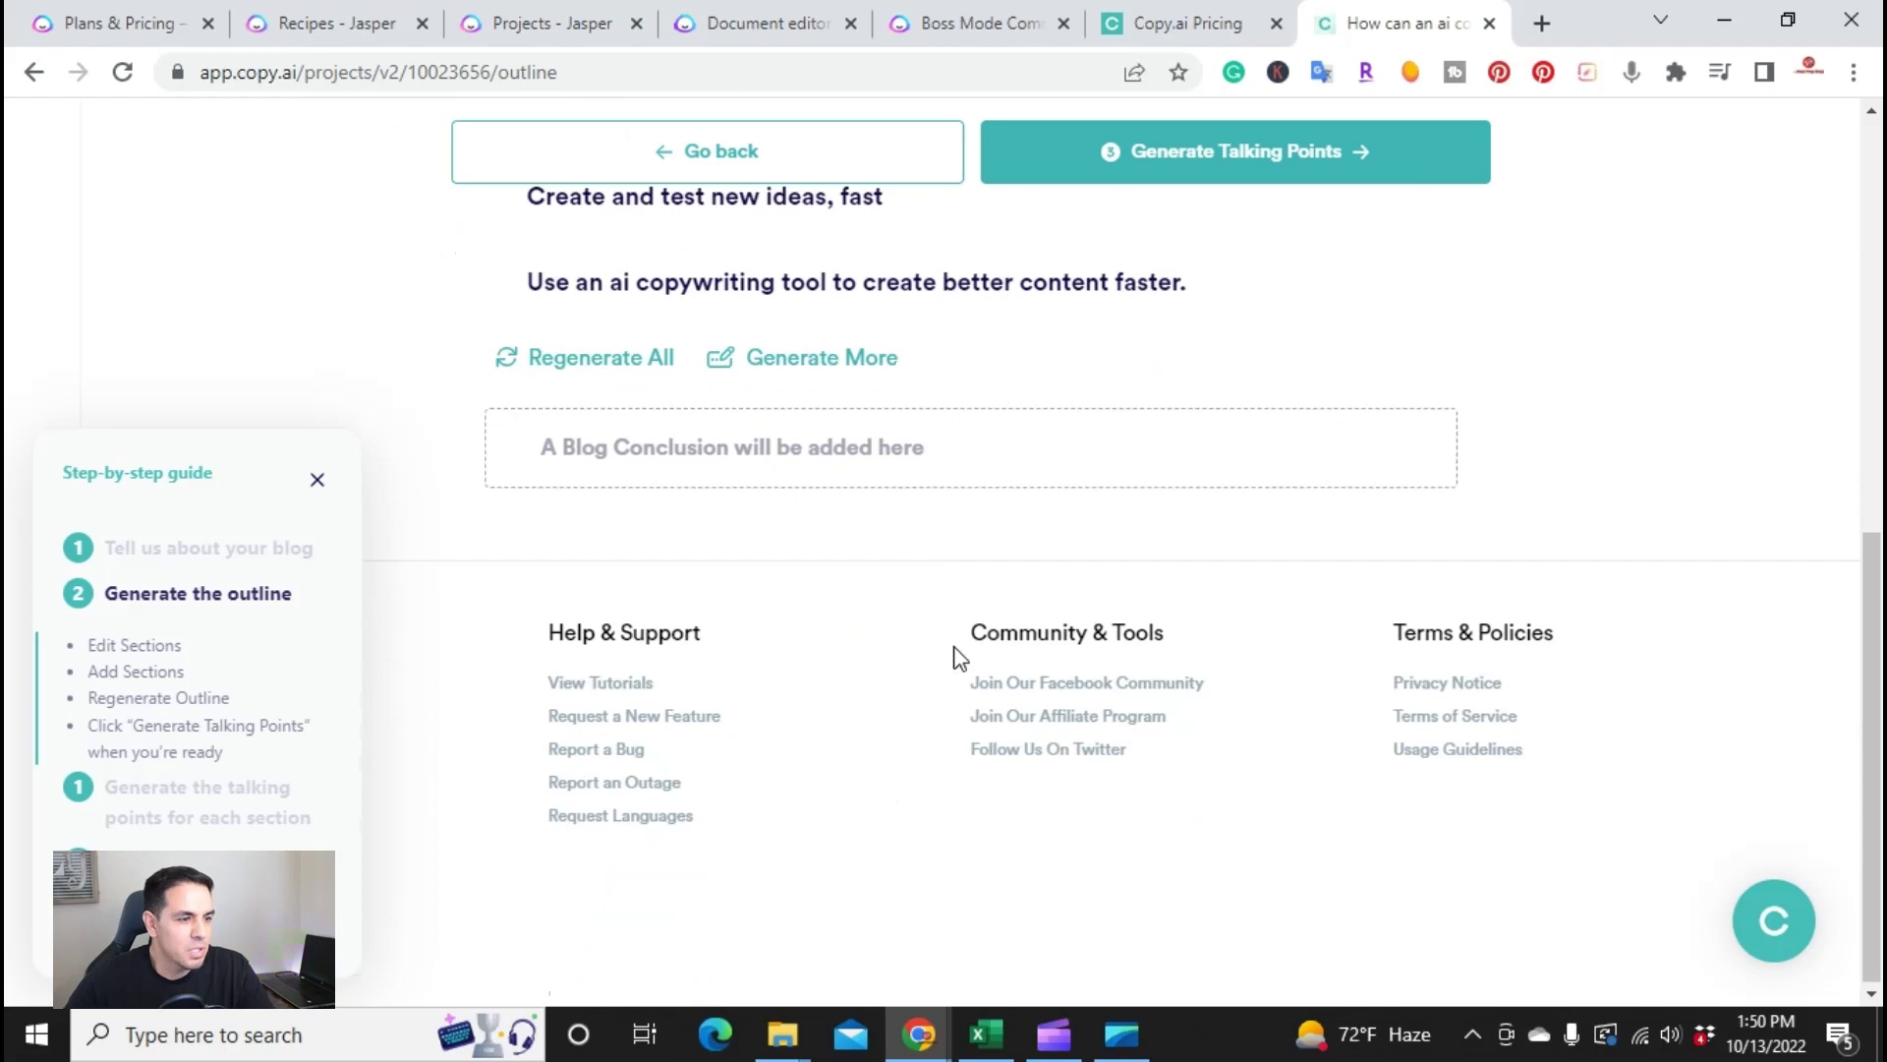
pyautogui.scroll(4, 960, 659)
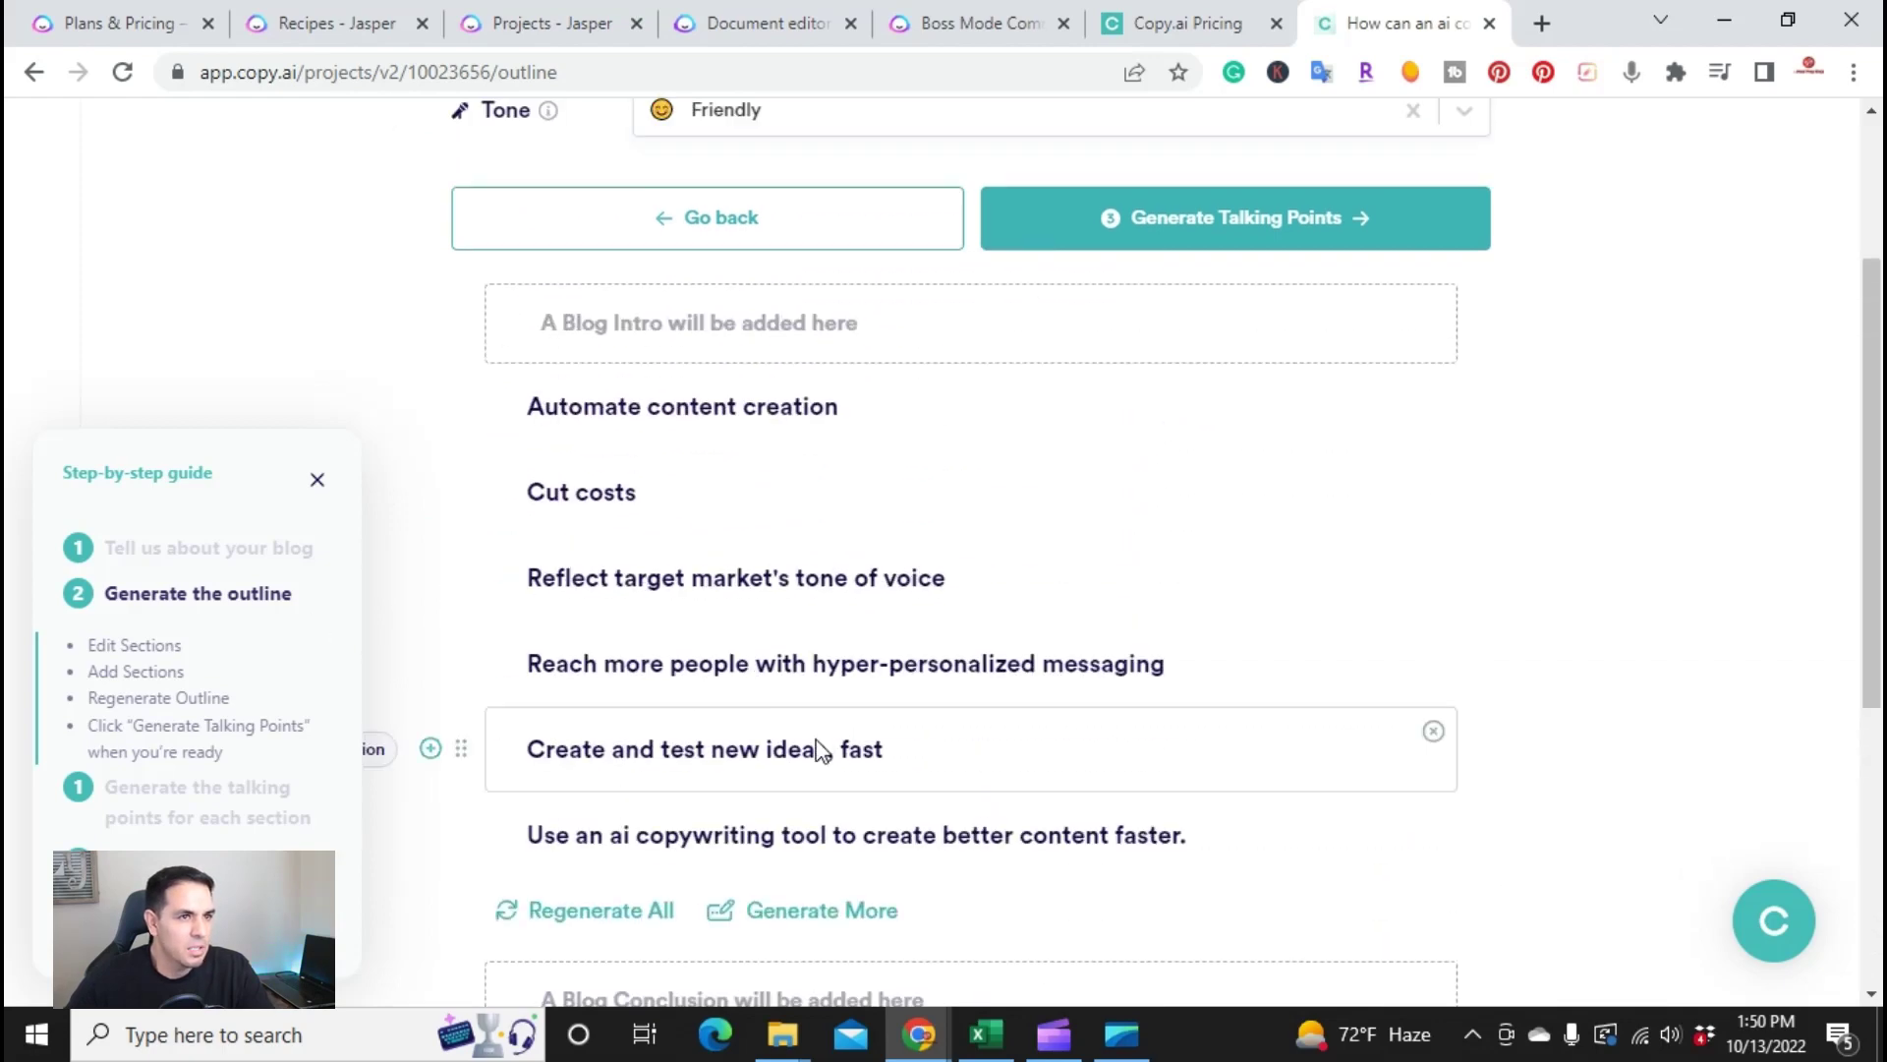
# - Generate the talking points for the outline and review the points suggested under each section
pyautogui.scroll(2, 843, 695)
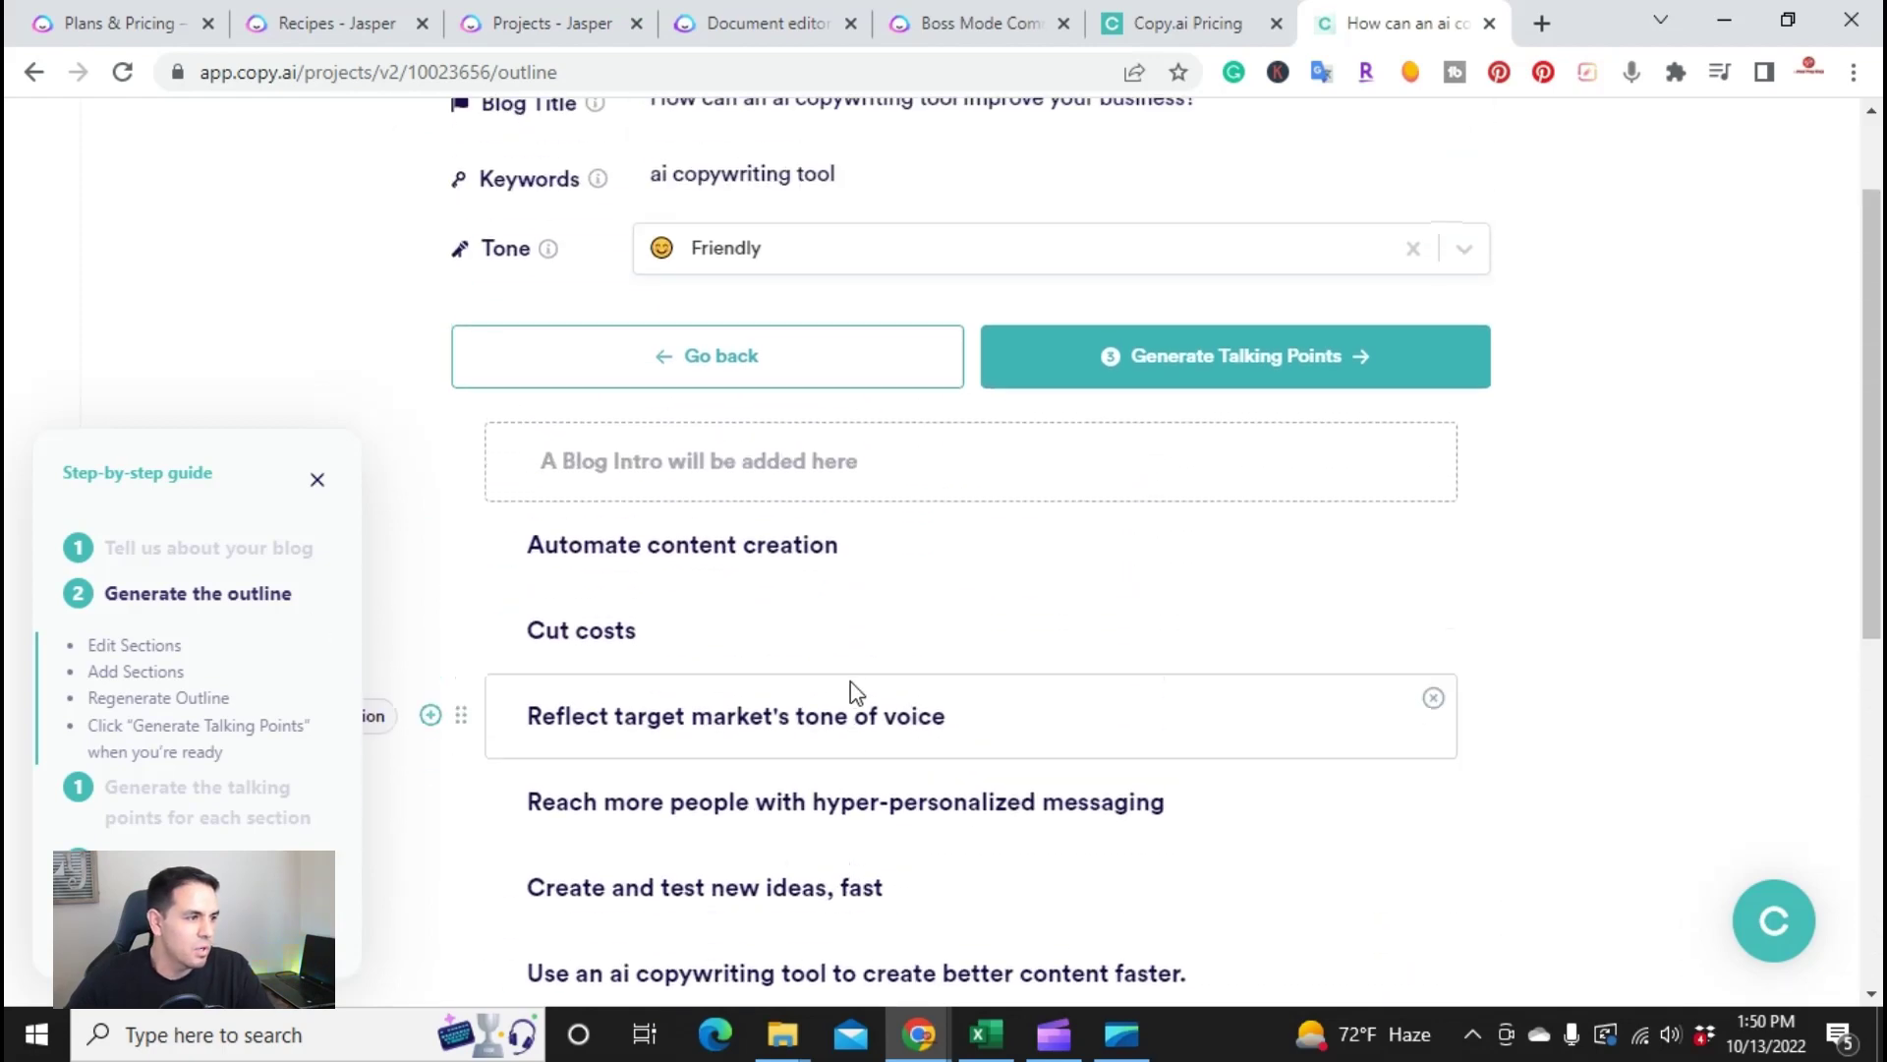
pyautogui.click(1286, 376)
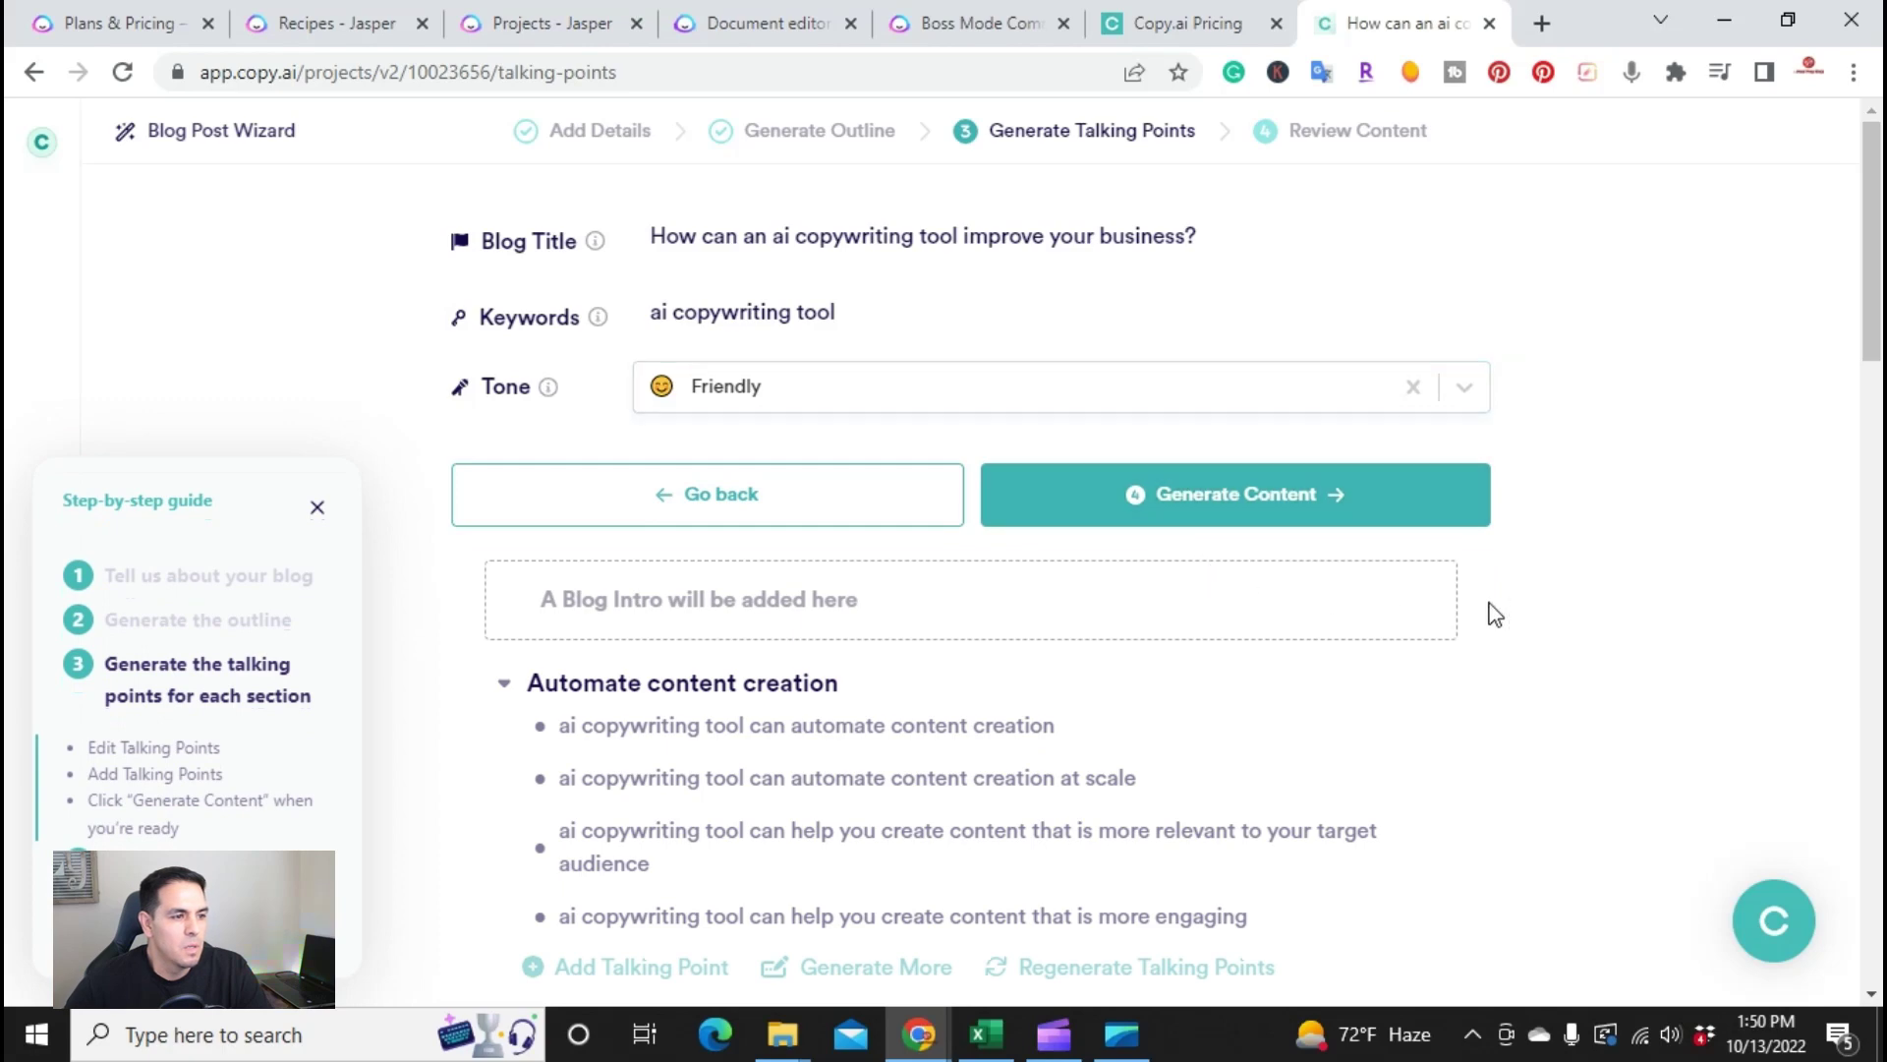
pyautogui.scroll(-1, 1674, 642)
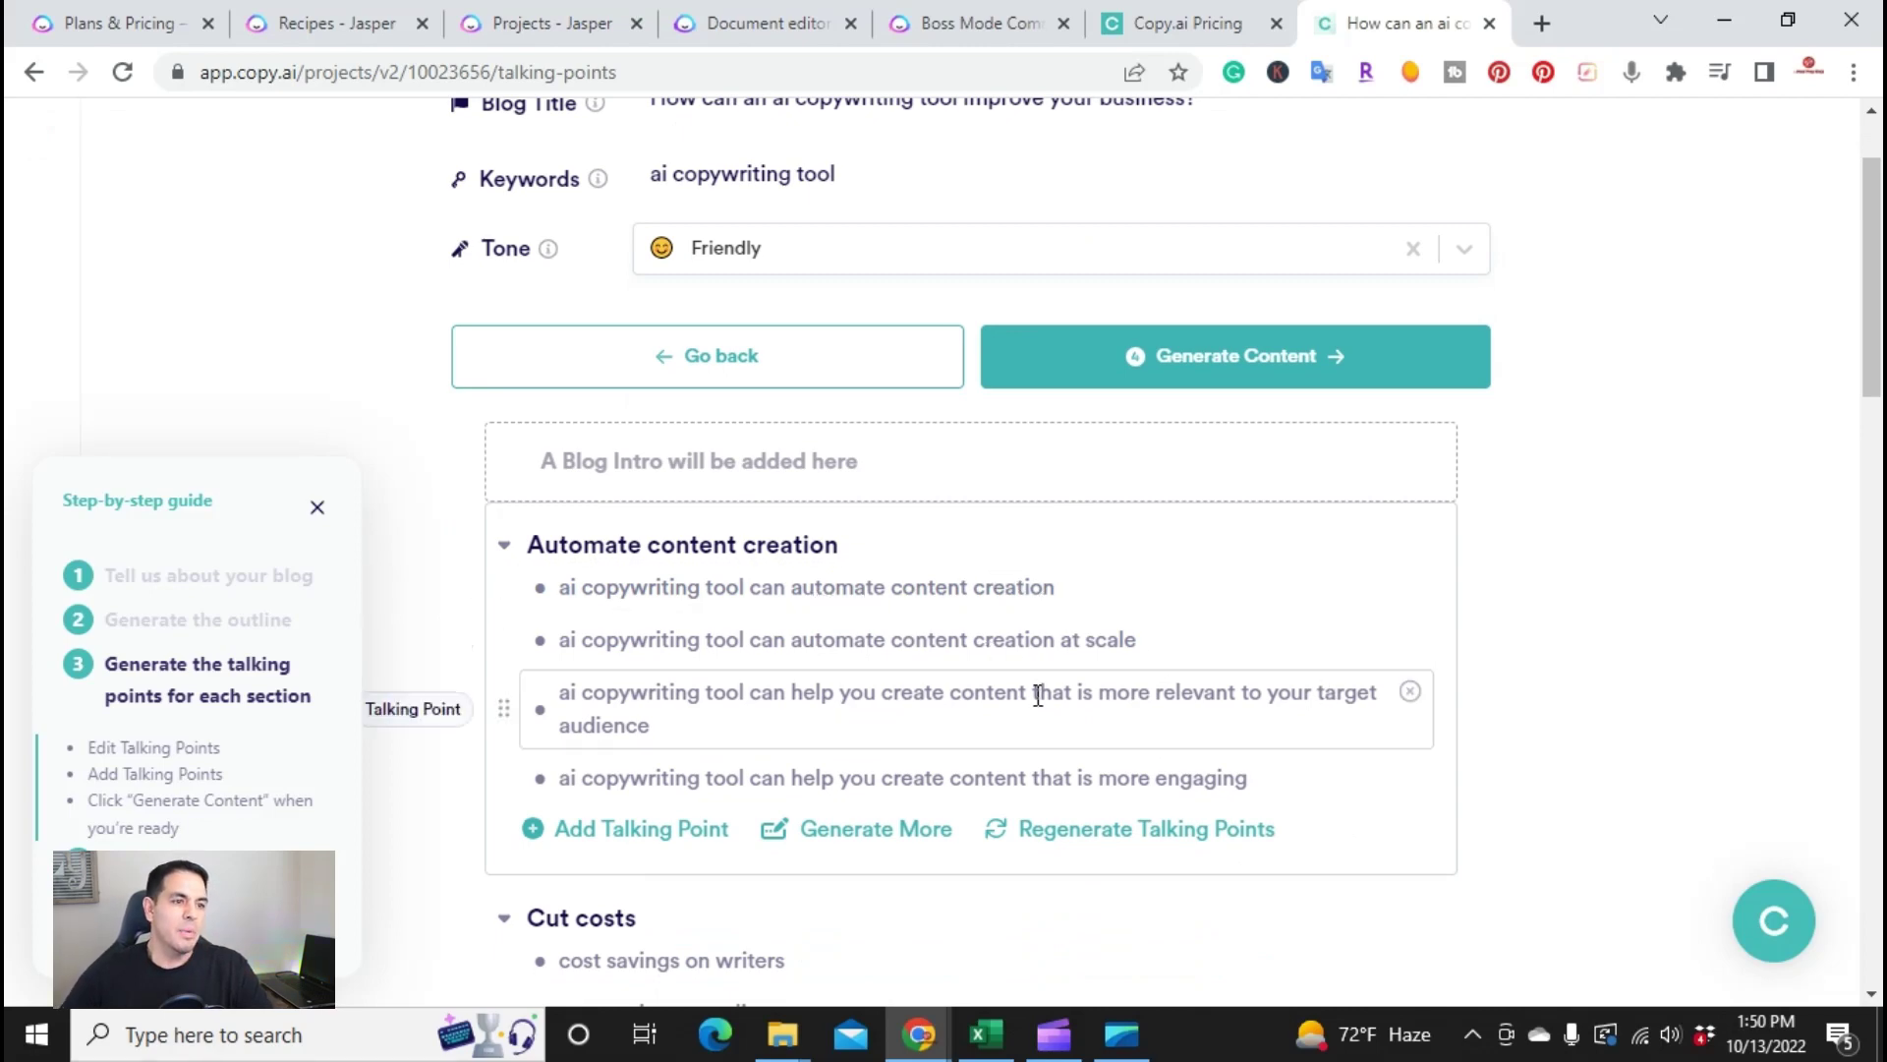
pyautogui.scroll(-4, 1101, 656)
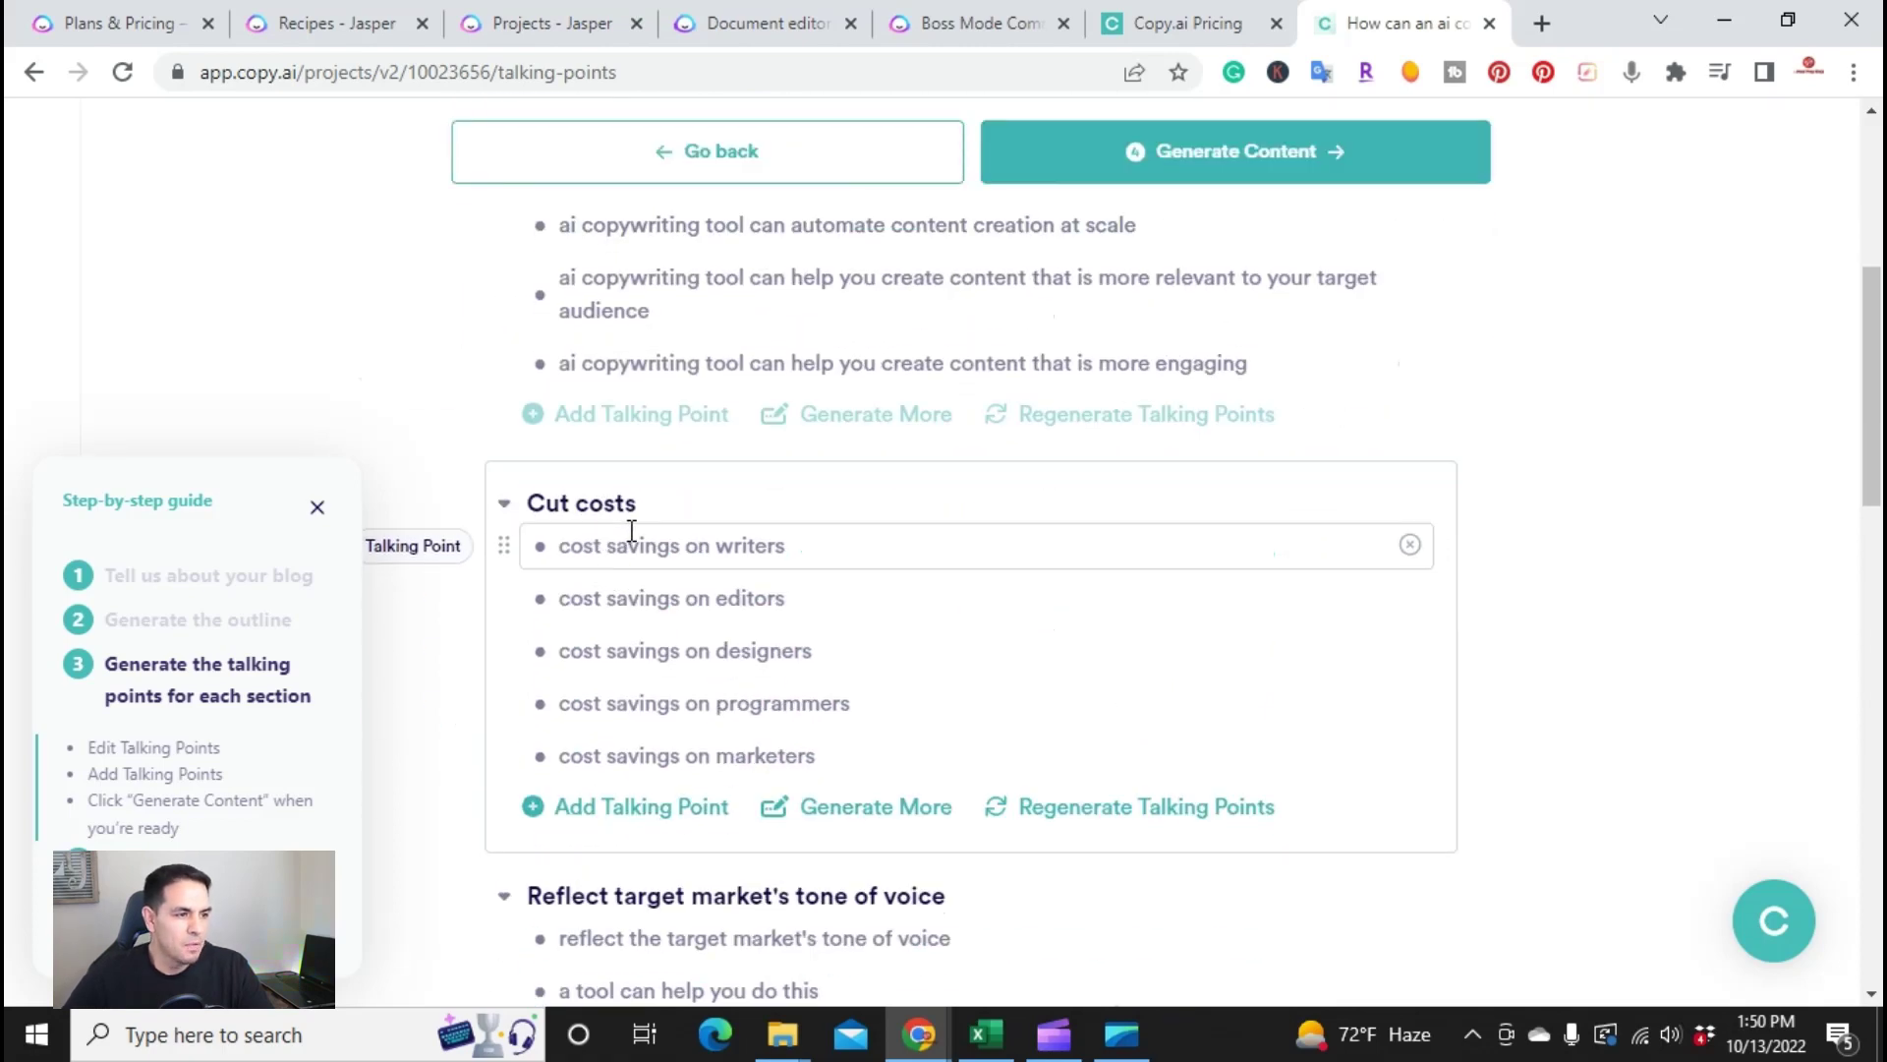
pyautogui.scroll(-3, 632, 531)
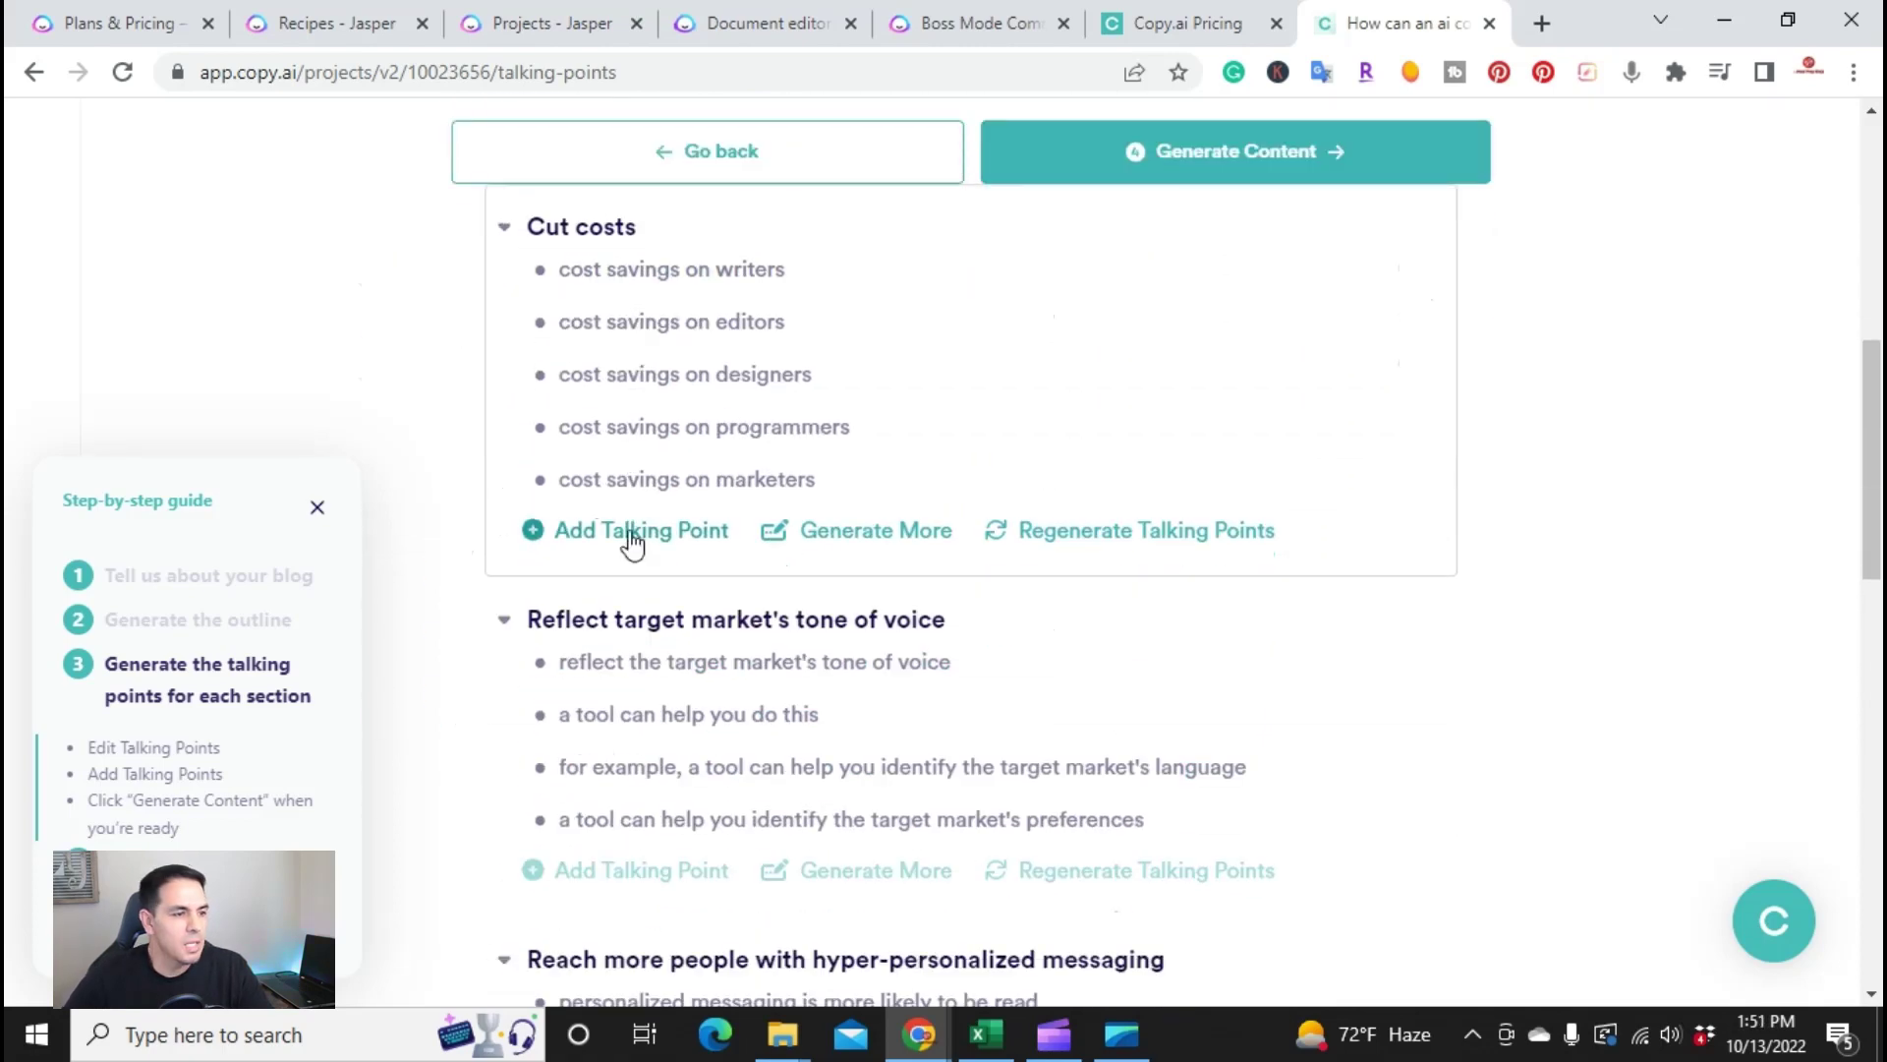
pyautogui.scroll(-3, 632, 535)
pyautogui.scroll(-7, 629, 540)
pyautogui.scroll(7, 627, 539)
# - Generate the blog content from the talking points and read through it from the introduction to the conclusion
pyautogui.click(1222, 155)
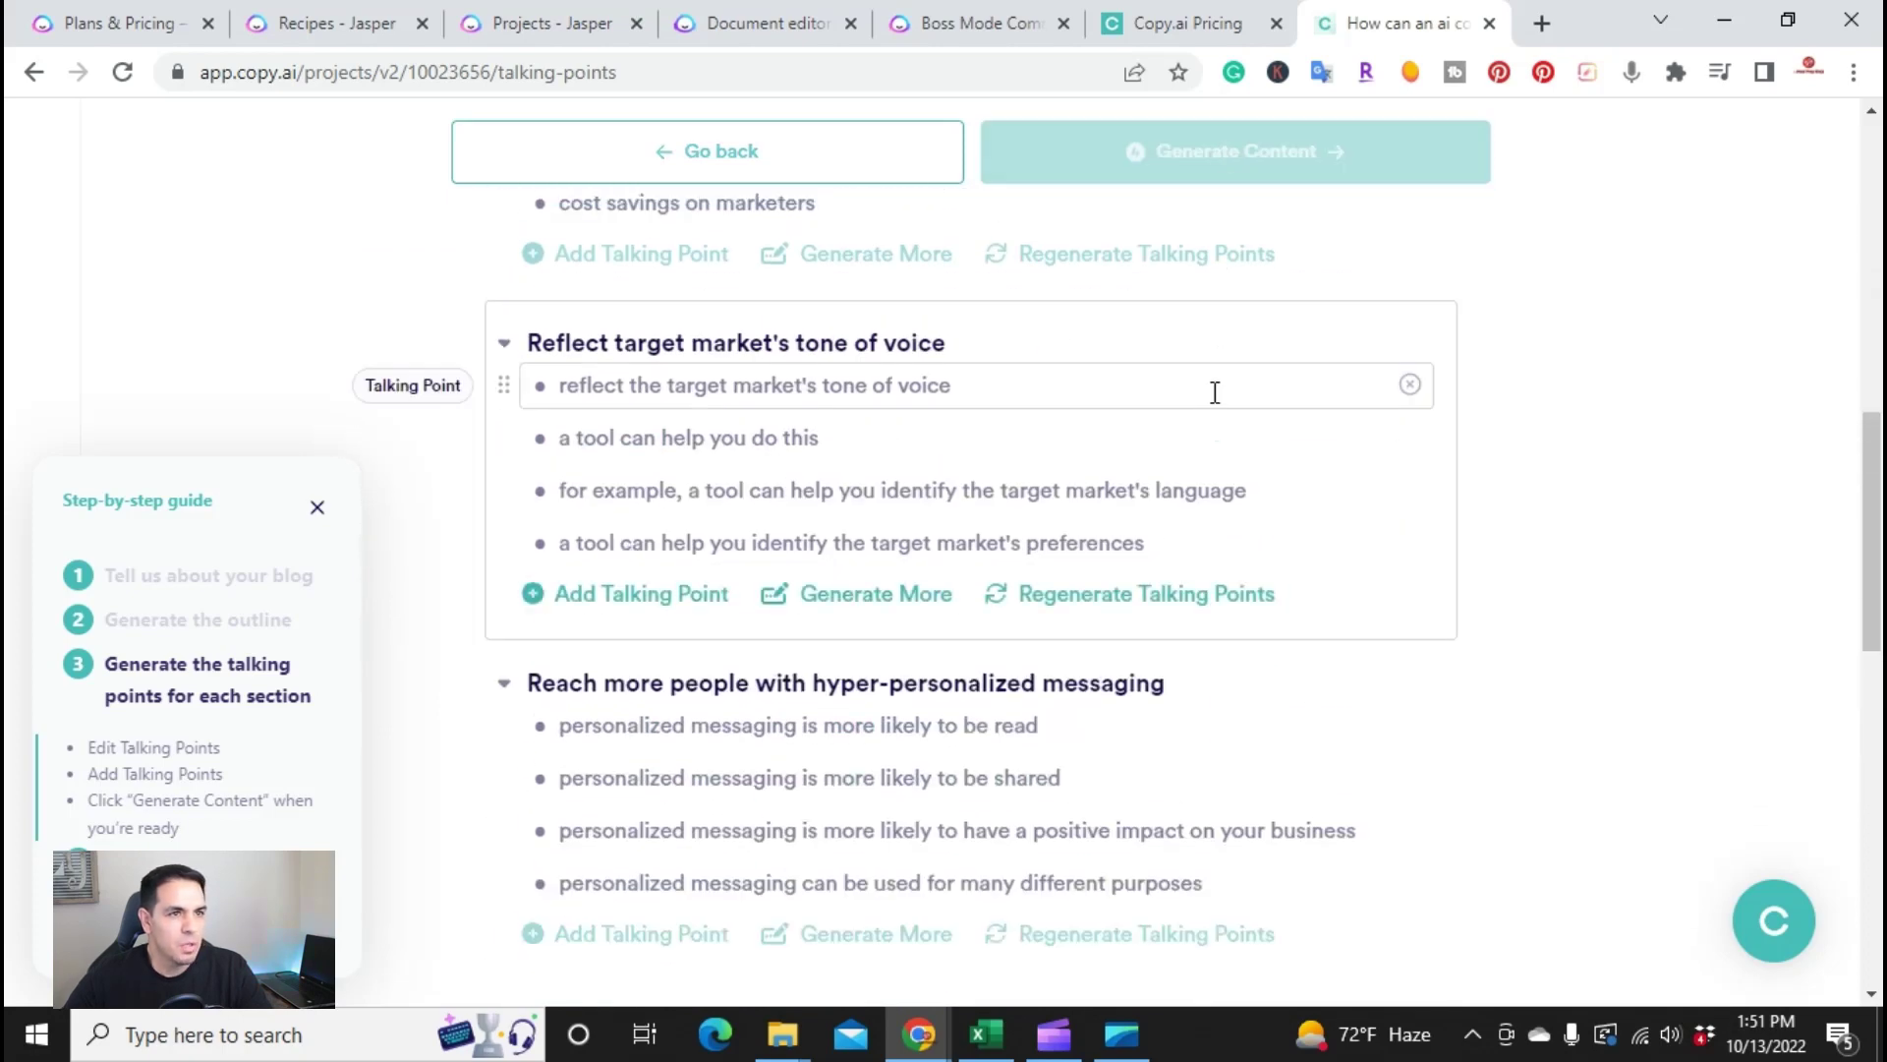
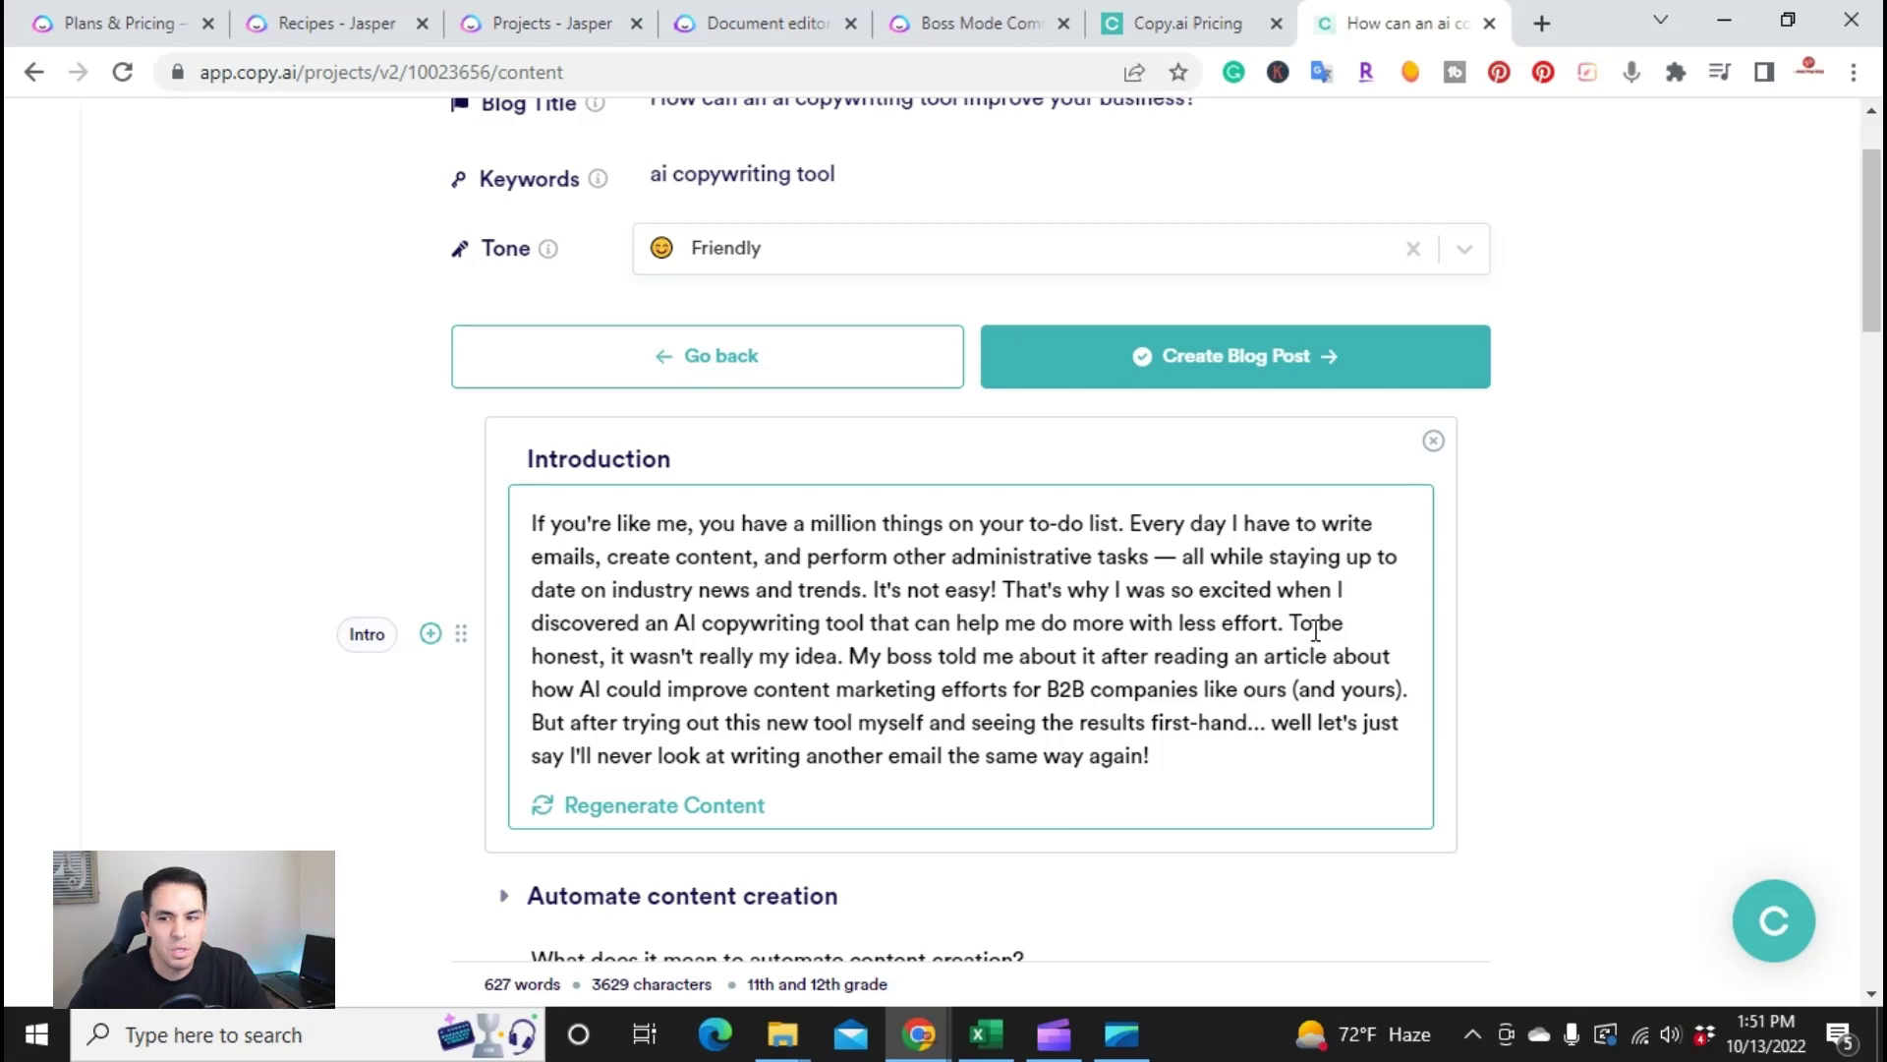
pyautogui.scroll(-4, 1201, 630)
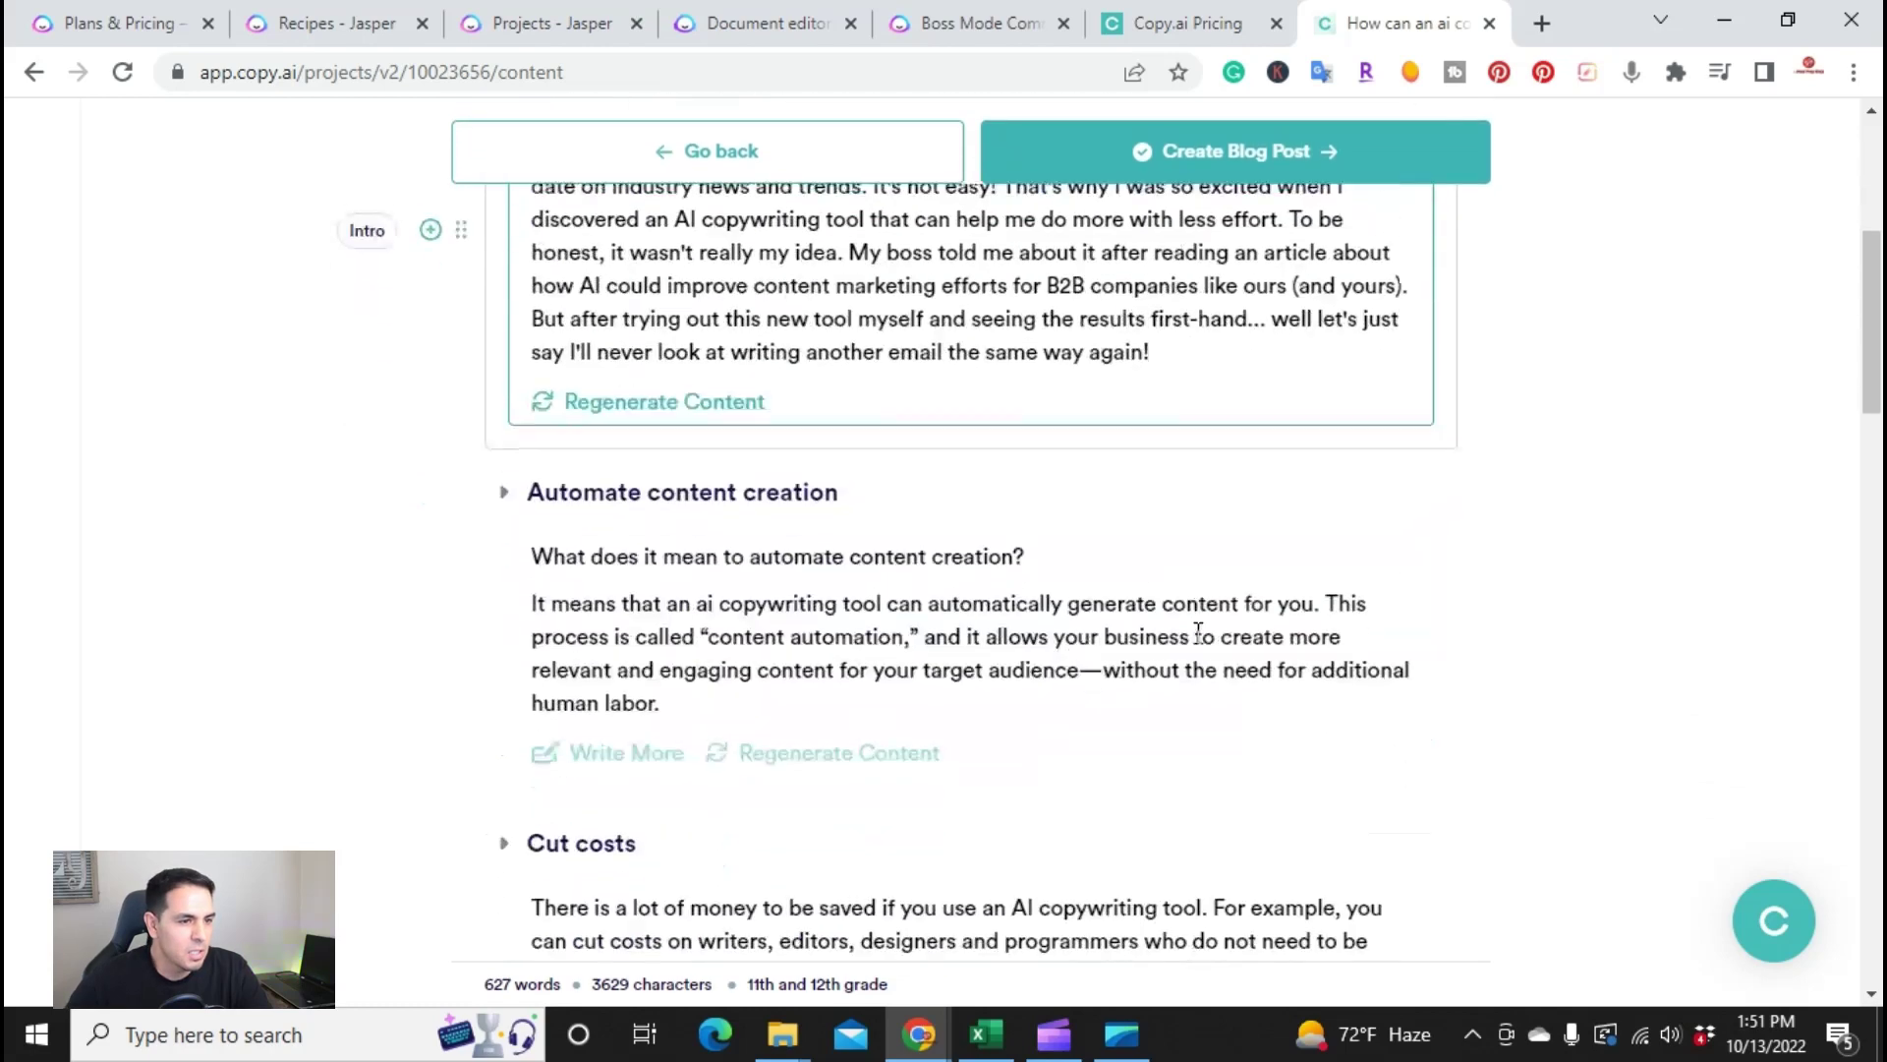
pyautogui.scroll(3, 842, 553)
pyautogui.scroll(-4, 933, 511)
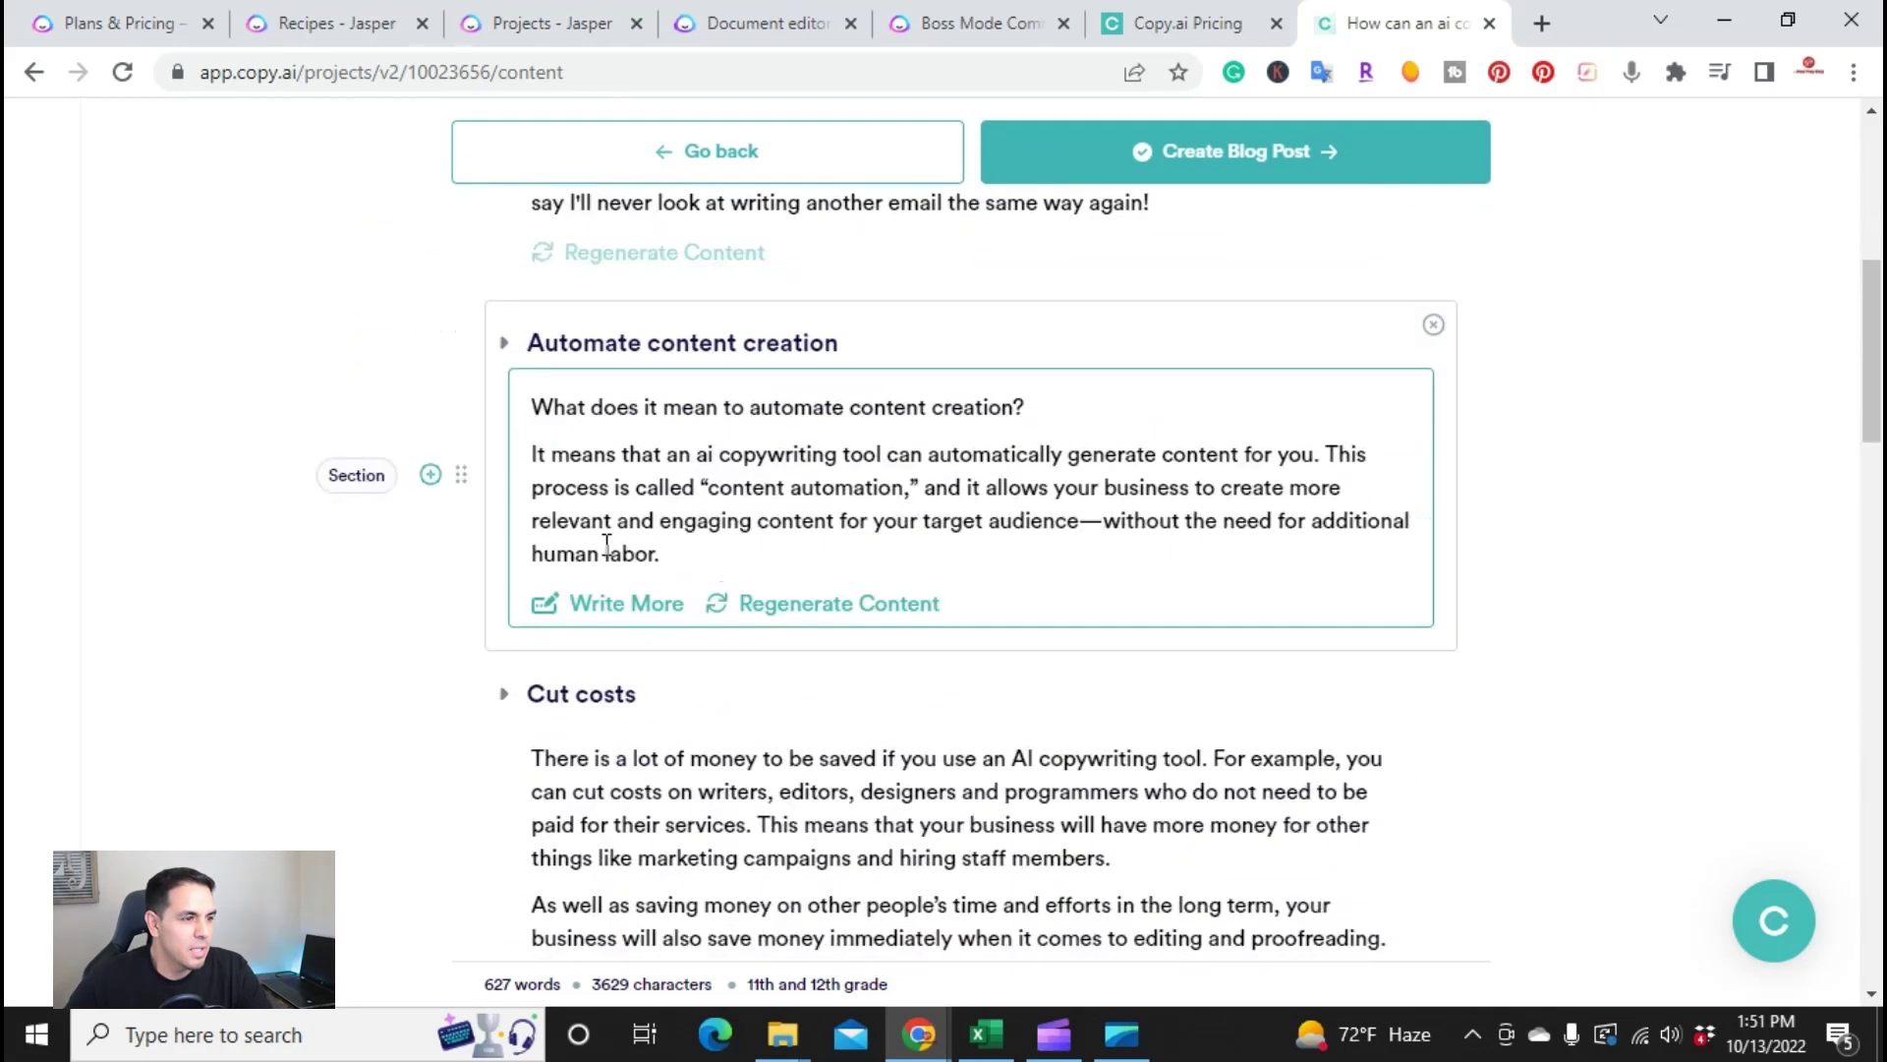
pyautogui.scroll(-3, 936, 506)
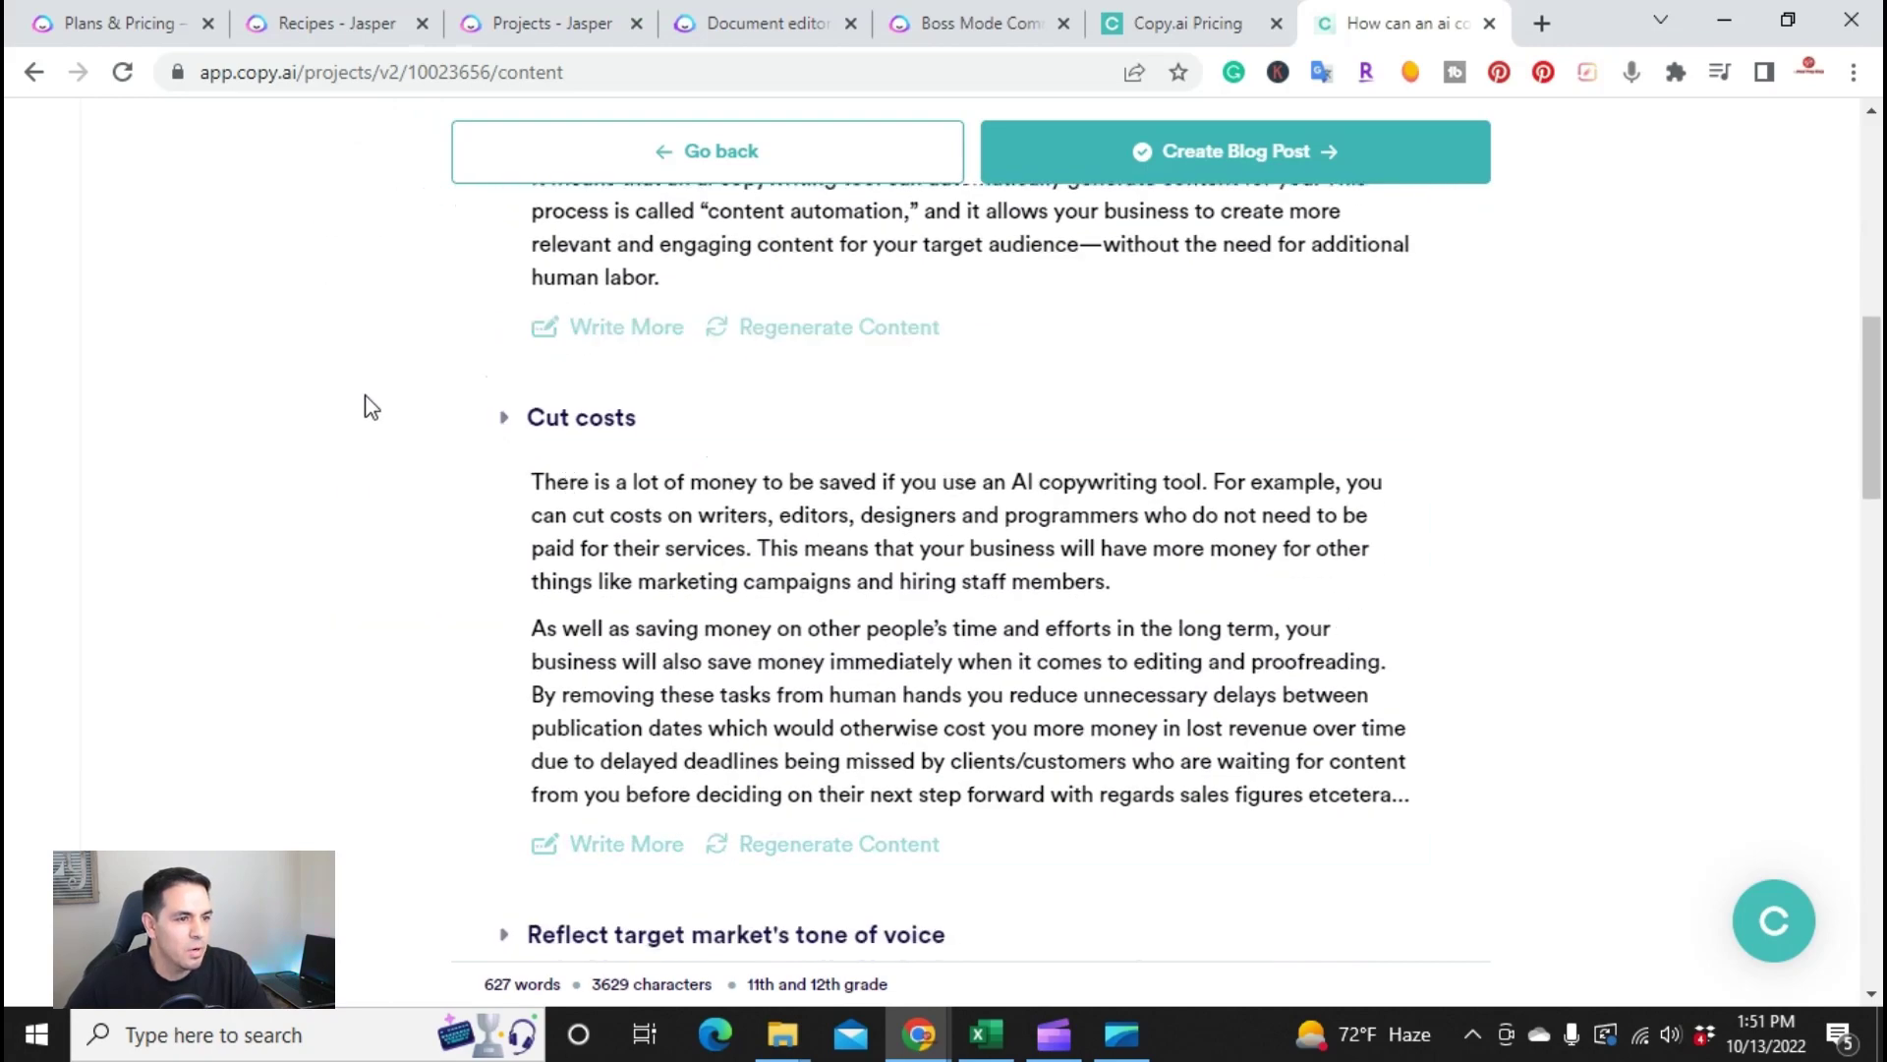
pyautogui.scroll(-9, 371, 406)
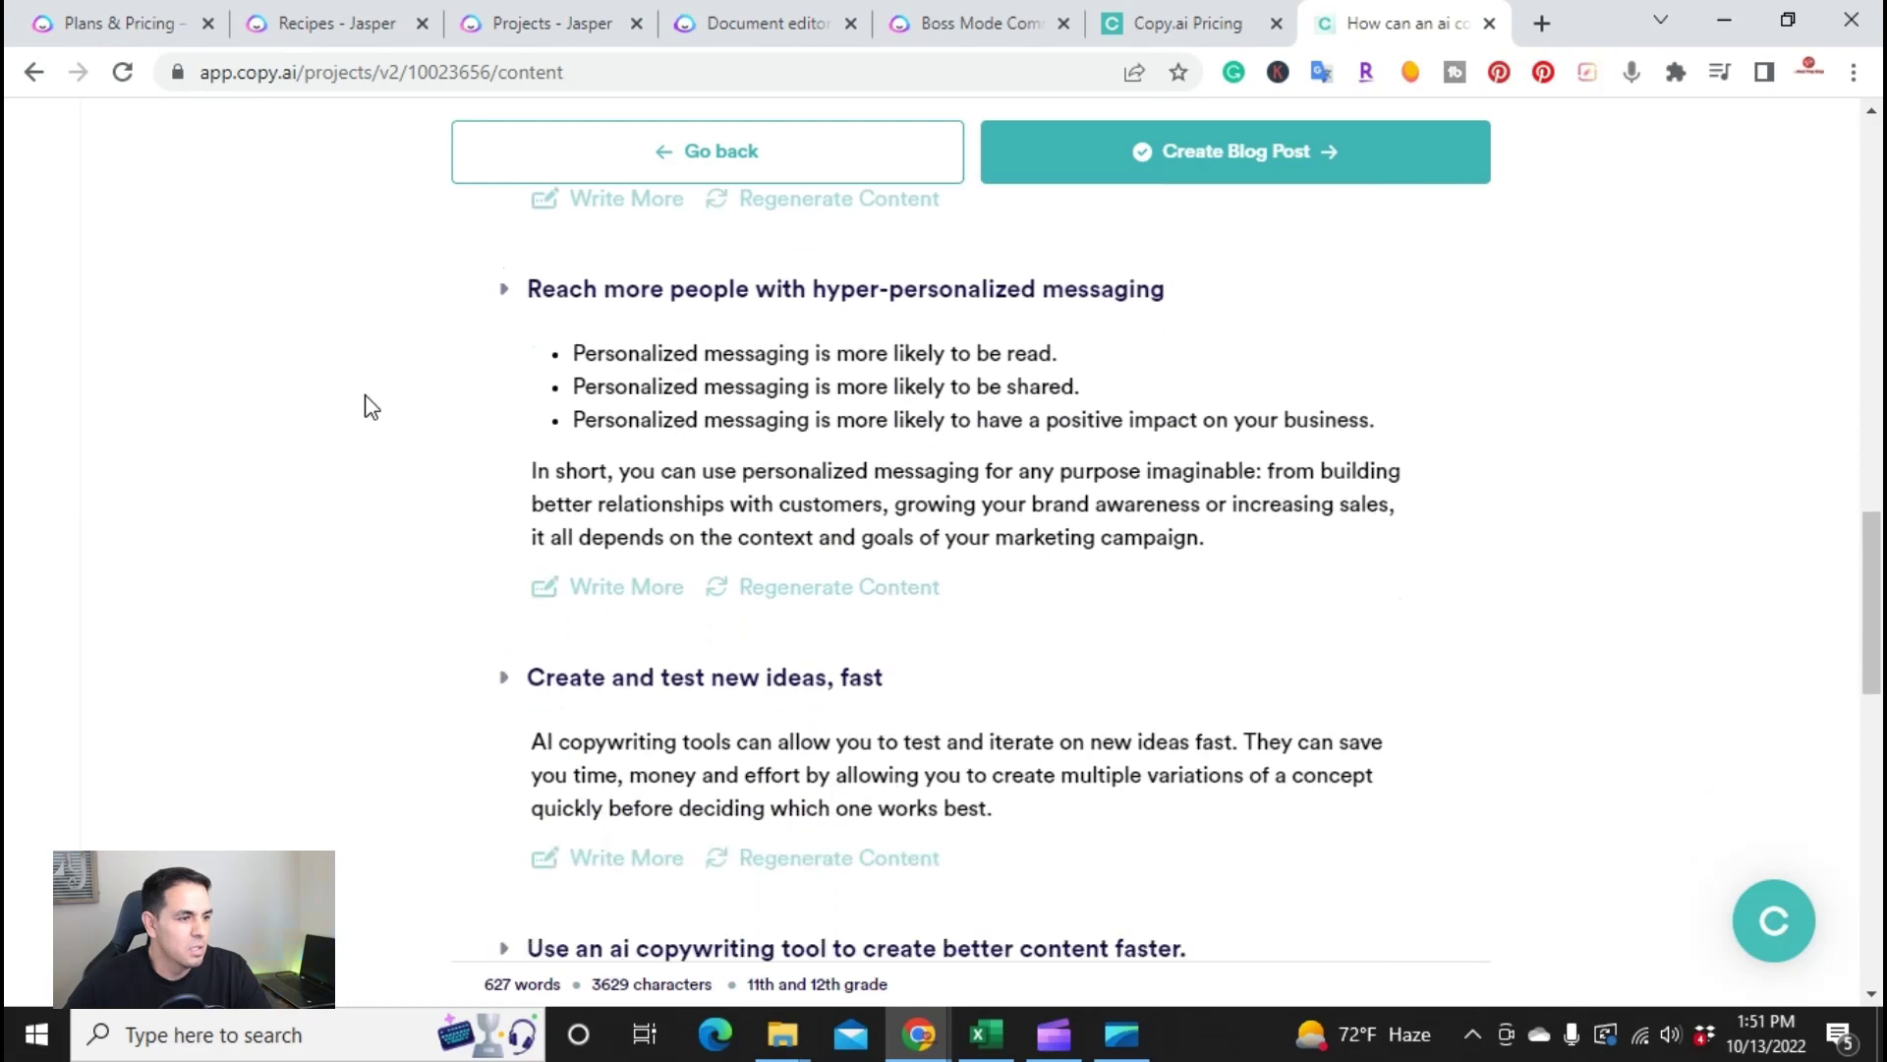
pyautogui.scroll(-5, 371, 406)
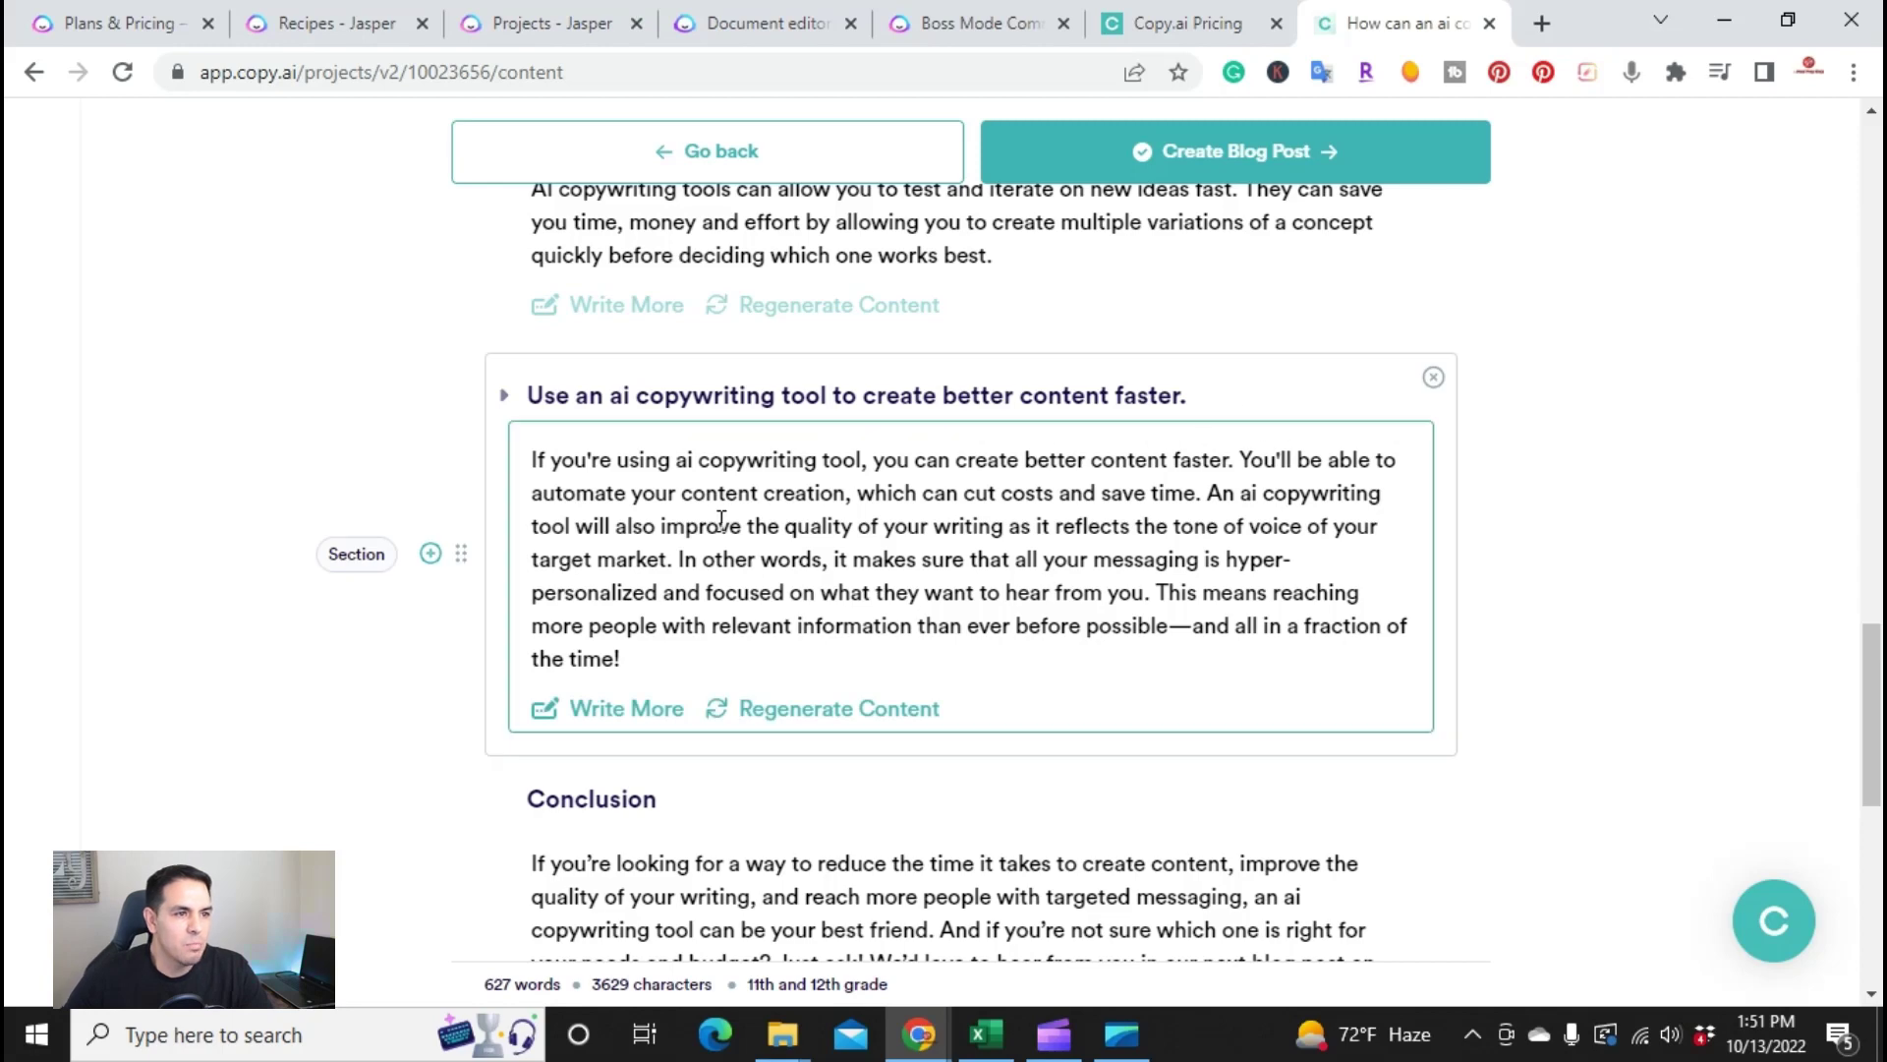
pyautogui.scroll(-3, 720, 519)
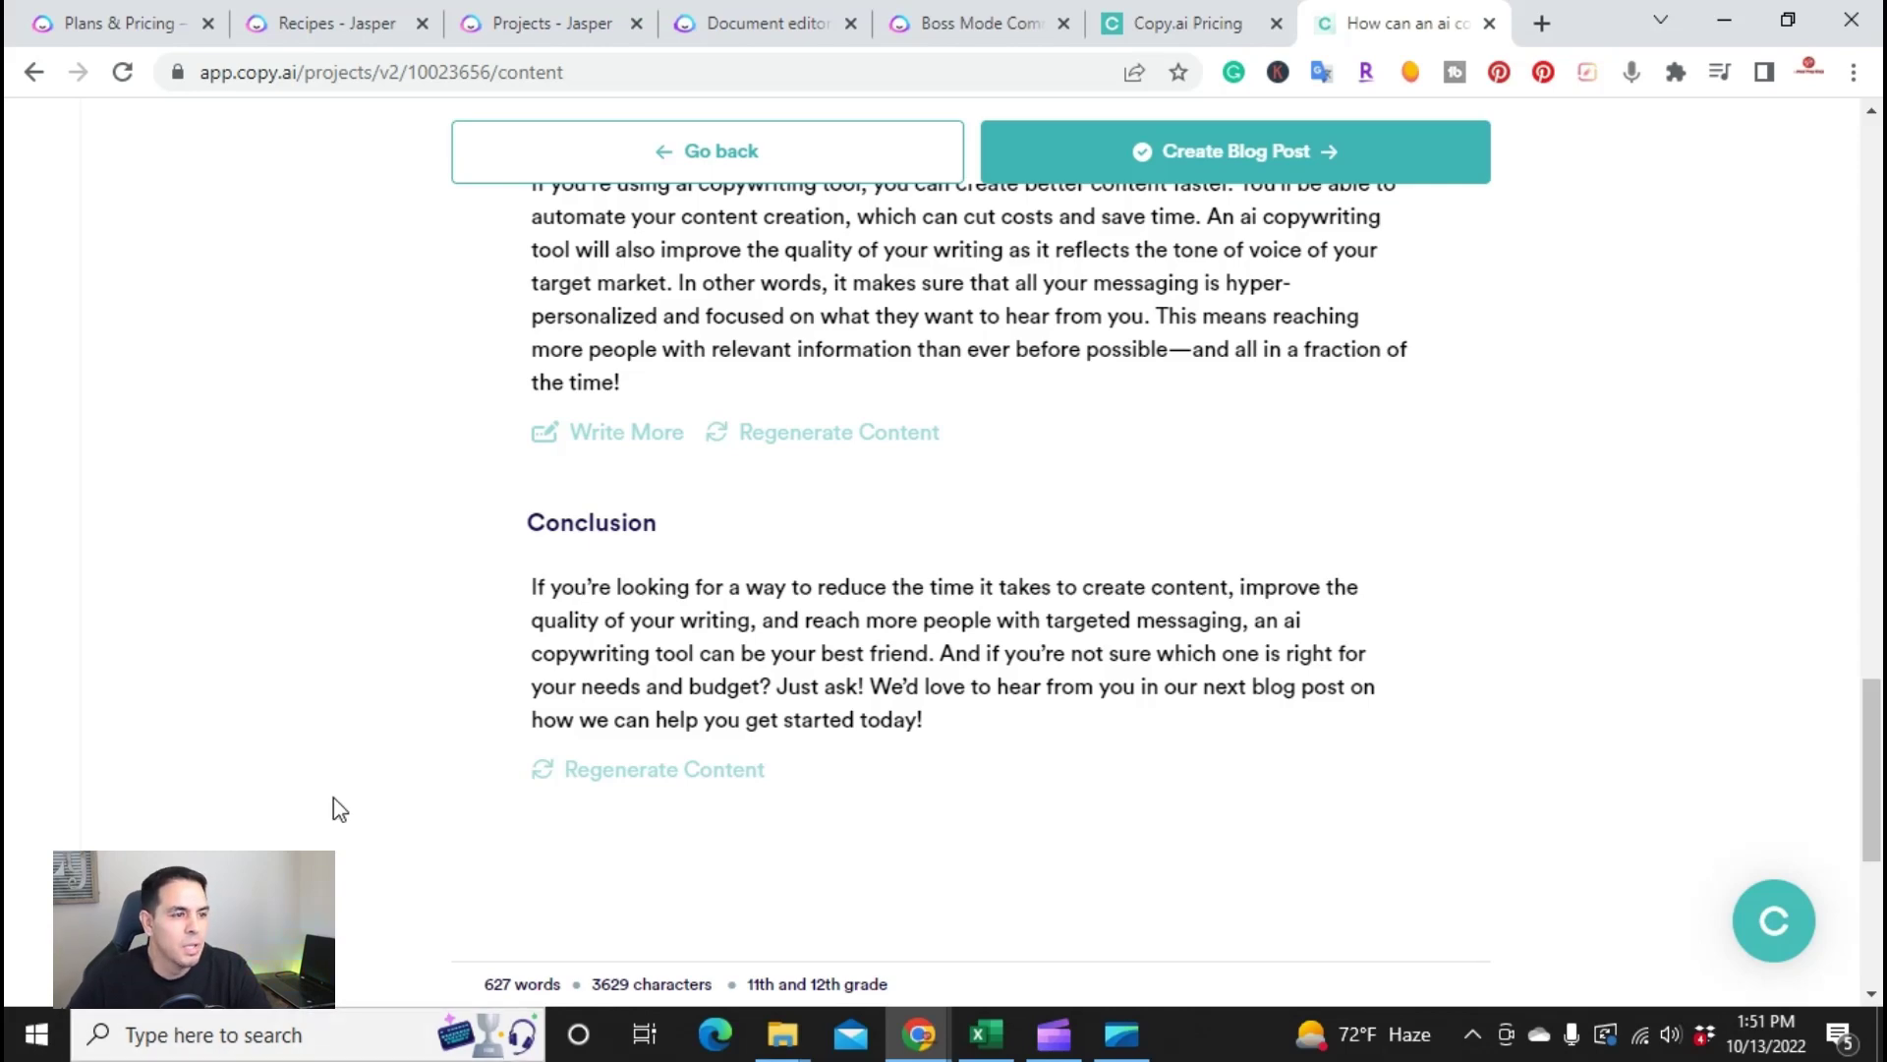
pyautogui.scroll(6, 1289, 833)
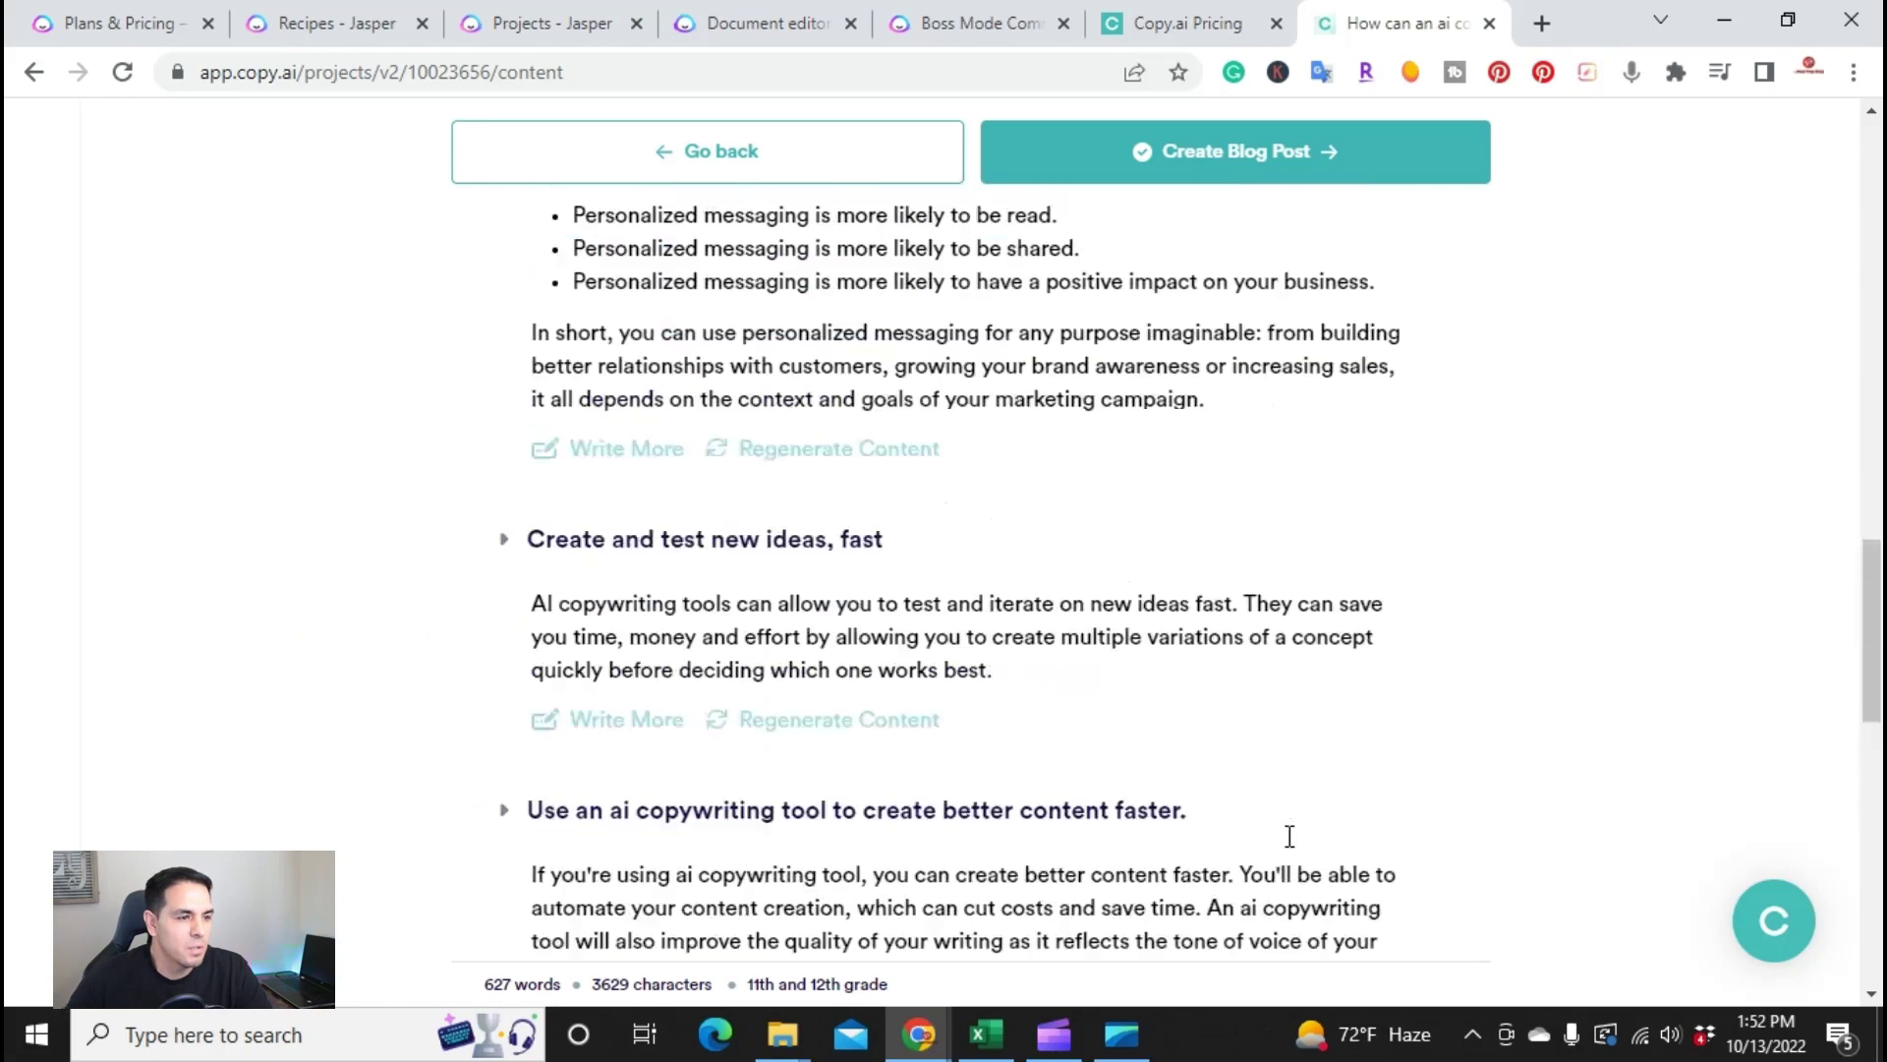
pyautogui.scroll(20, 1289, 833)
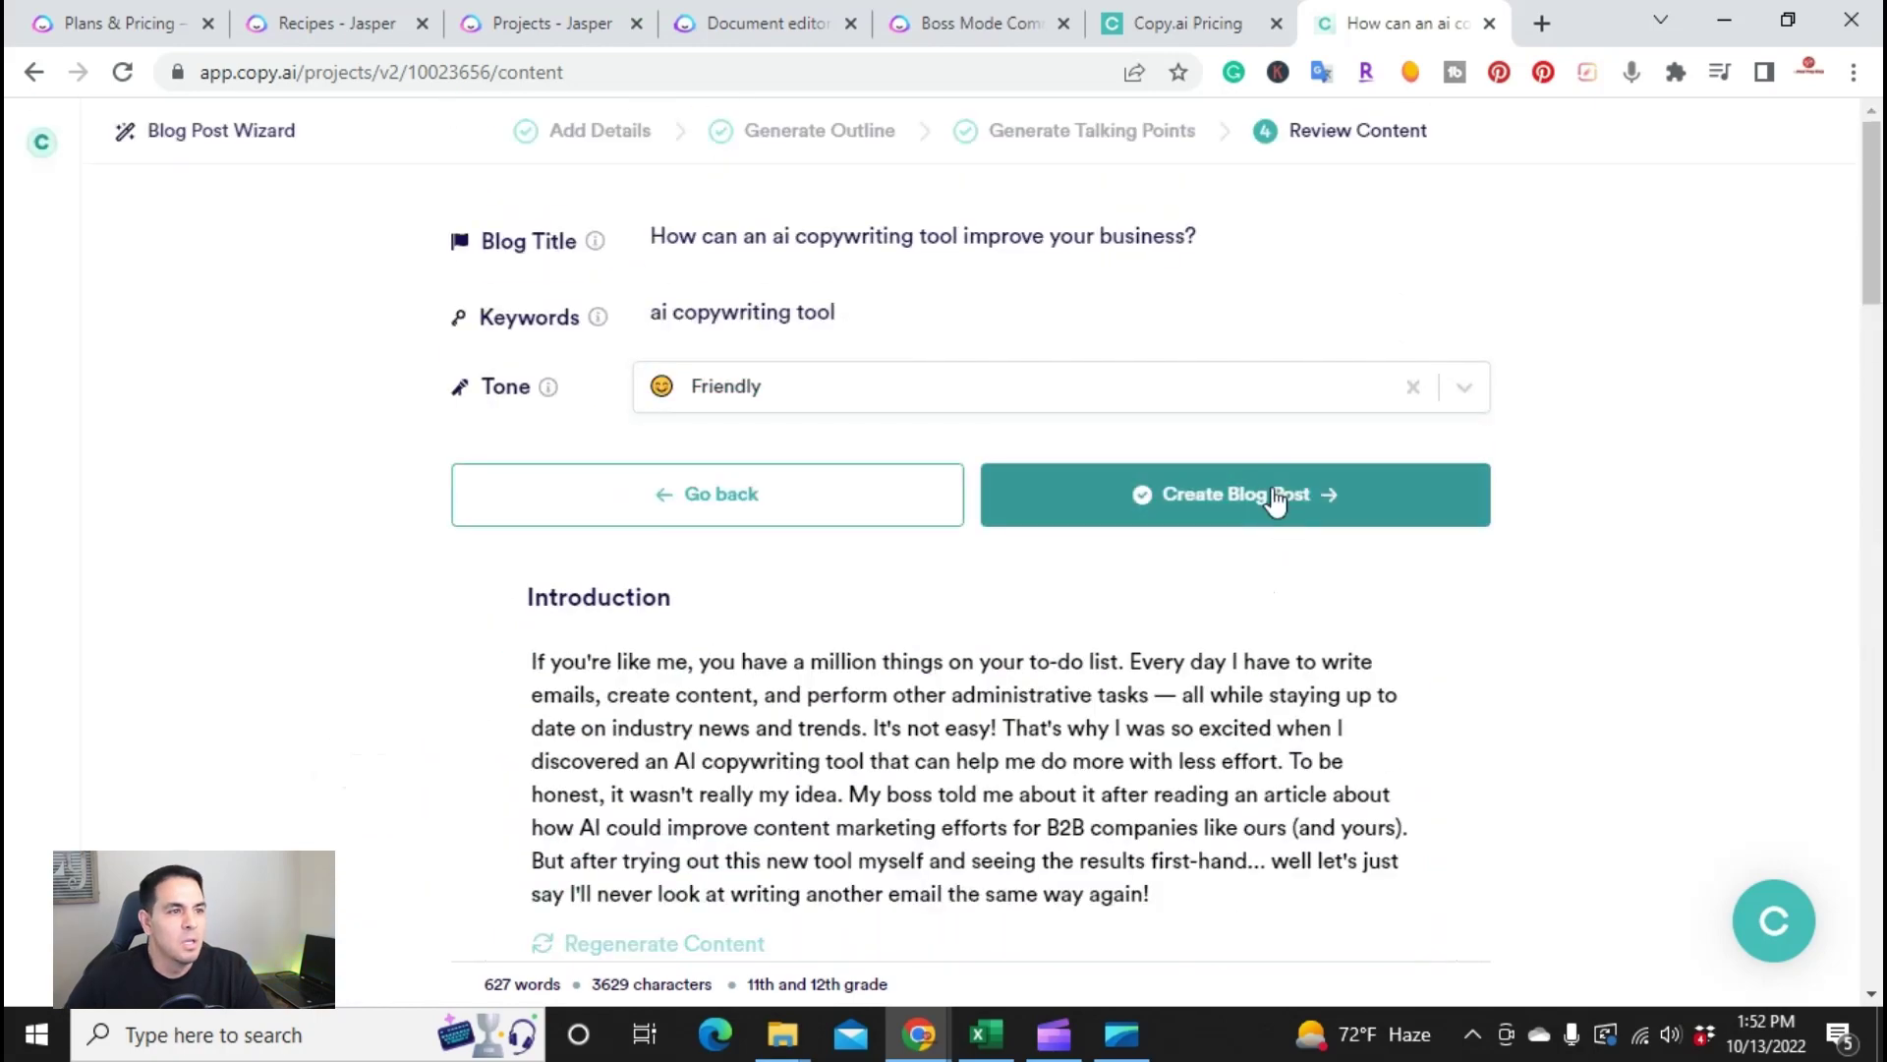
# - Create the blog post document from the generated content and review it from title to conclusion
pyautogui.click(1275, 494)
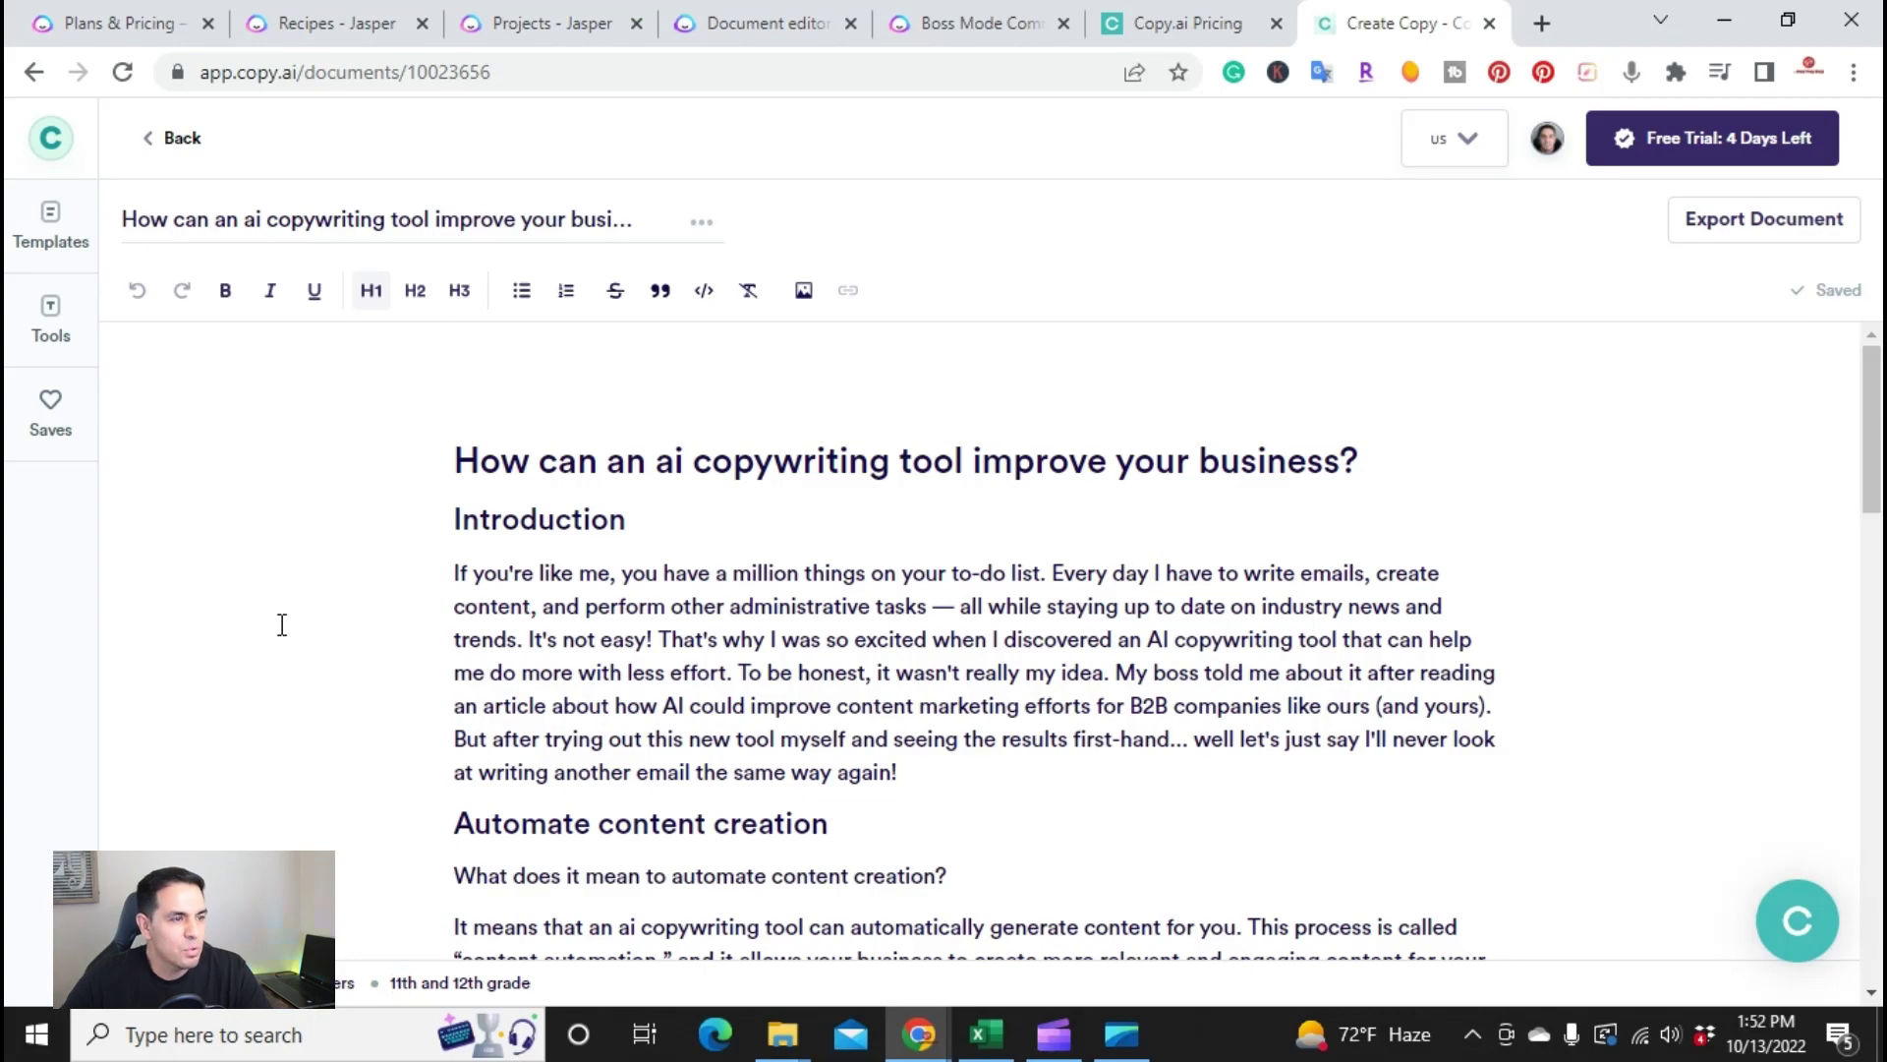
pyautogui.scroll(-3, 820, 477)
pyautogui.scroll(3, 820, 477)
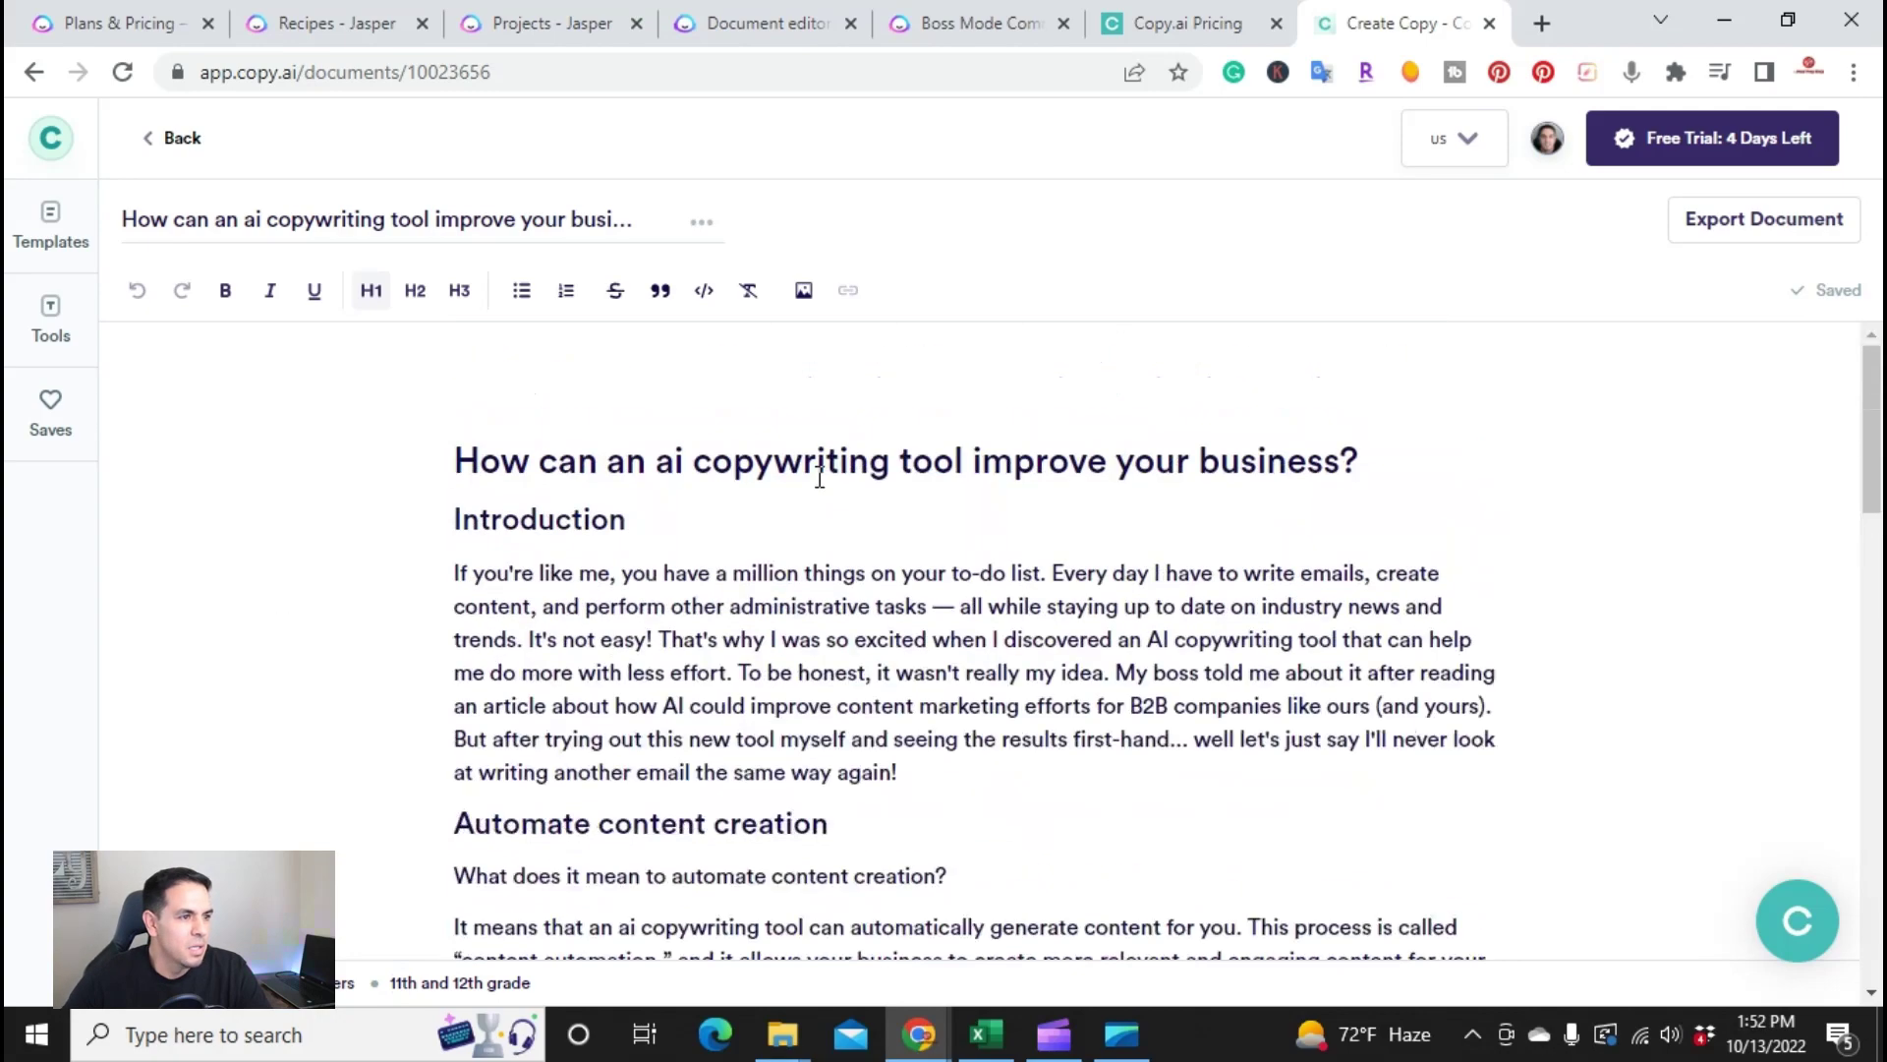
pyautogui.scroll(-10, 823, 462)
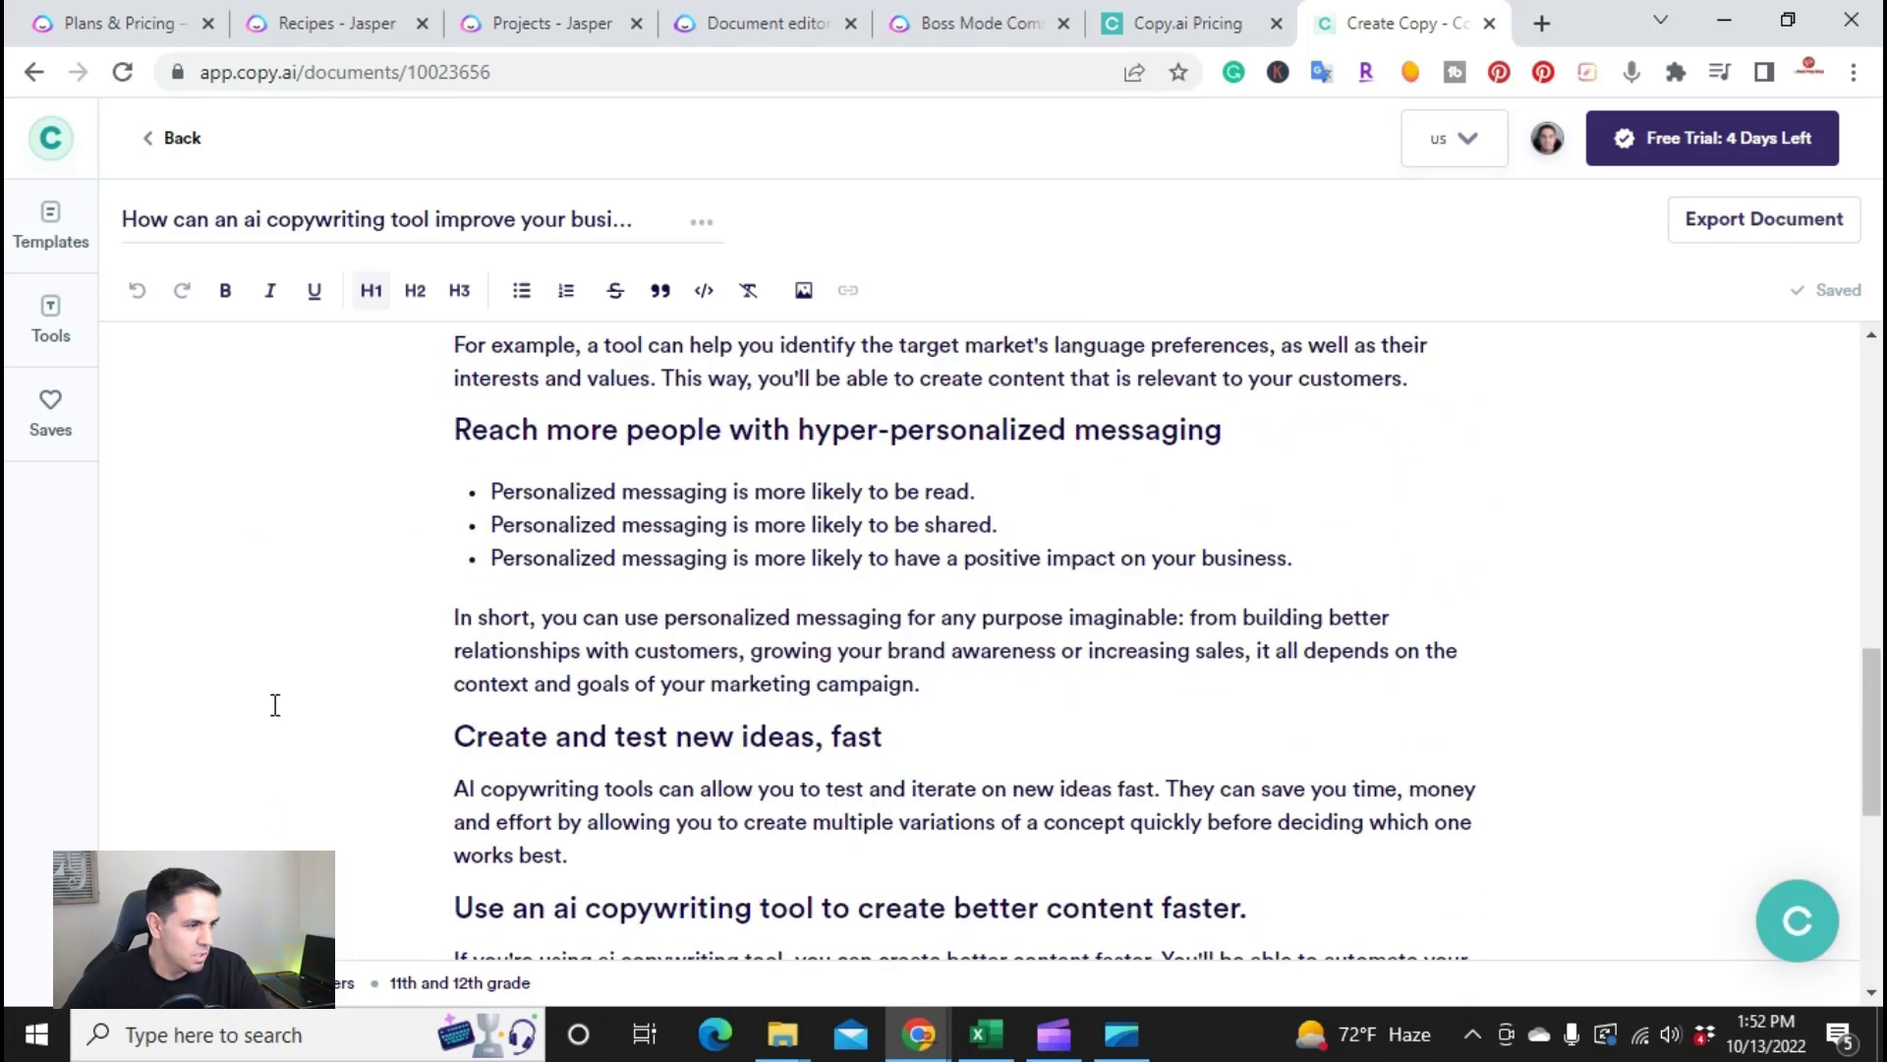
pyautogui.scroll(-8, 276, 705)
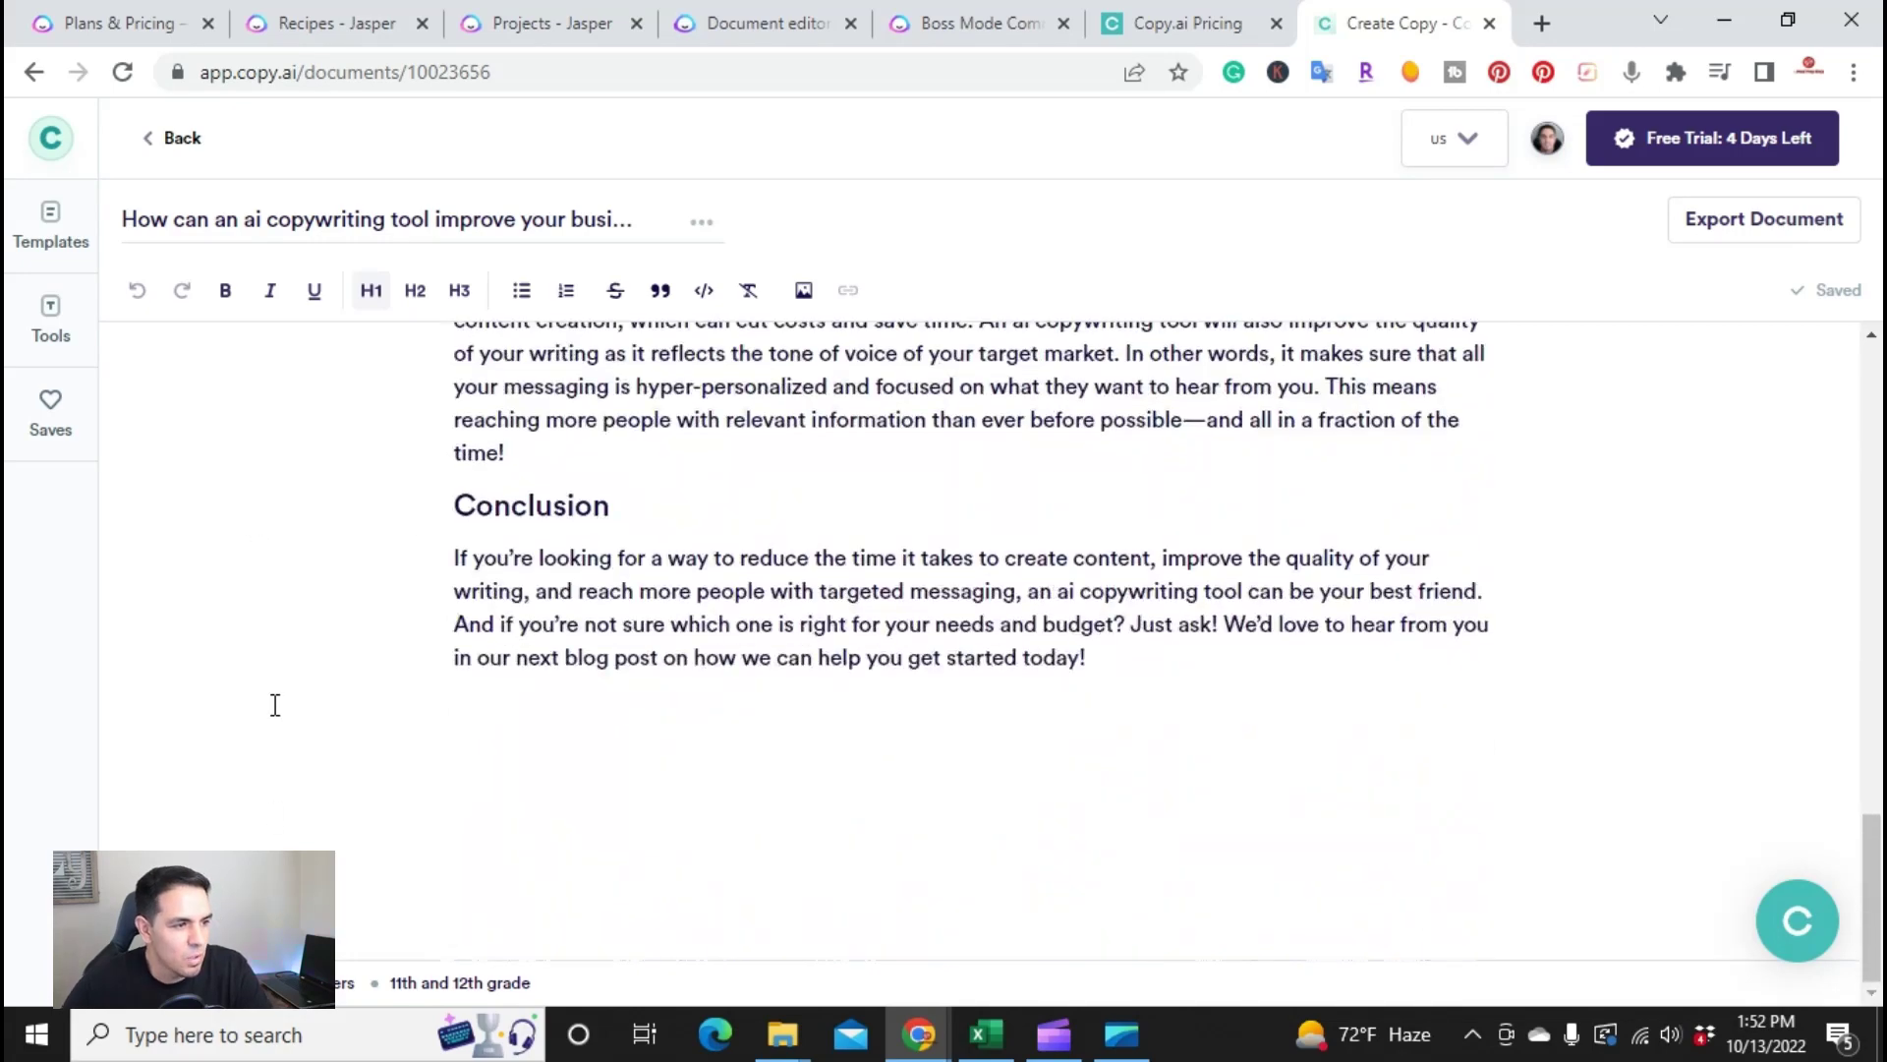
pyautogui.scroll(10, 275, 705)
pyautogui.scroll(5, 272, 703)
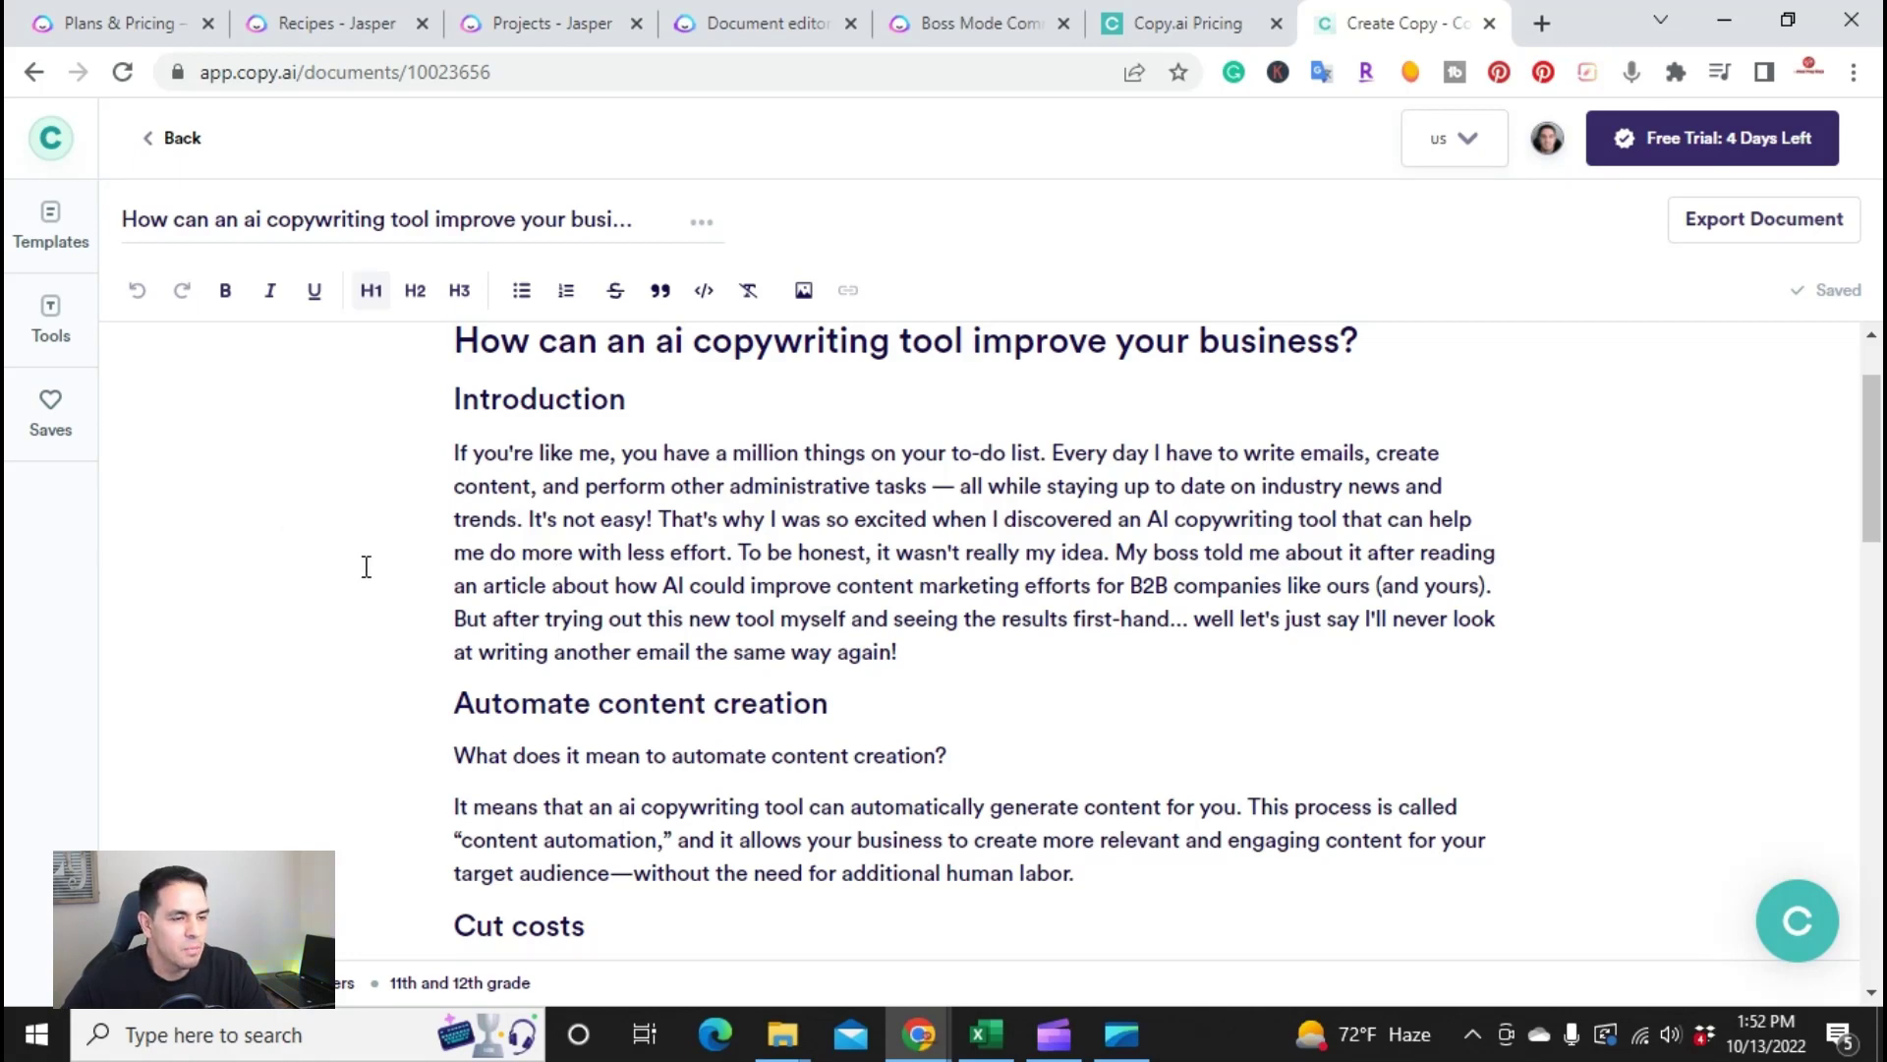
pyautogui.scroll(1, 628, 588)
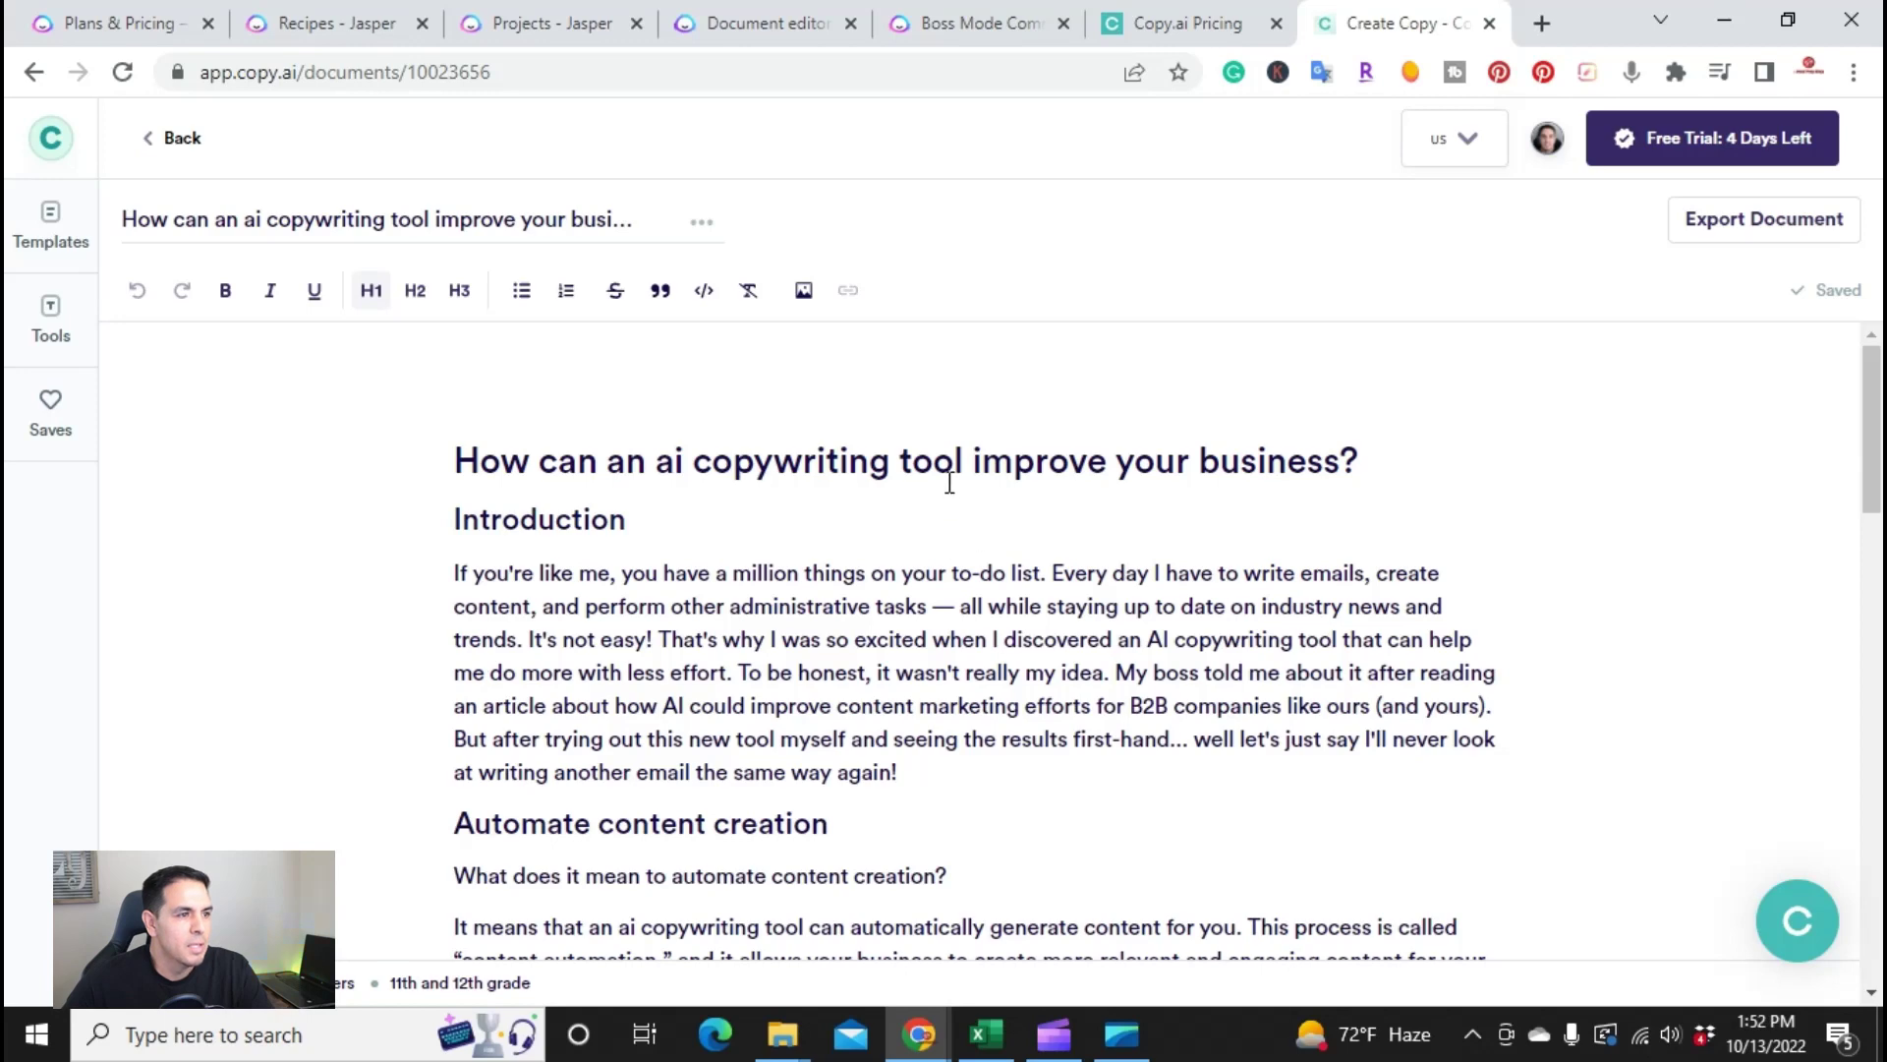
# - Copy the blog post title "How can an ai copywriting tool improve your business?" from the document
pyautogui.tripleClick(950, 449)
pyautogui.rightClick(964, 450)
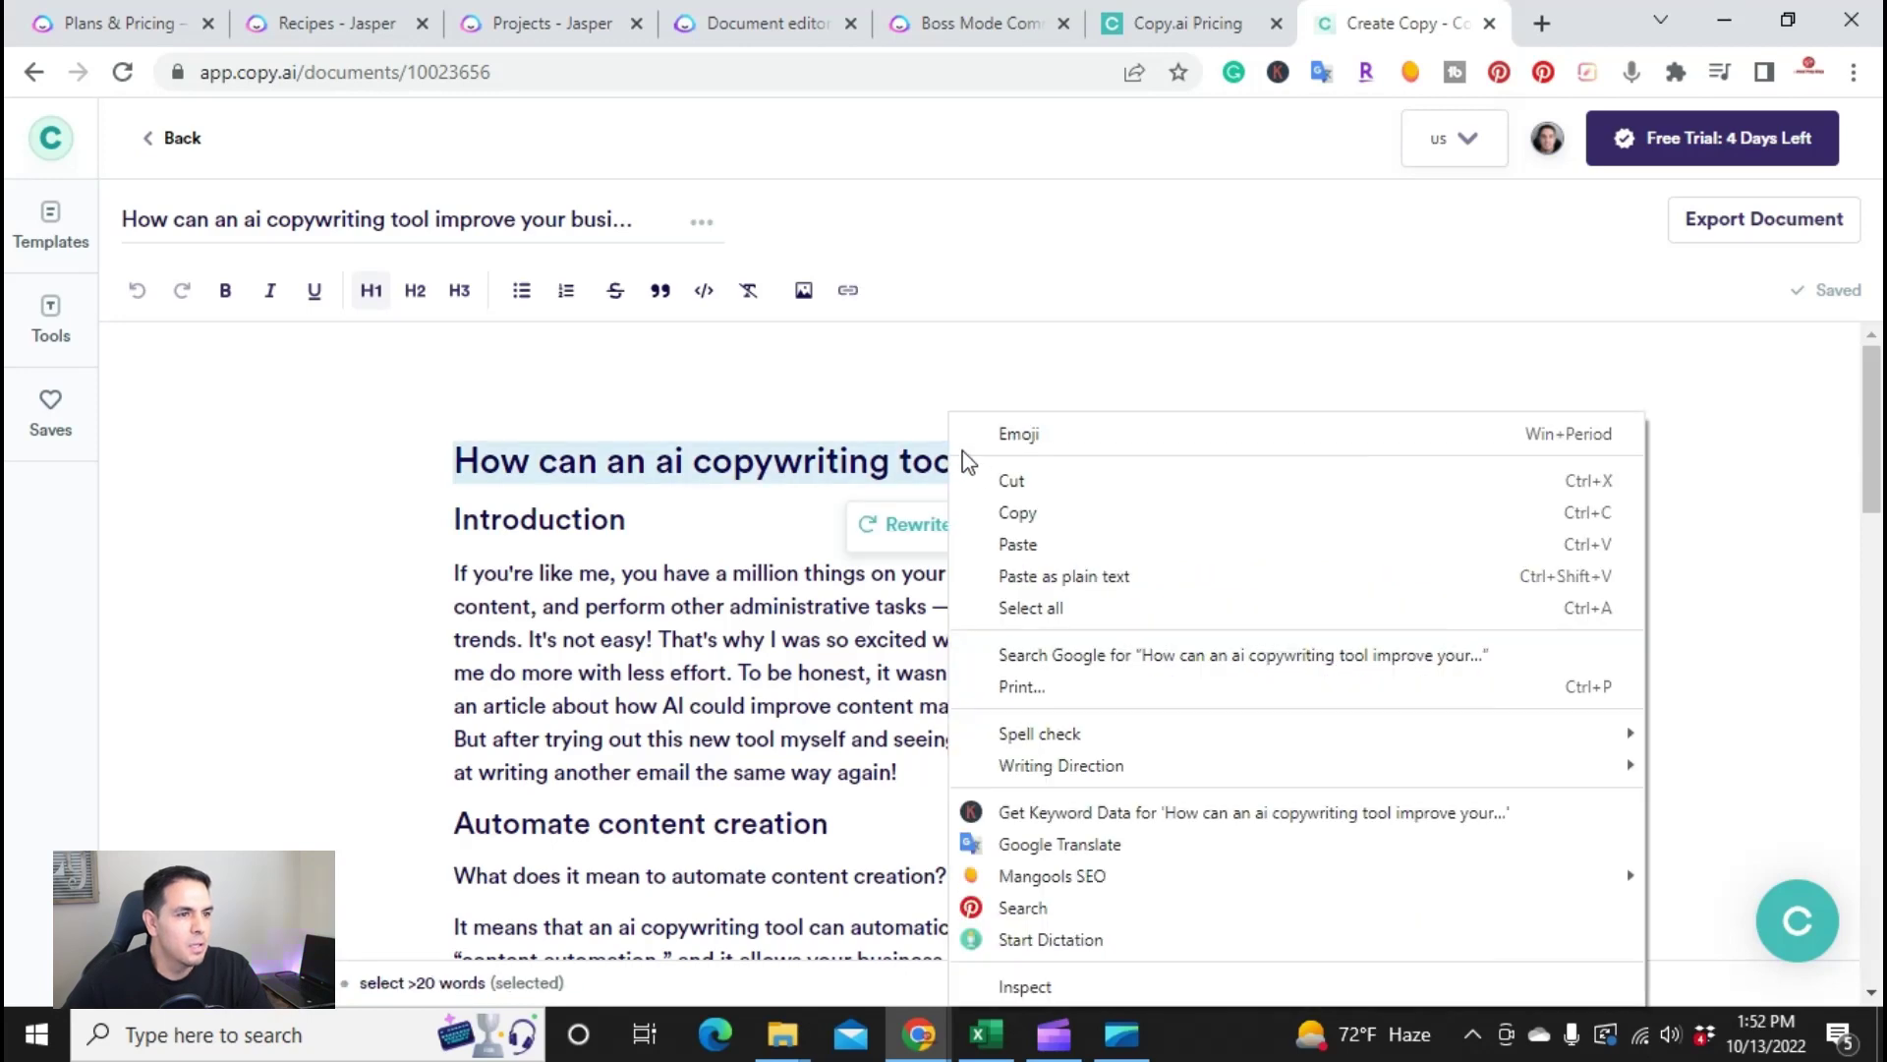
pyautogui.click(1008, 512)
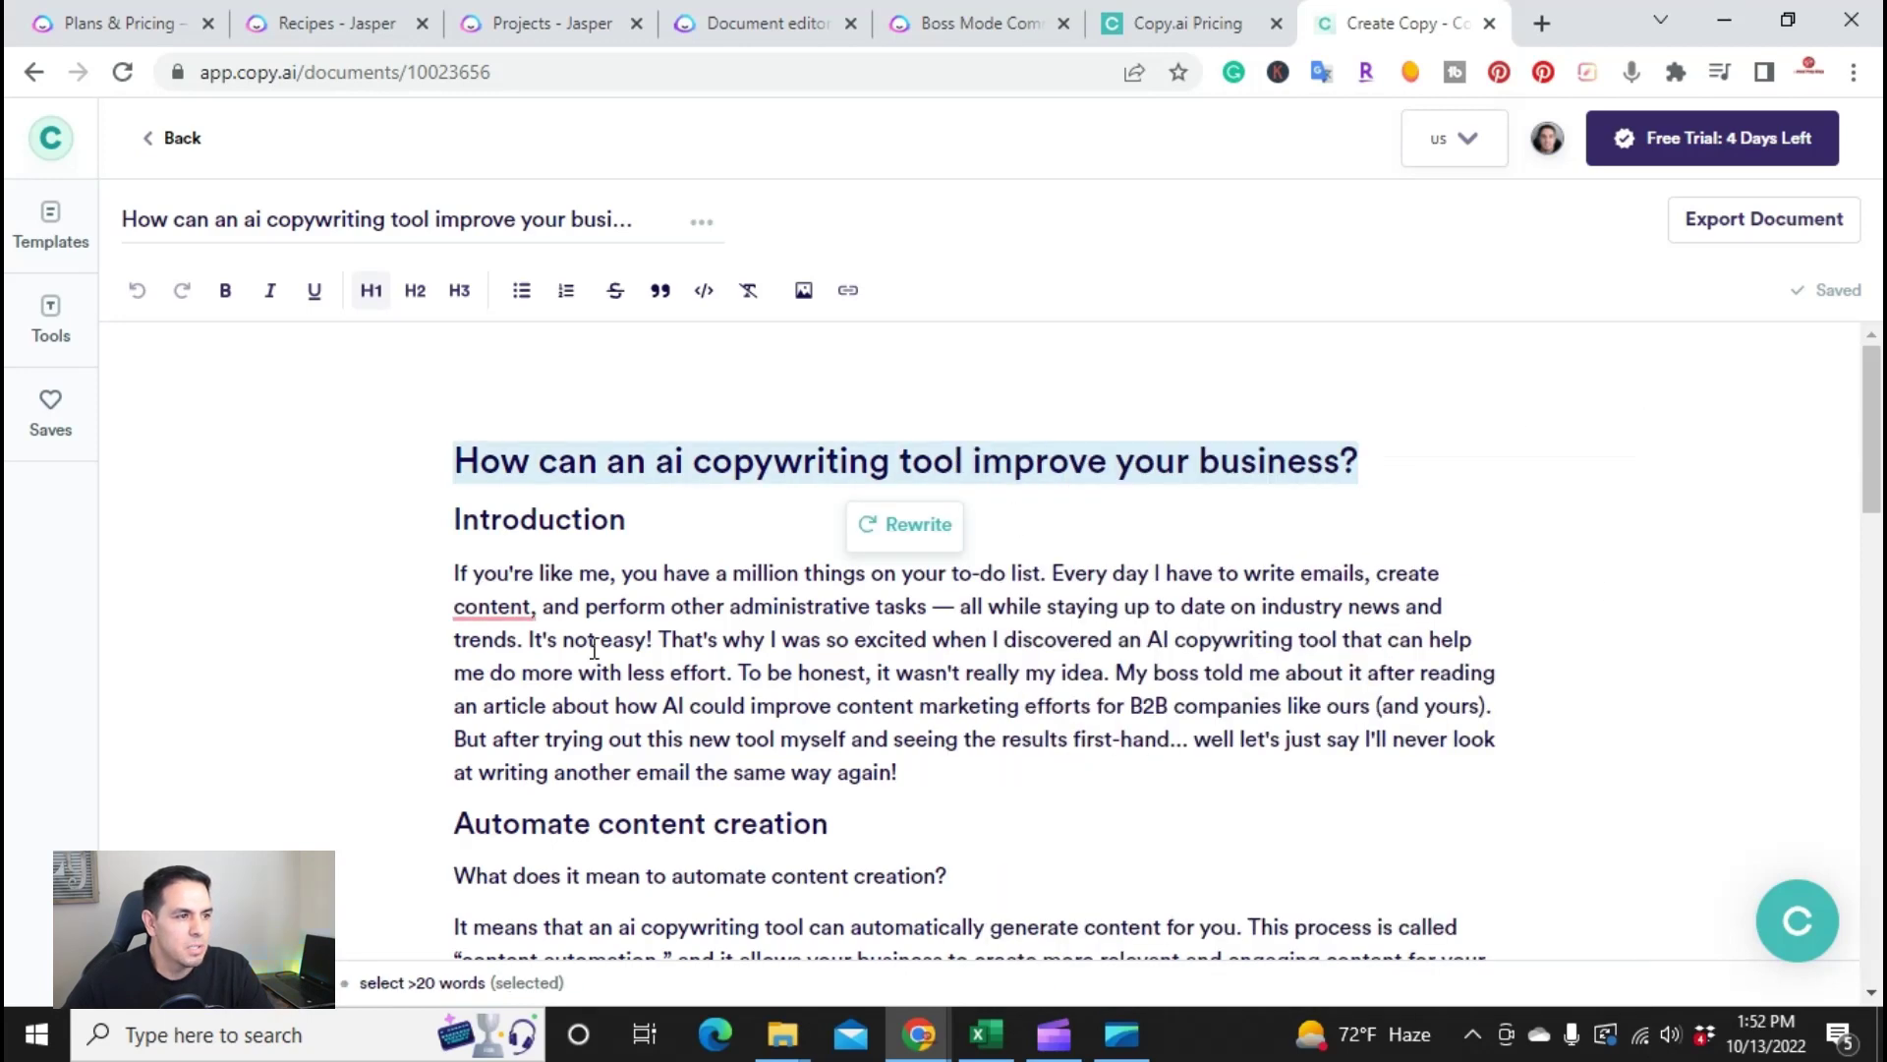
# - Switch to Jasper and open the One-Shot Blog Post template from its template library
pyautogui.click(320, 2)
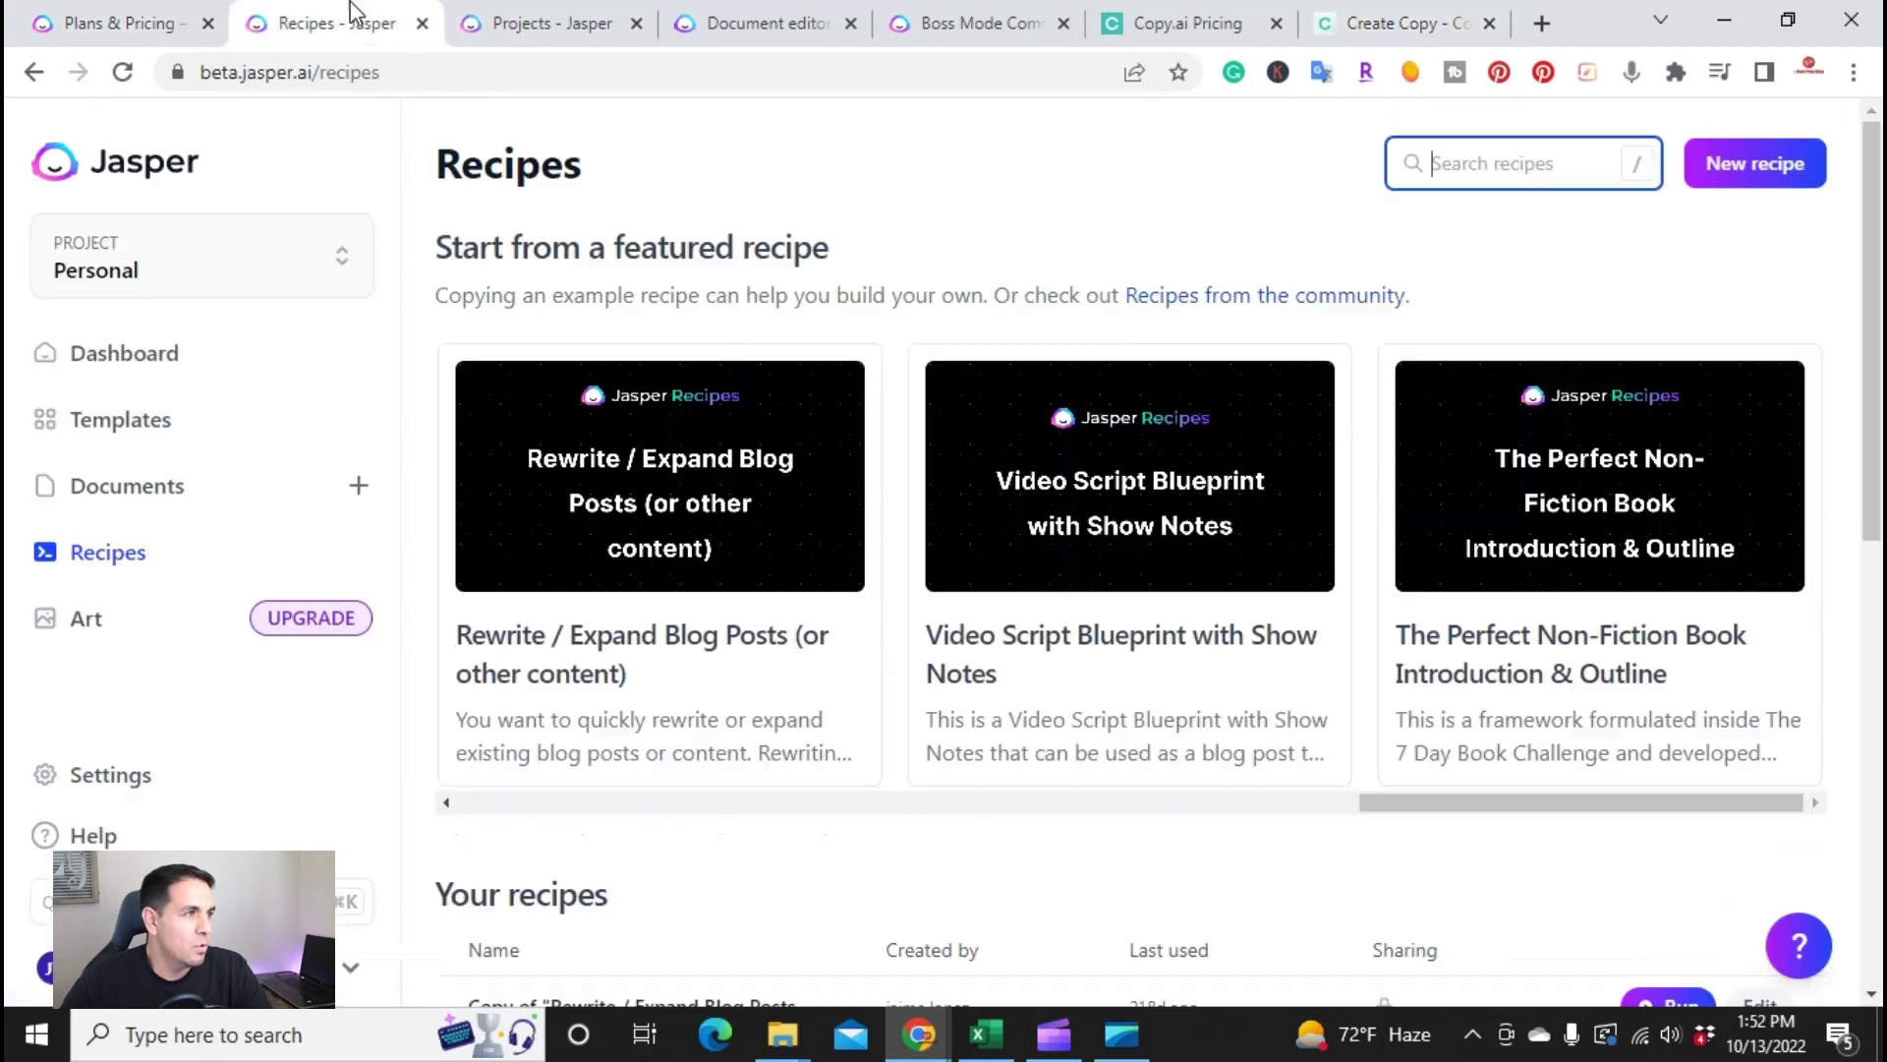
pyautogui.click(81, 28)
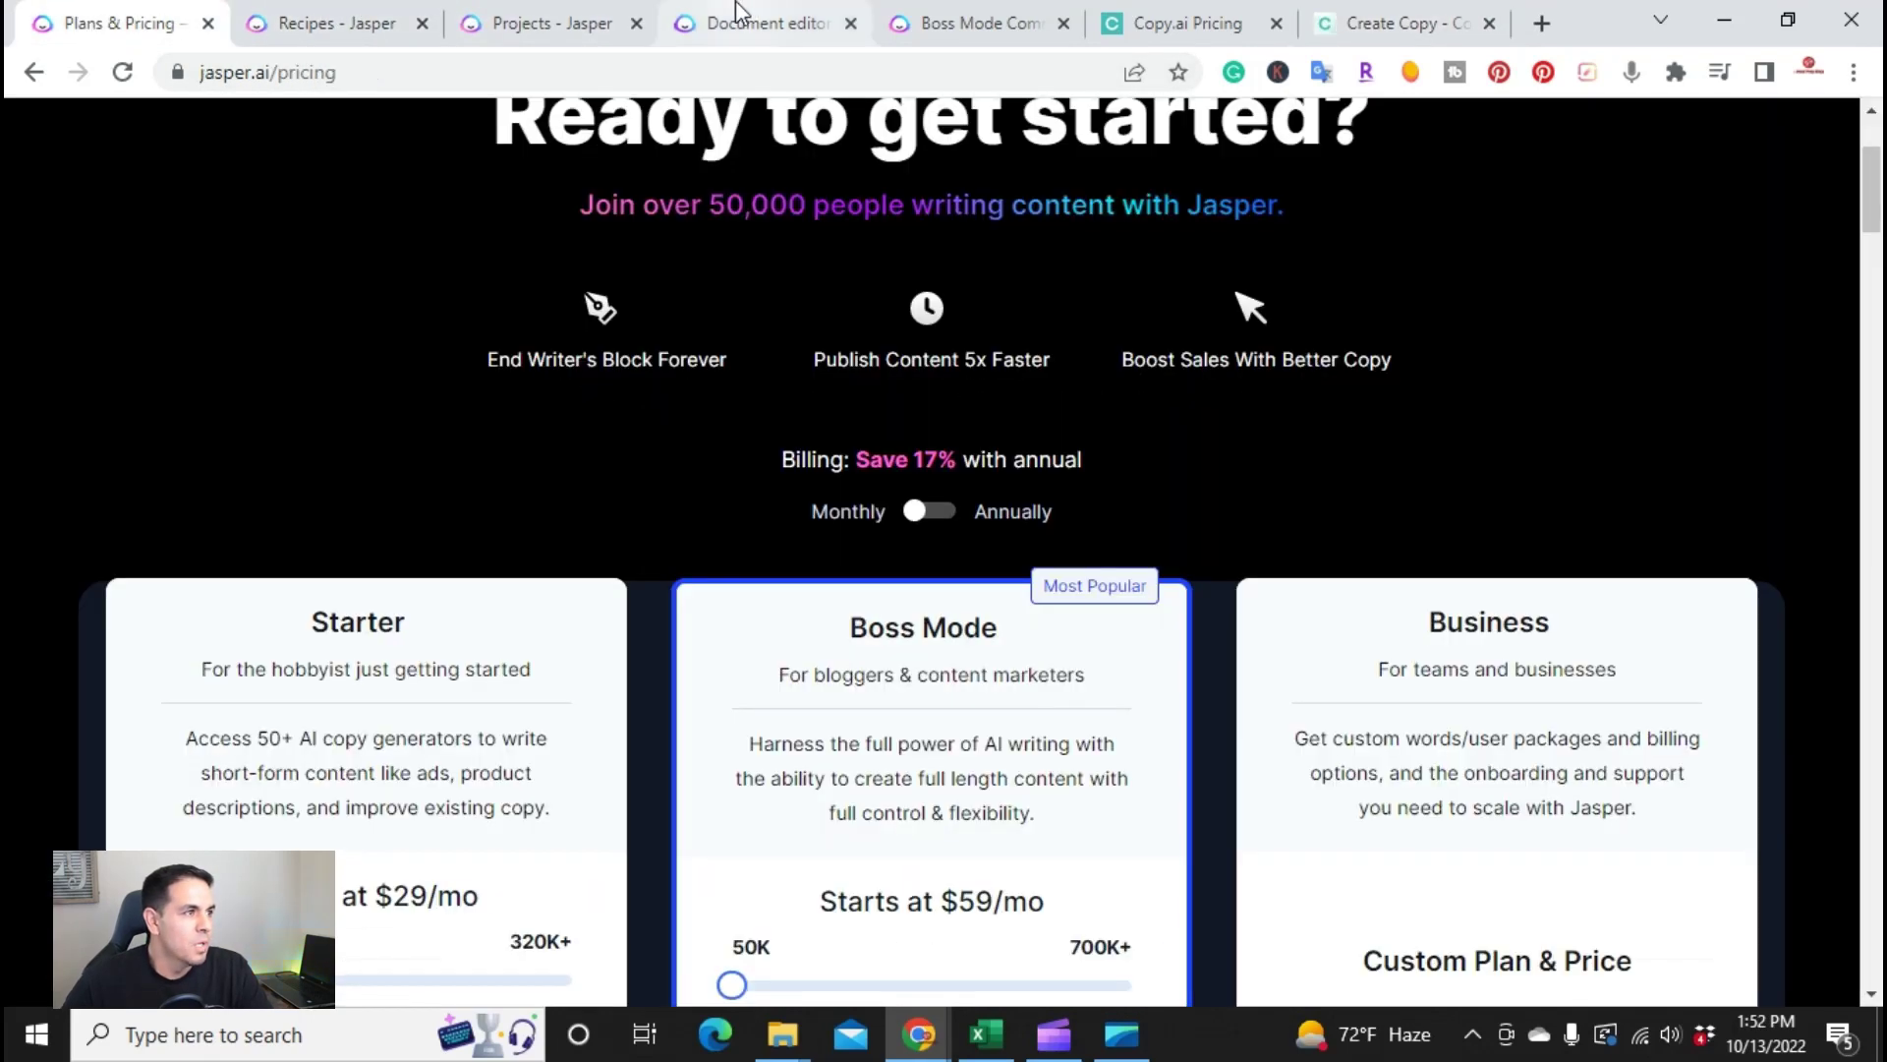
pyautogui.click(601, 22)
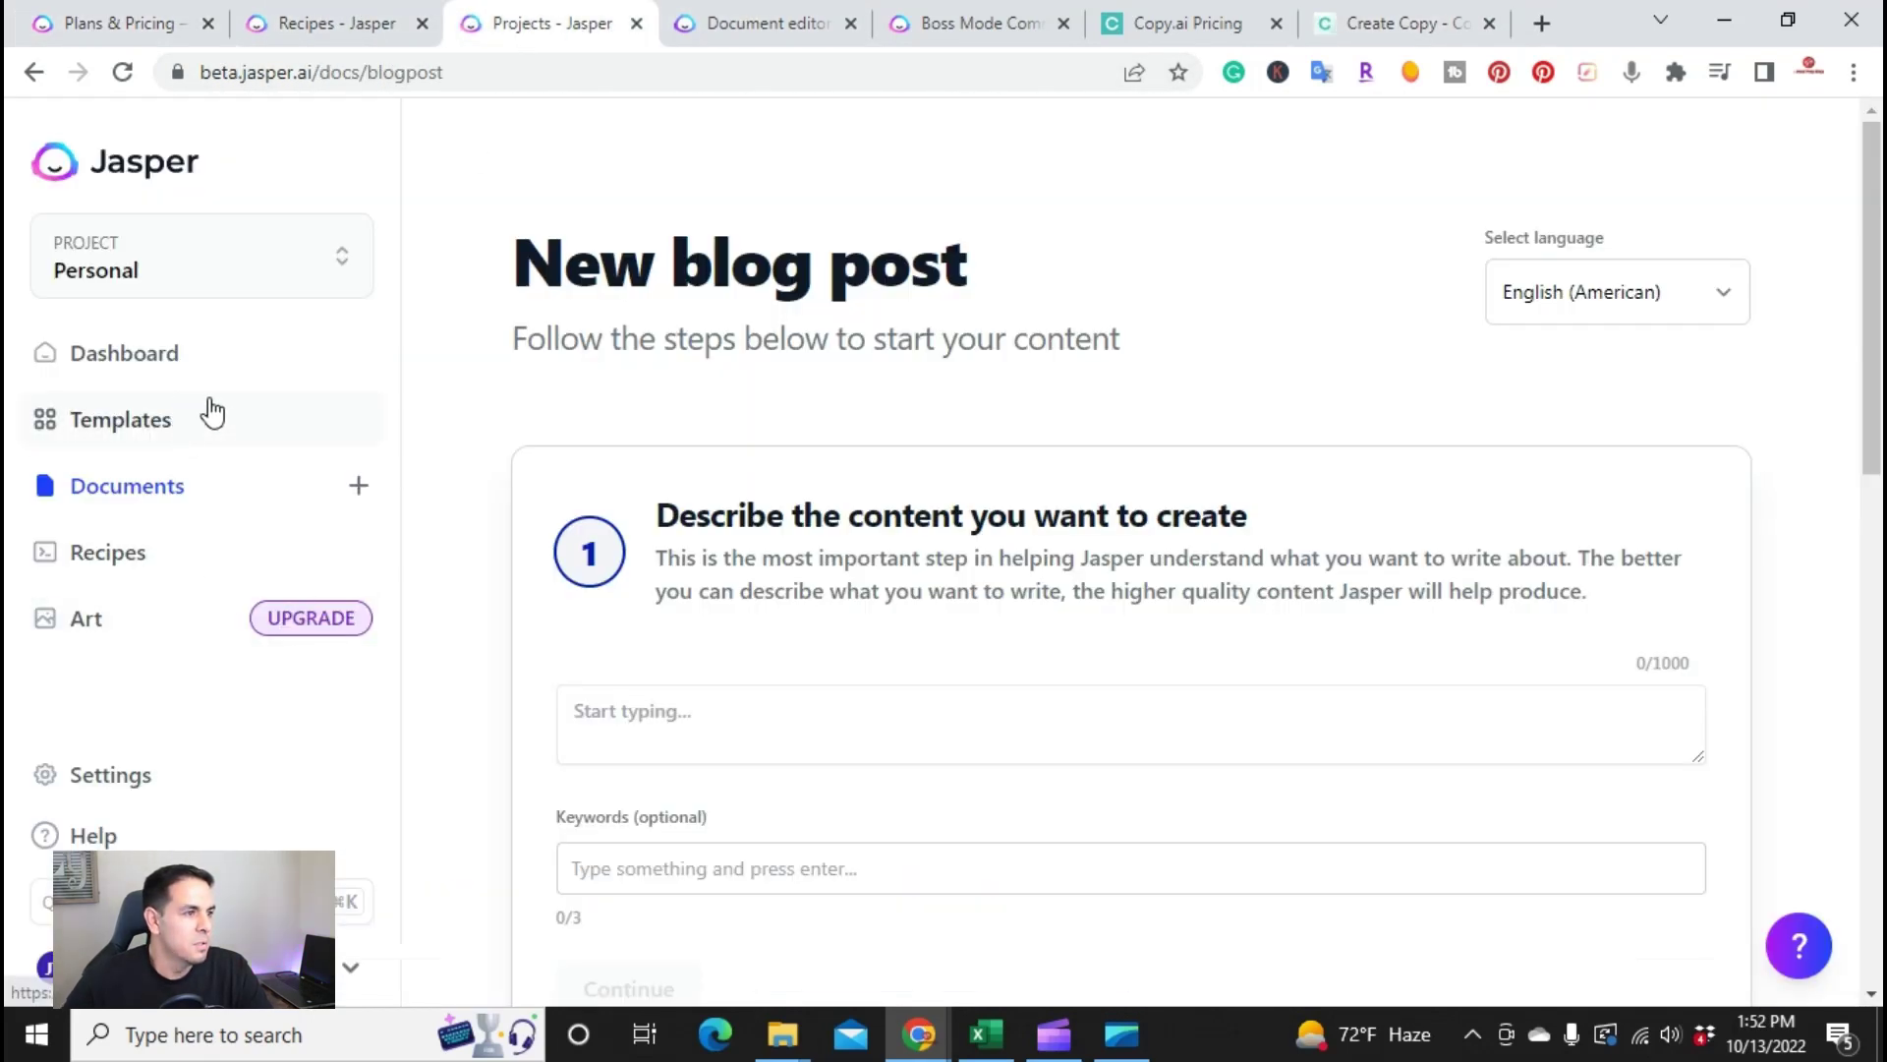
pyautogui.click(168, 418)
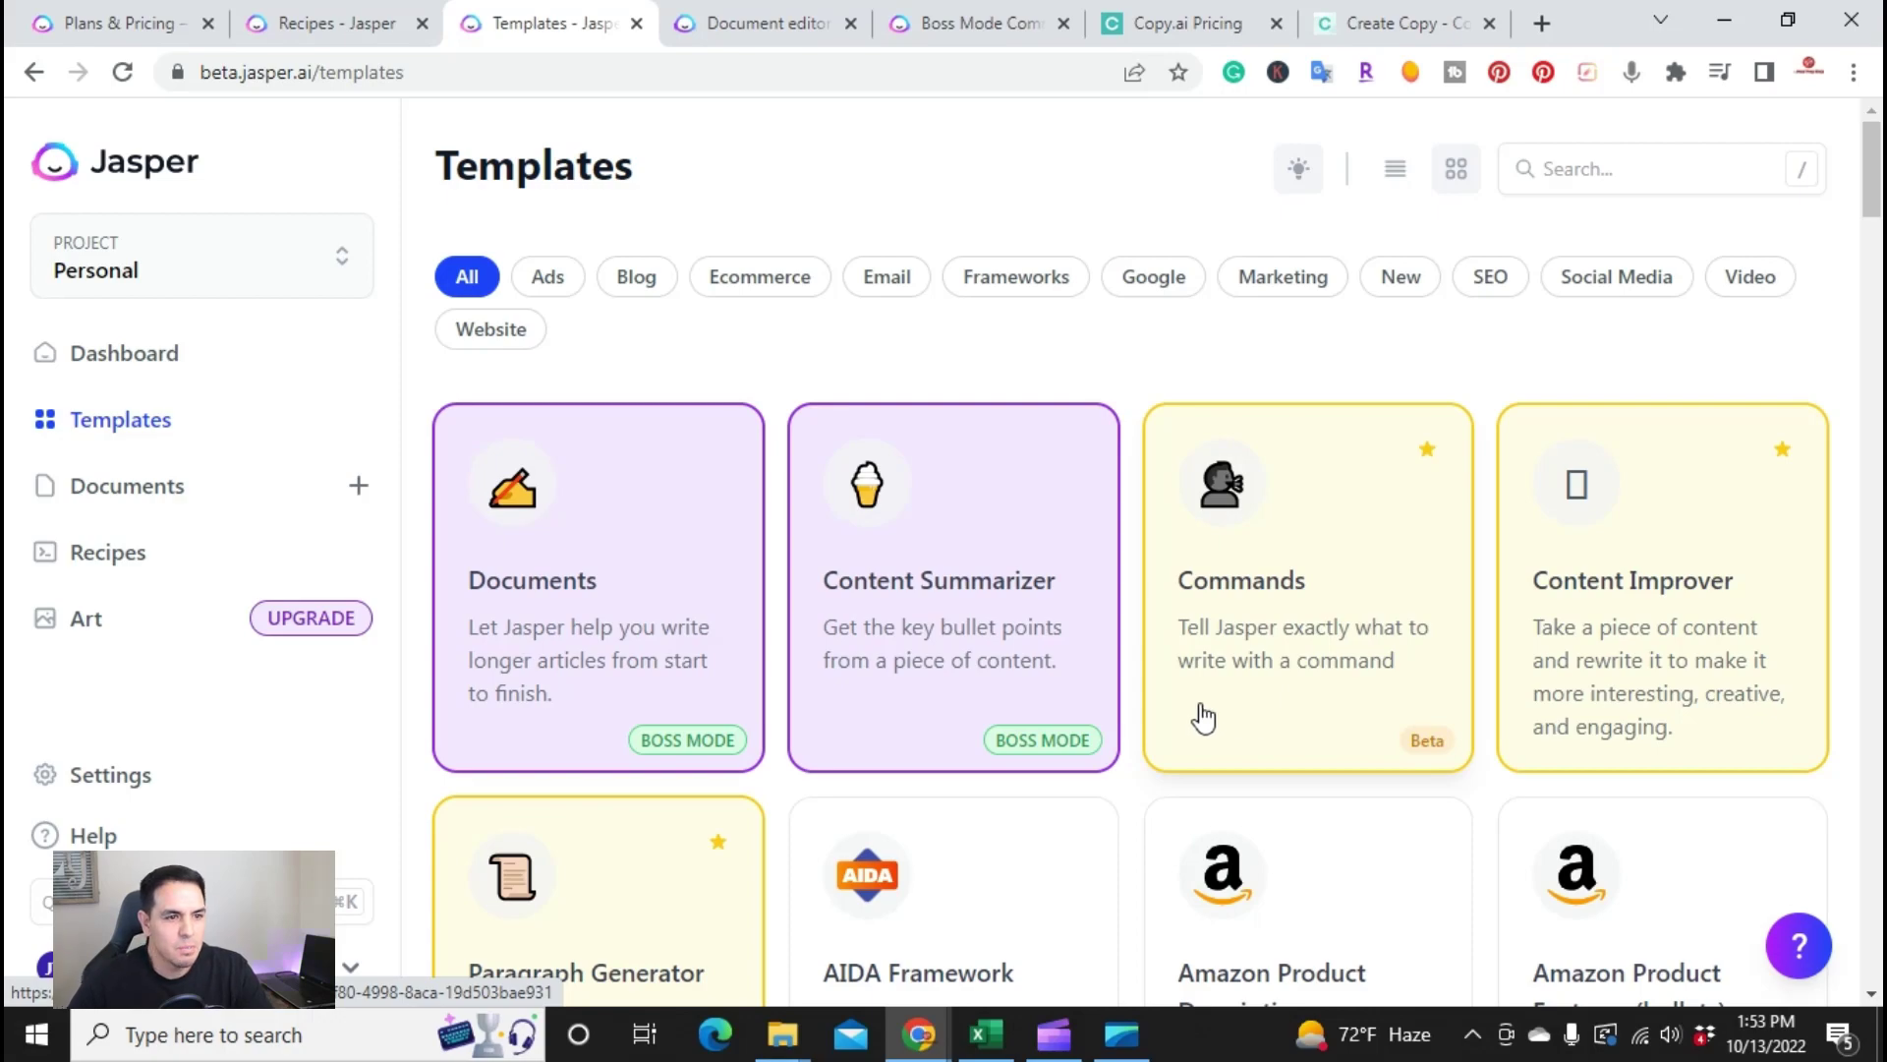
pyautogui.scroll(-20, 1239, 696)
pyautogui.scroll(-20, 1240, 698)
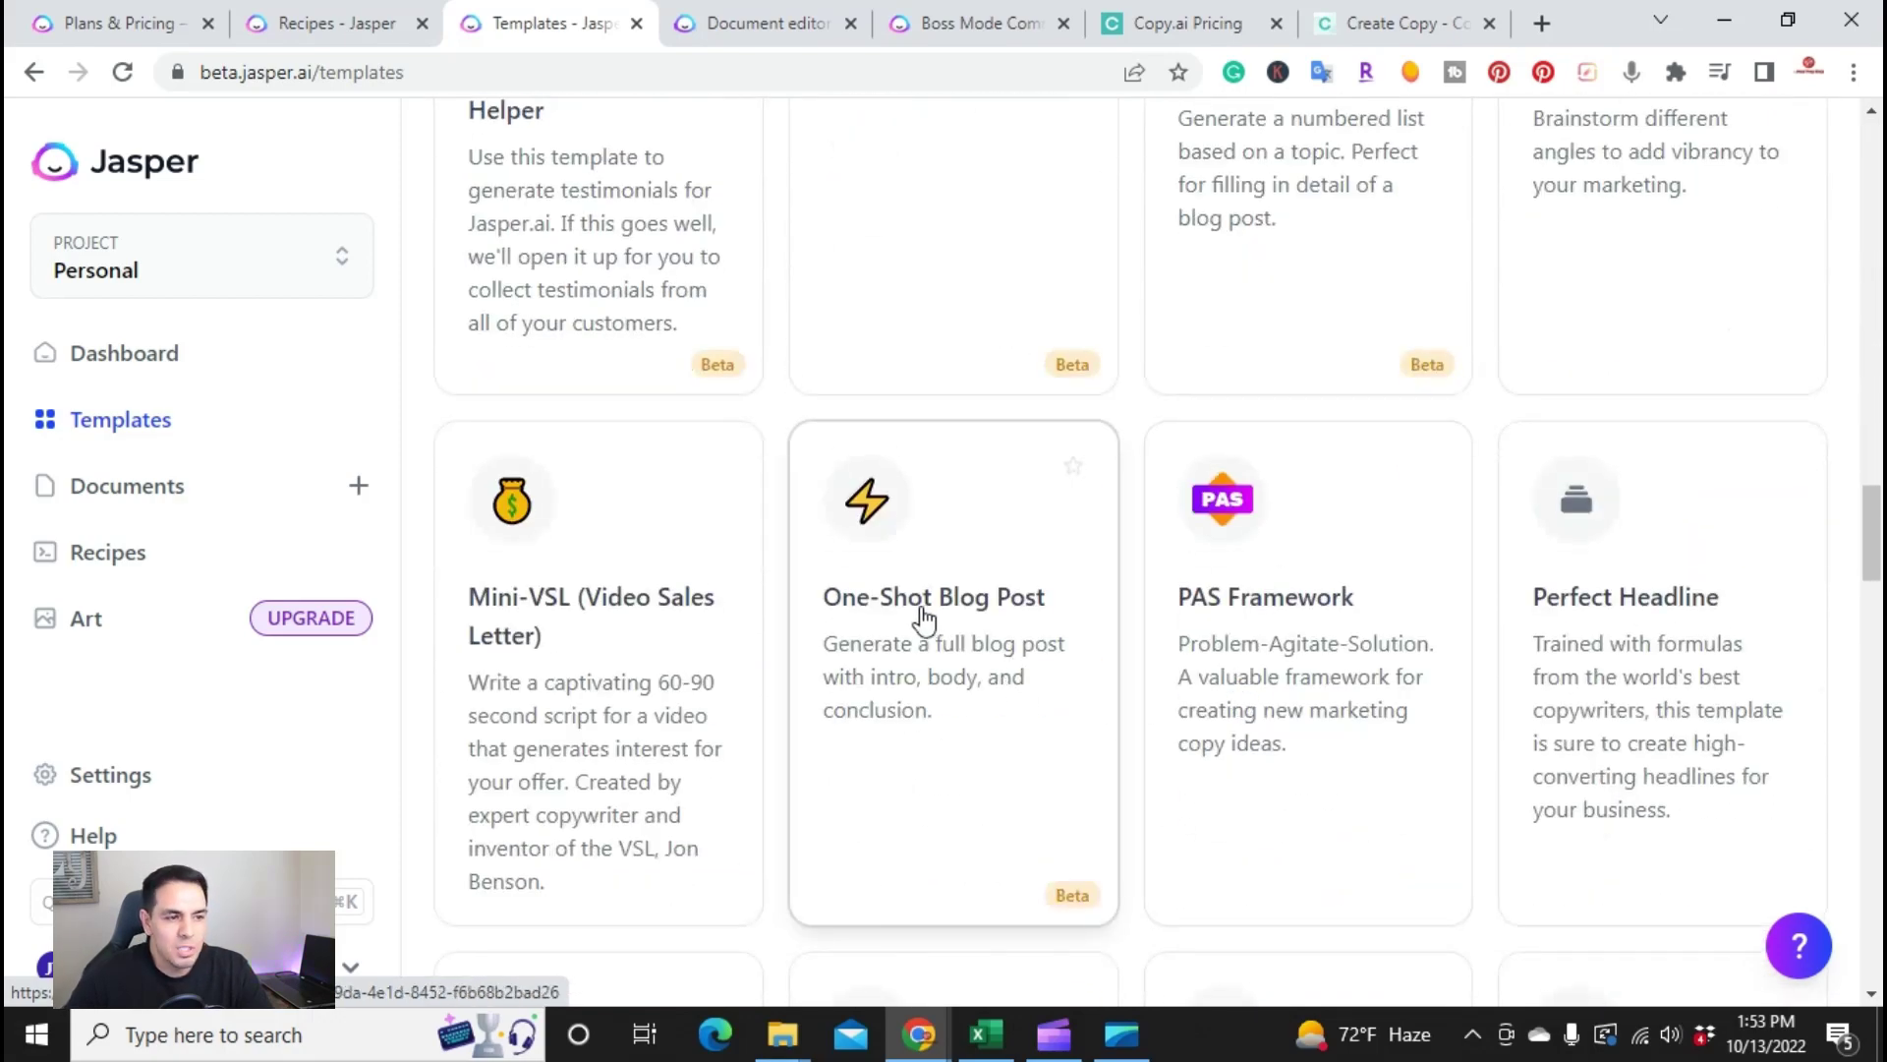
pyautogui.click(924, 617)
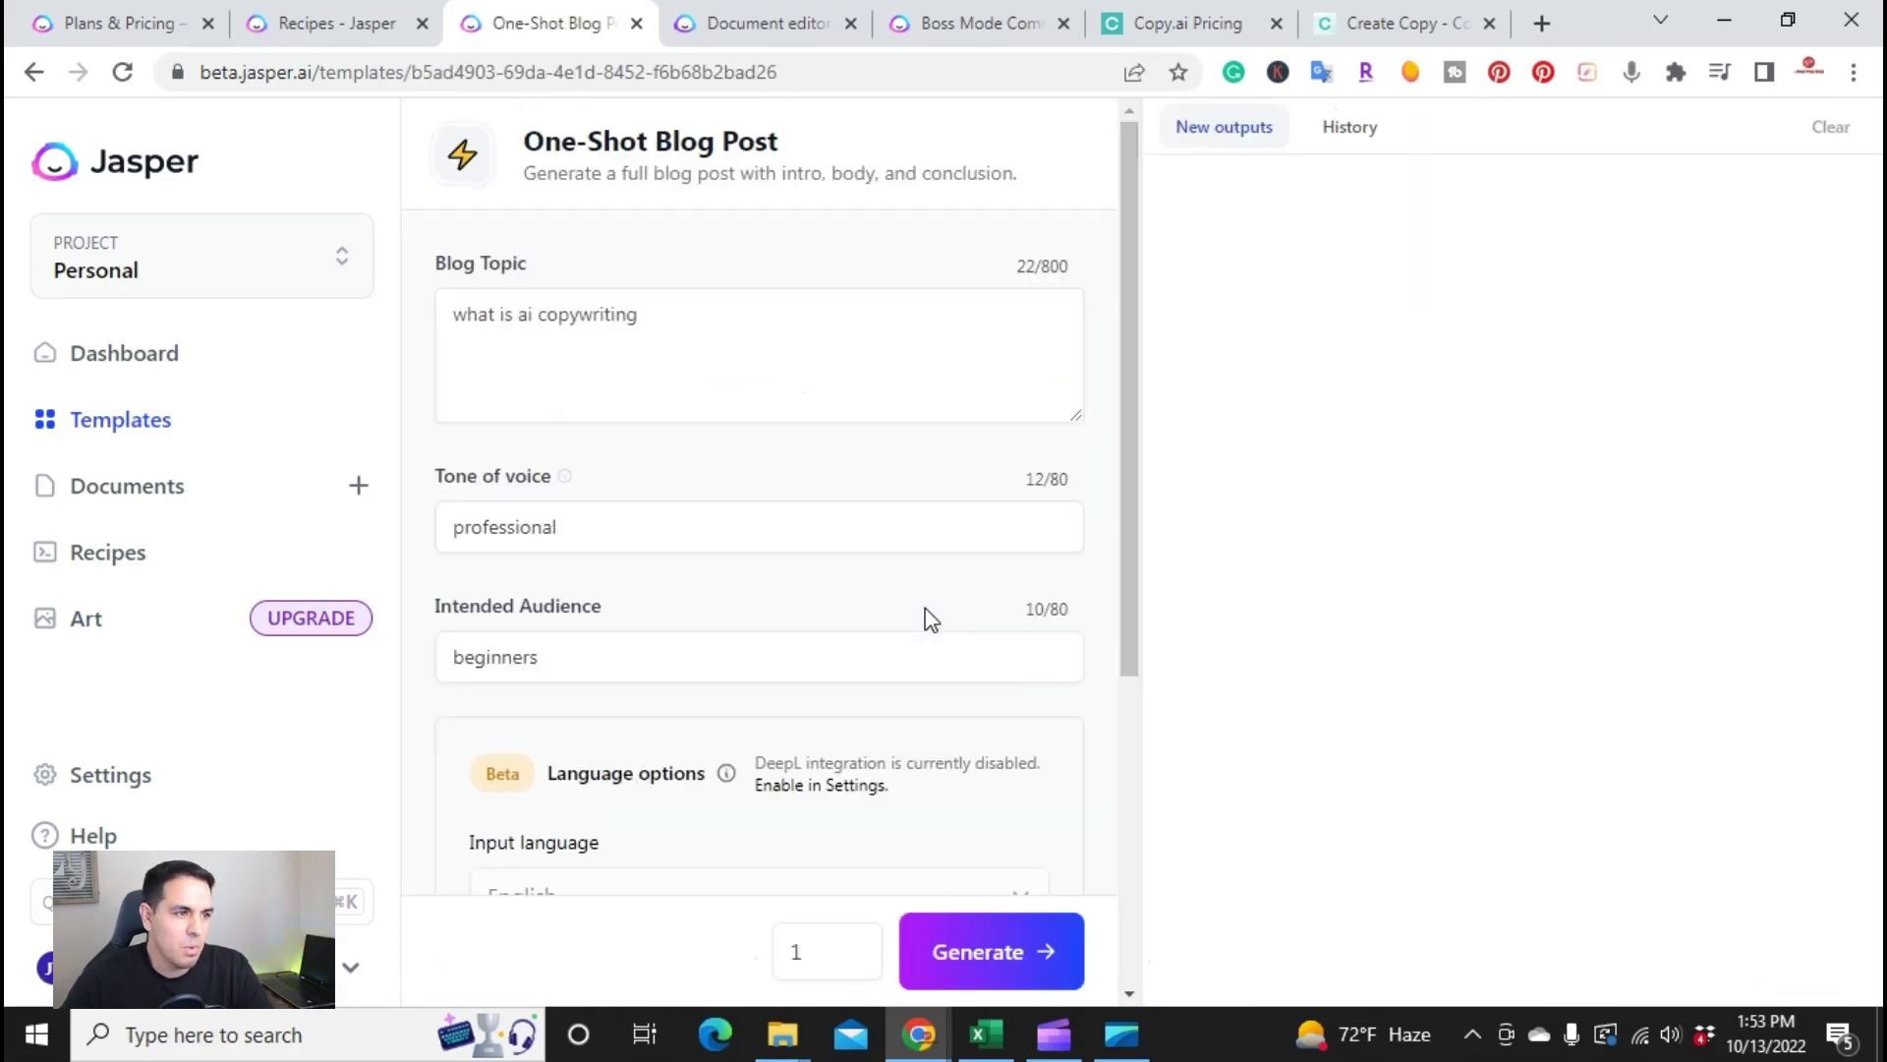
# - Replace the blog topic with the copied title "How can an ai copywriting tool improve your business?"
pyautogui.click(502, 300)
pyautogui.hotkey('ctrl', 'a')
pyautogui.rightClick(486, 304)
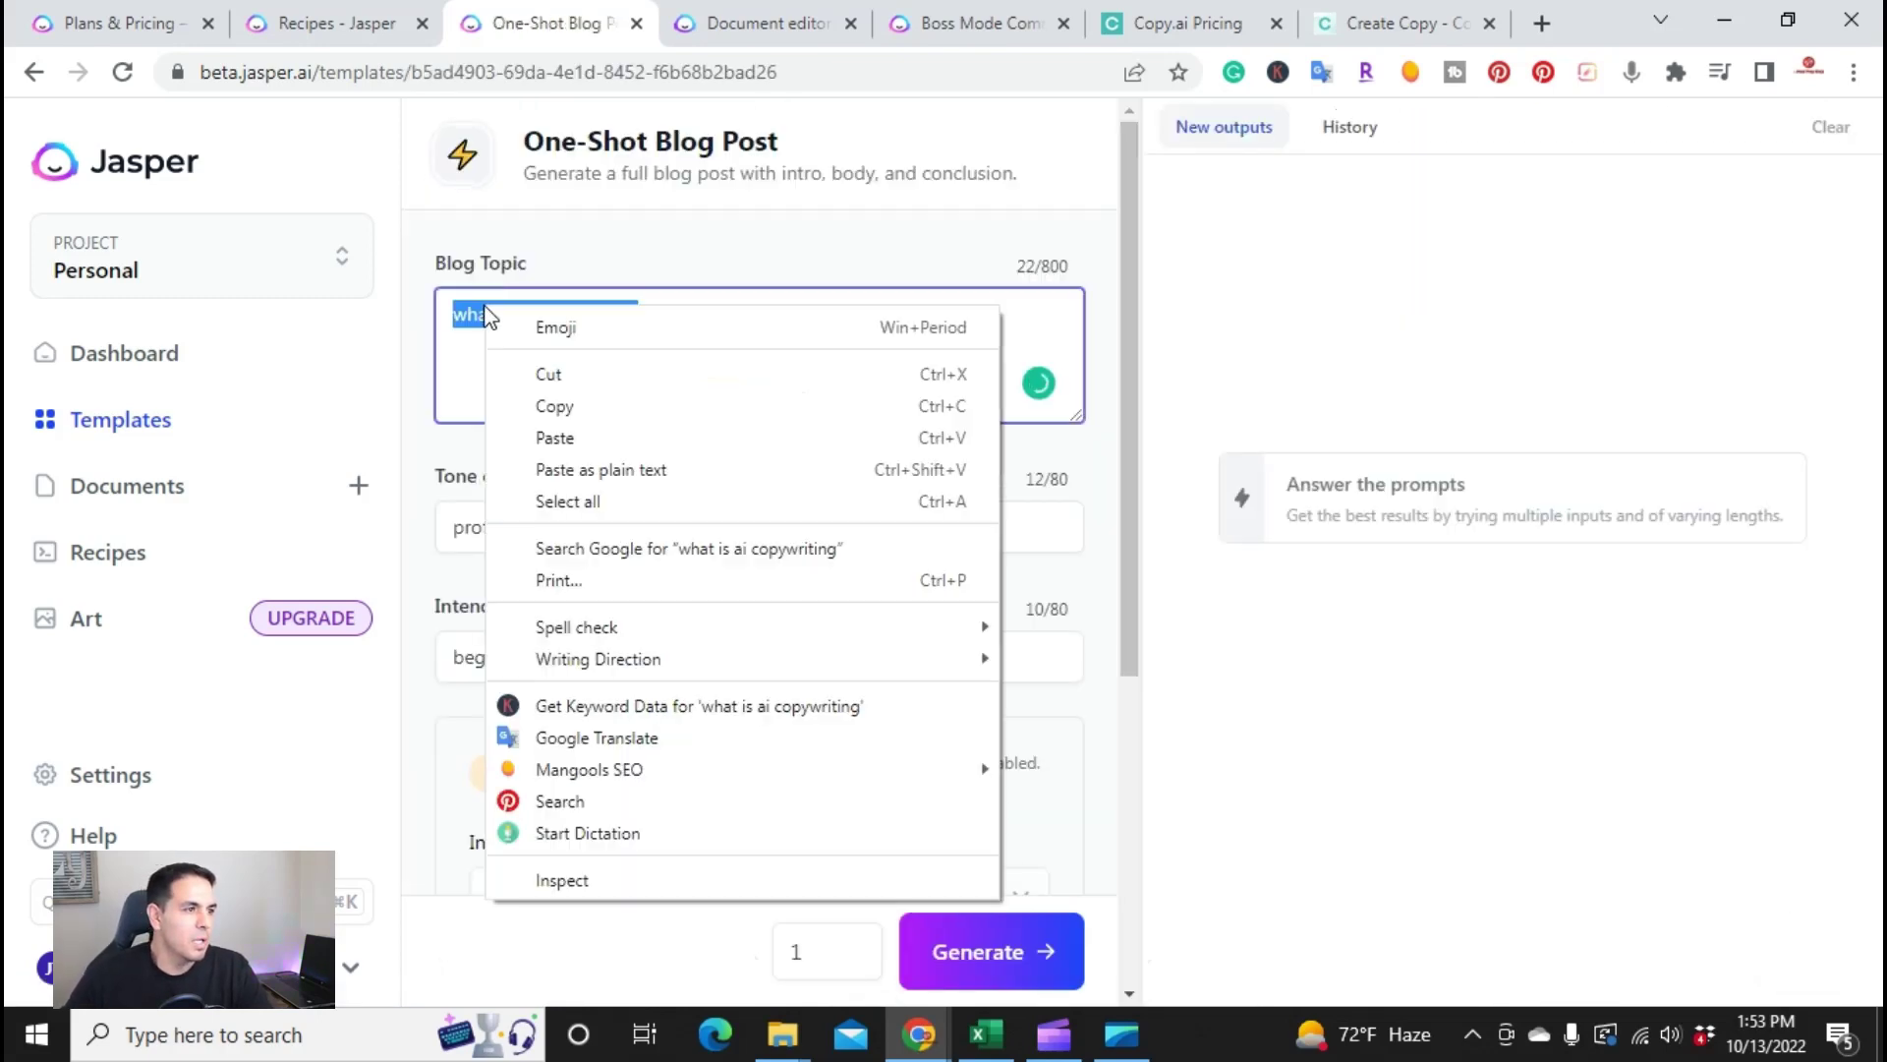
pyautogui.click(538, 439)
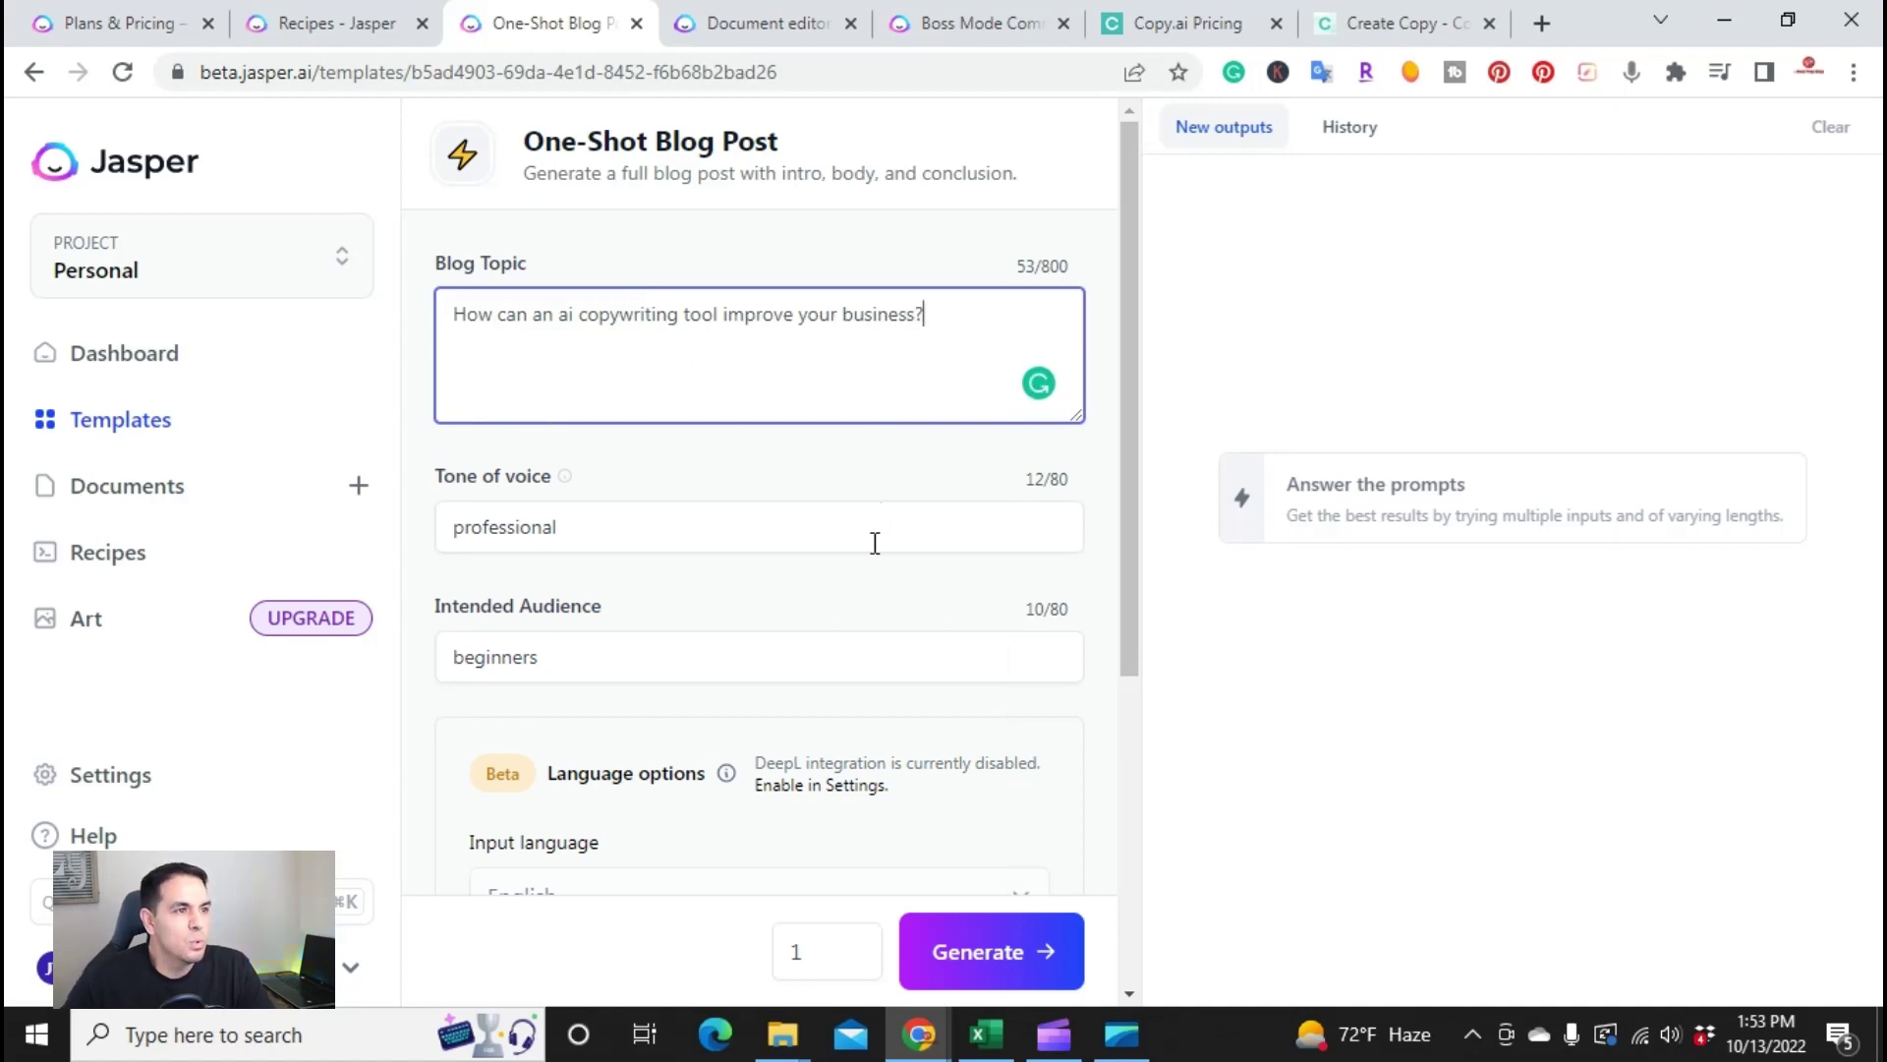
# - Check the tone of voice, intended audience and language options, and generate one blog post
pyautogui.doubleClick(560, 521)
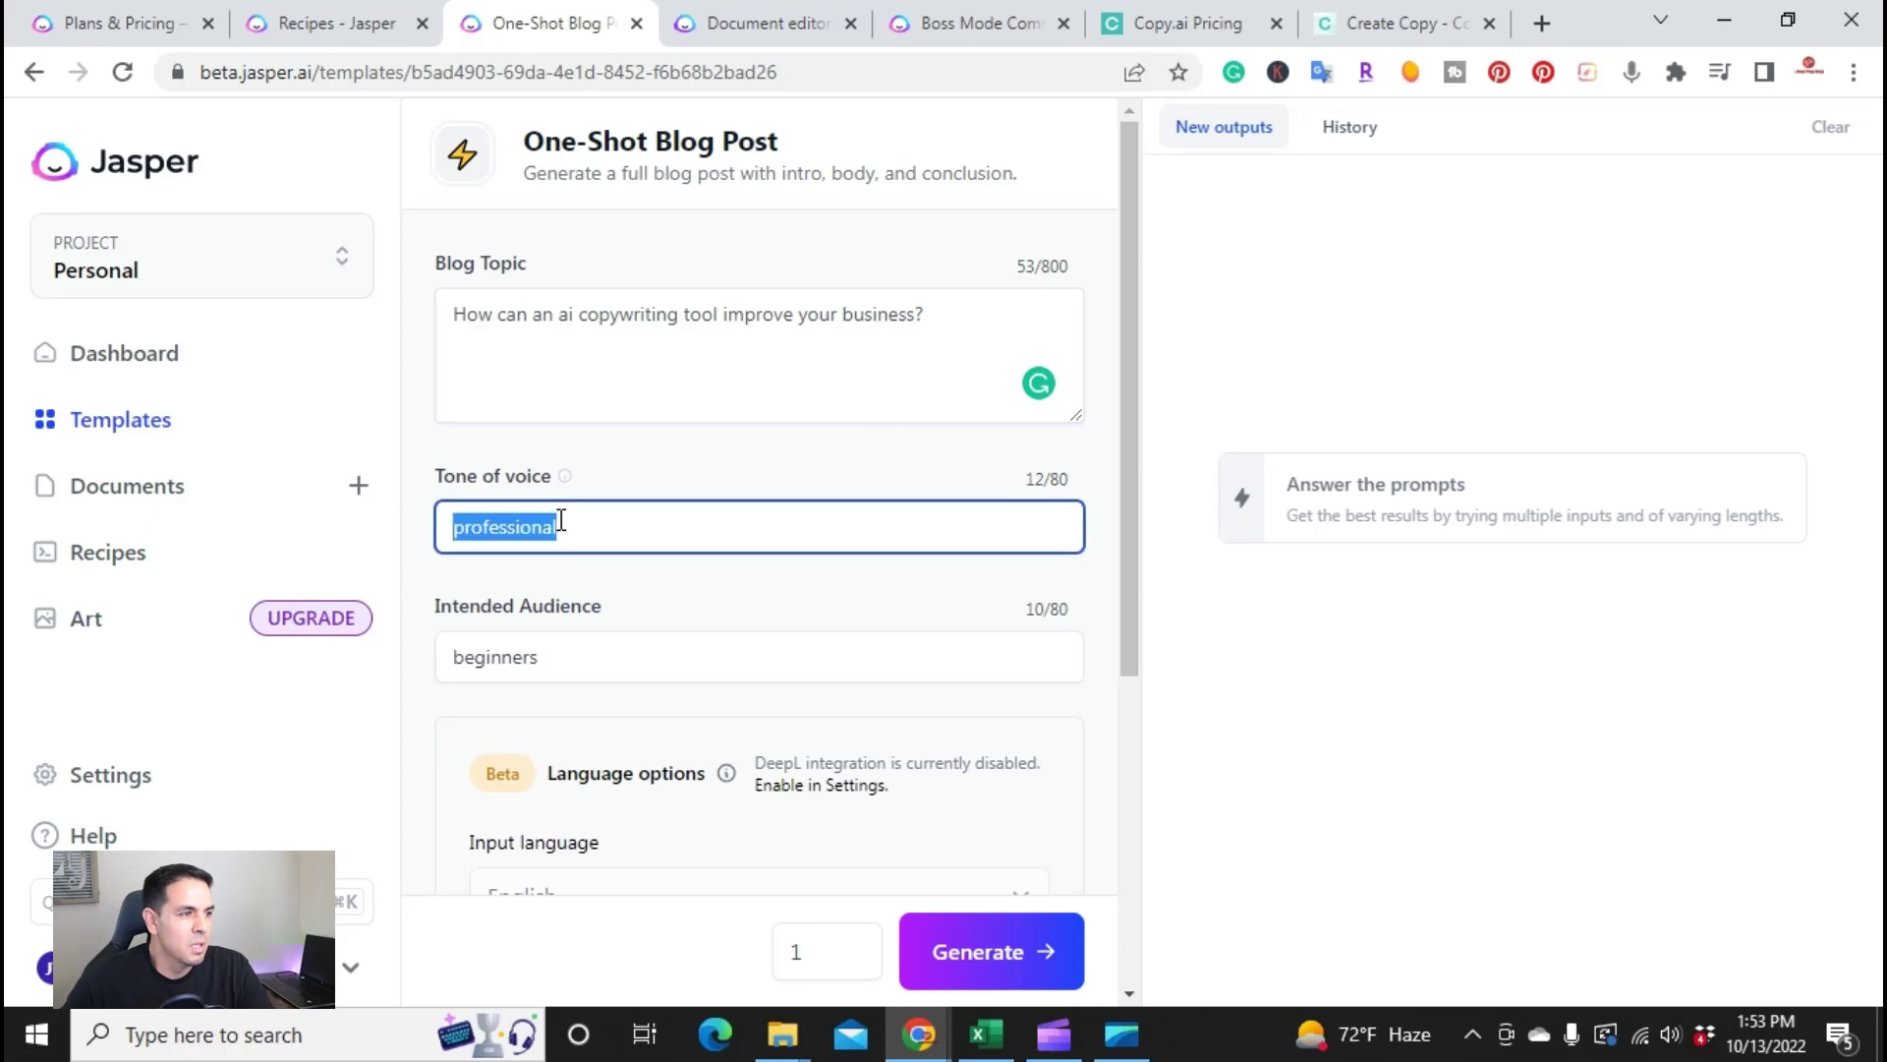
pyautogui.click(611, 519)
pyautogui.scroll(-2, 847, 576)
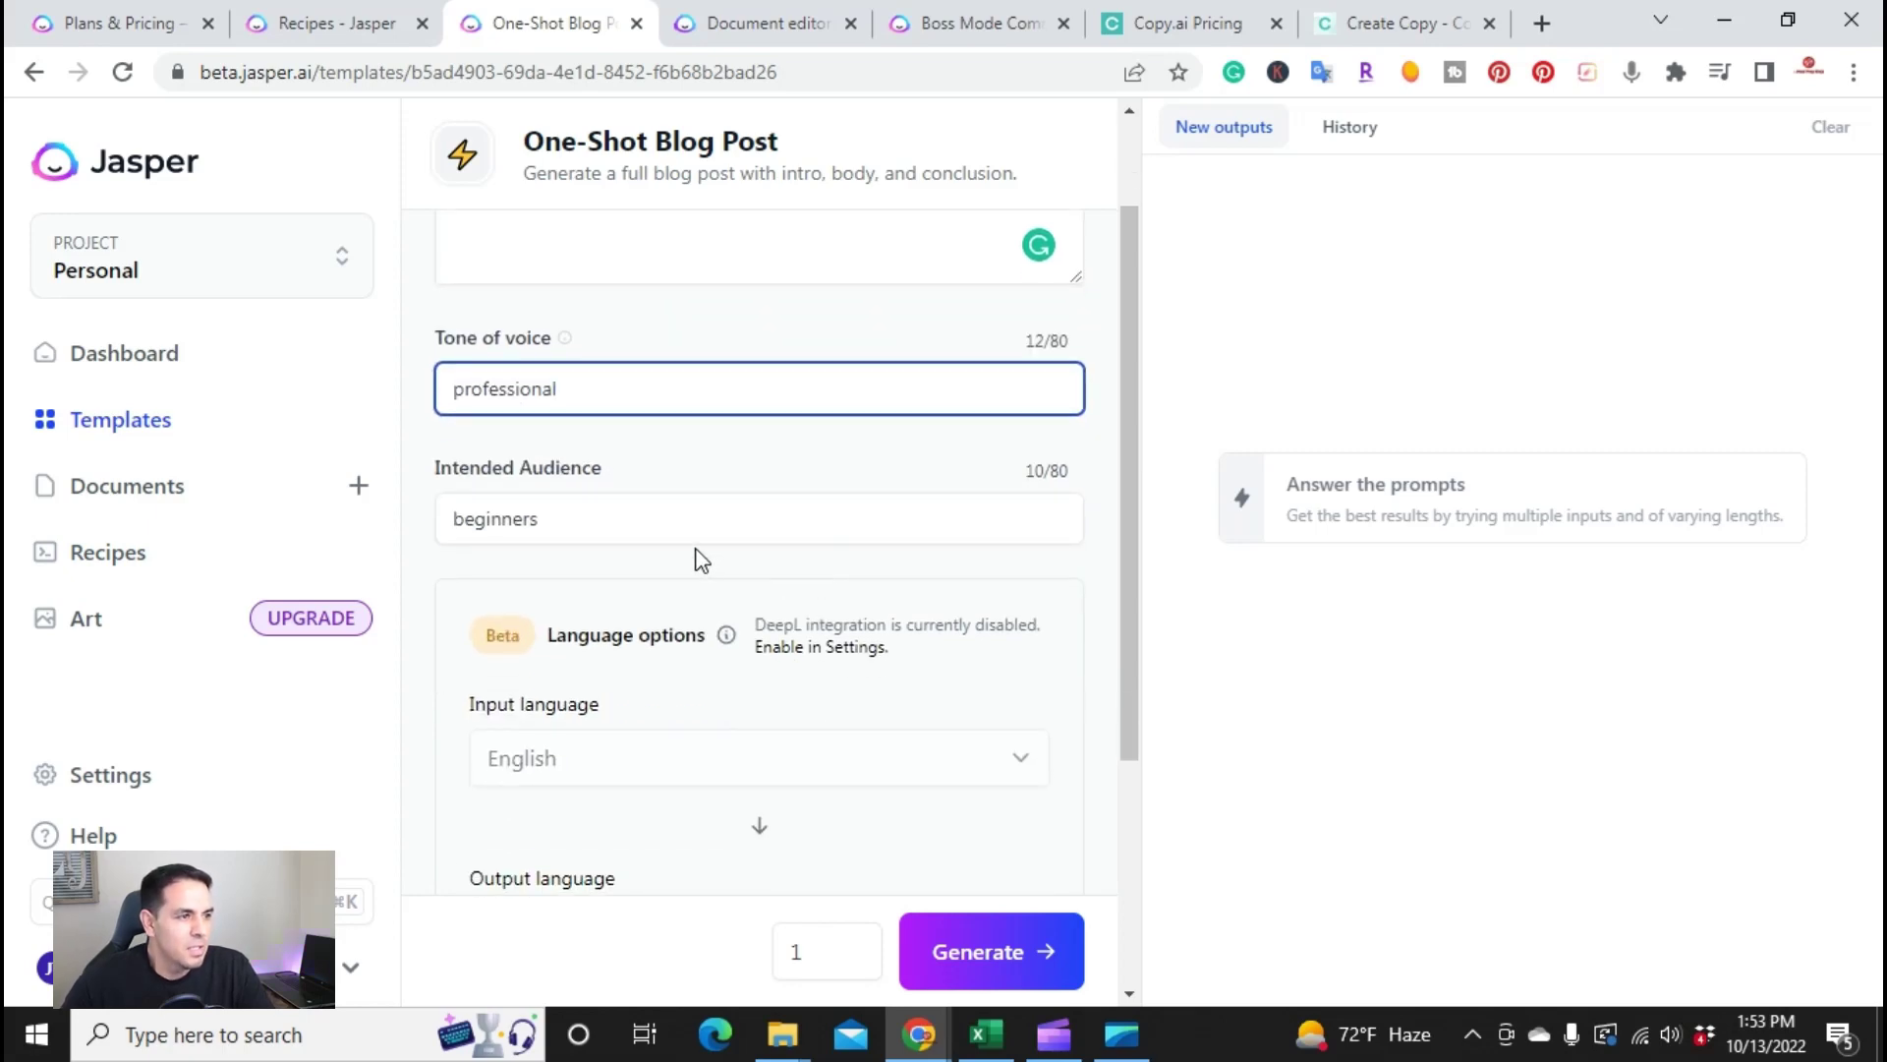
pyautogui.scroll(-4, 737, 617)
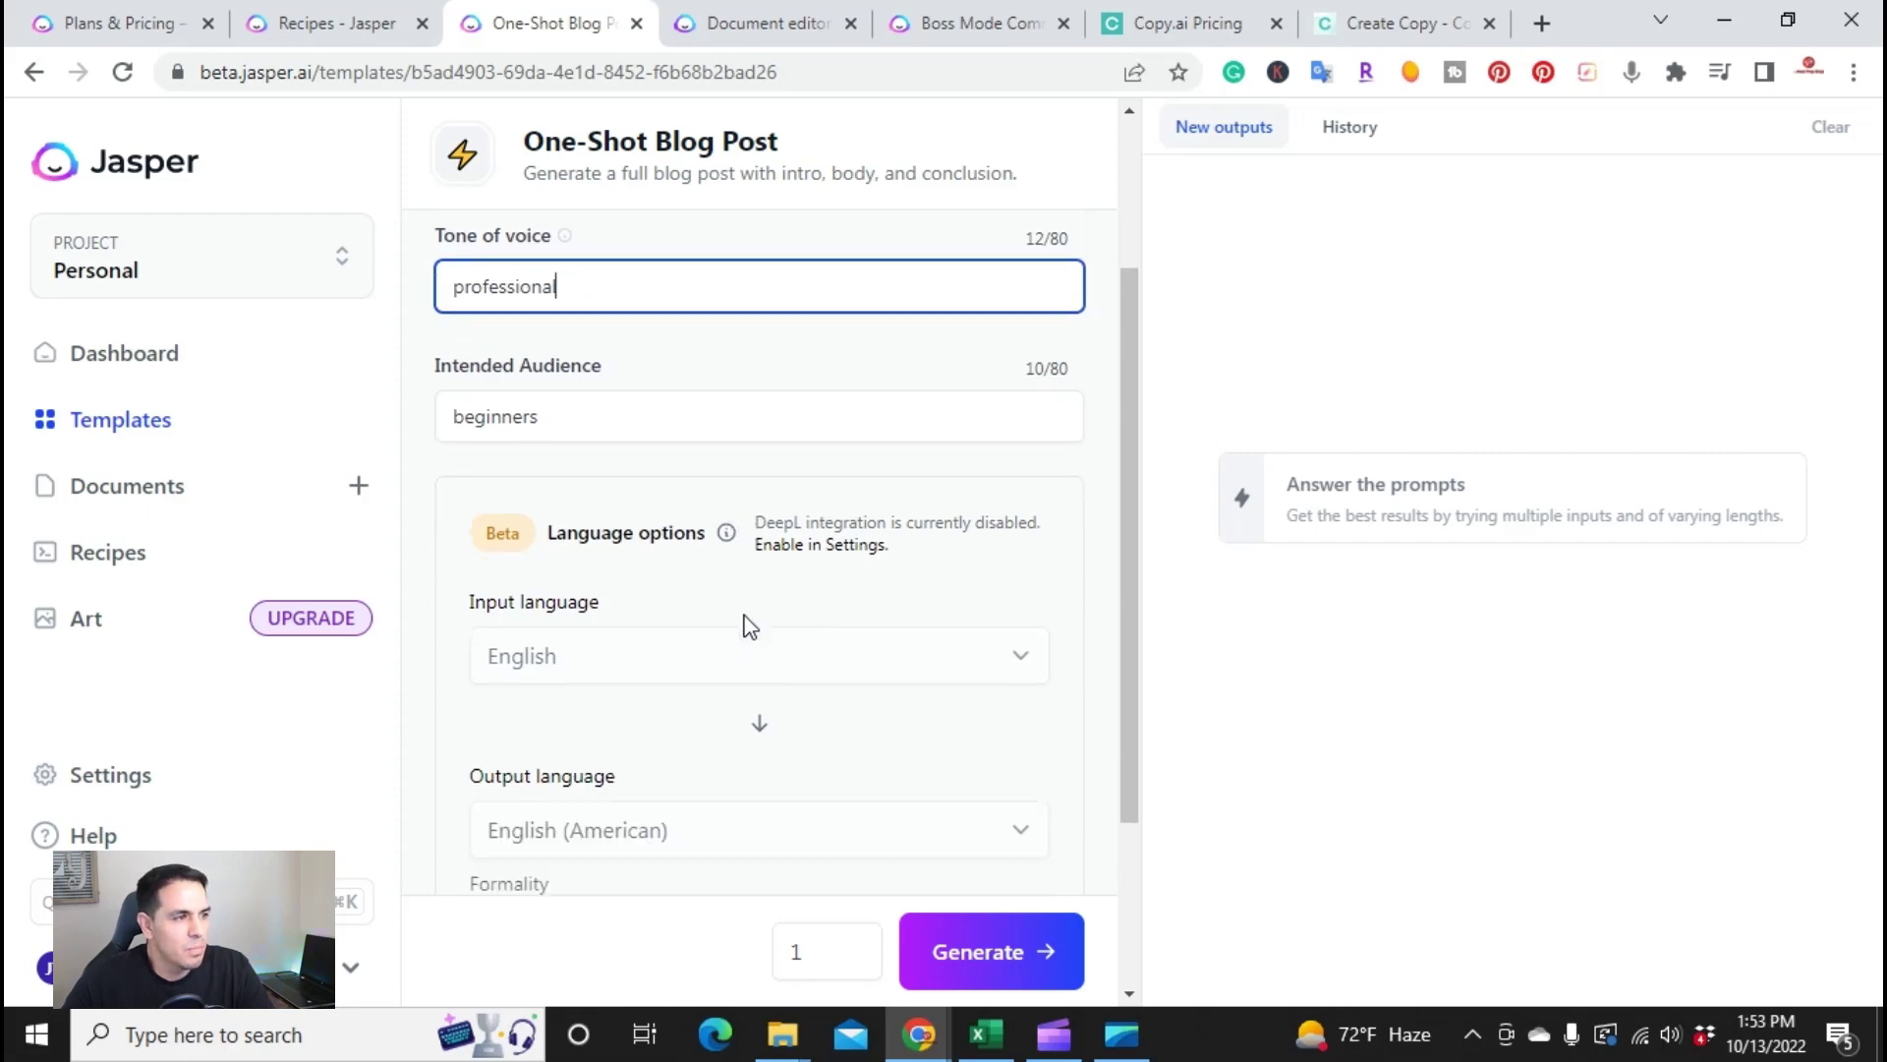
pyautogui.click(969, 958)
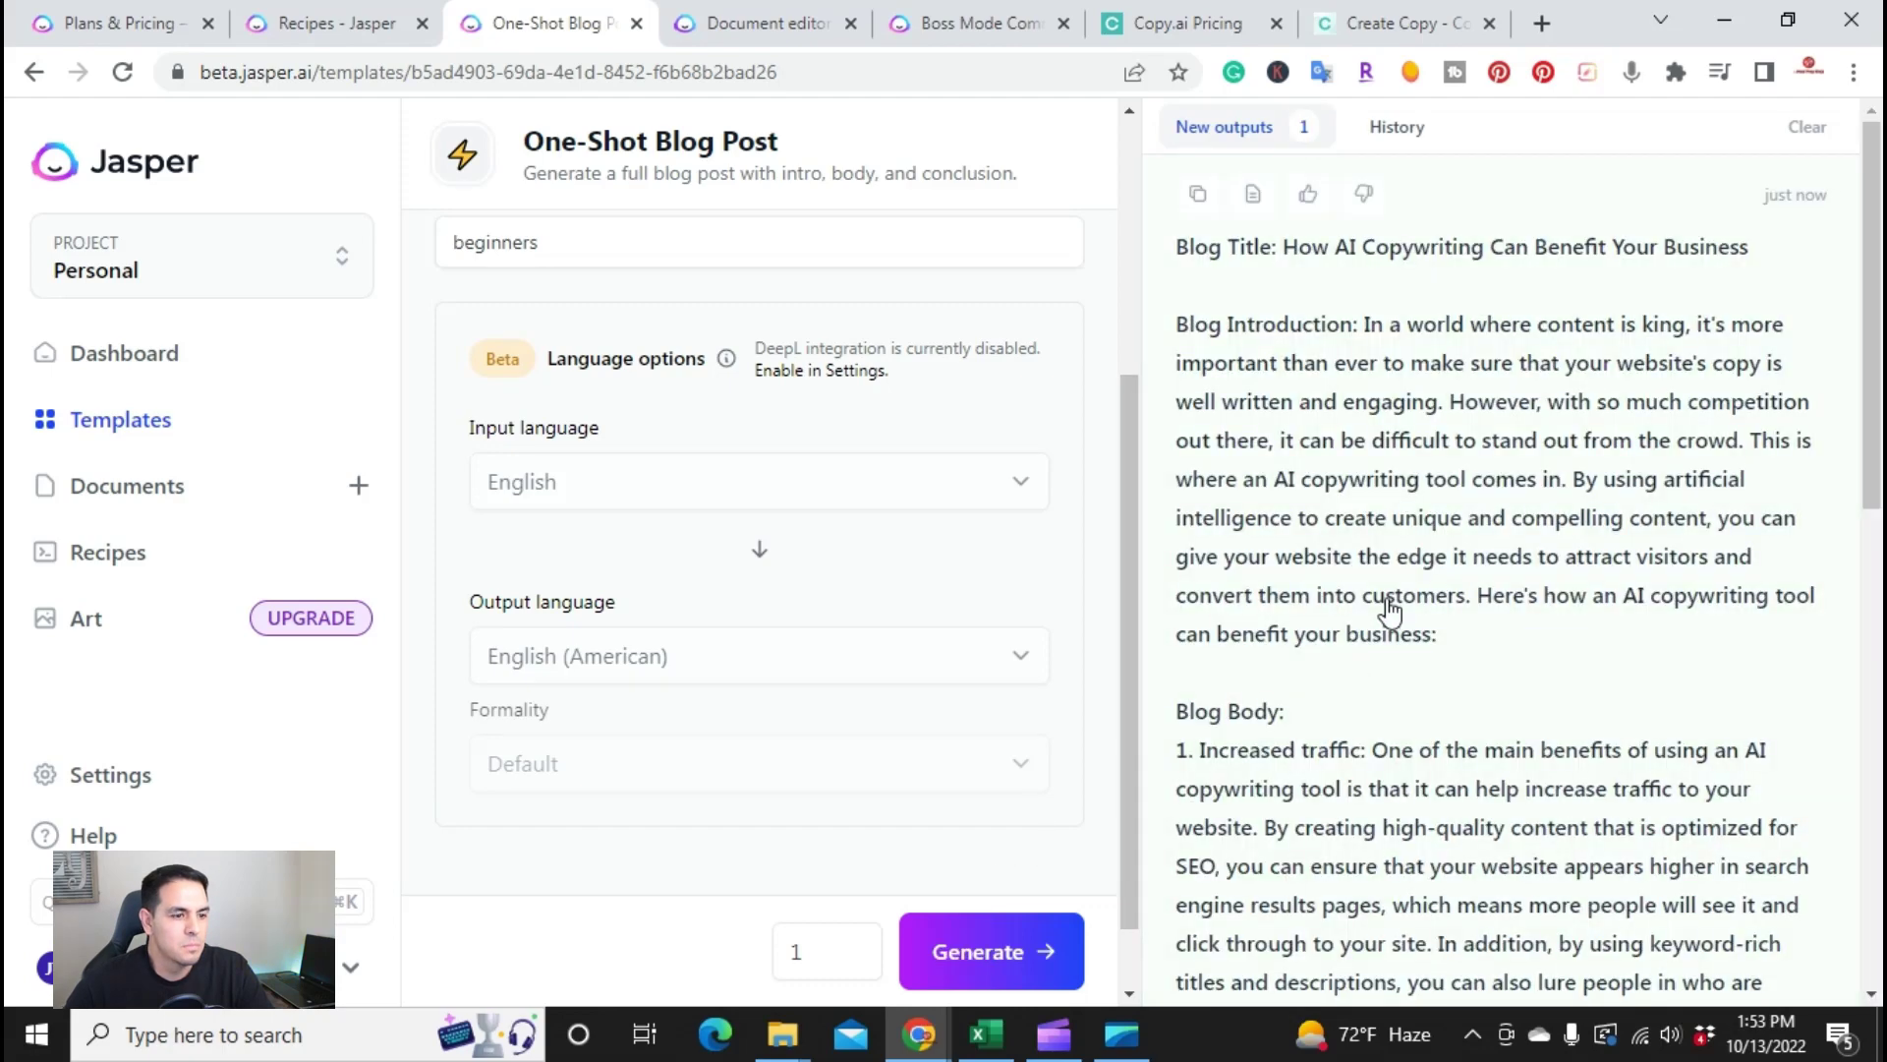
# - Open the generated One-Shot blog post in full view and read its title, introduction, body points and conclusion
pyautogui.click(1453, 450)
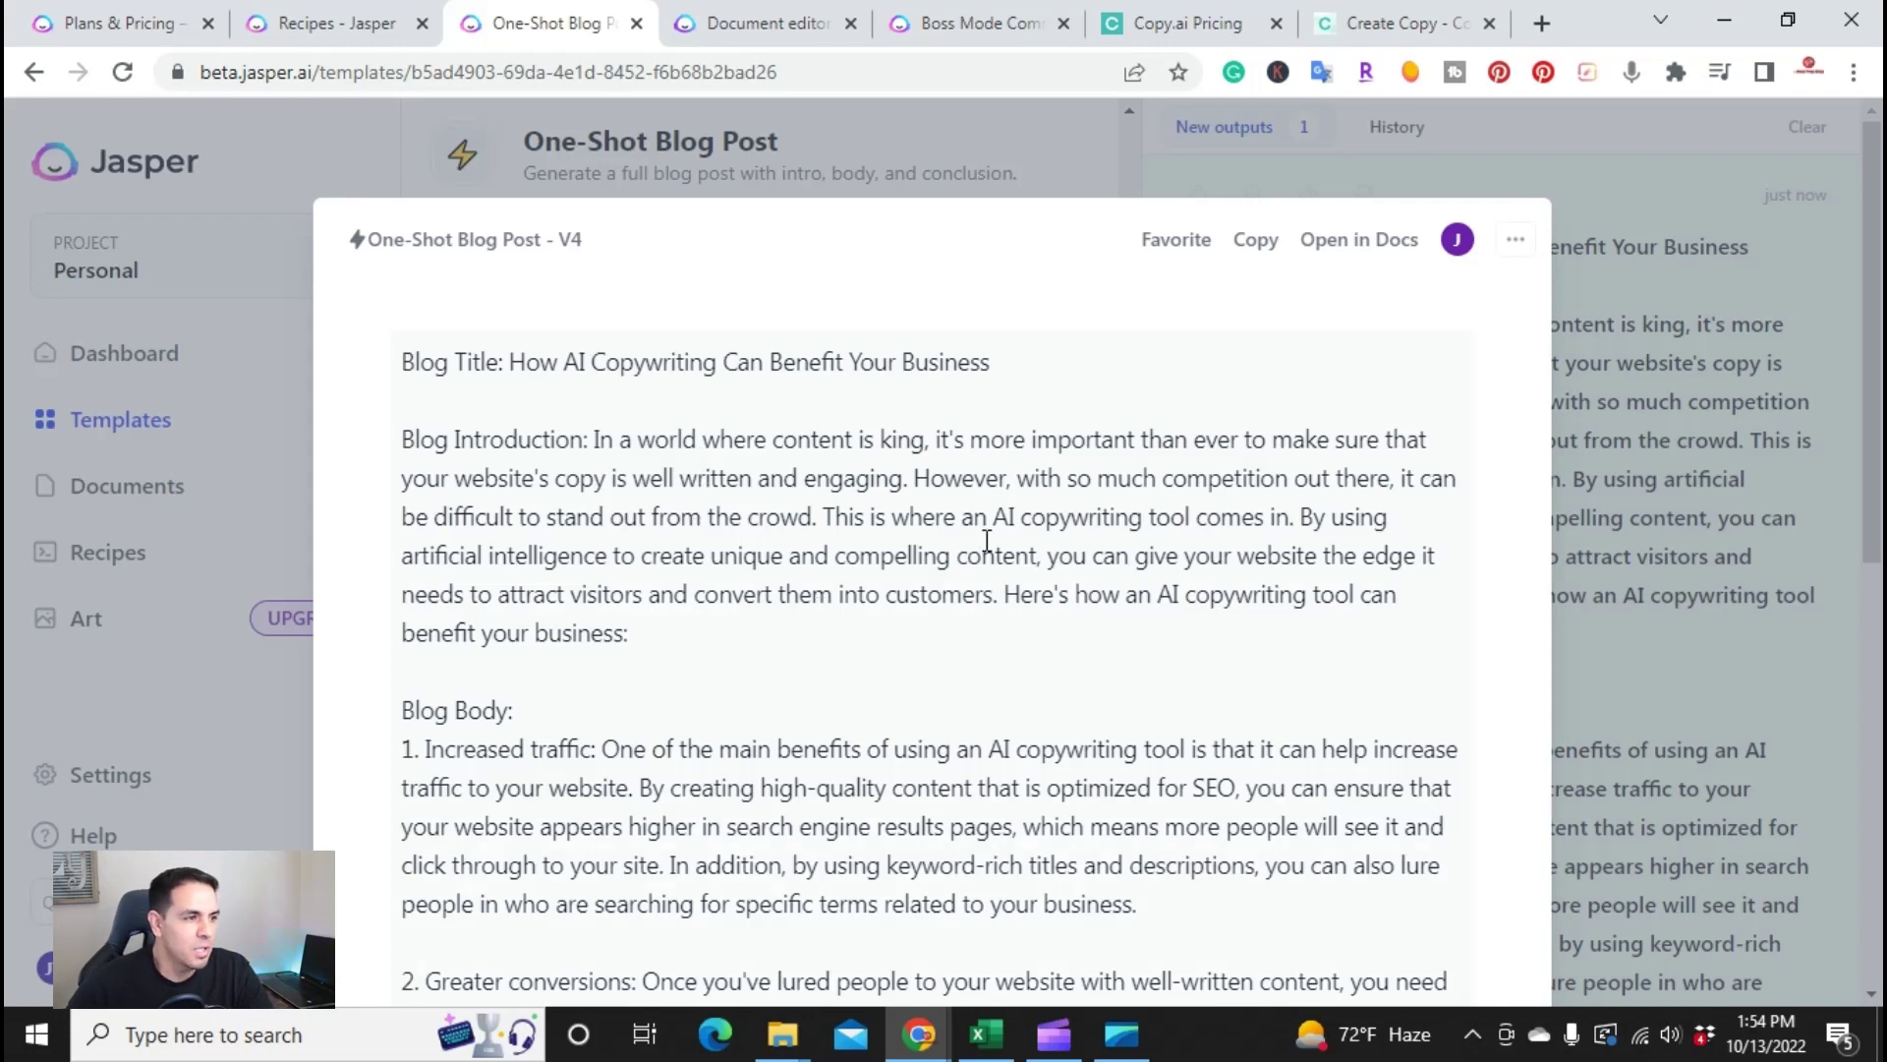
pyautogui.scroll(-3, 987, 556)
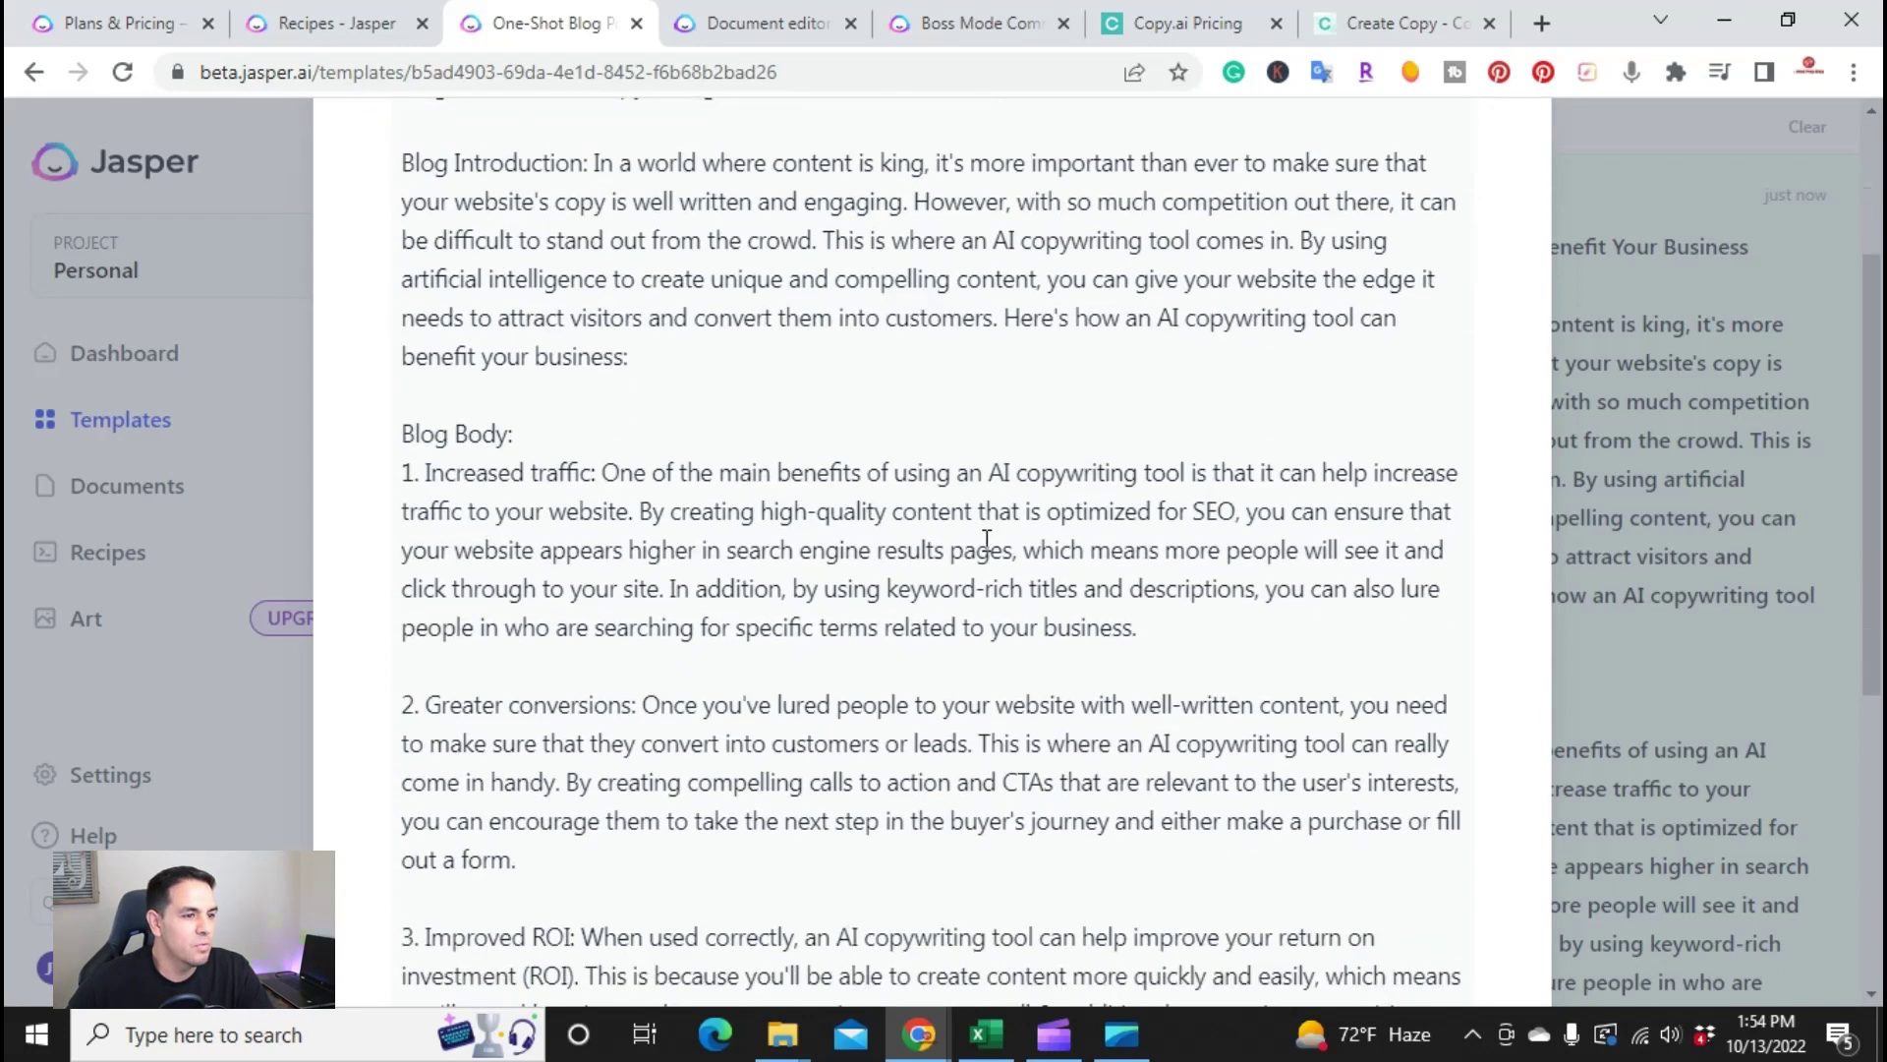
pyautogui.scroll(1, 987, 540)
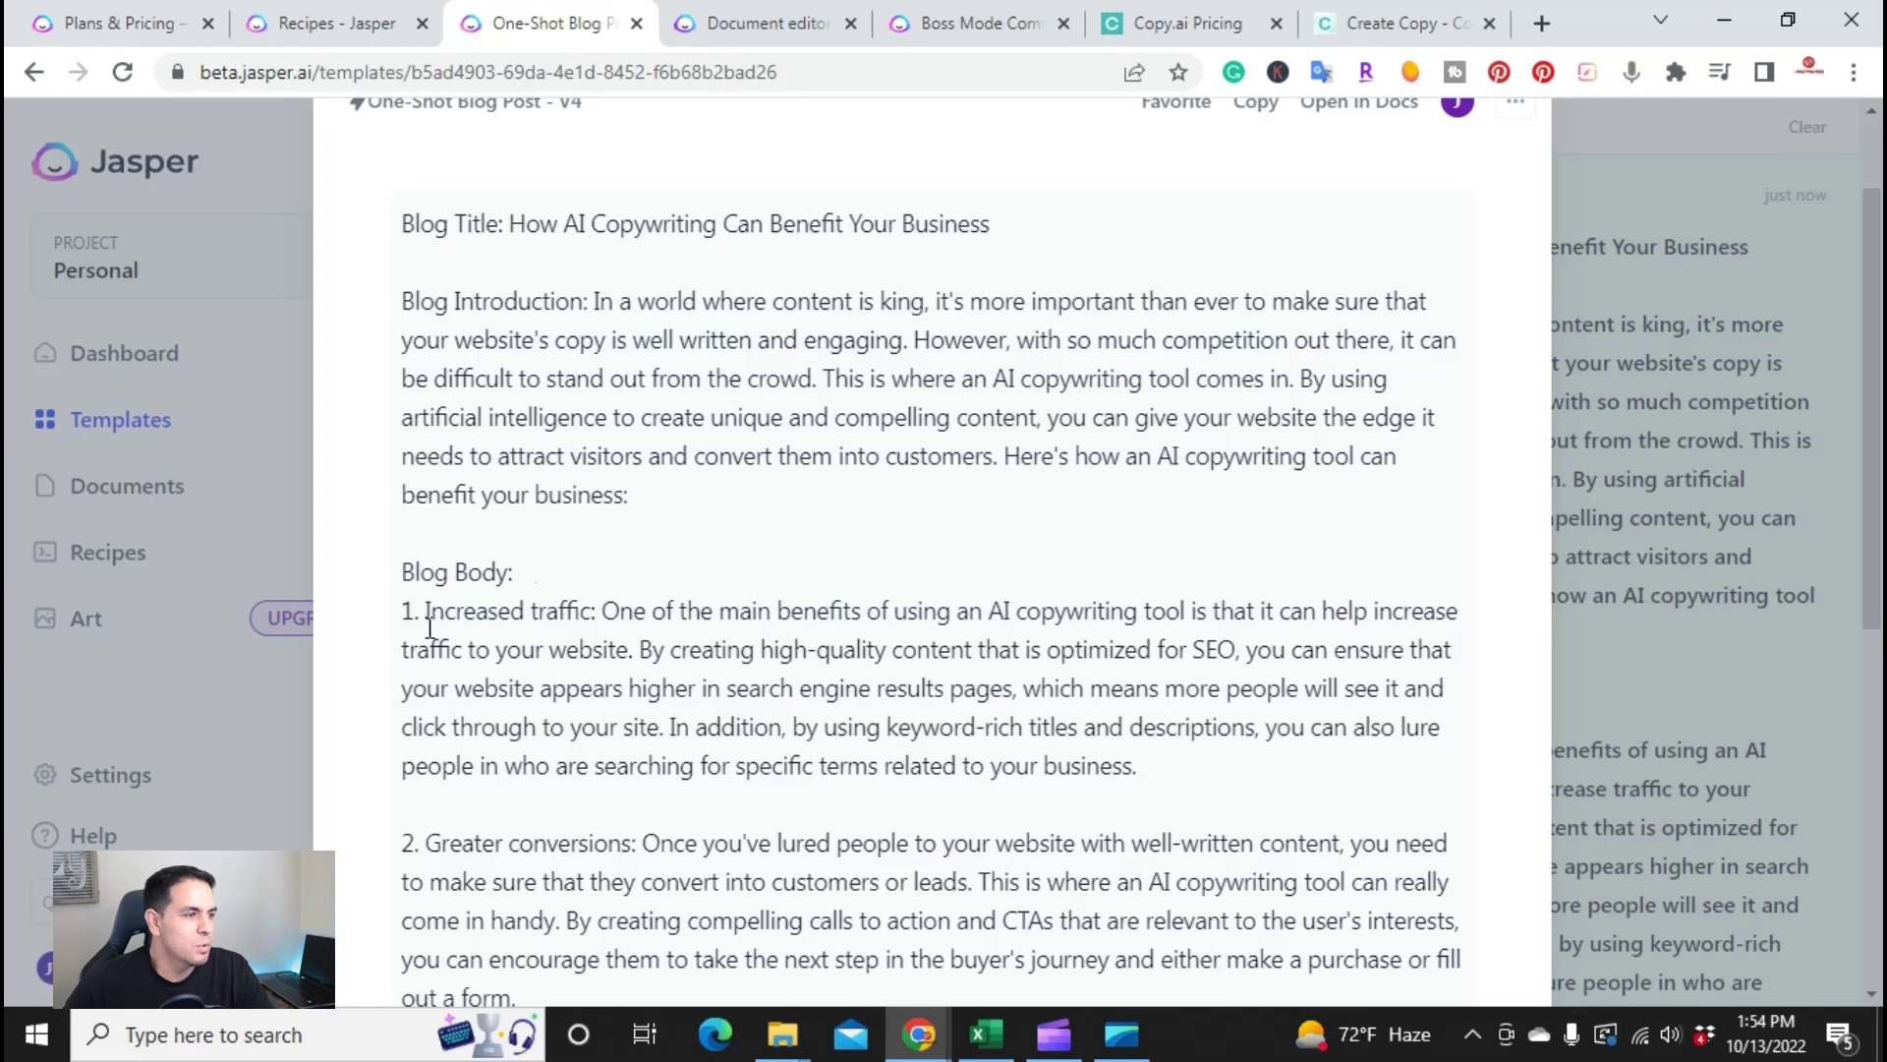
pyautogui.scroll(-2, 582, 616)
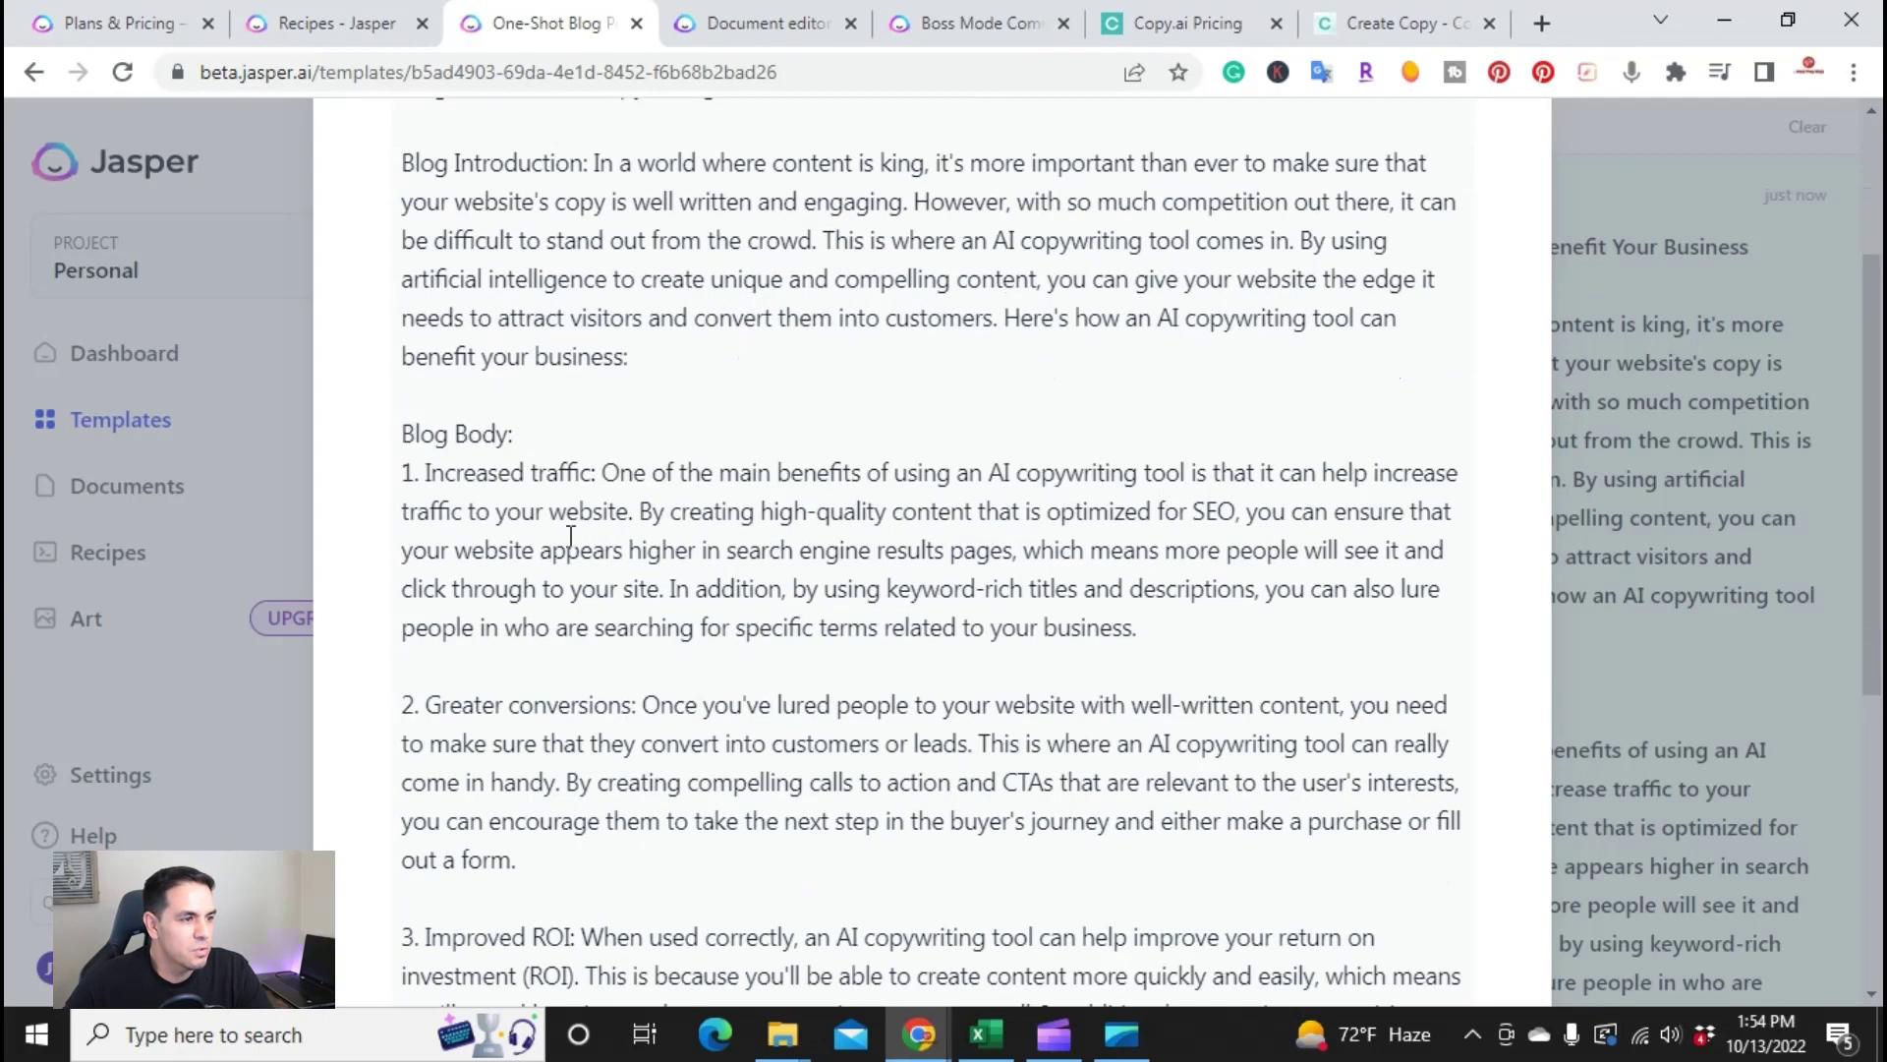
pyautogui.scroll(-2, 570, 535)
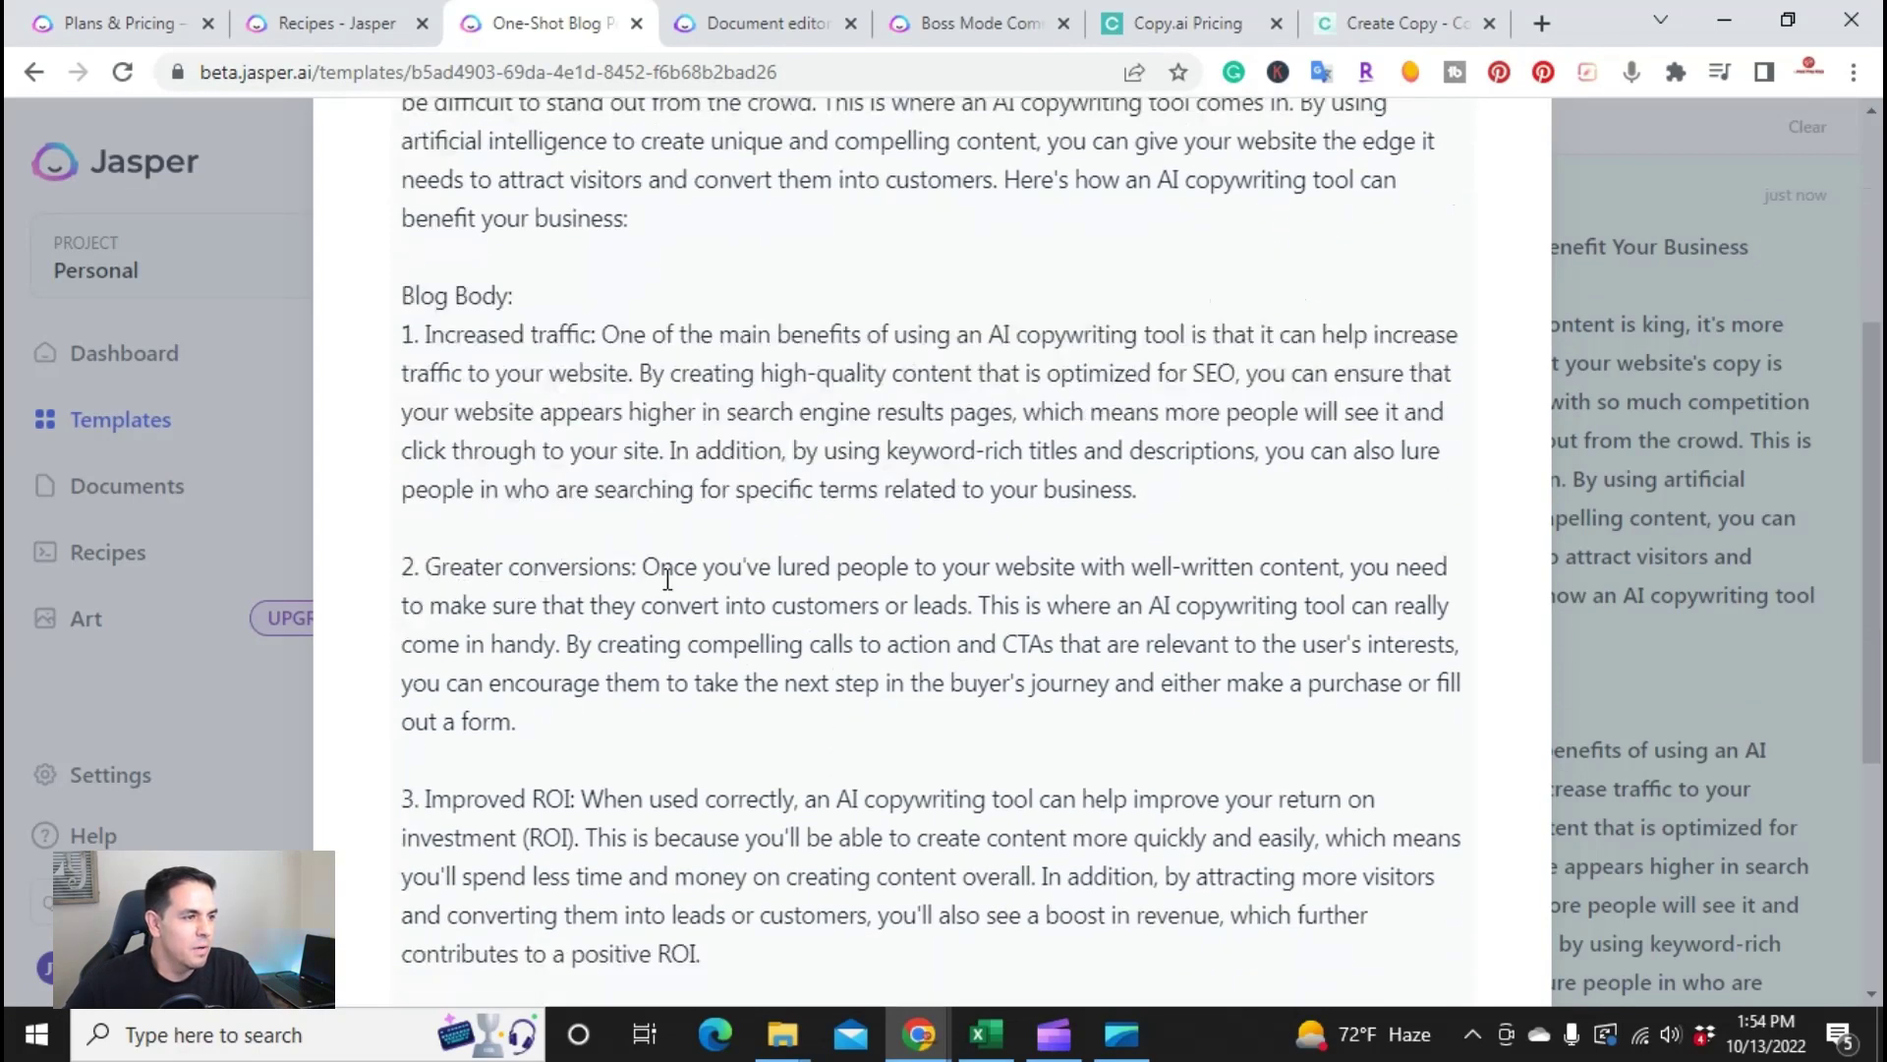
pyautogui.scroll(-2, 667, 579)
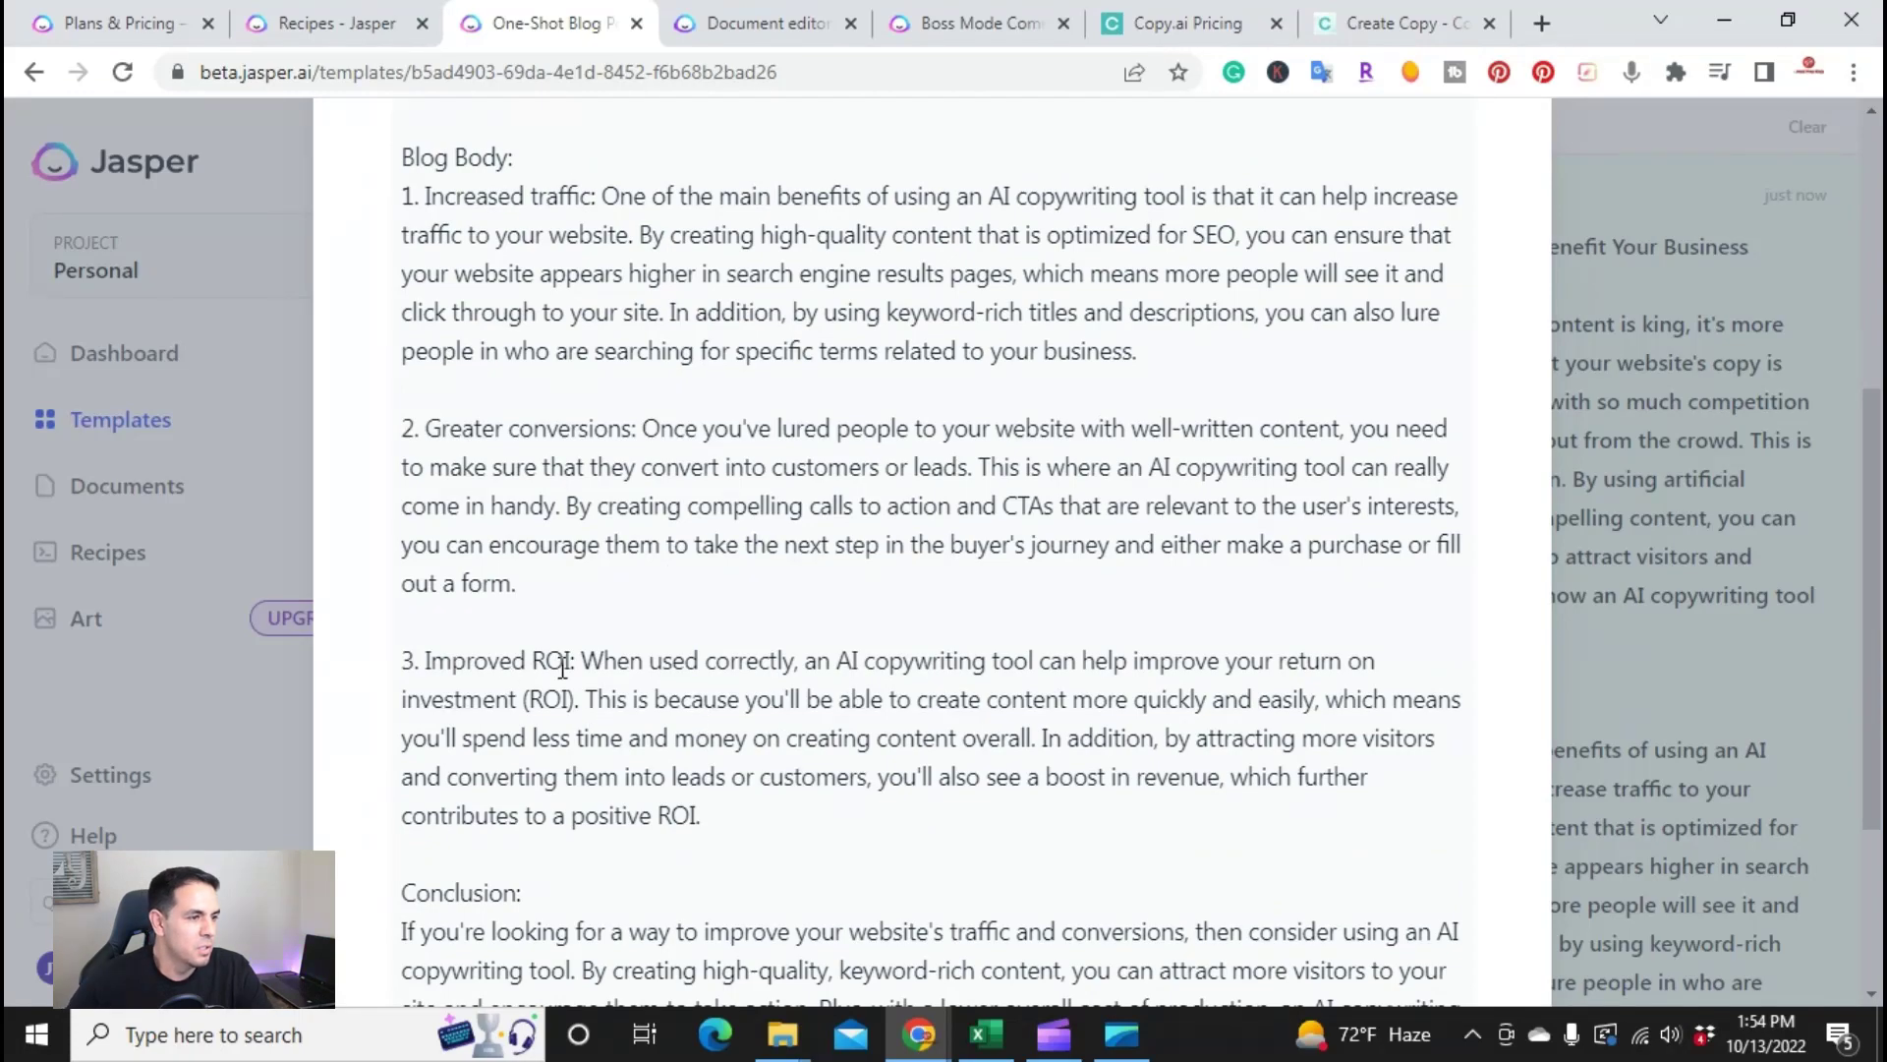
pyautogui.scroll(-2, 625, 667)
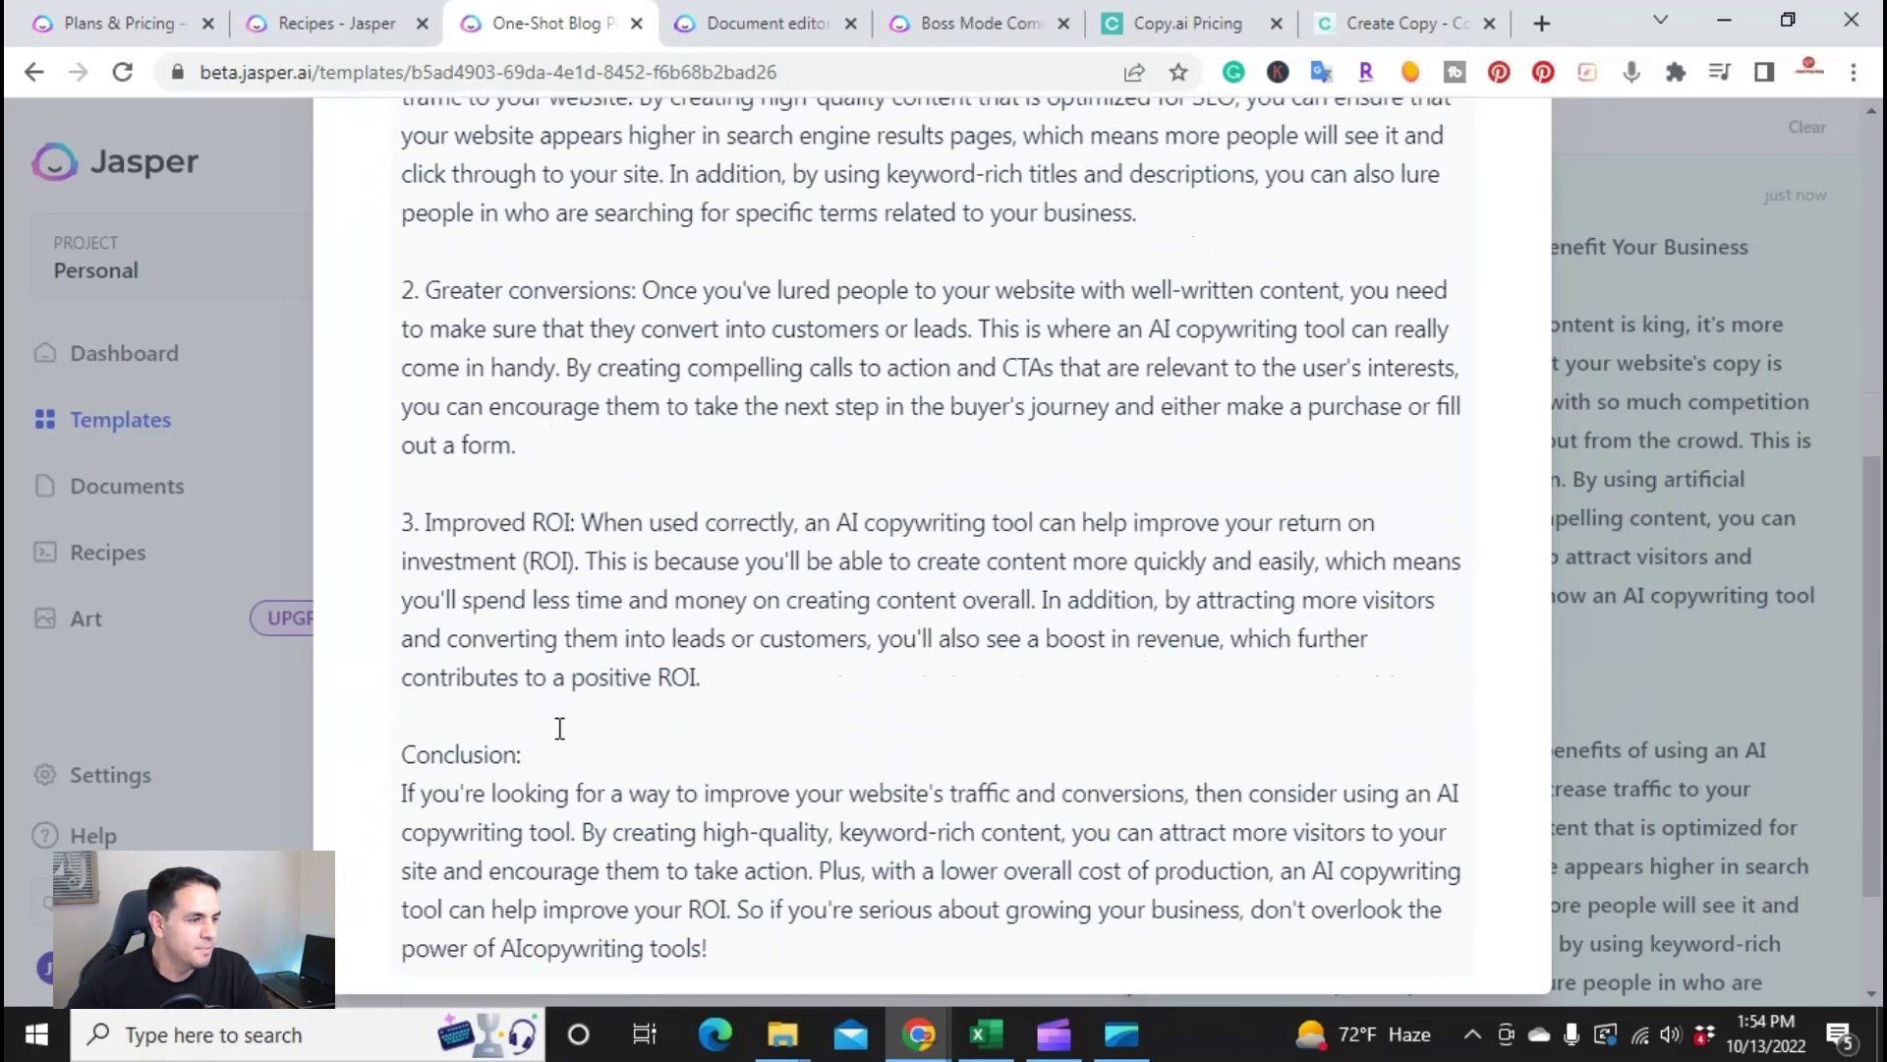
pyautogui.scroll(10, 797, 753)
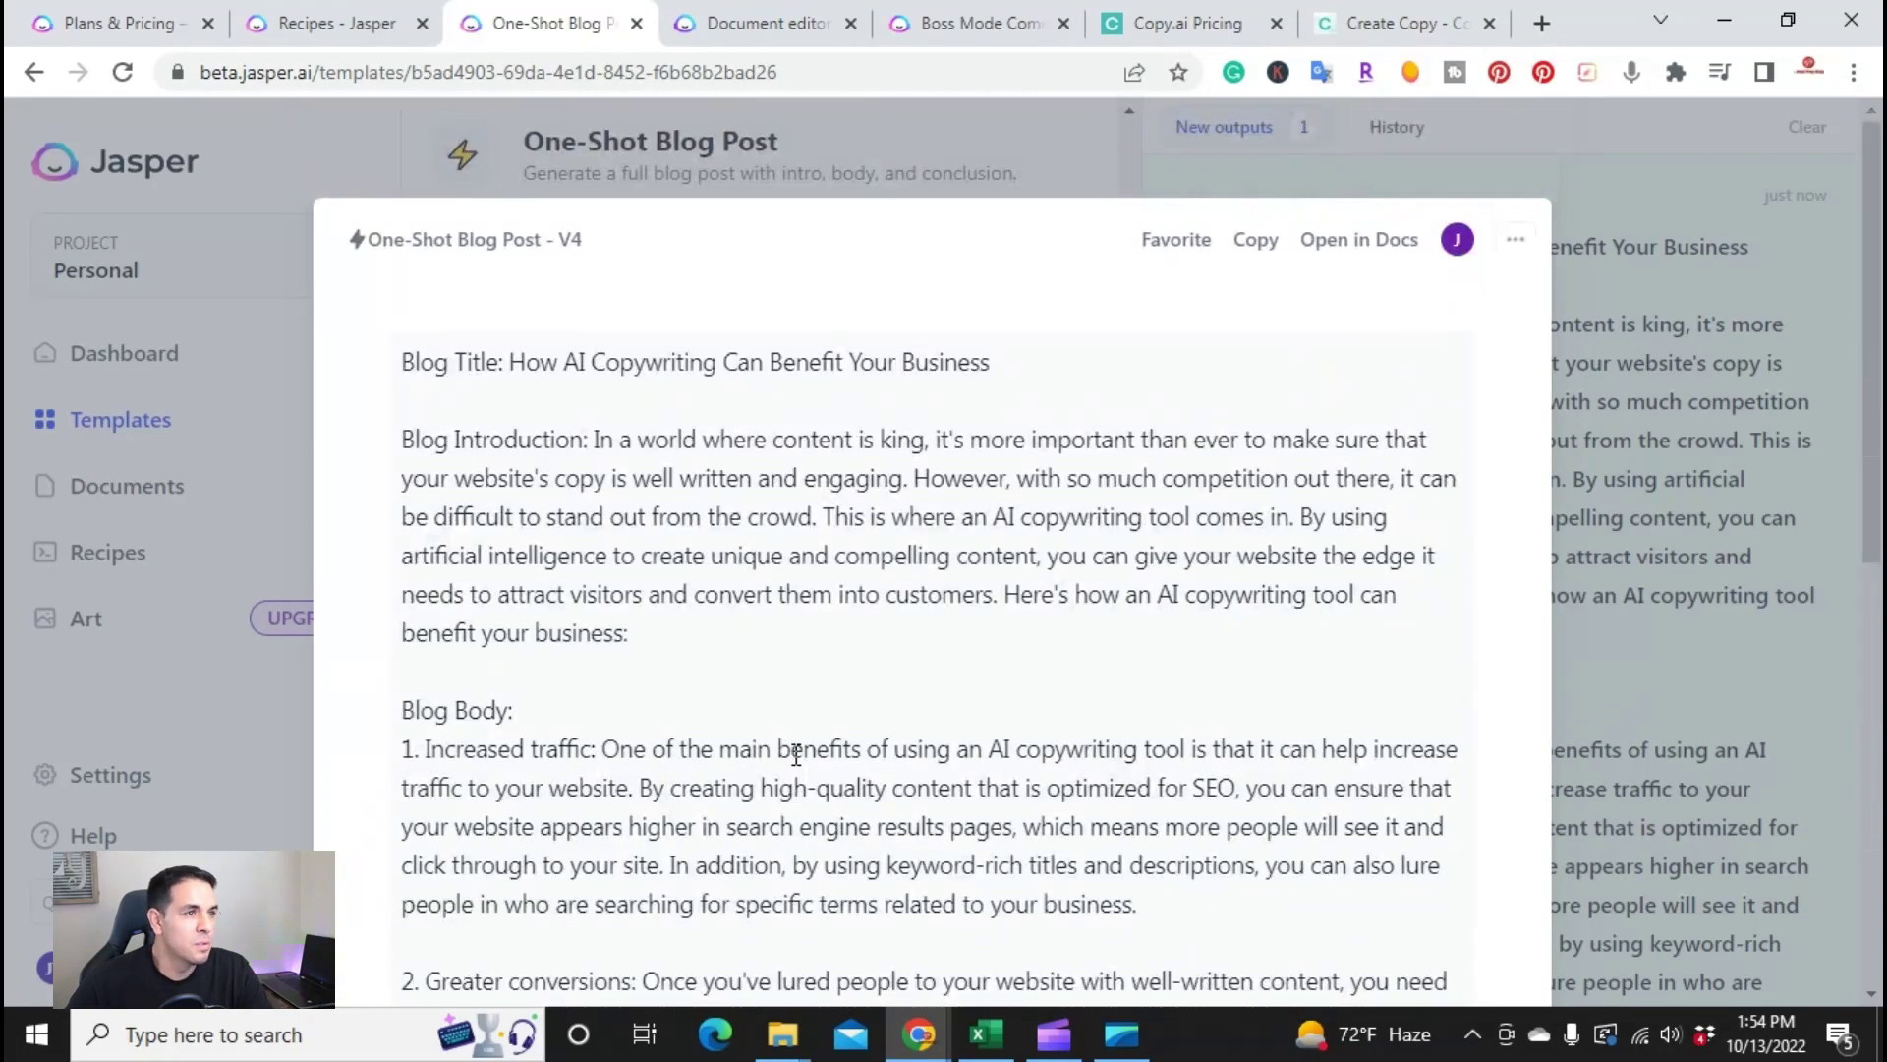
pyautogui.scroll(-10, 796, 753)
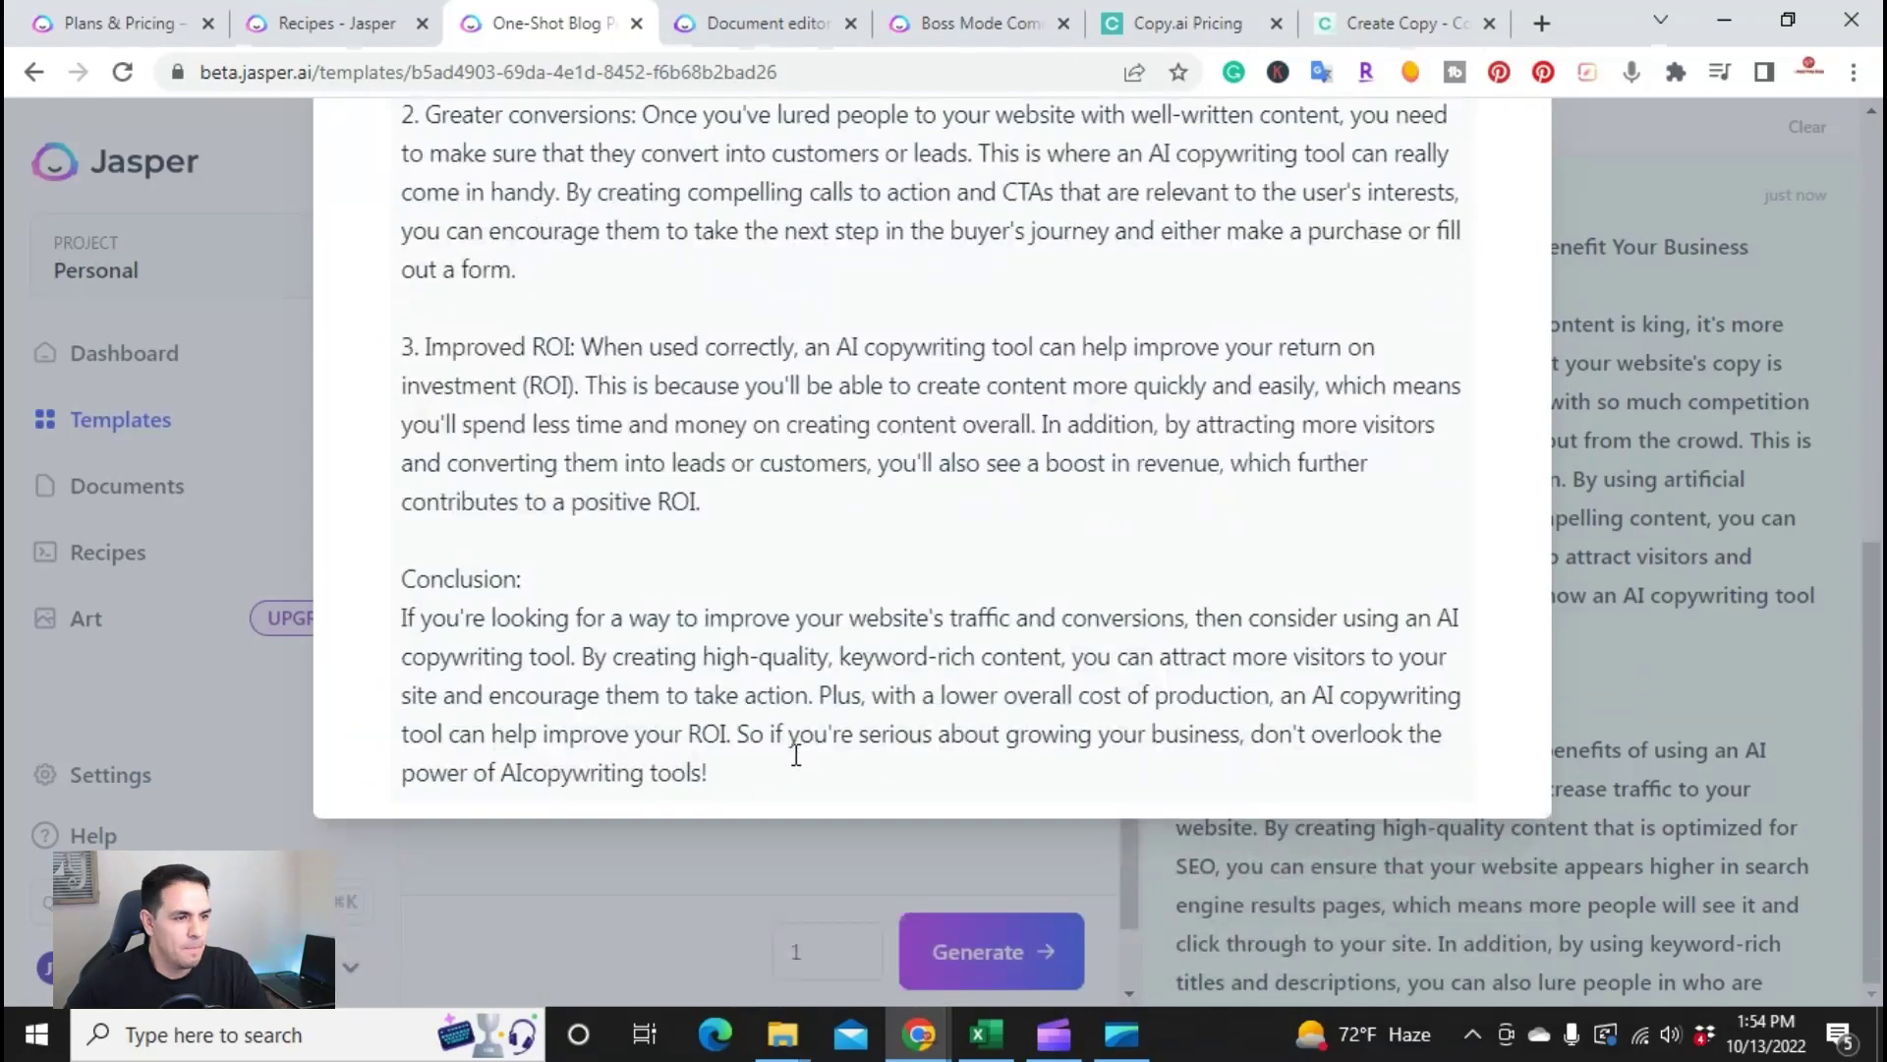
pyautogui.scroll(5, 792, 755)
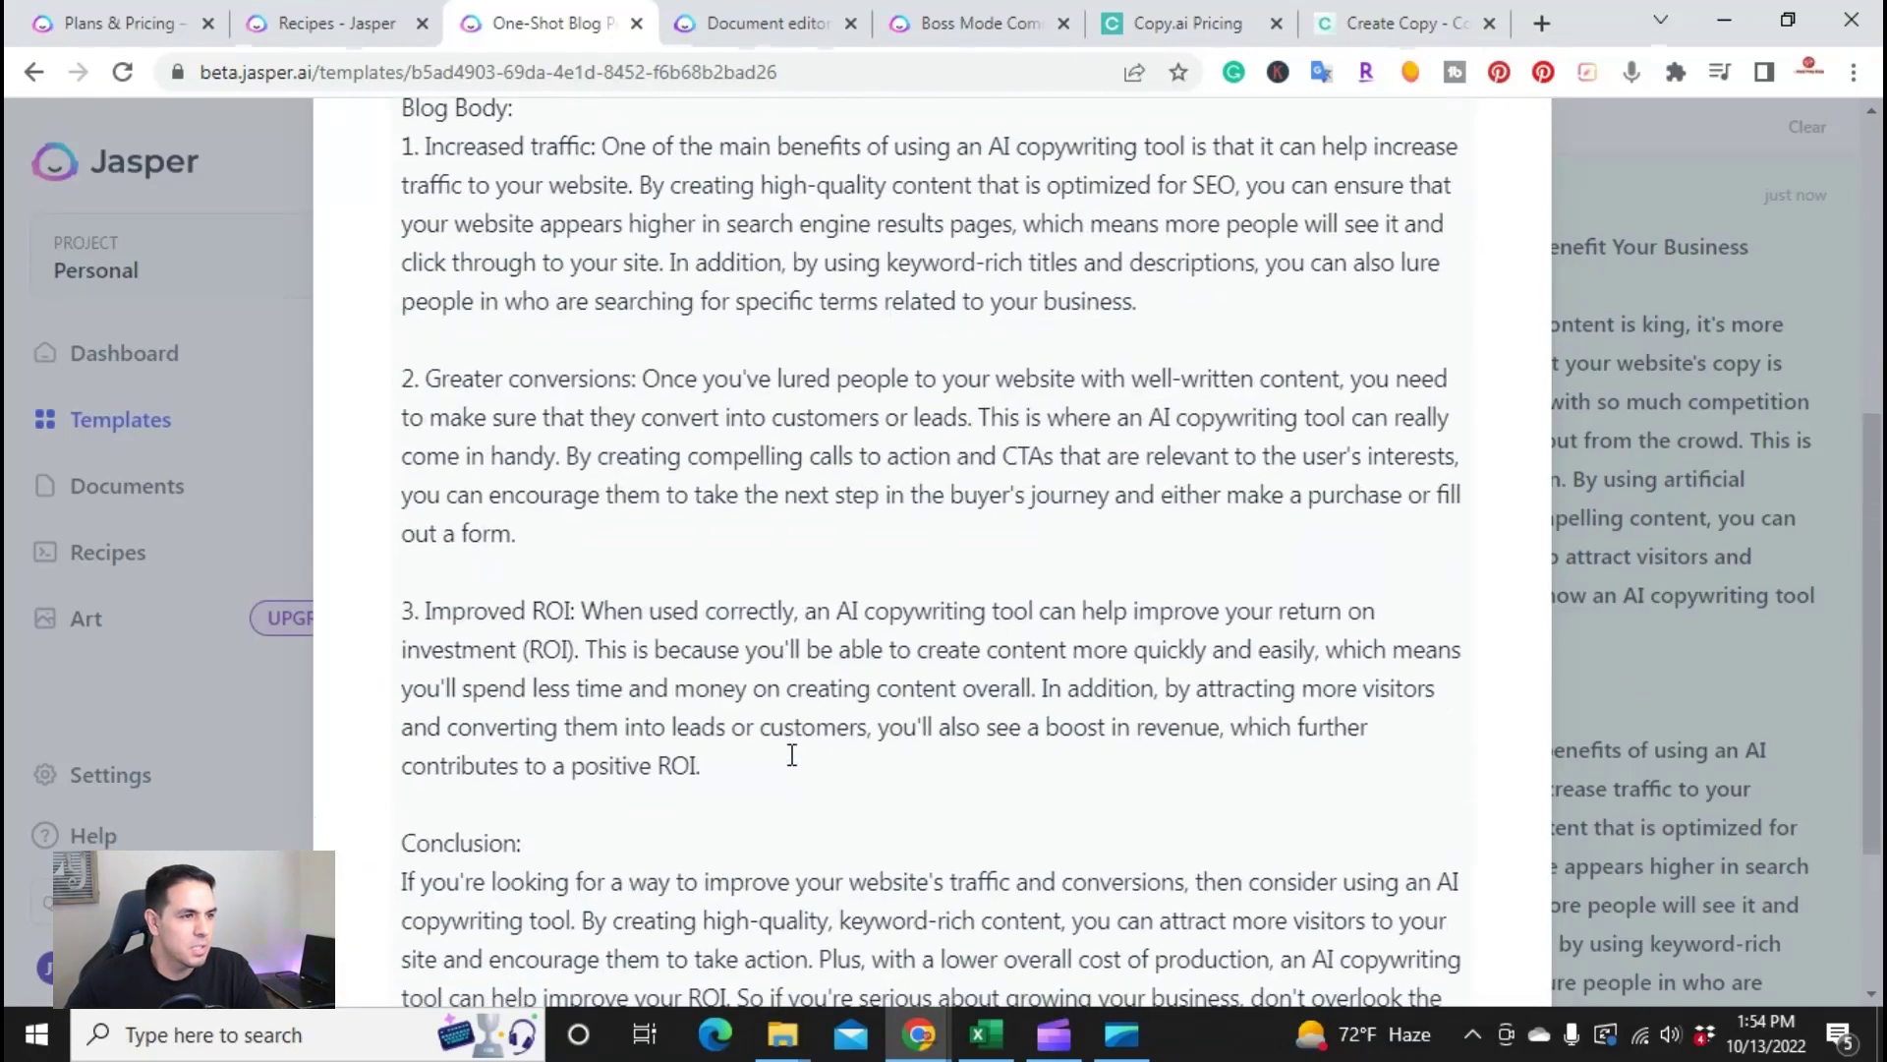
pyautogui.scroll(-5, 781, 755)
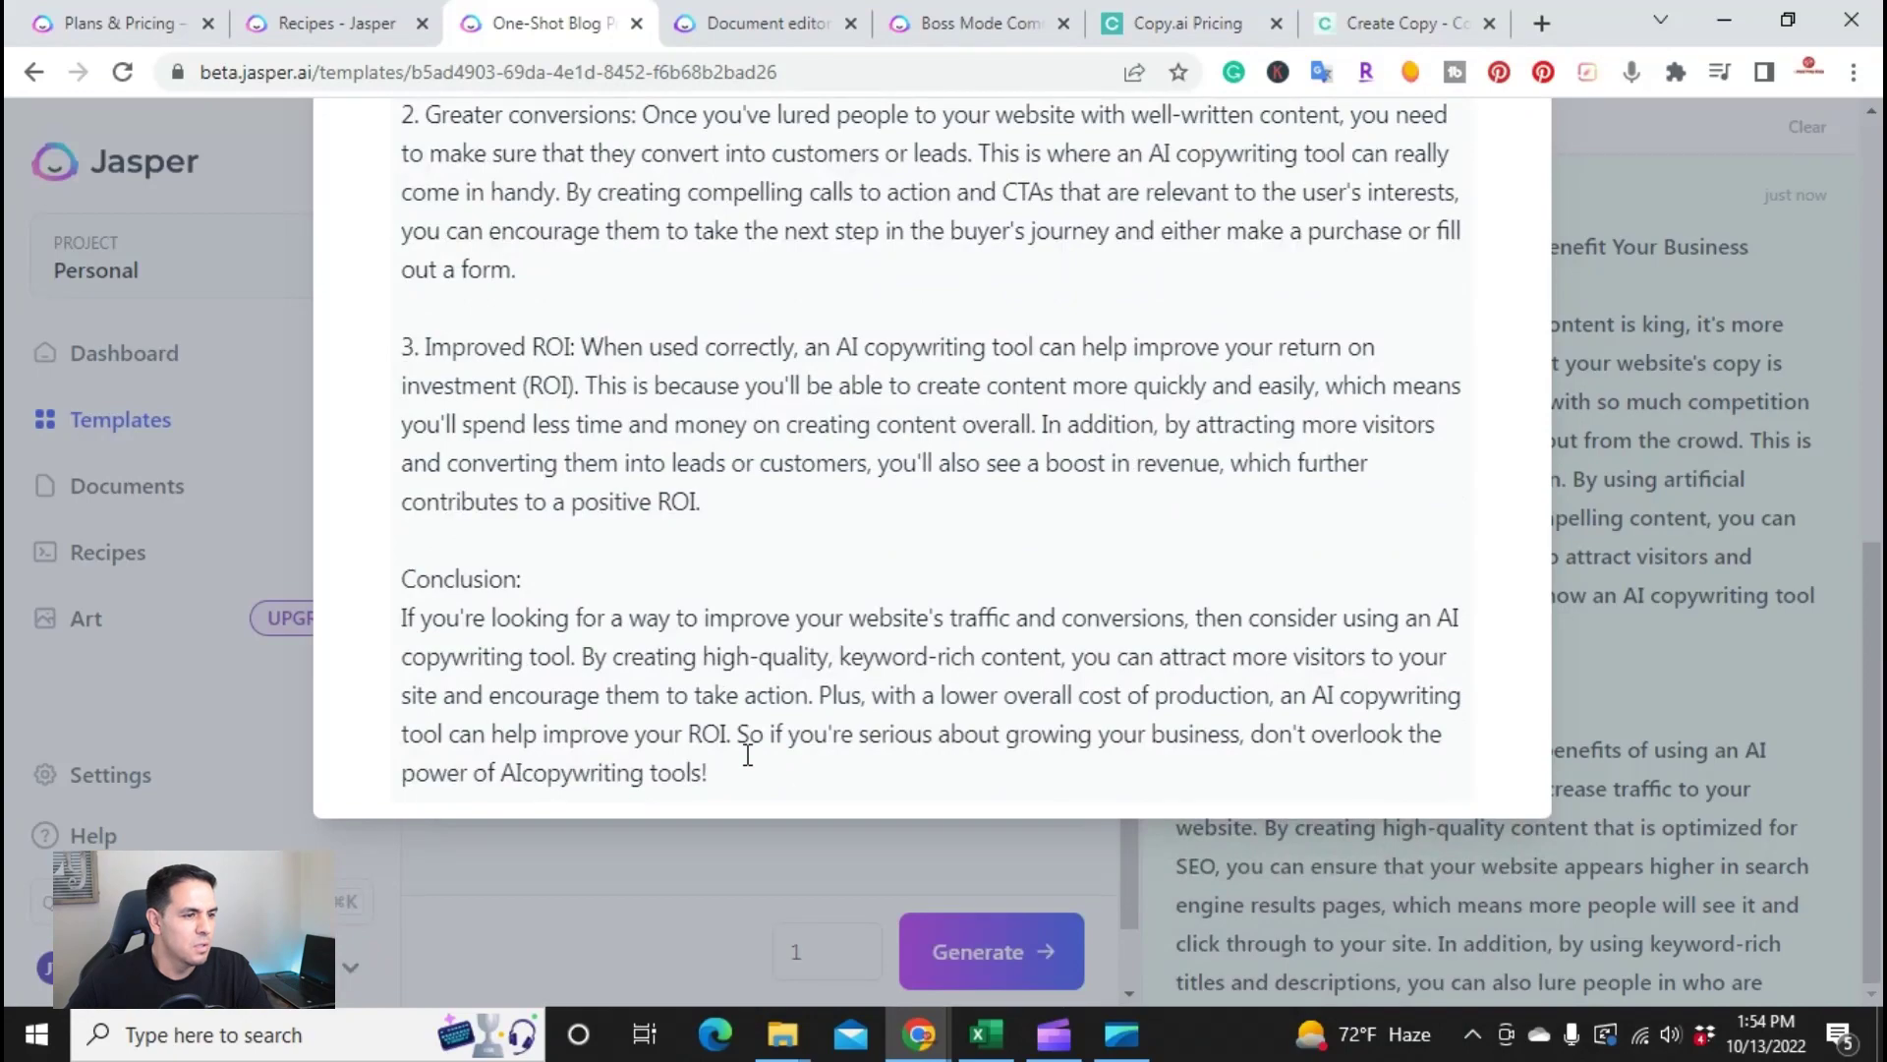
pyautogui.scroll(10, 747, 755)
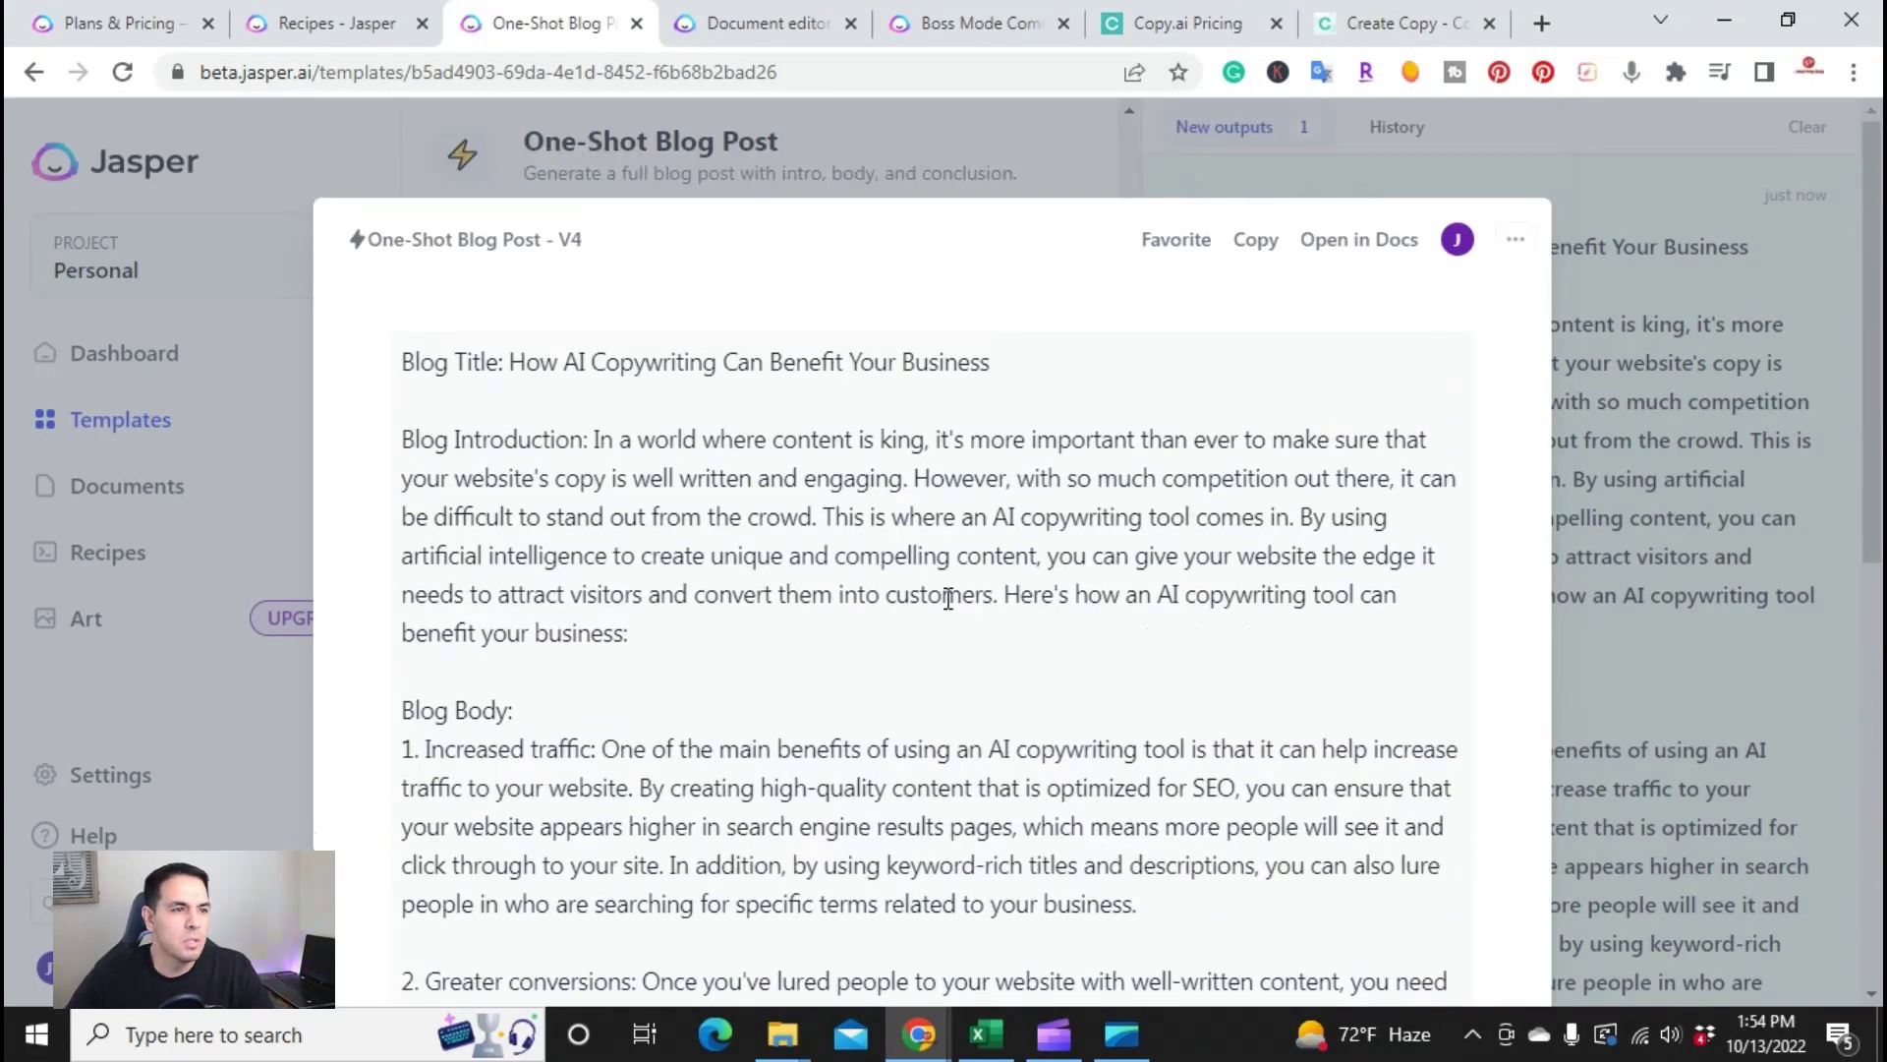
pyautogui.scroll(-3, 811, 654)
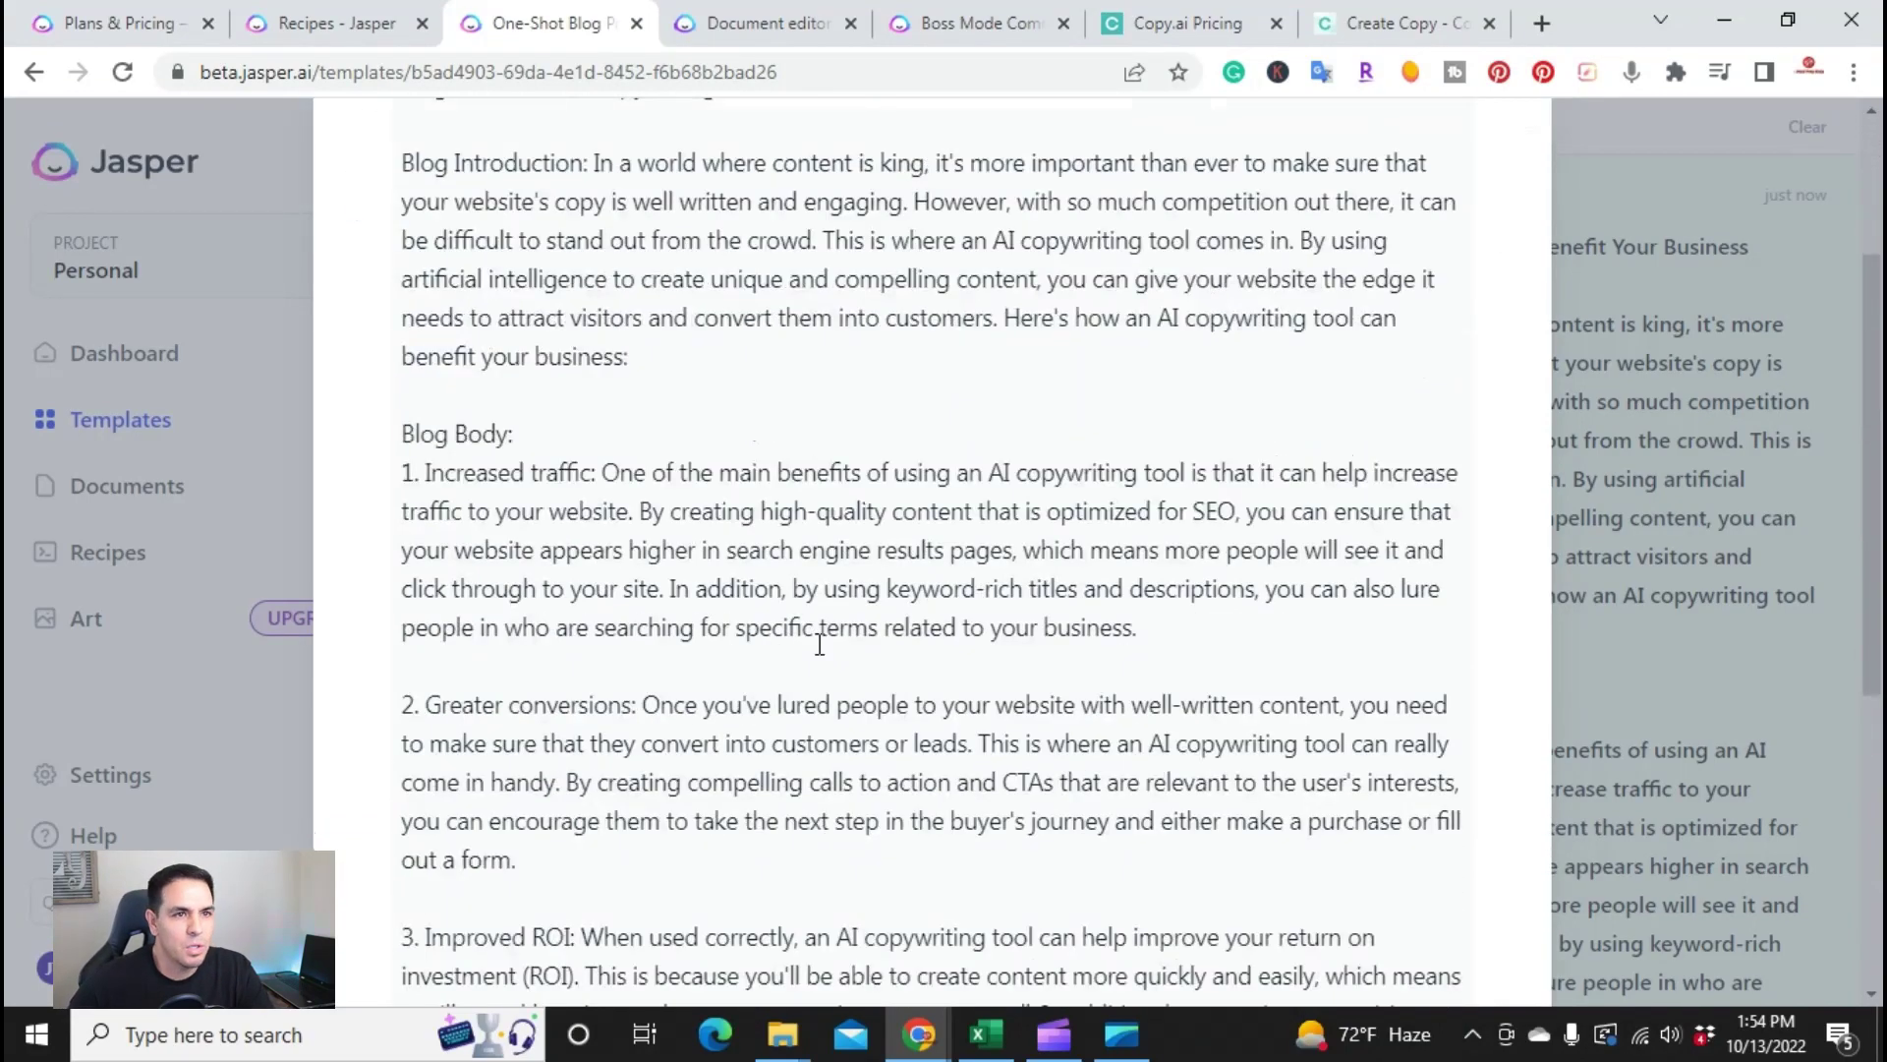
# - Switch to the Copy.ai document and review its blog post on the same title for comparison
pyautogui.click(339, 19)
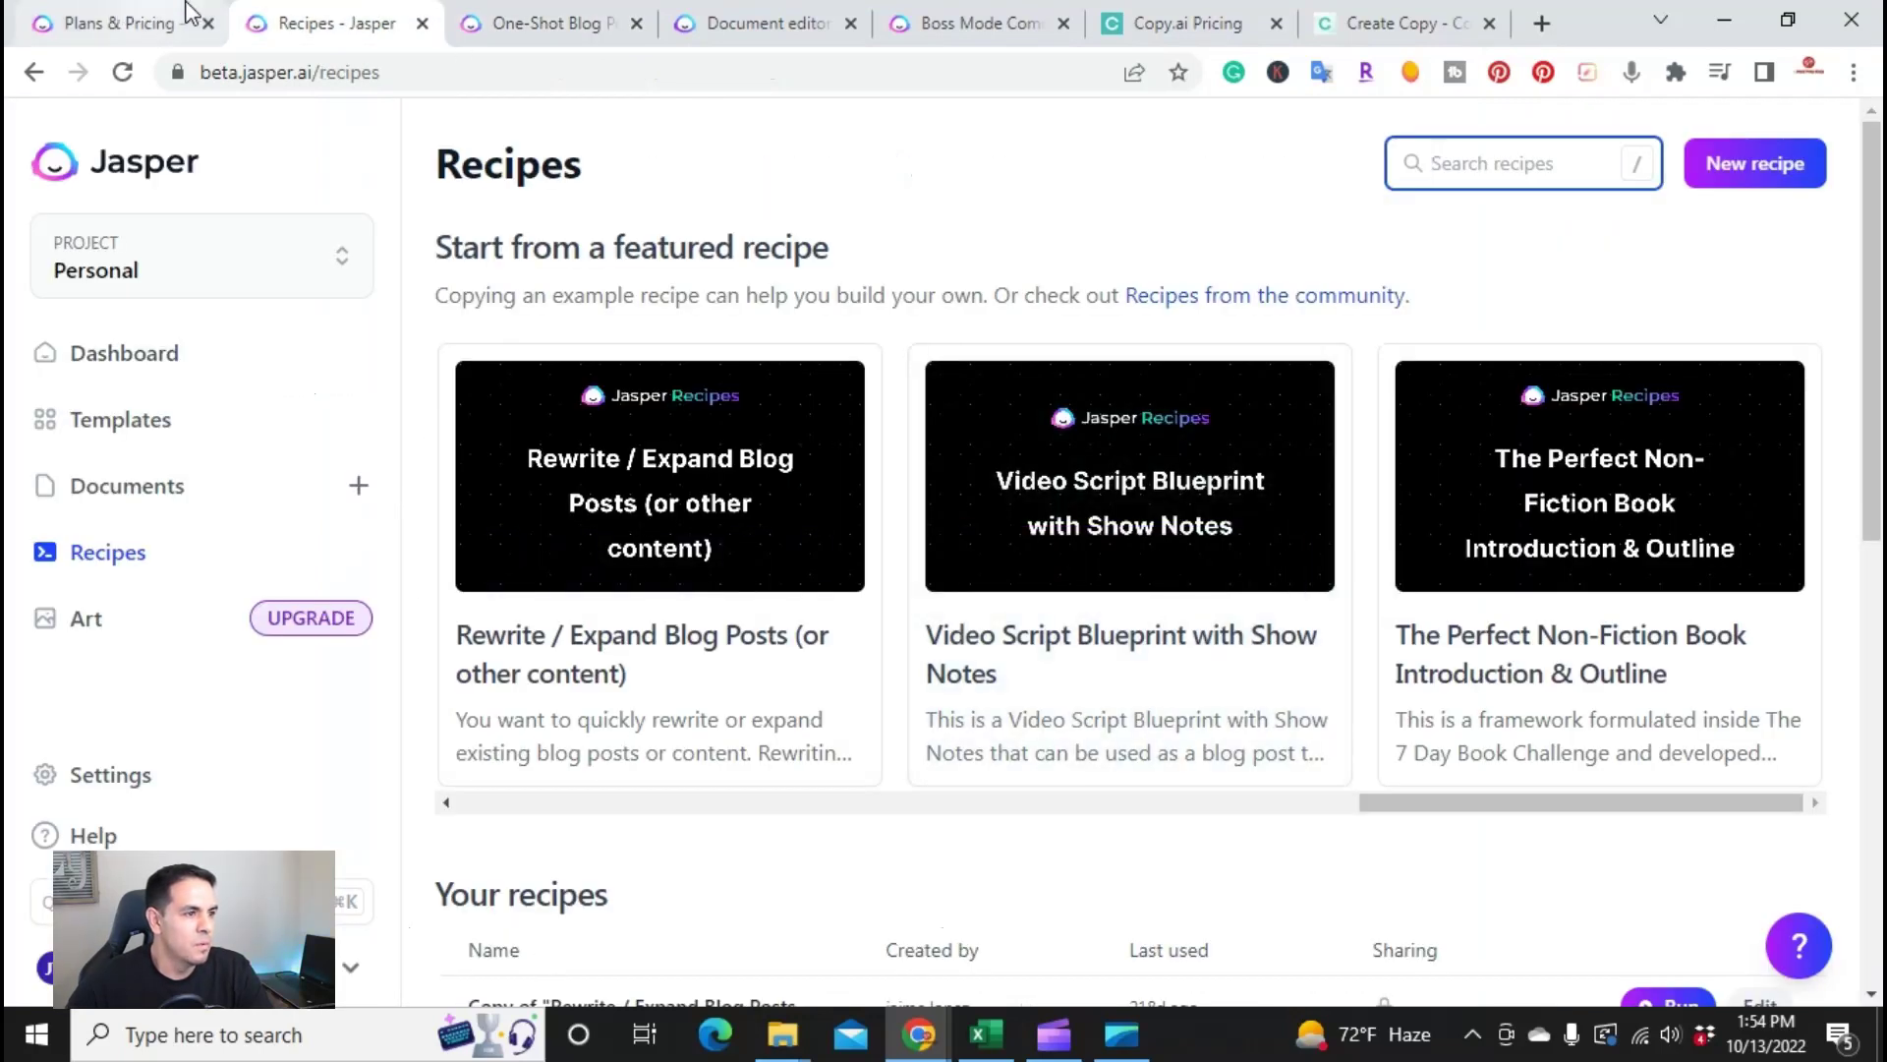
pyautogui.click(535, 20)
pyautogui.click(1225, 11)
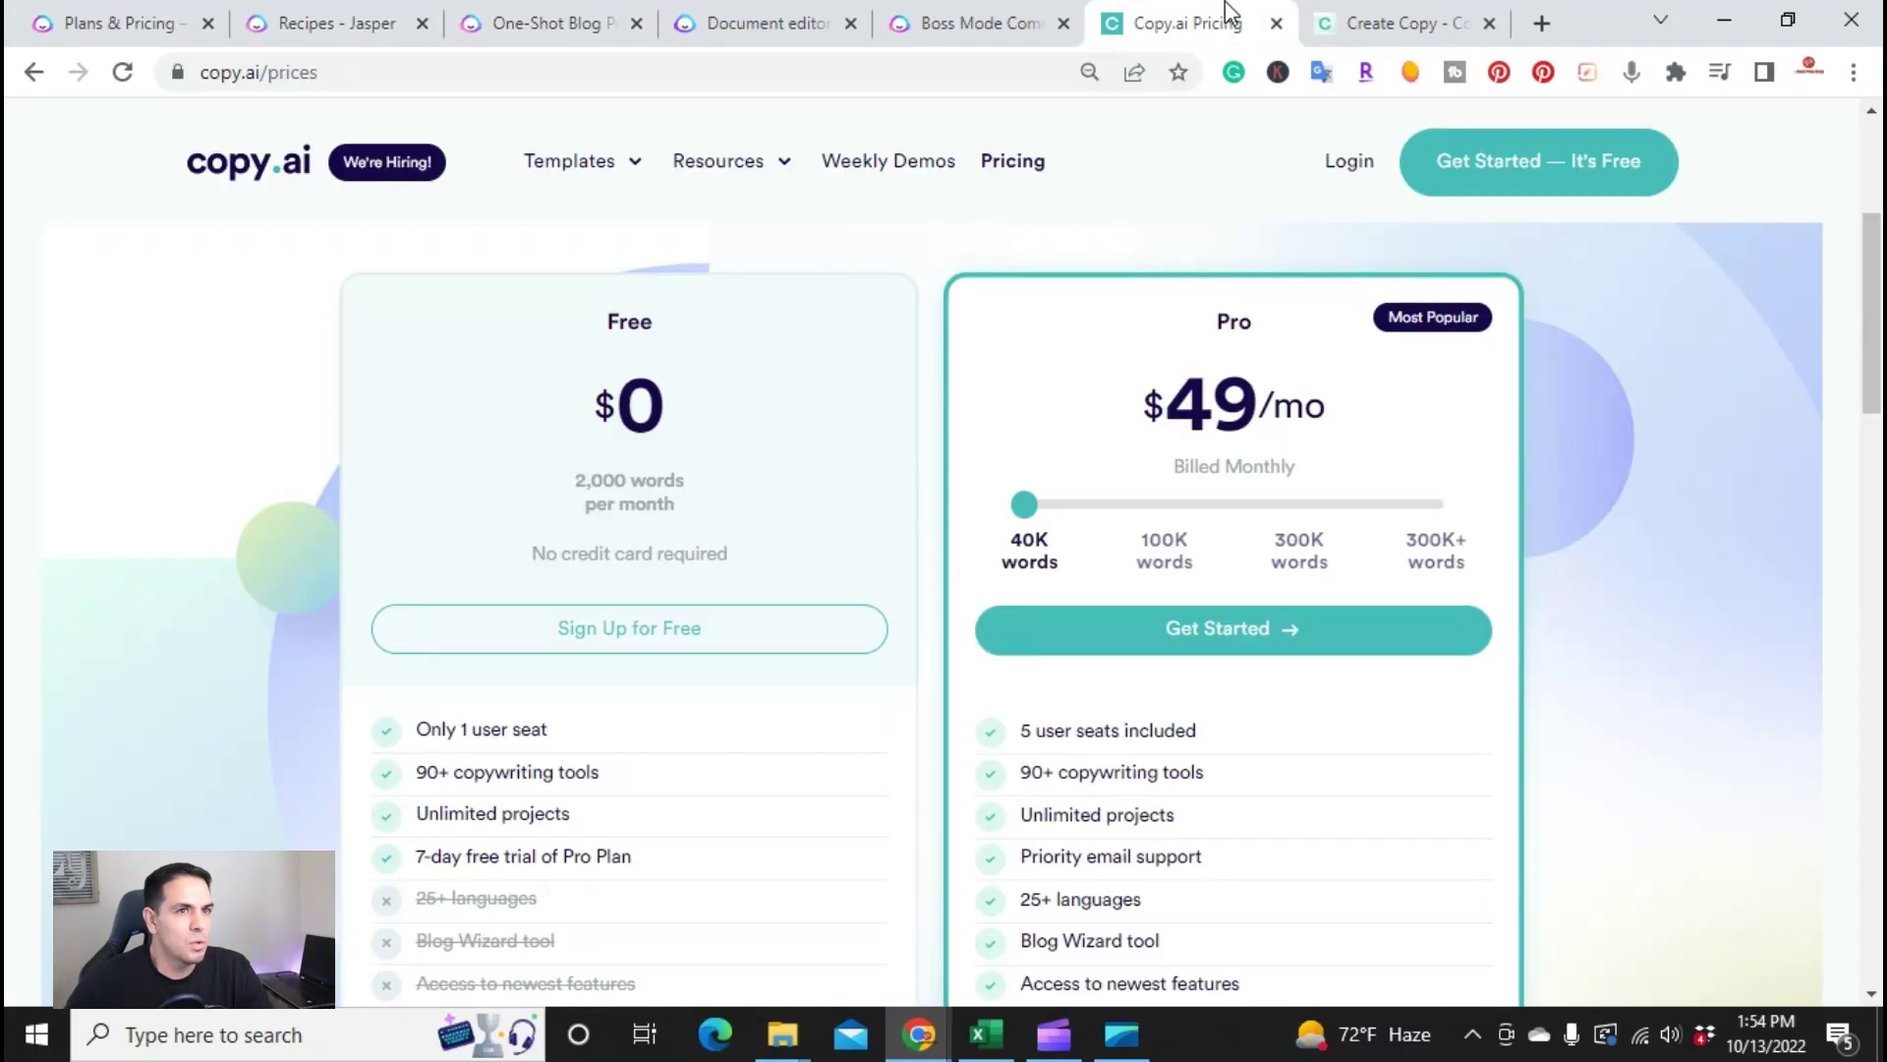
pyautogui.click(1347, 20)
pyautogui.scroll(-8, 821, 578)
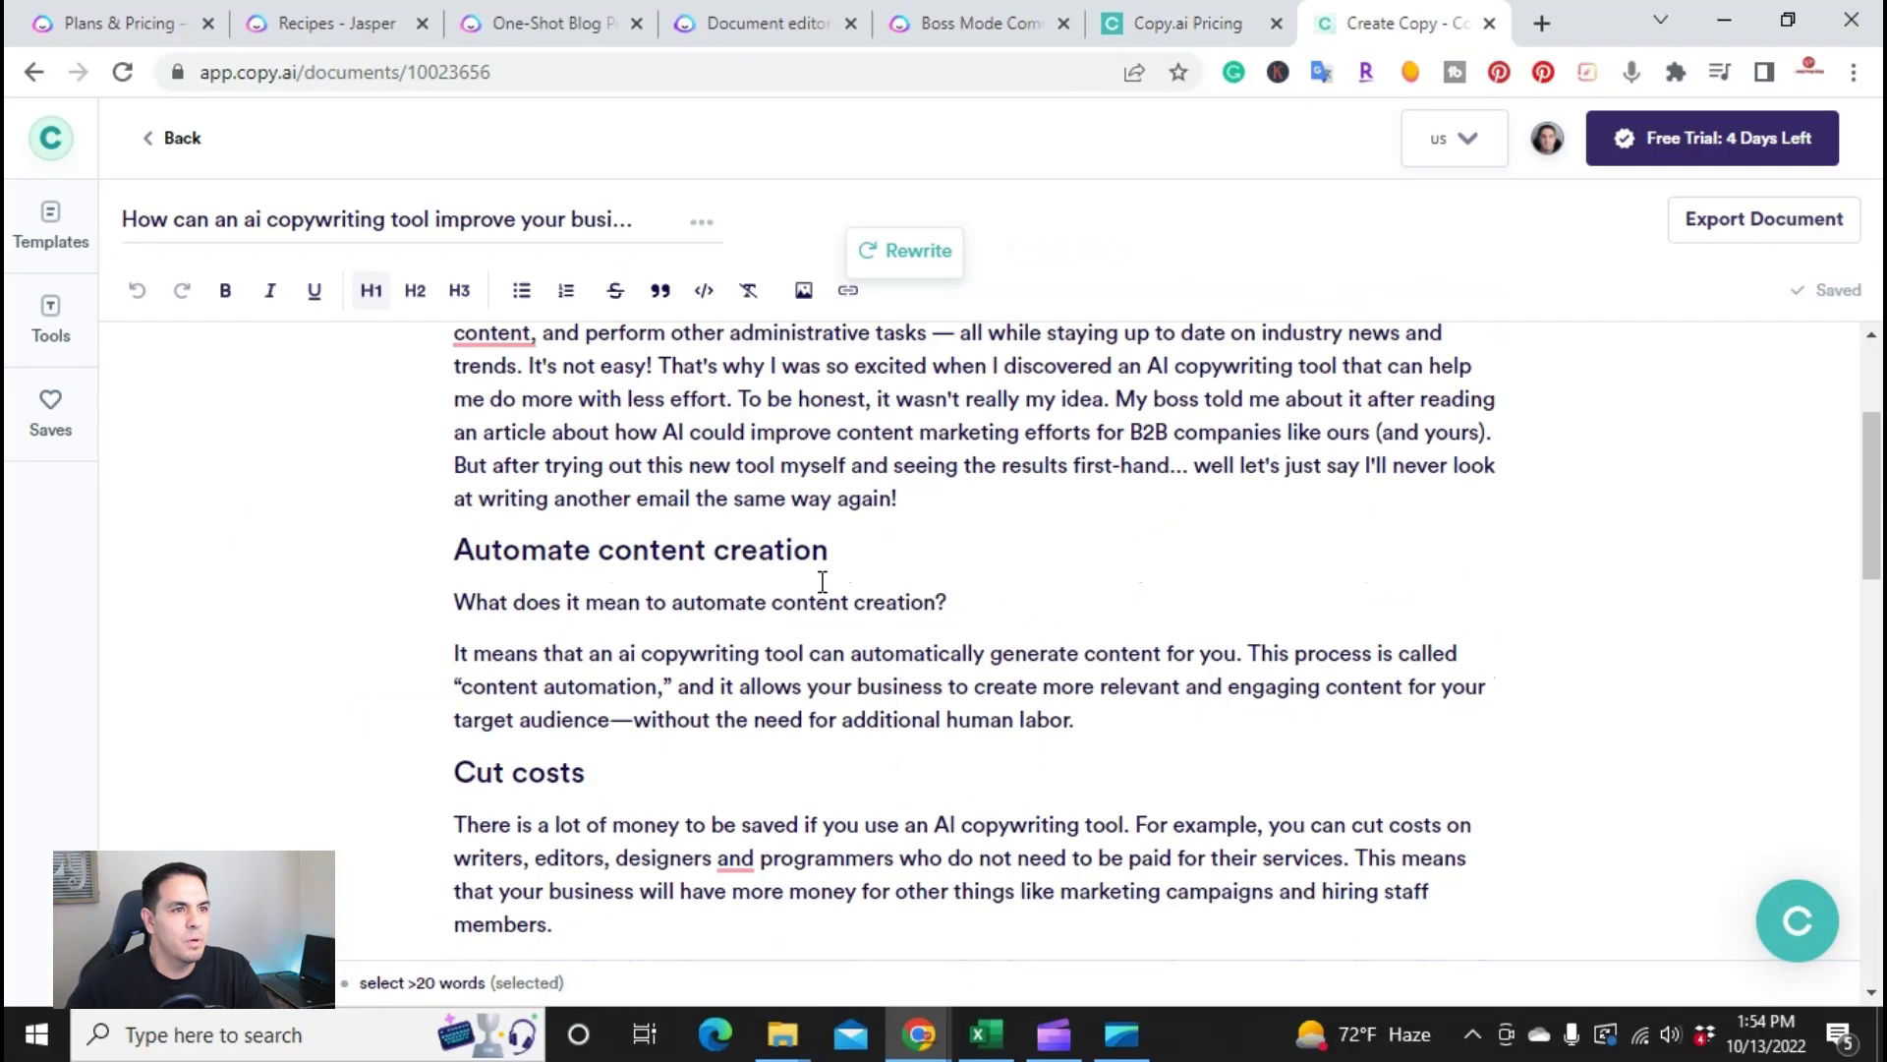
pyautogui.scroll(4, 822, 578)
# - Switch to Jasper's untitled document, show the templates beside the editor, and browse the template list
pyautogui.click(267, 14)
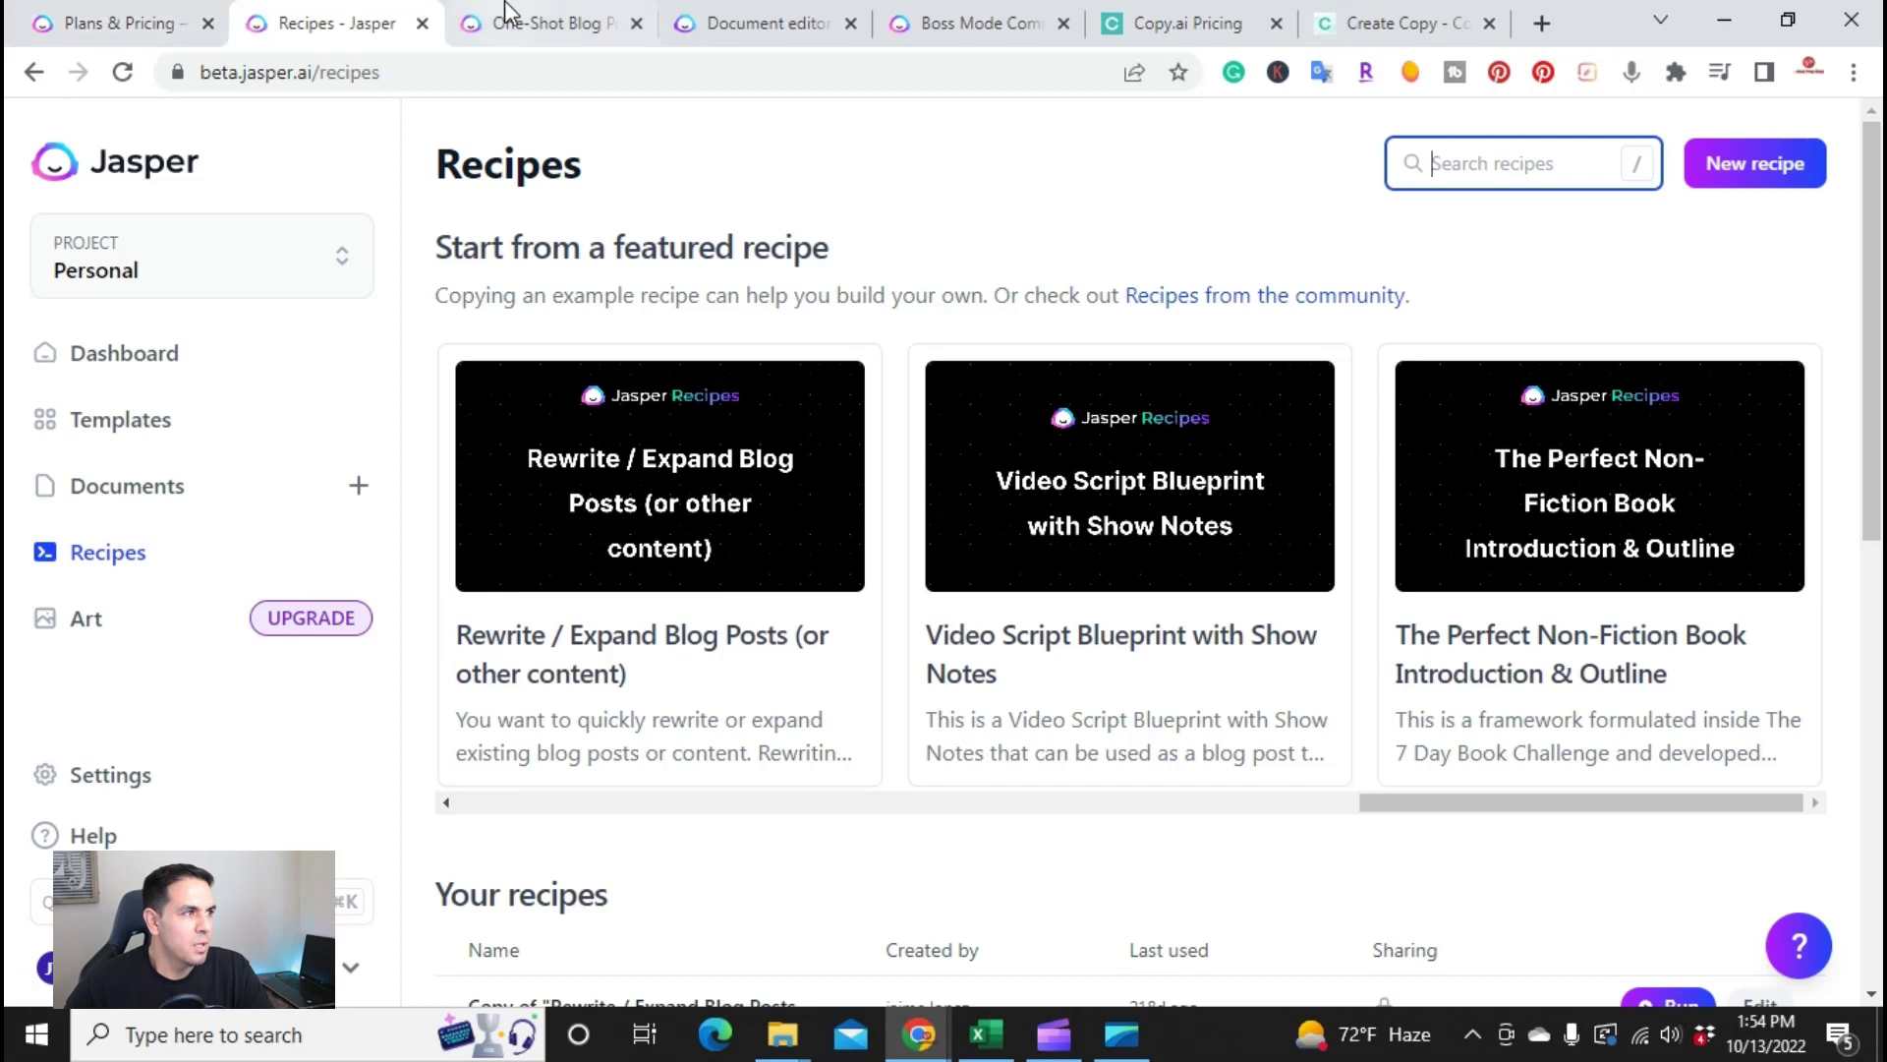
pyautogui.click(734, 18)
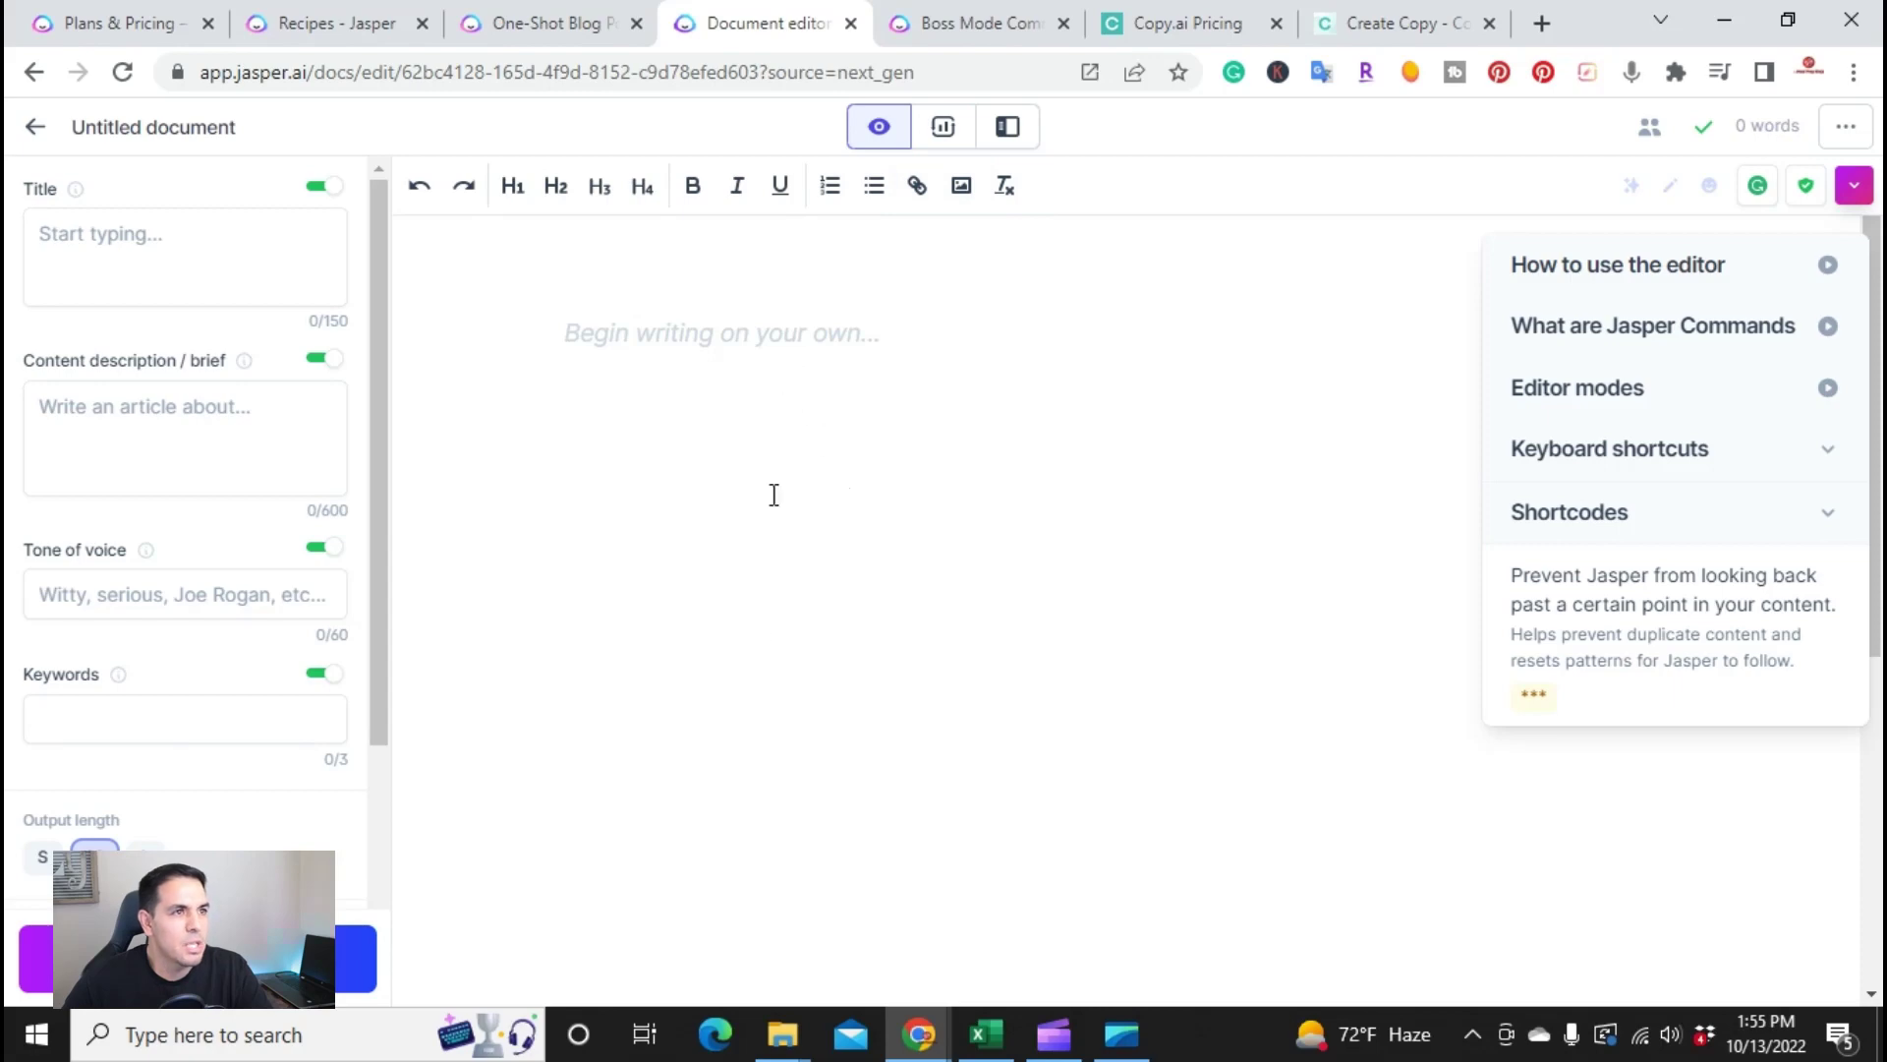
pyautogui.click(991, 137)
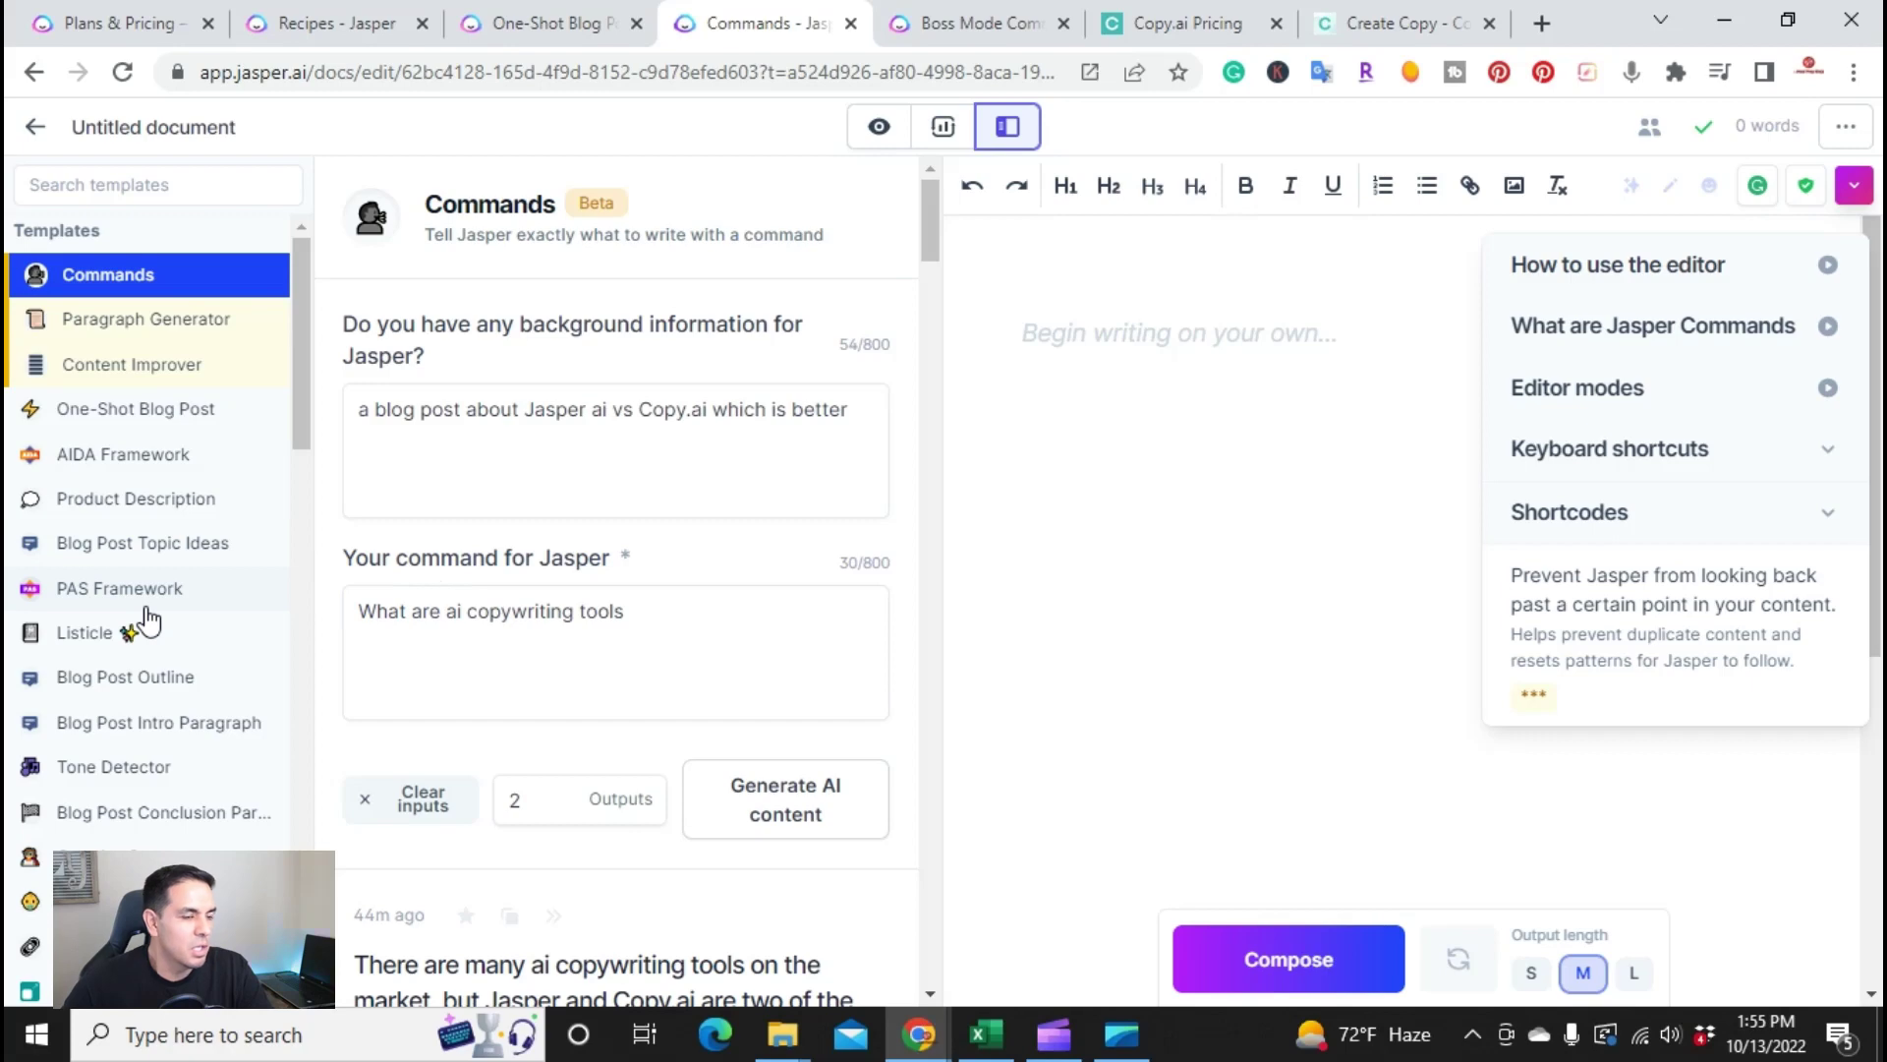
pyautogui.scroll(-3, 182, 565)
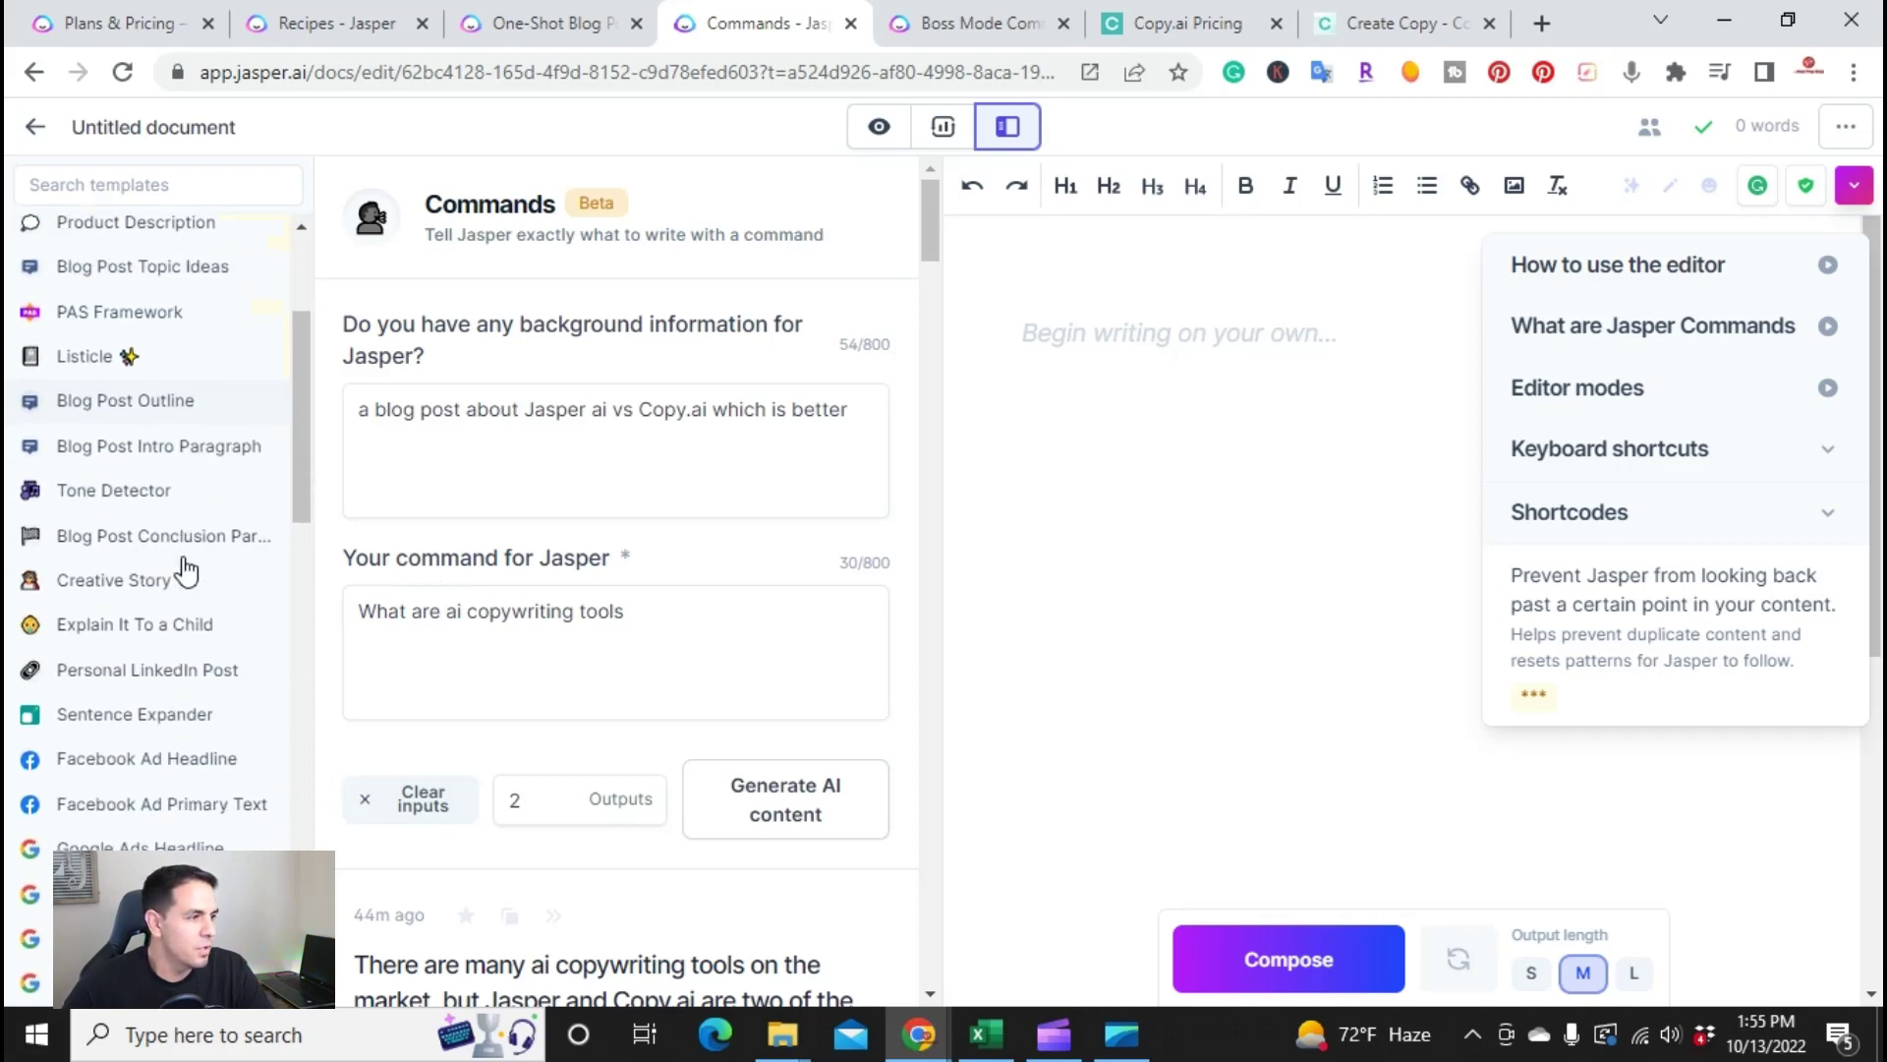
pyautogui.scroll(4, 184, 570)
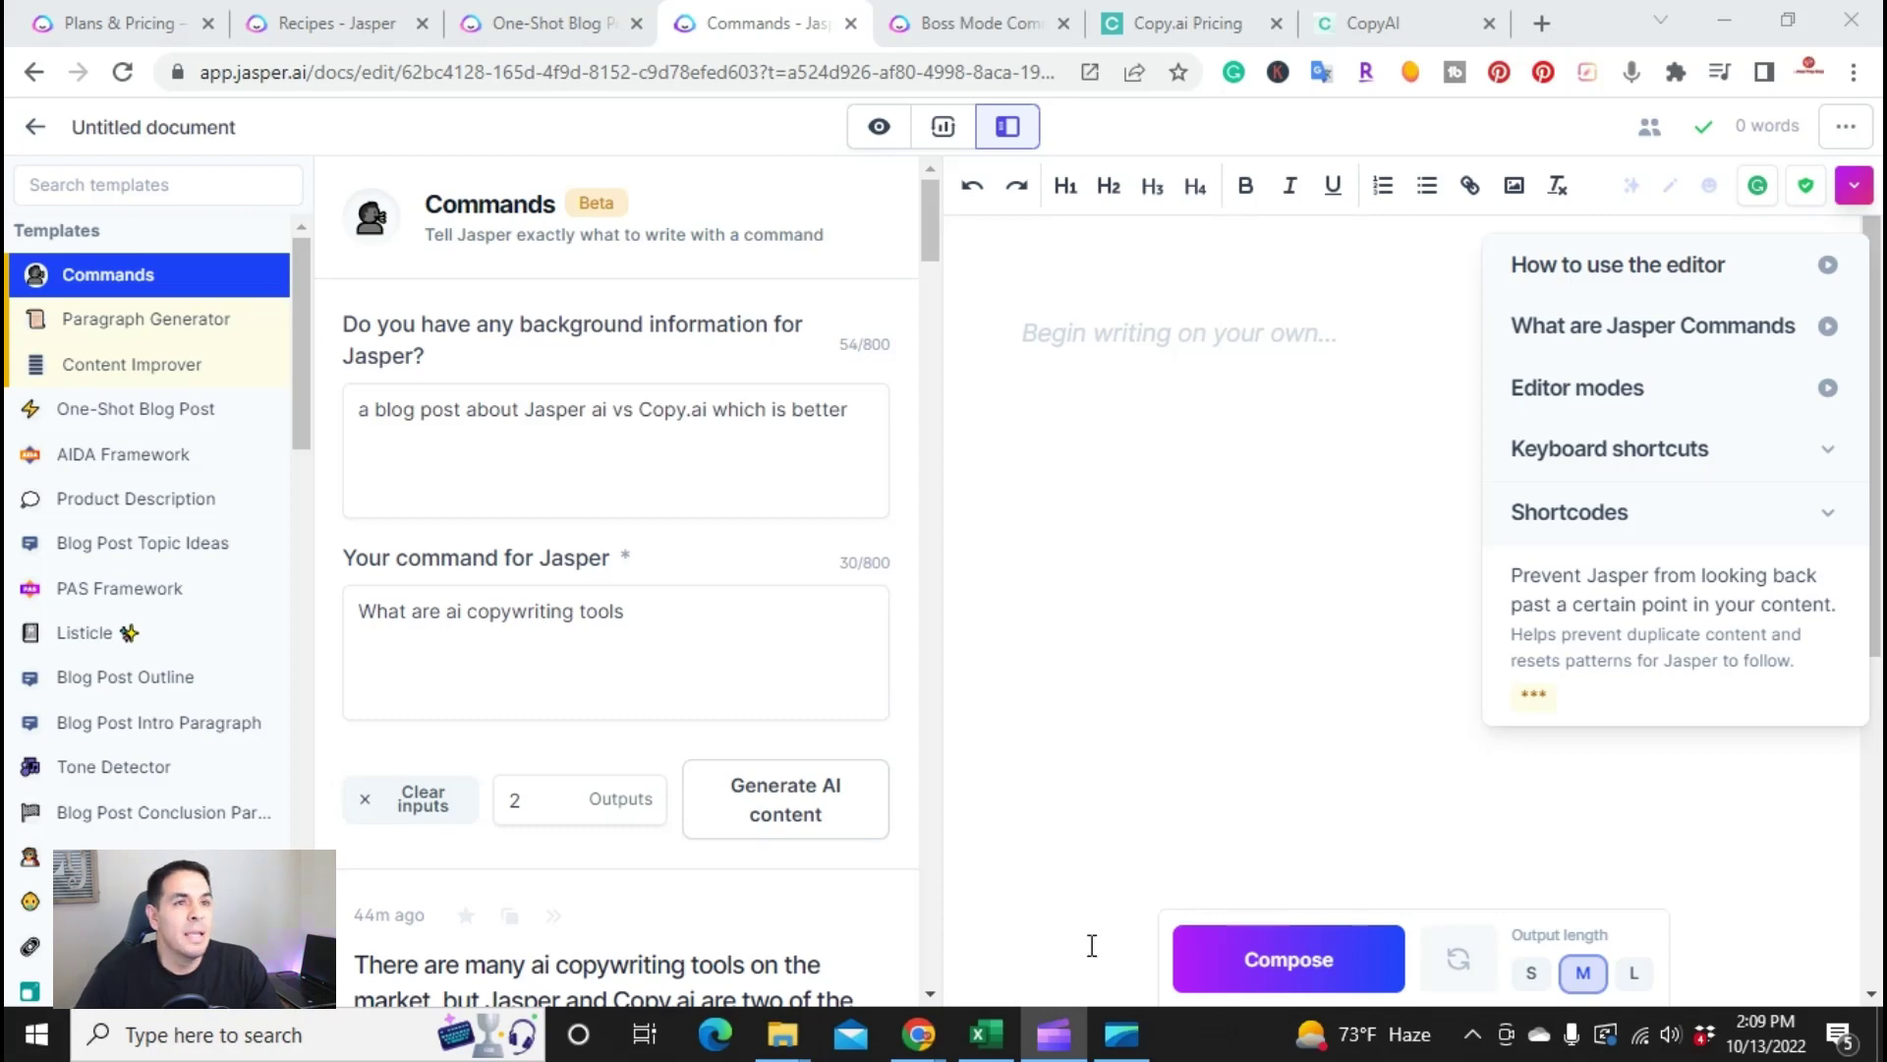
# - Return to the Copy.ai pricing page to review the Free and Pro plans
pyautogui.click(1130, 13)
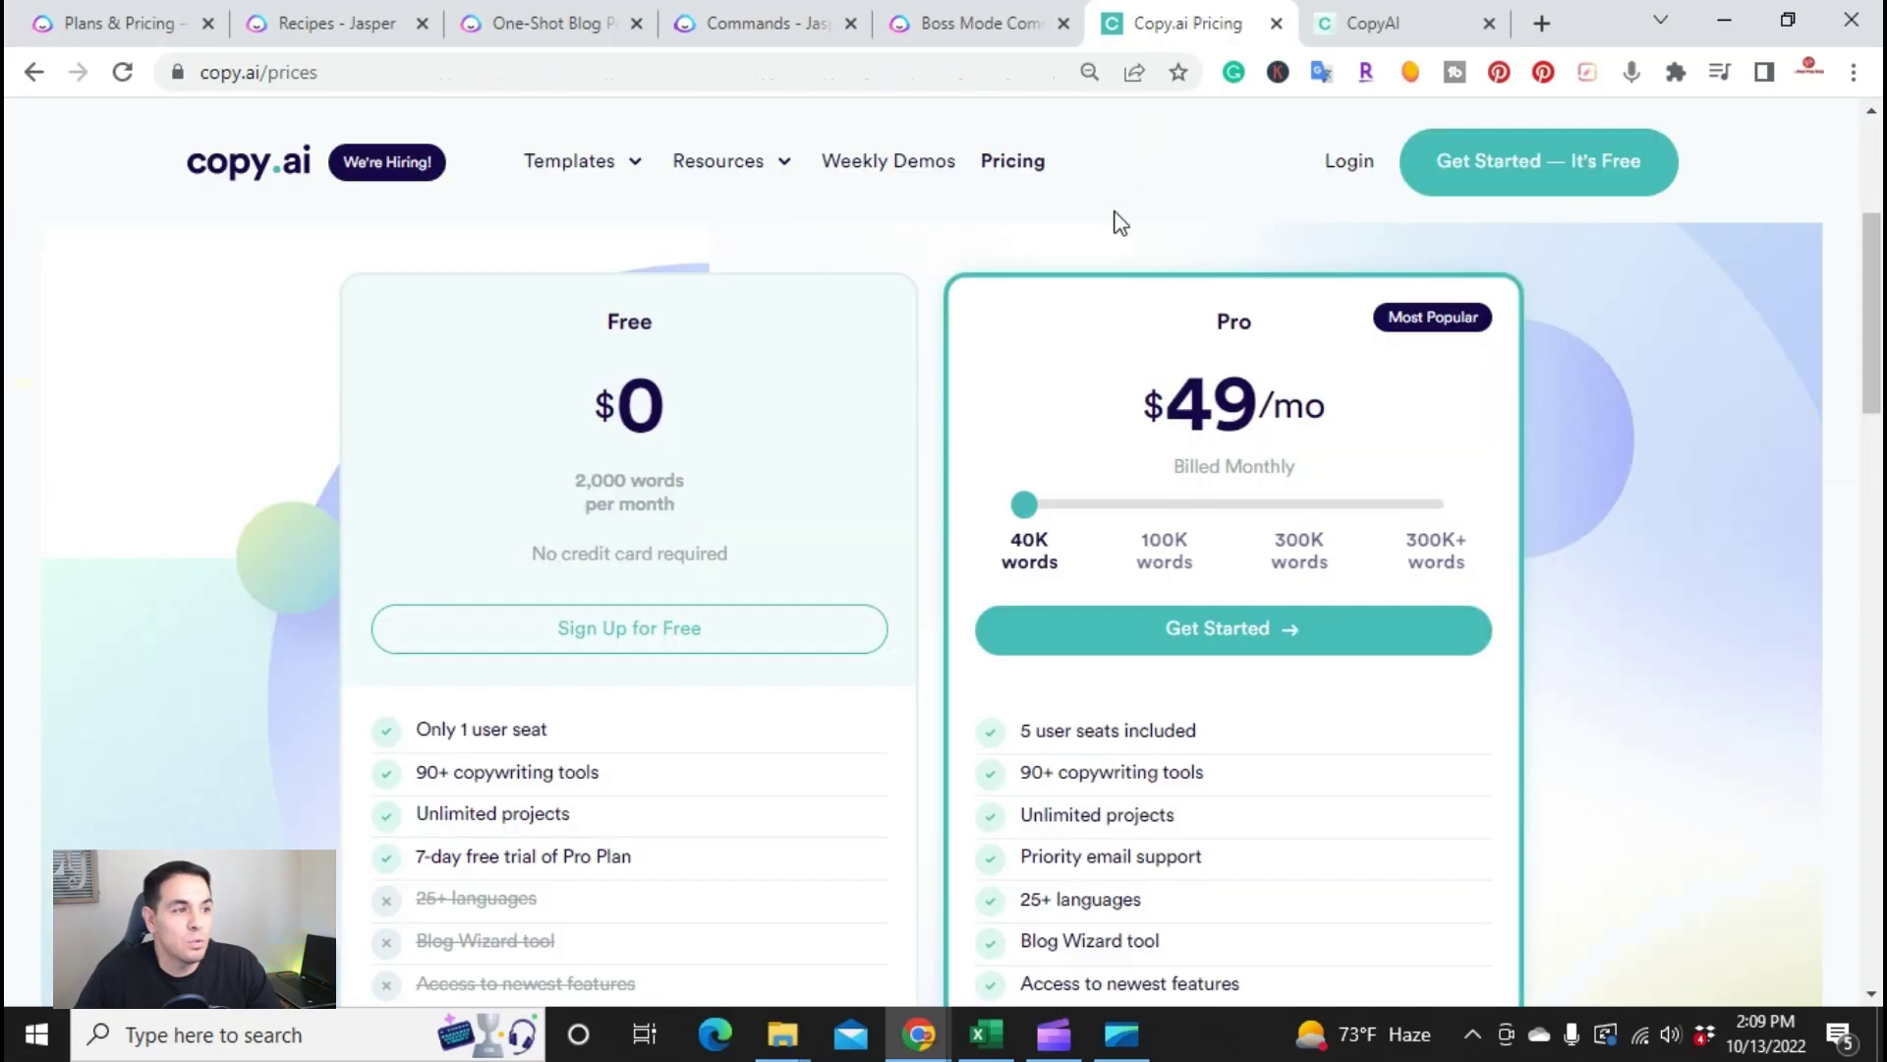